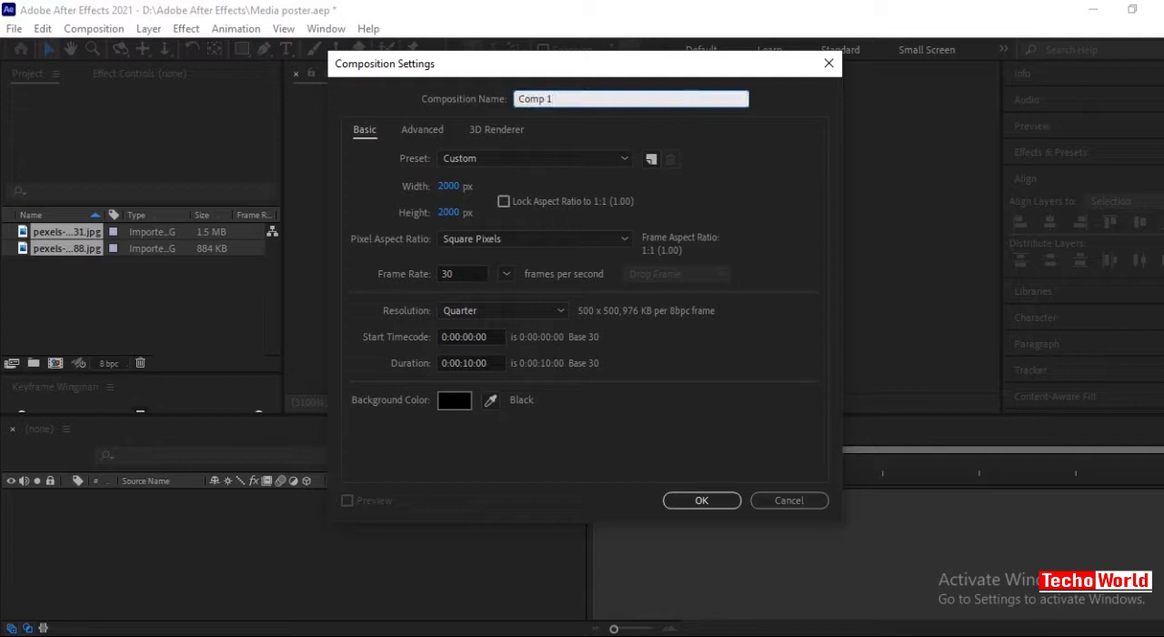
Create two 2000 x 2000 px compositions at 30 fps, 10 seconds long, named render and media.
left_click(696, 508)
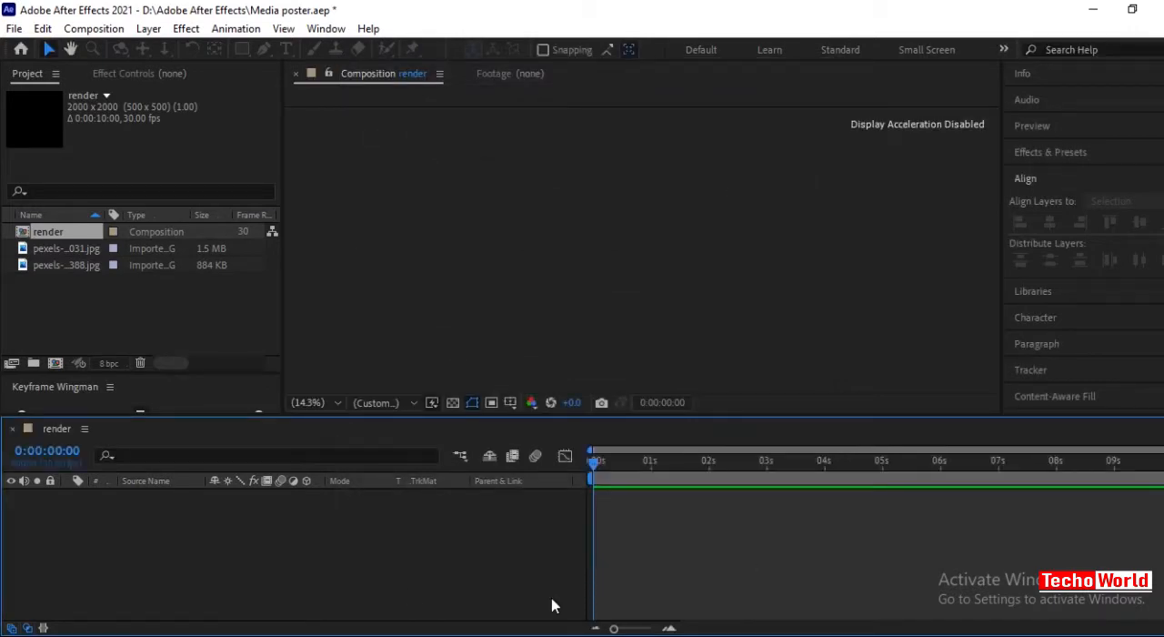
left_click(55, 363)
type("media")
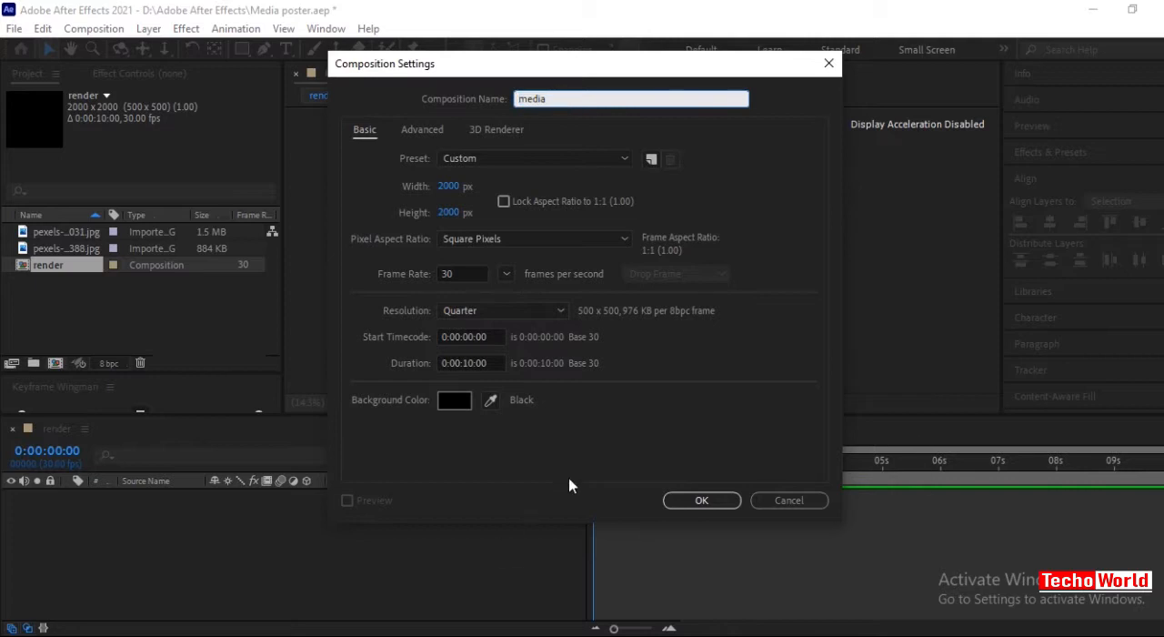
left_click(701, 511)
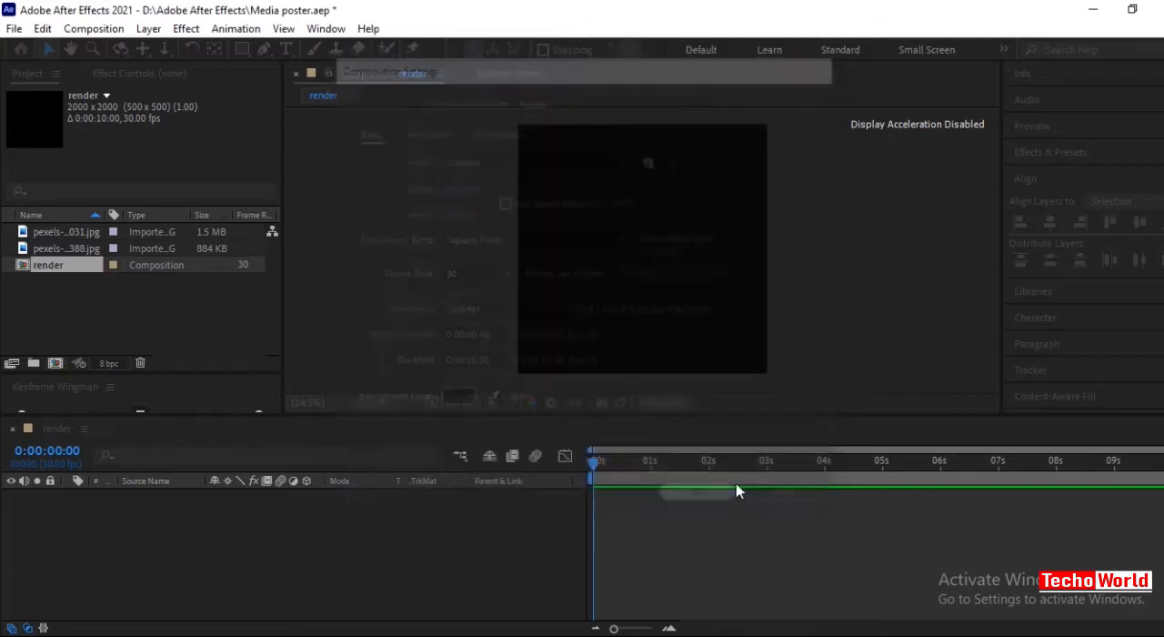
right_click(252, 557)
left_click(213, 562)
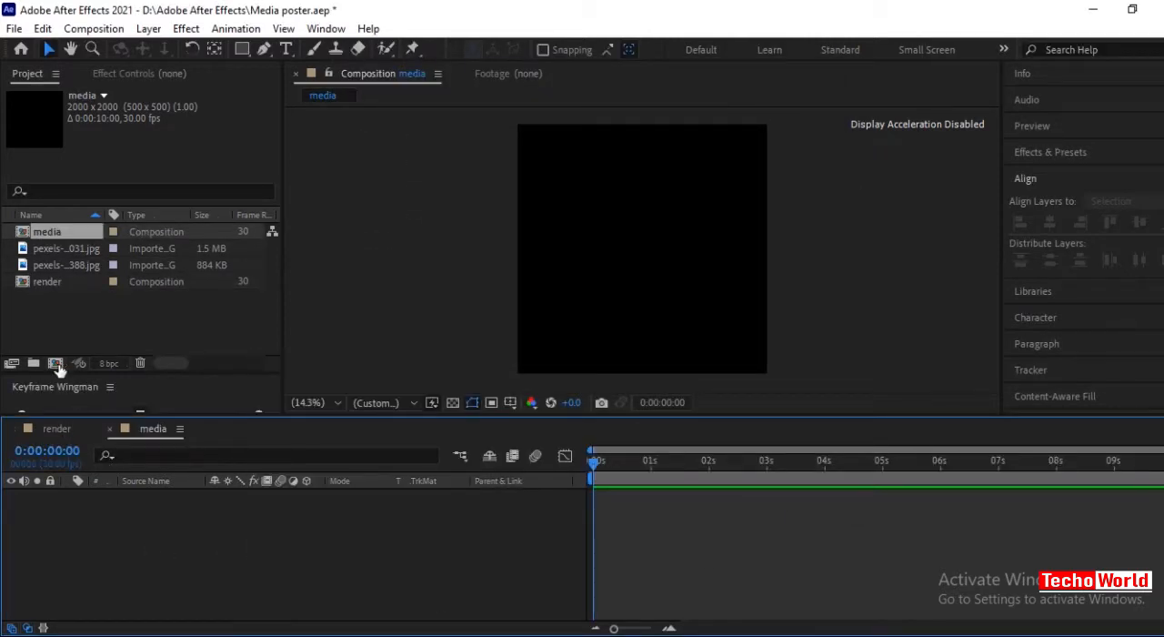
Create another composition with the same settings, named shape.
left_click(56, 364)
left_click(573, 99)
type("shape")
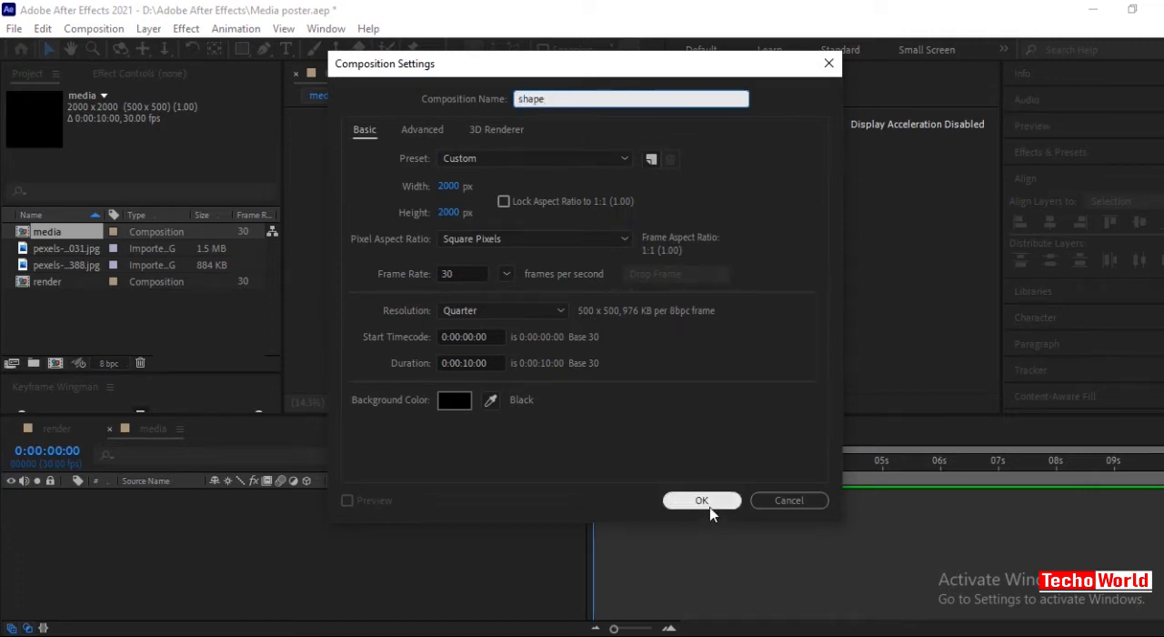
left_click(702, 500)
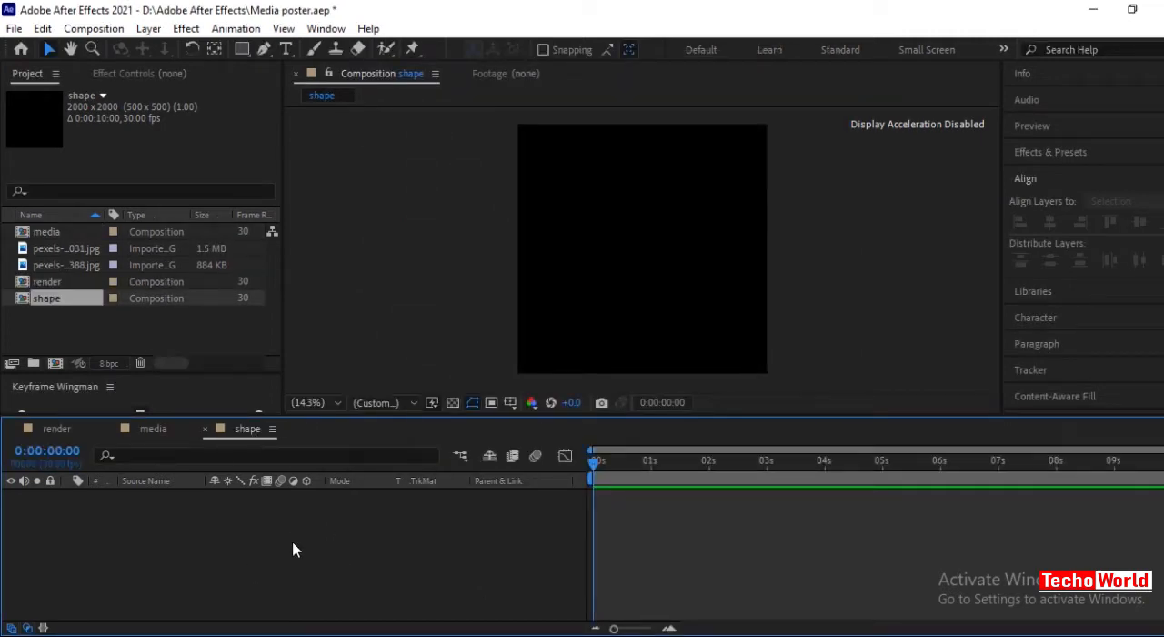
Set the shape fill colour to white (FFFFFF) and add a rectangle covering the whole shape composition.
left_click(242, 54)
left_click(545, 52)
left_click_drag(117, 185, 38, 117)
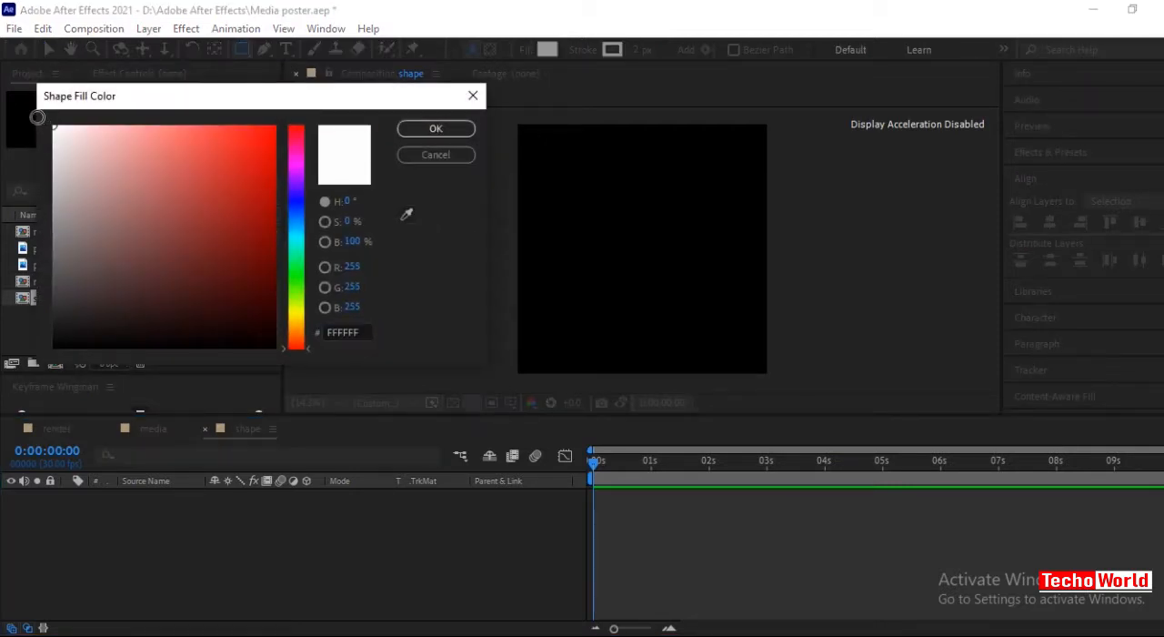
left_click(445, 129)
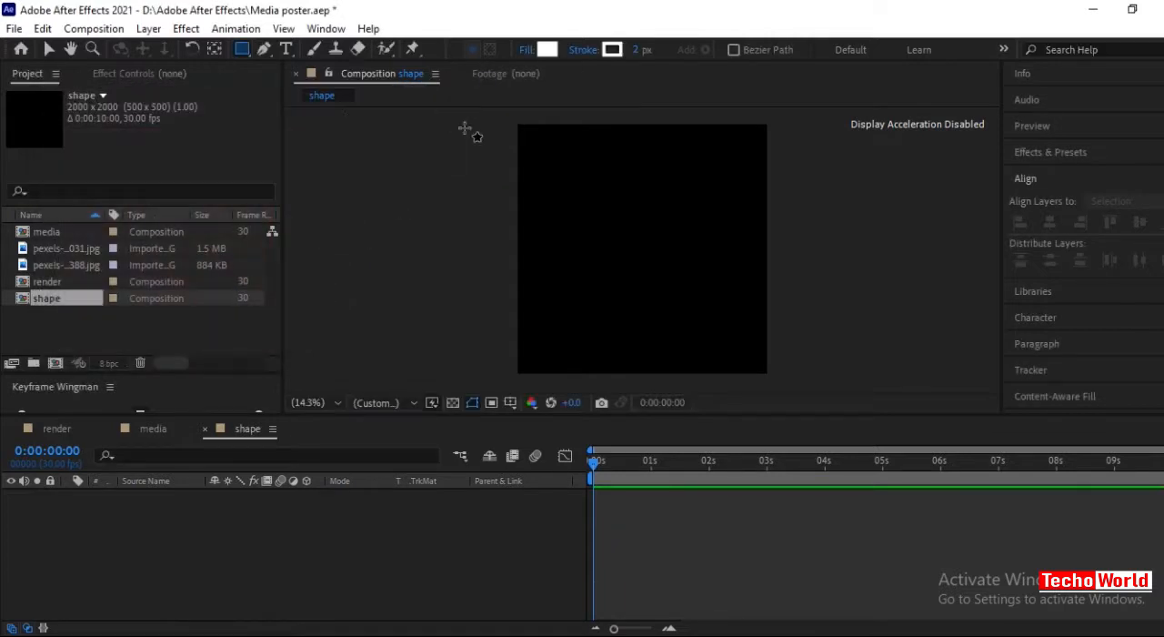
double_click(242, 53)
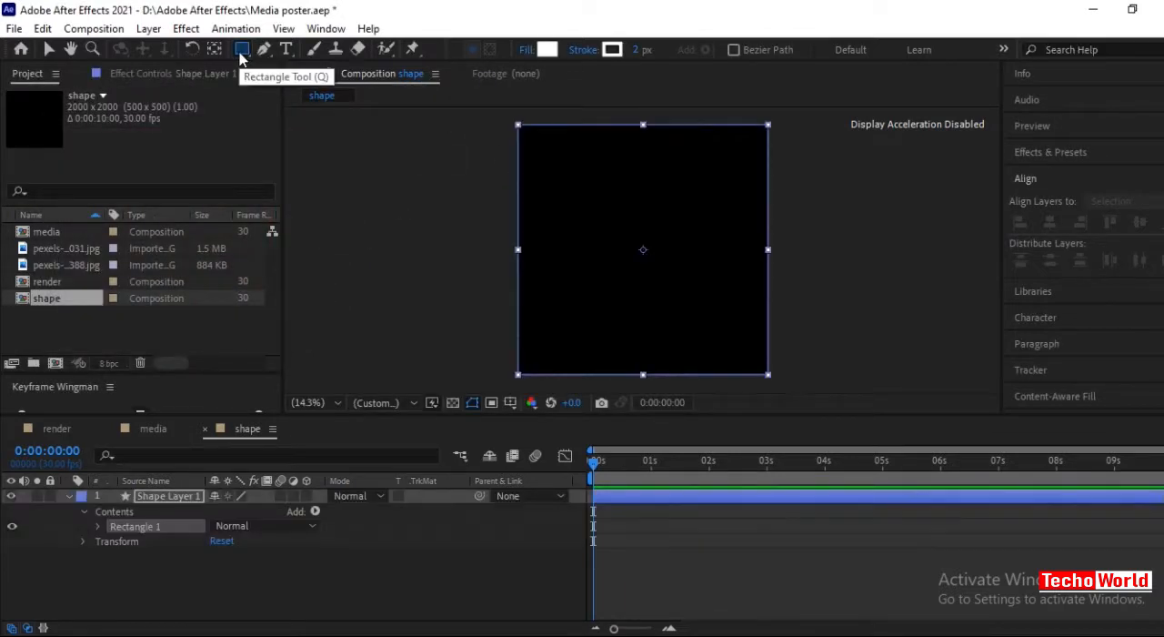
left_click(134, 577)
Unlink the rectangle path's size proportions and set its size to 500 x 1200.
left_click(98, 527)
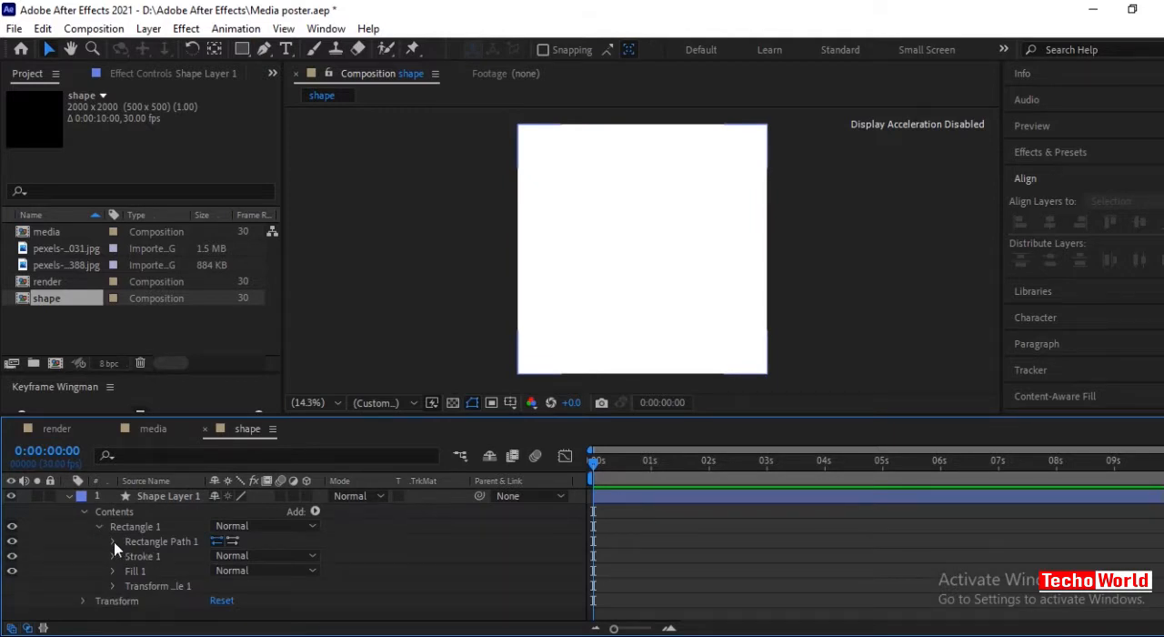
left_click(114, 541)
left_click(216, 556)
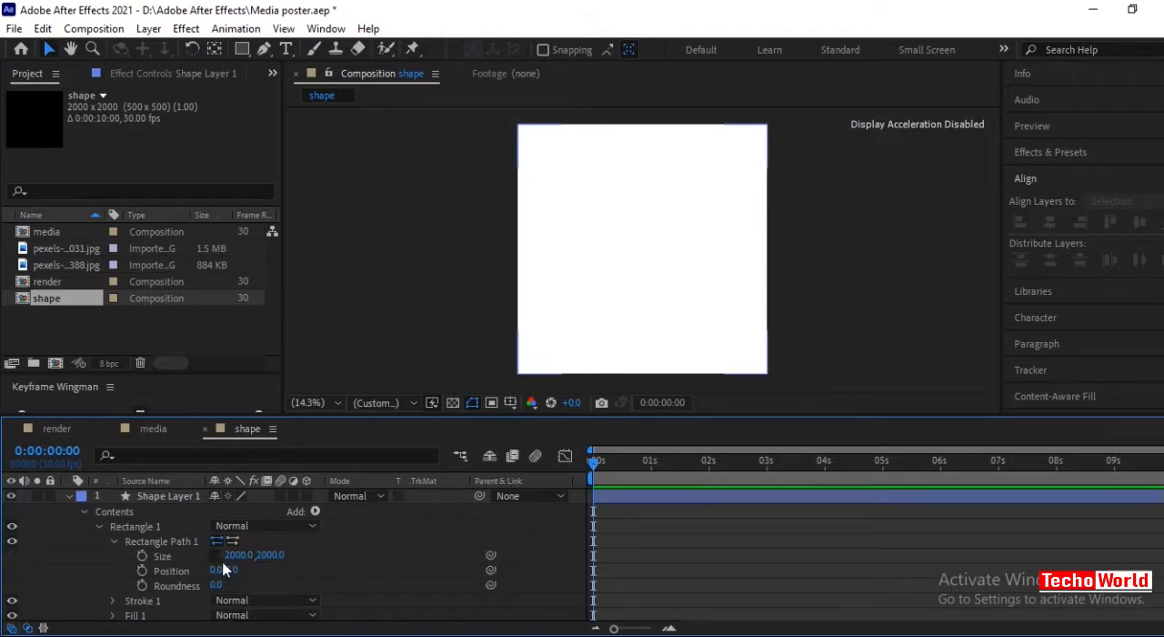
left_click_drag(239, 556, 93, 567)
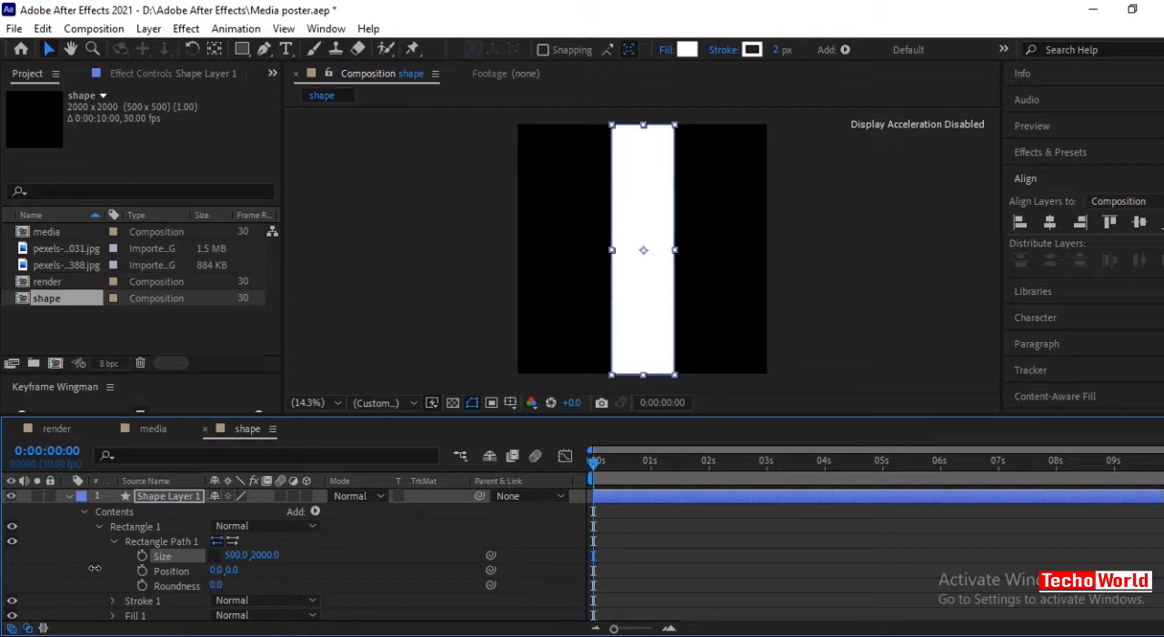
left_click_drag(265, 555, 34, 578)
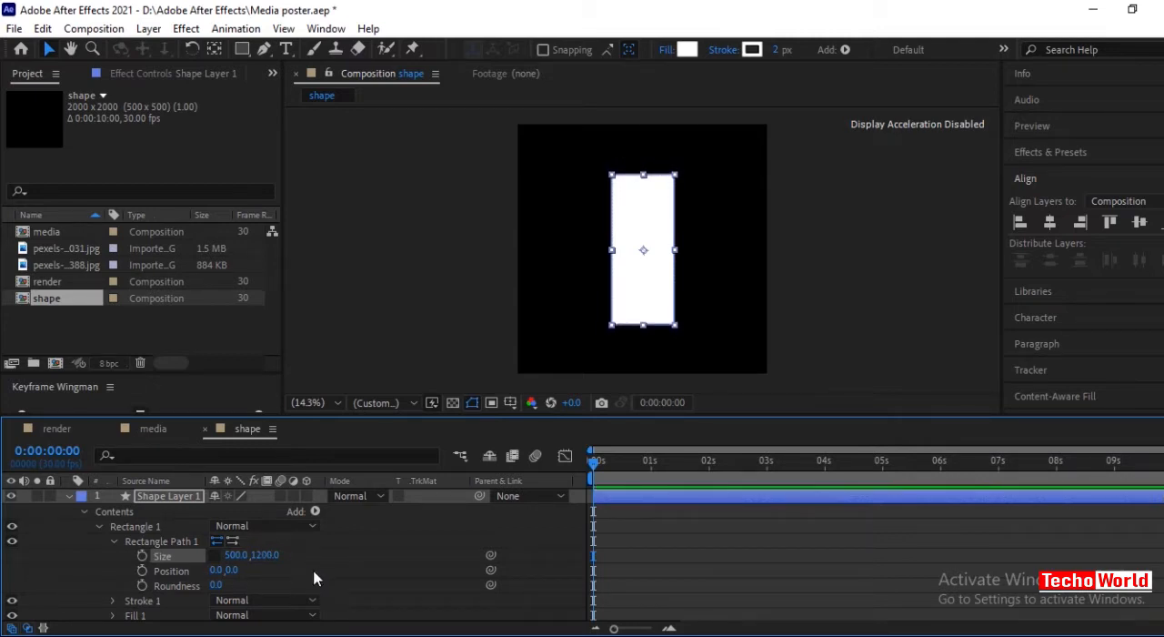
left_click(405, 586)
left_click(67, 498)
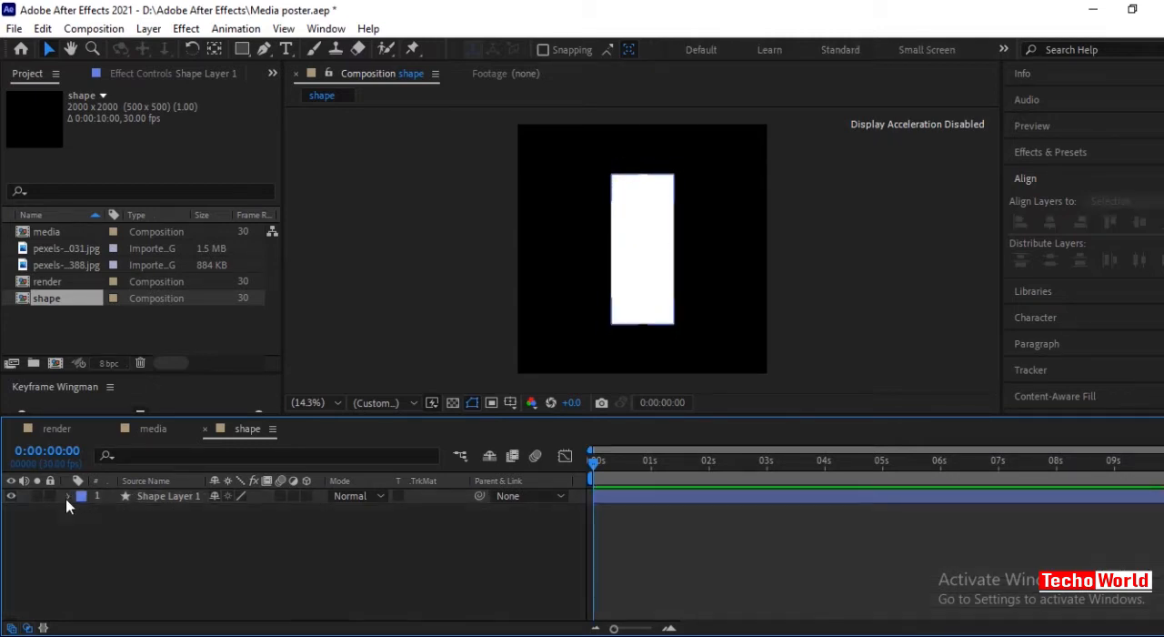
Duplicate the rectangle's shape layer and rotate the copy to 90°.
left_click(162, 499)
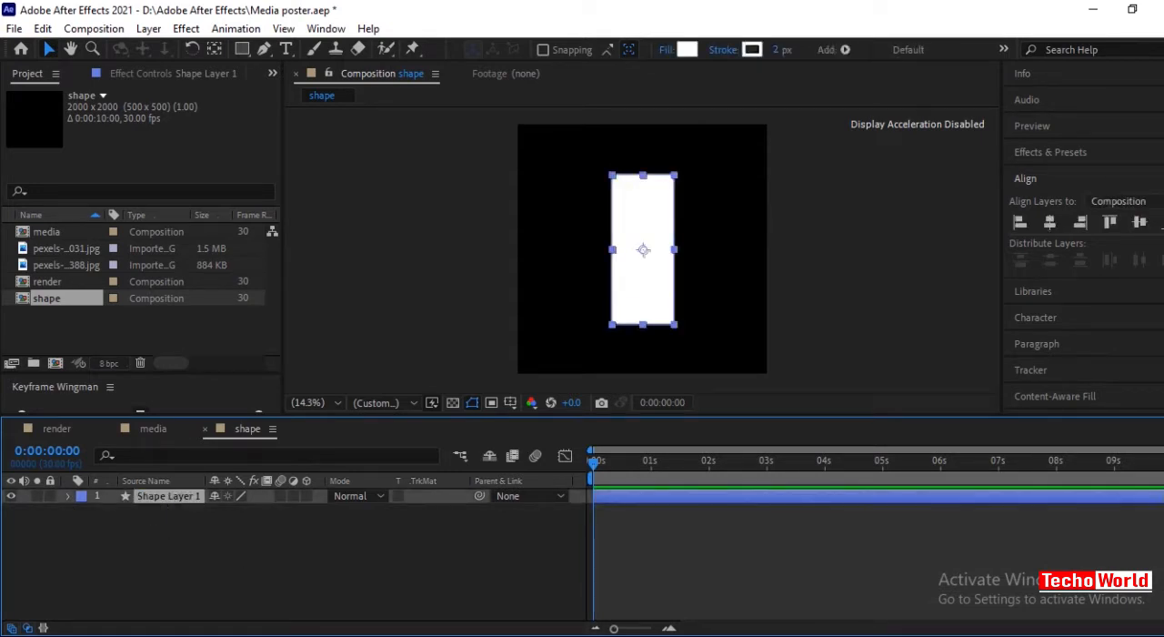
key("ctrl+d")
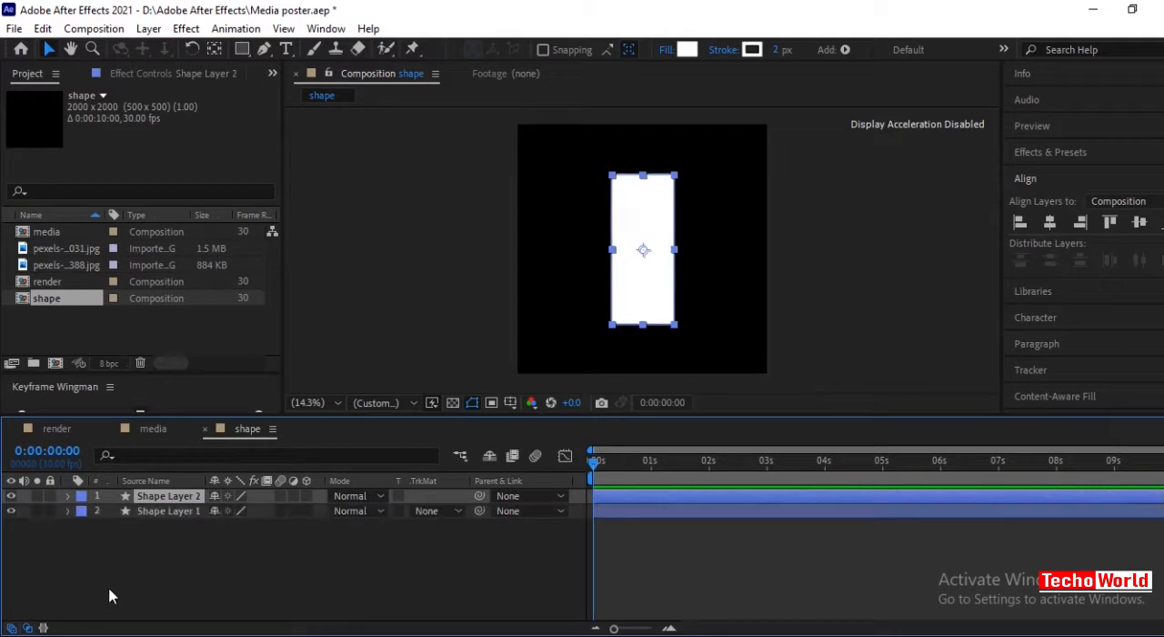
left_click(143, 571)
left_click(160, 496)
key("r")
left_click(182, 592)
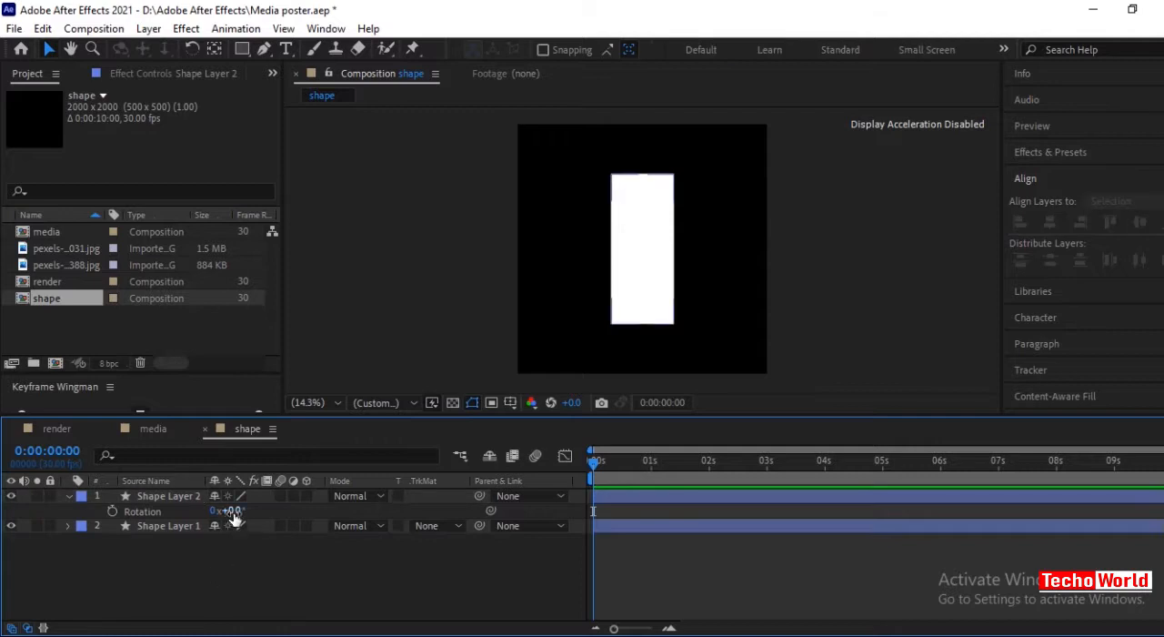
left_click_drag(234, 515, 336, 537)
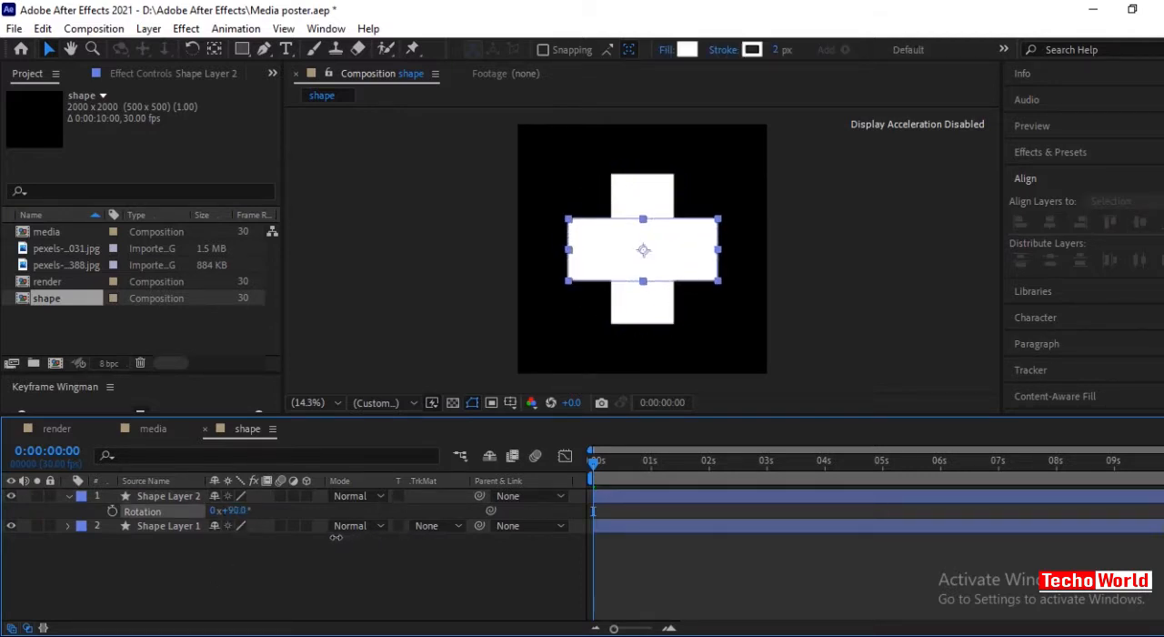
left_click(314, 577)
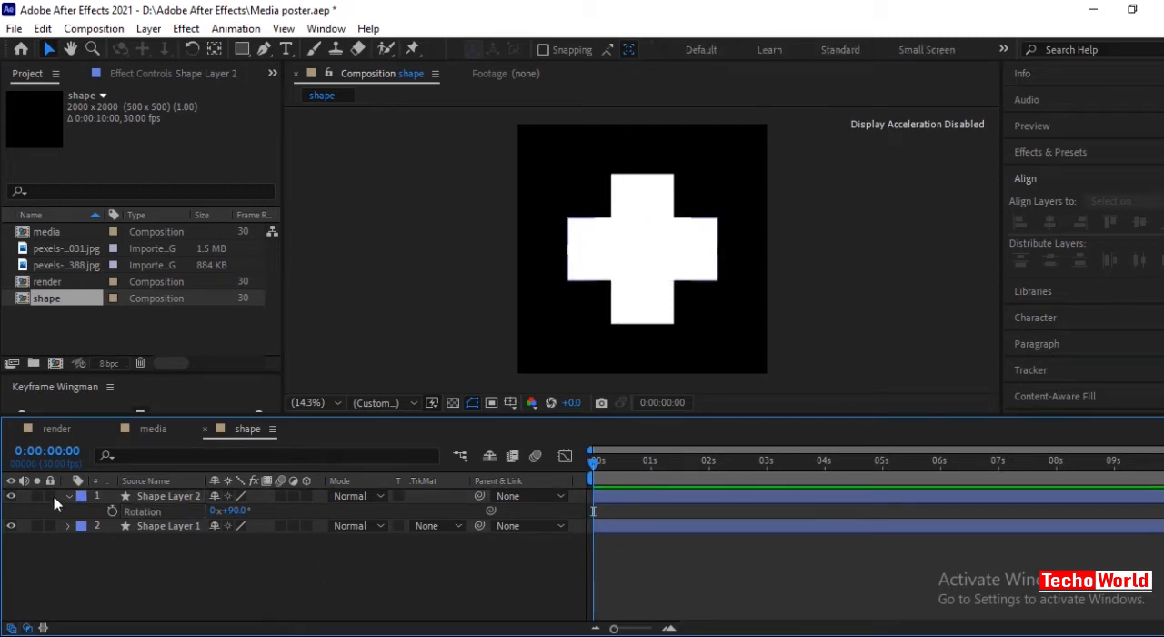
left_click(68, 497)
Enable snapping and move the horizontal rectangle so its upper-left corner meets the vertical rectangle's upper-left corner.
left_click(143, 497)
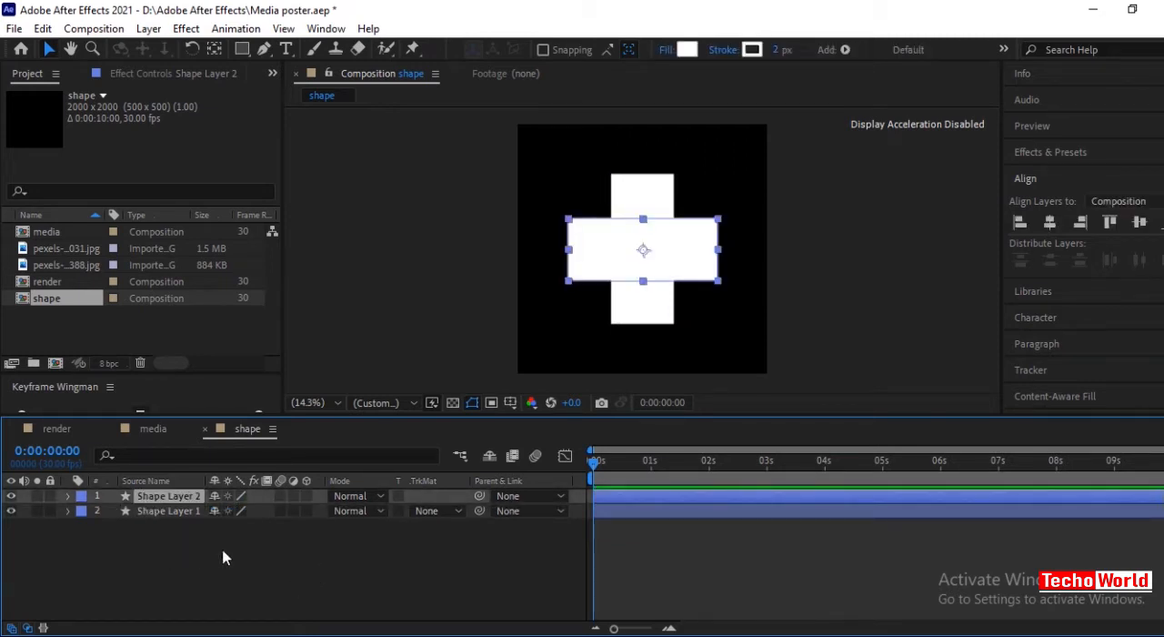
scroll(661, 282, "up", 2)
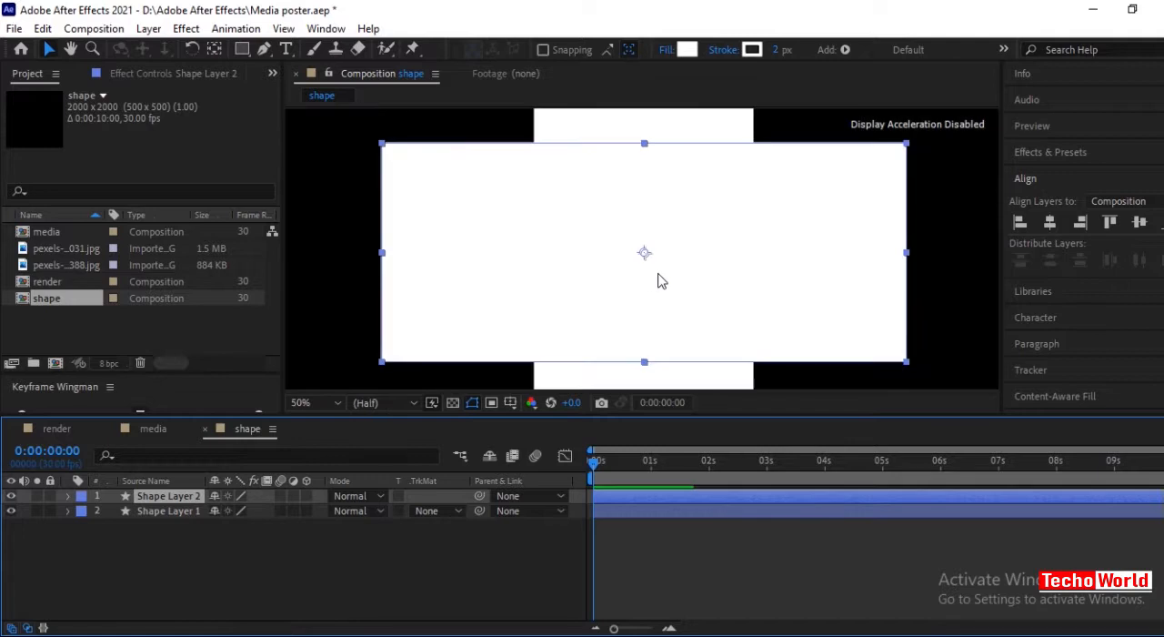
scroll(622, 271, "down", 1)
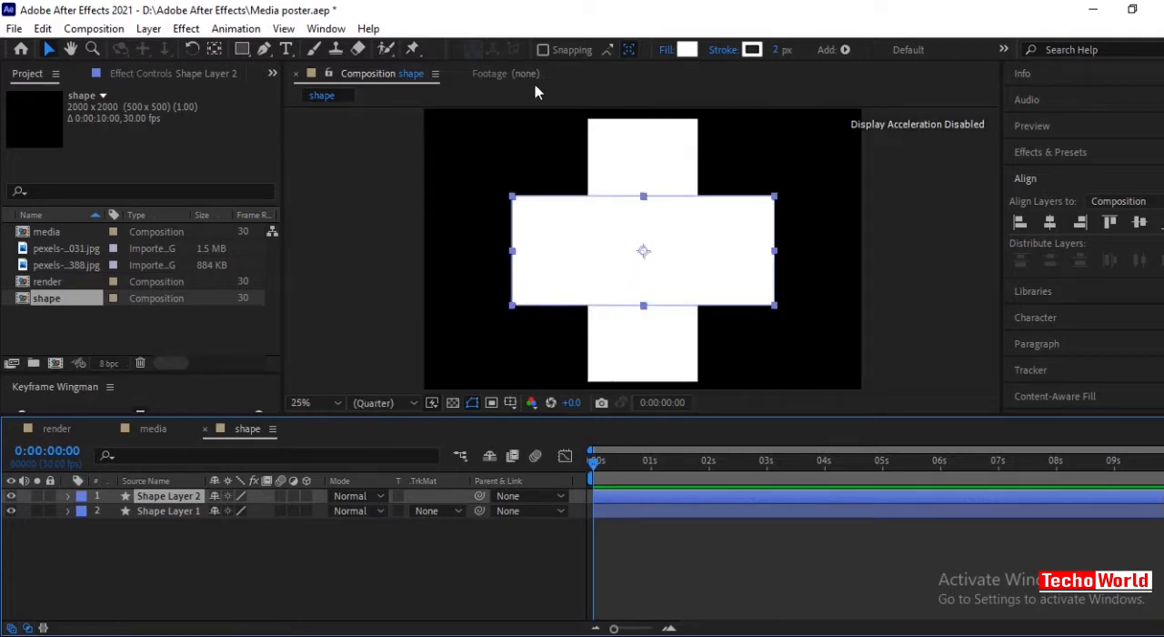
left_click_drag(525, 205, 600, 135)
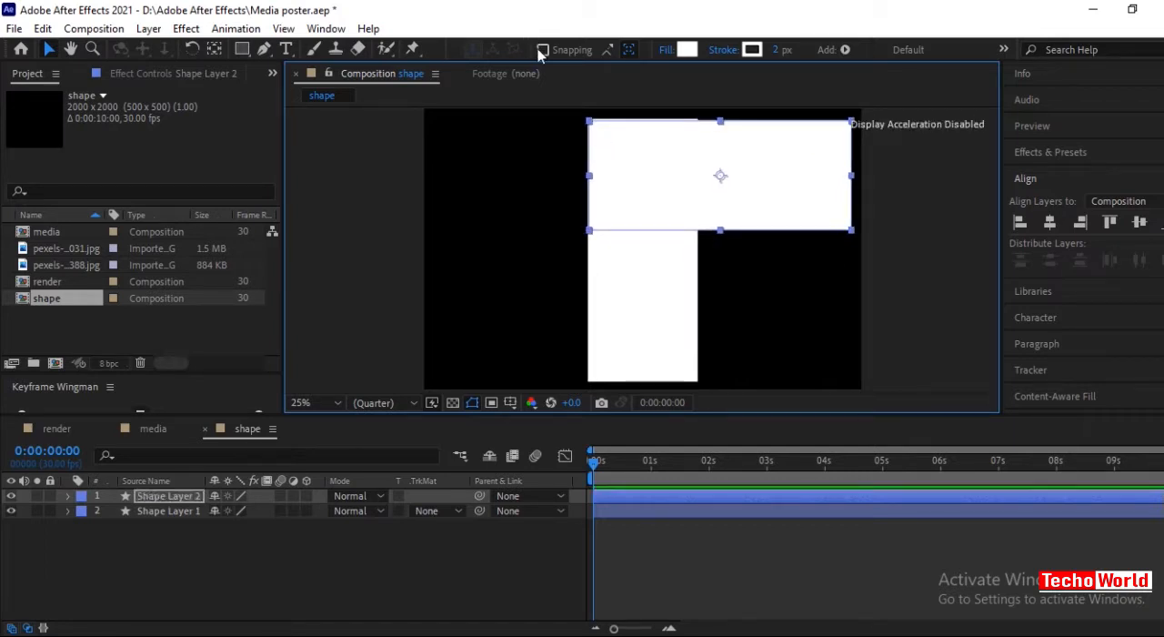
key("period")
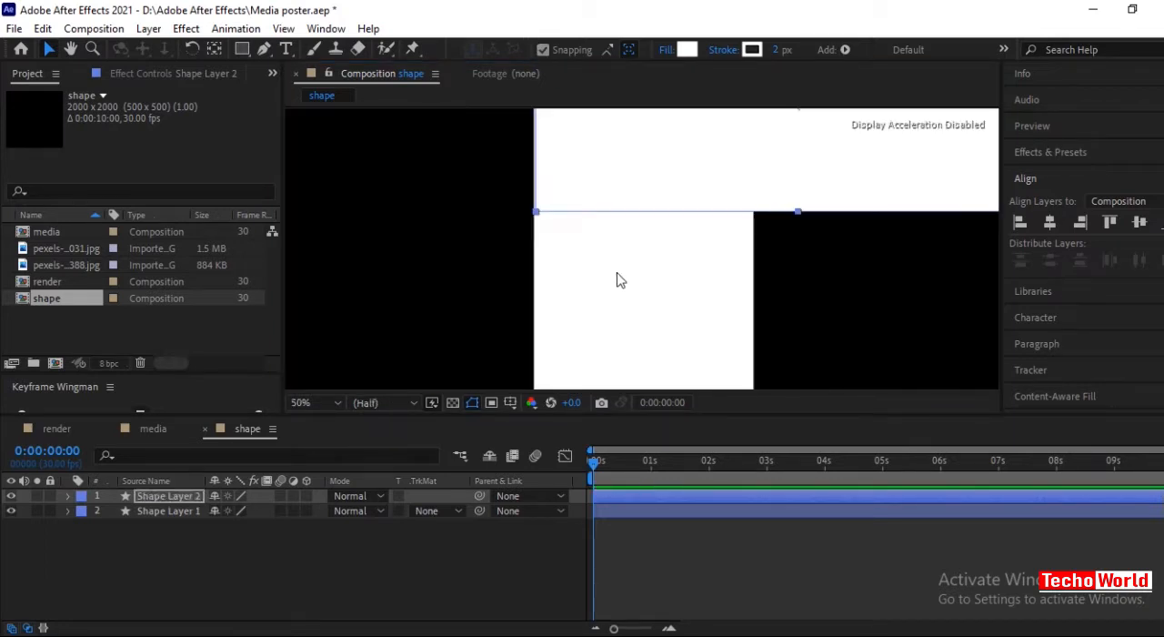
left_click(71, 49)
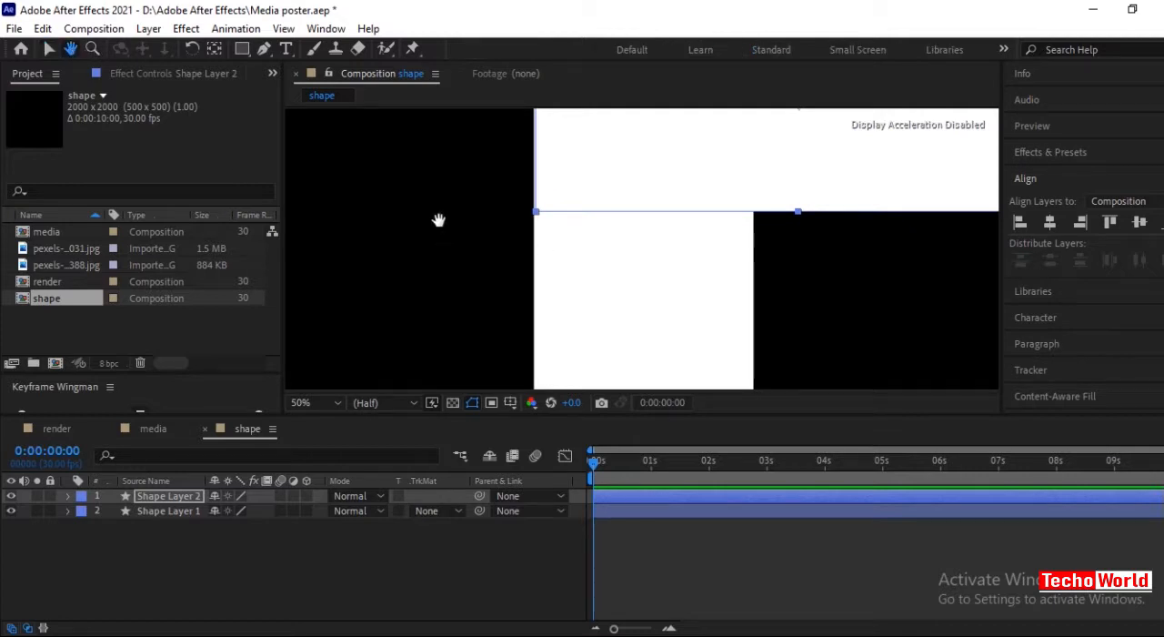
left_click_drag(440, 226, 403, 309)
left_click(49, 49)
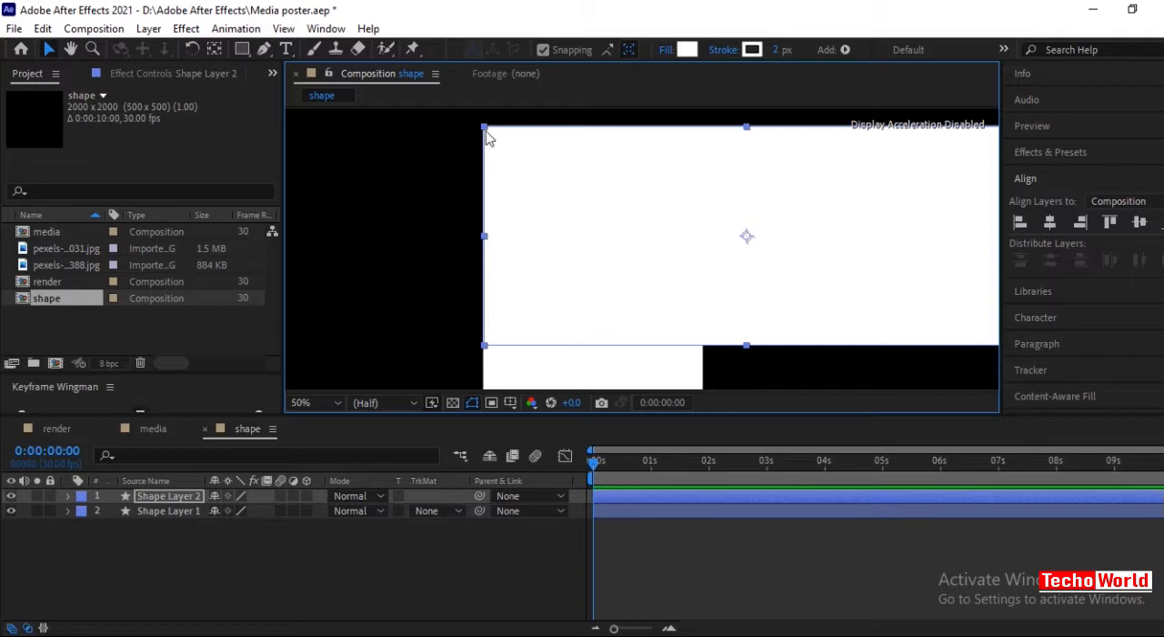
left_click_drag(493, 148, 496, 172)
Move both rectangle layers together slightly left and down to centre the L-shaped figure in the composition.
scroll(653, 269, "down", 3)
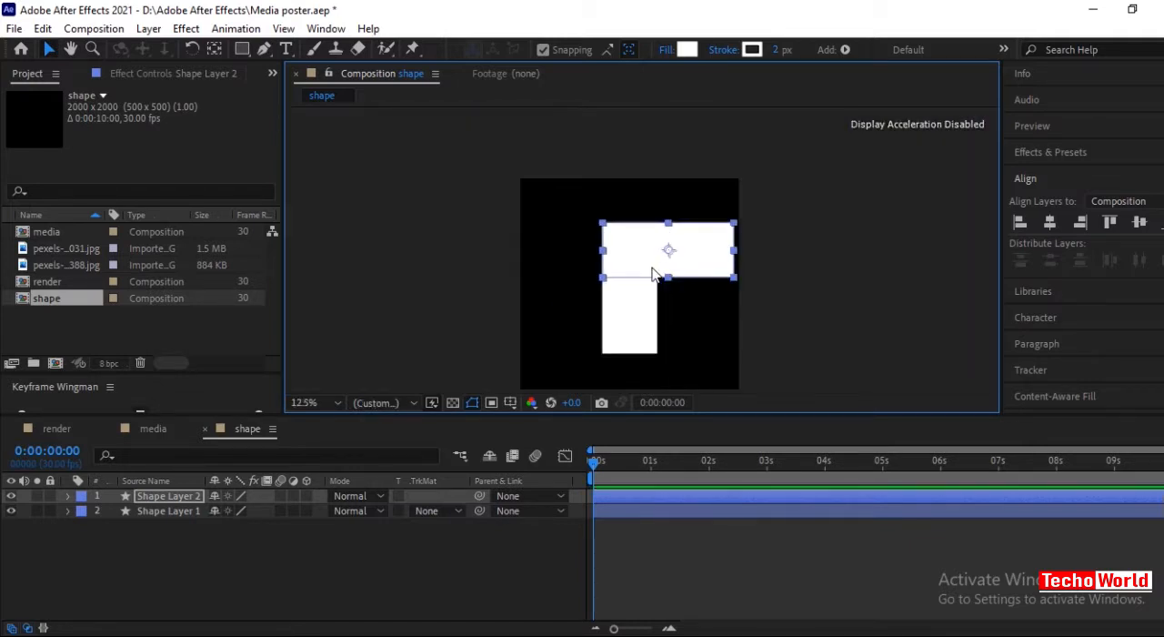
key("ctrl+a")
left_click_drag(630, 260, 604, 266)
left_click(296, 575)
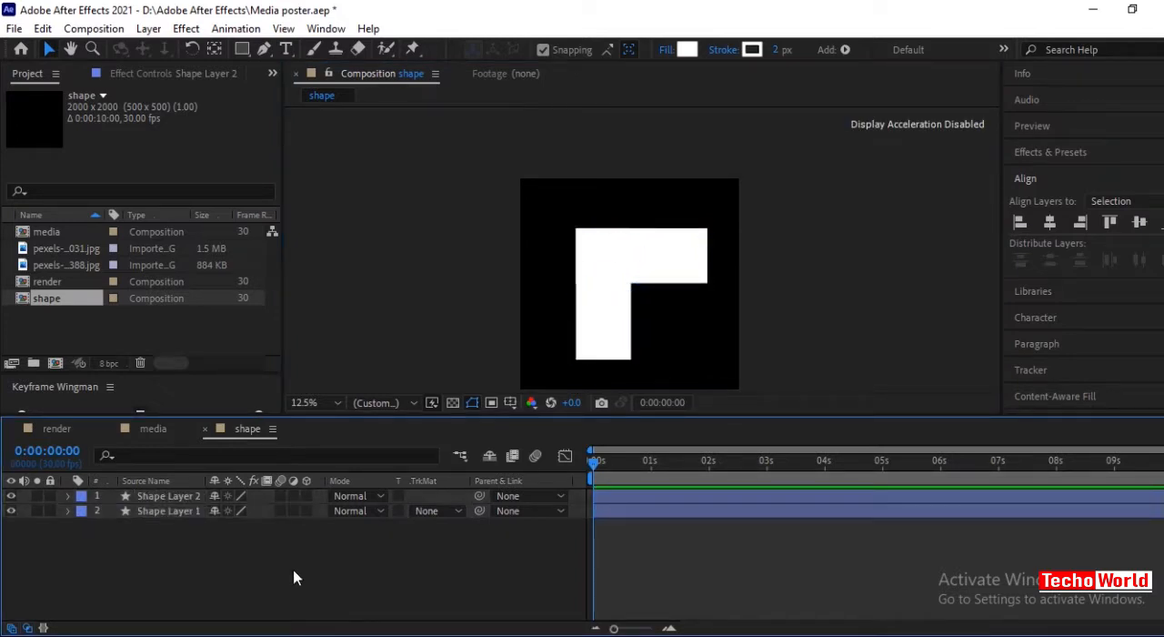
Add a null object to the shape composition.
right_click(287, 575)
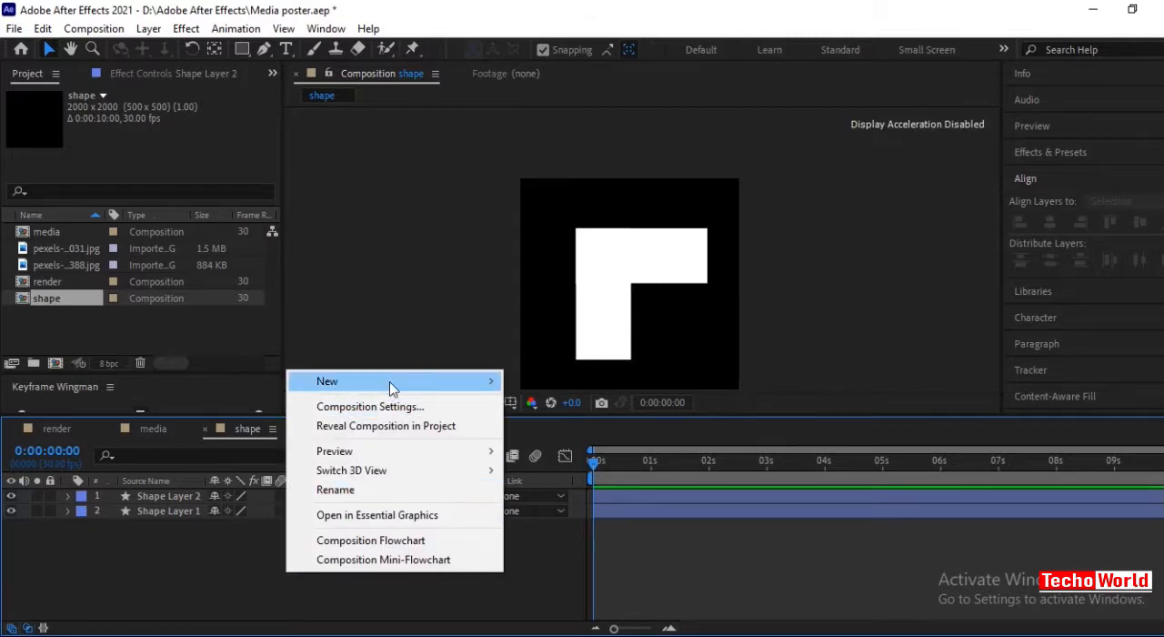
mouse_move(424, 387)
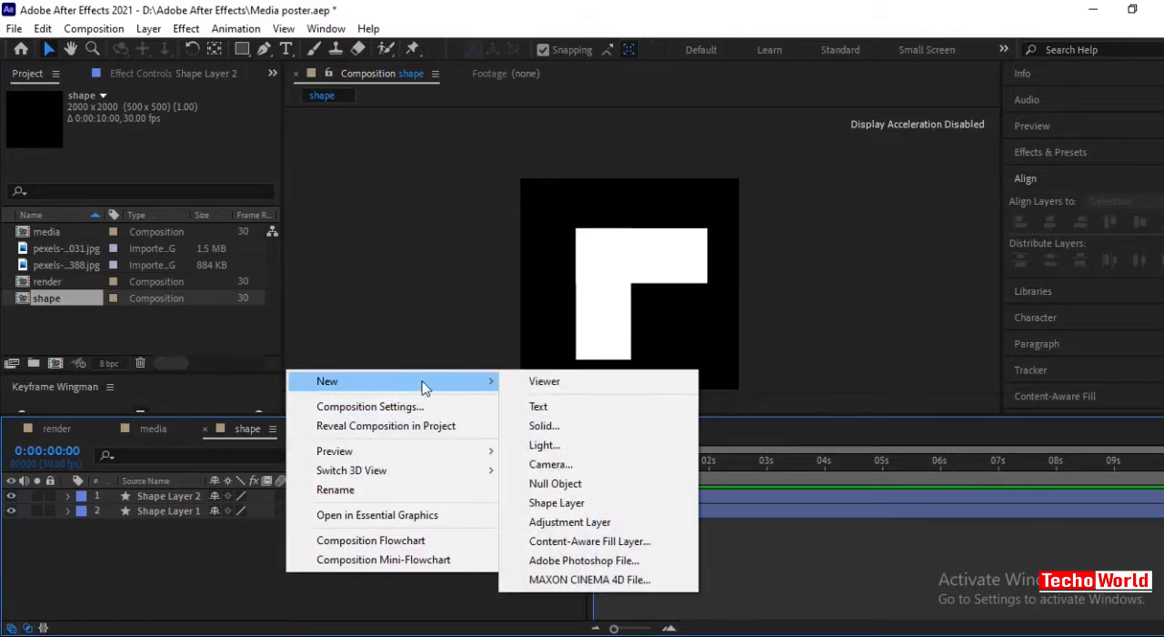
left_click(564, 491)
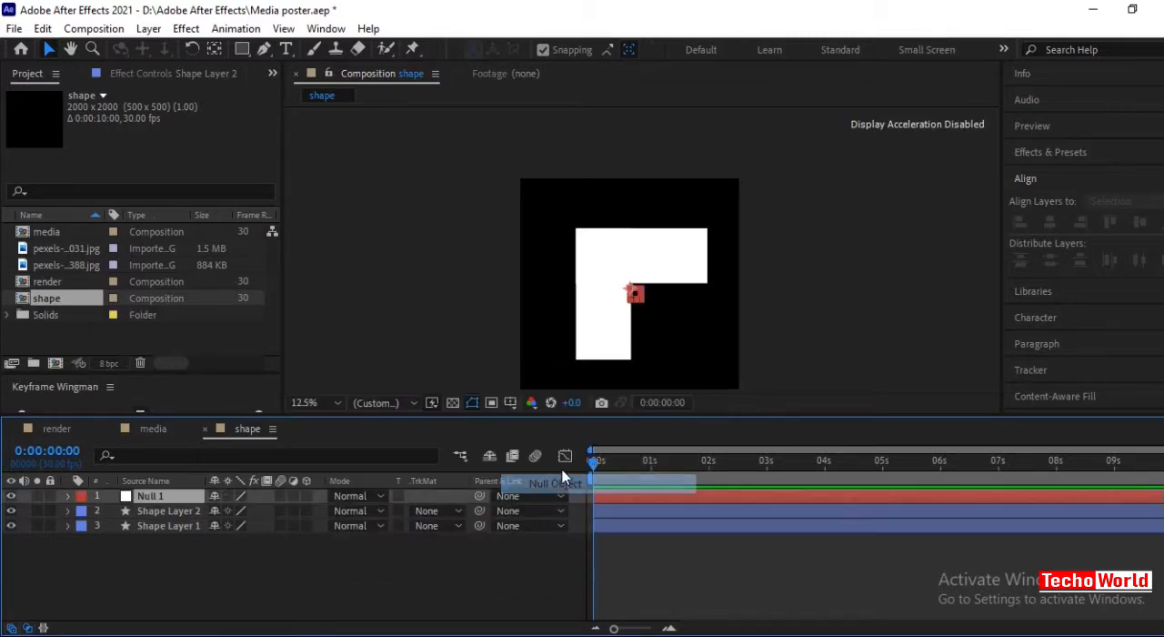
left_click(282, 583)
Centre the null object's anchor point within its bounds.
scroll(631, 339, "up", 4)
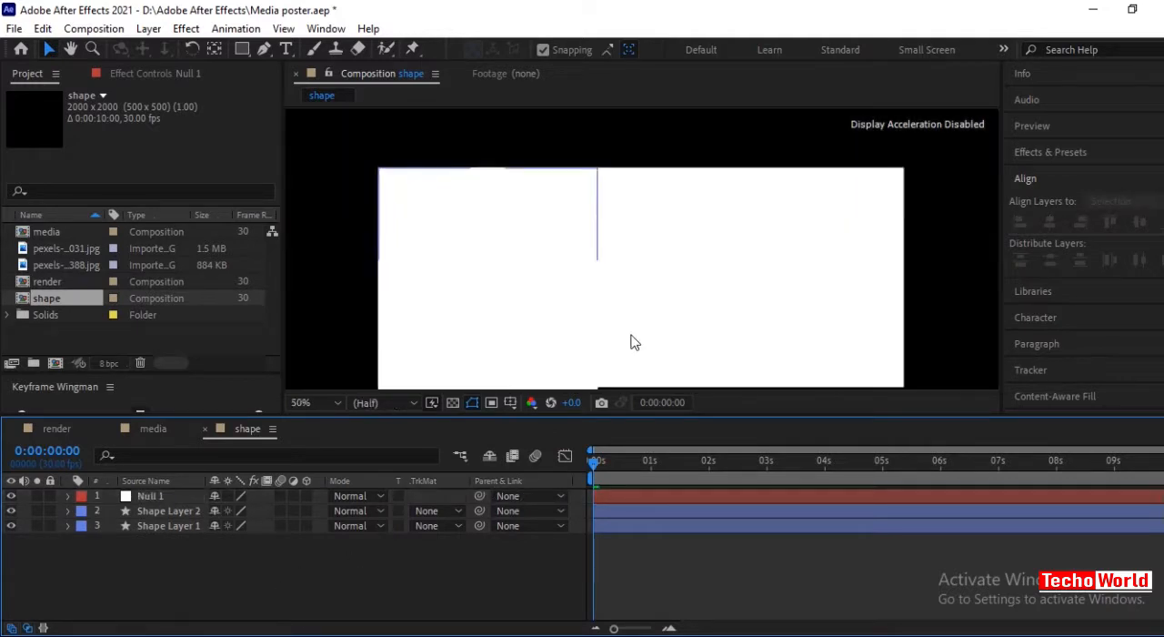
left_click_drag(634, 342, 573, 157)
left_click(46, 50)
left_click(562, 238)
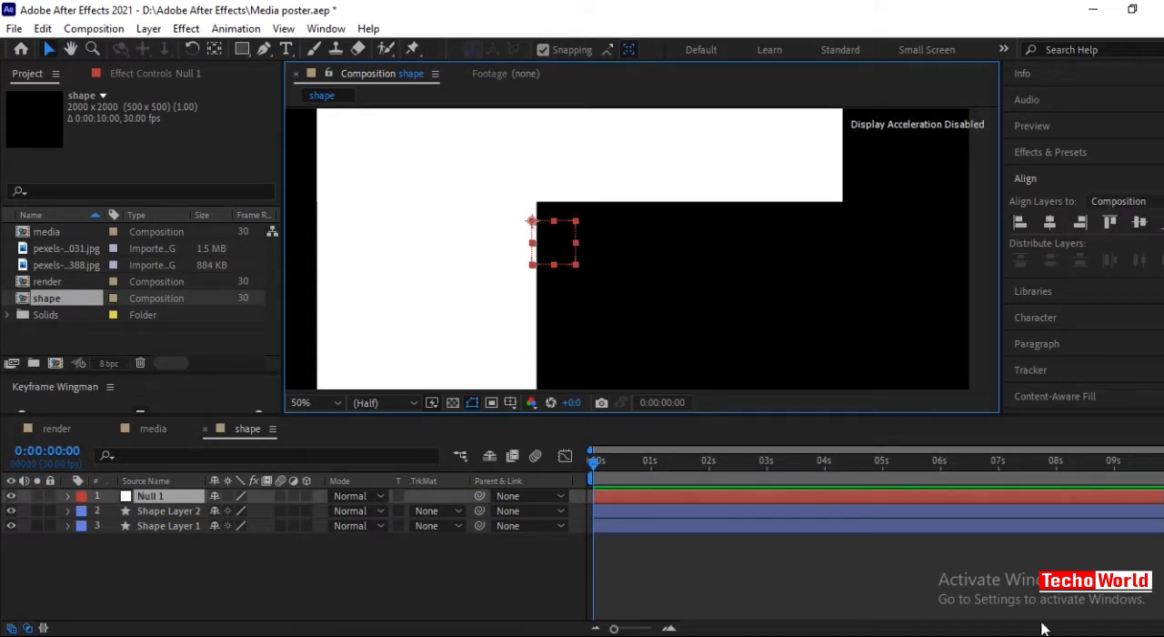
left_click(619, 635)
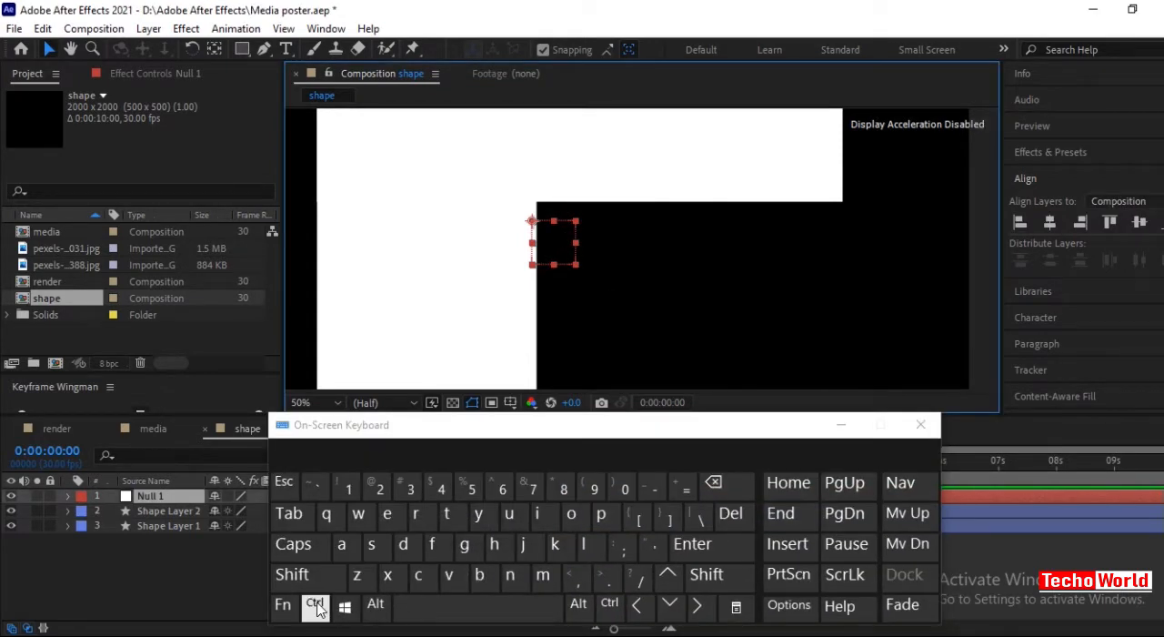
left_click(318, 610)
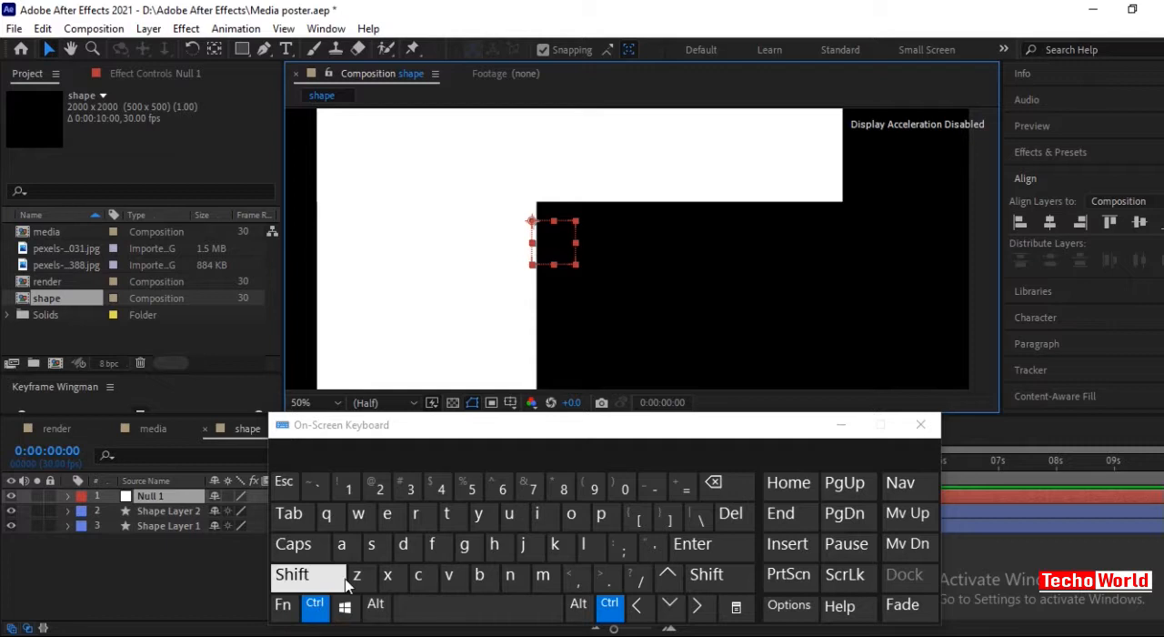
left_click(213, 50)
left_click(840, 425)
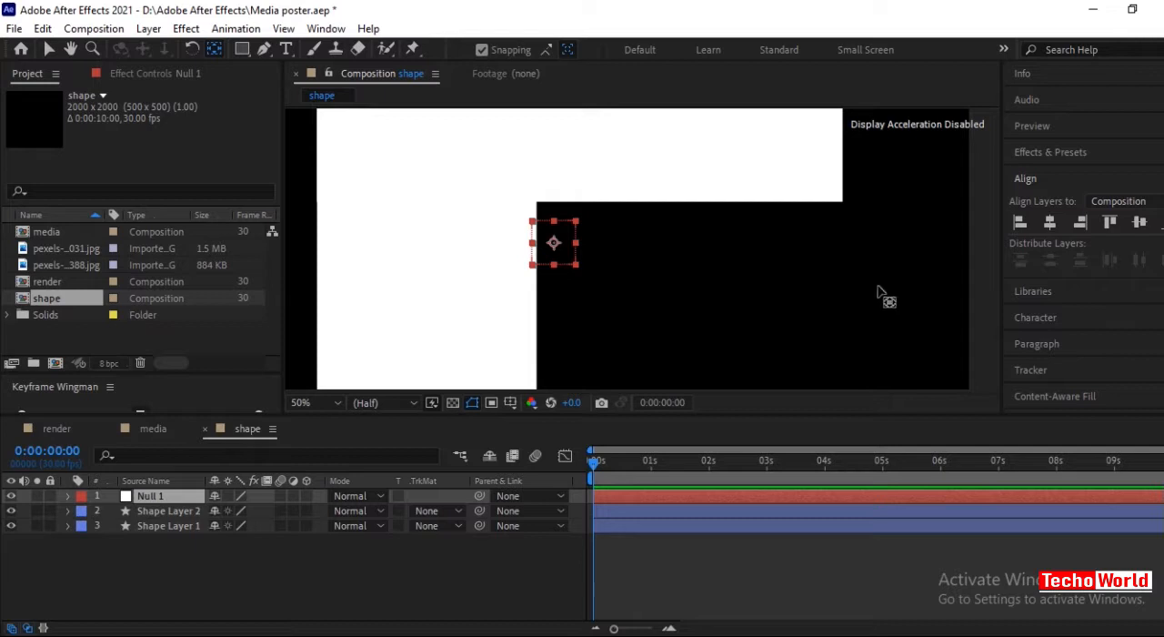
Align the null object to the vertical and horizontal centre of the composition.
left_click(1141, 223)
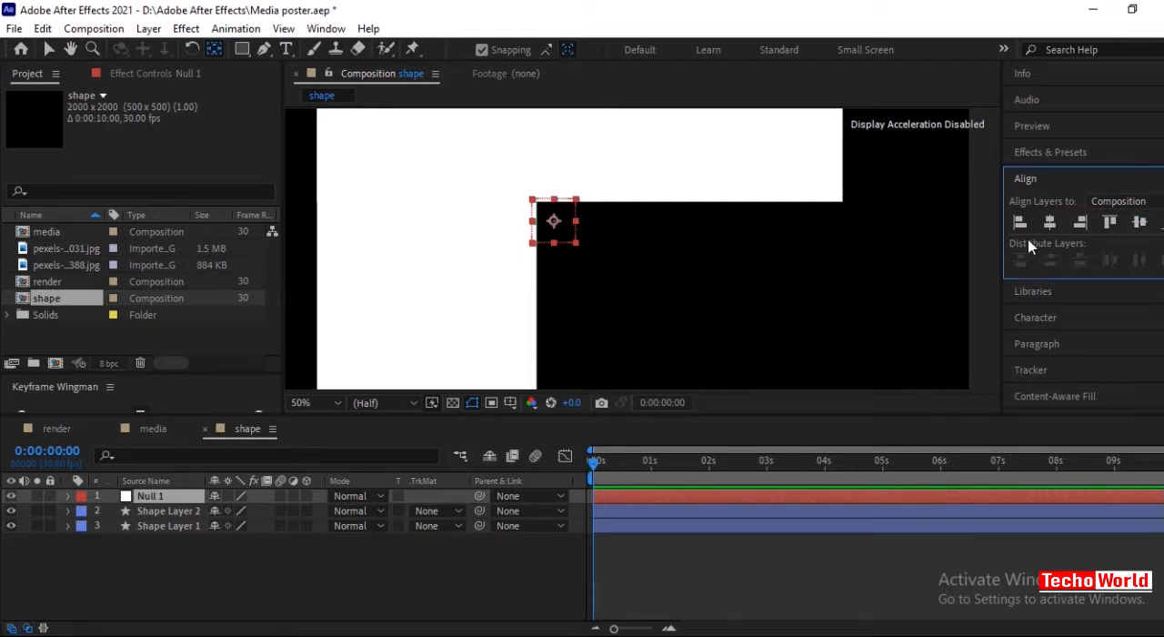
left_click(1050, 224)
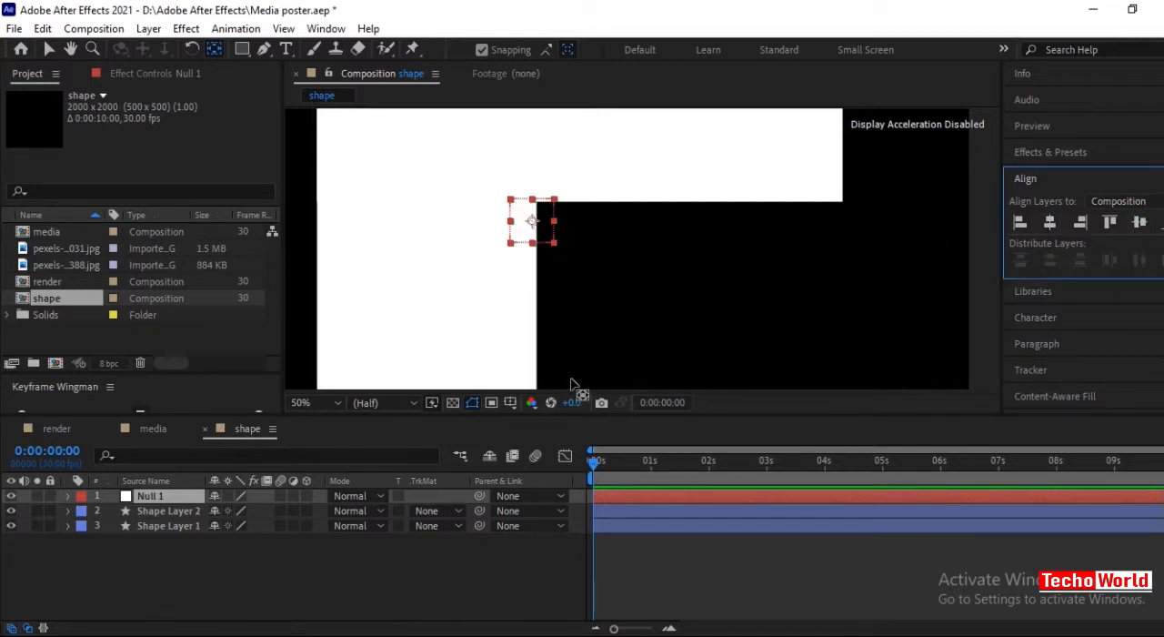
Turn off snapping and move both rectangle layers together so the L-shape's inner corner lies close to the null's upper-left corner.
scroll(611, 345, "down", 2)
mouse_move(413, 171)
left_mouse_down()
mouse_move(470, 277)
mouse_move(539, 314)
mouse_move(521, 298)
left_mouse_up()
key("slash")
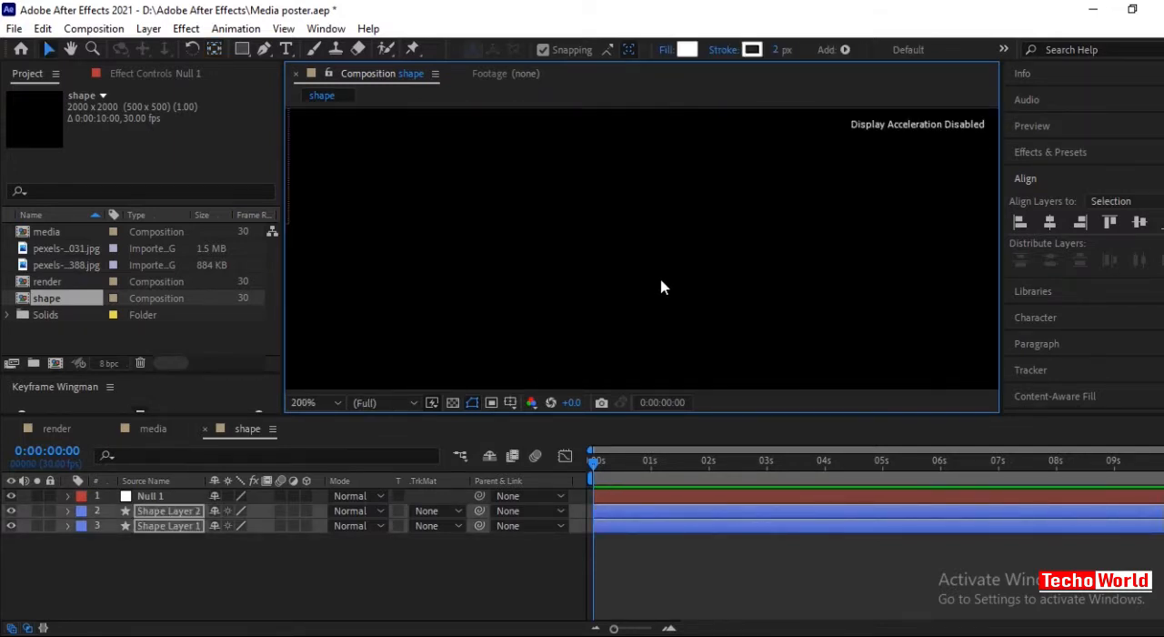
left_click(71, 51)
left_click_drag(304, 155, 380, 255)
scroll(400, 261, "up", 1)
left_click_drag(399, 210, 560, 145)
left_click(50, 50)
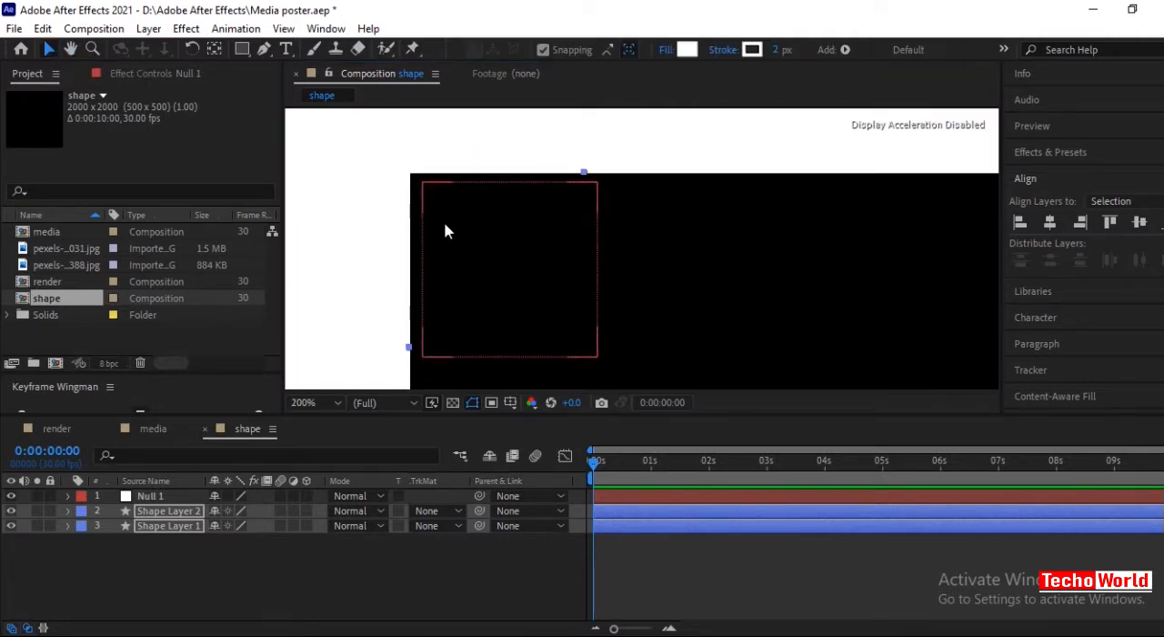
left_click(349, 223)
left_click(543, 50)
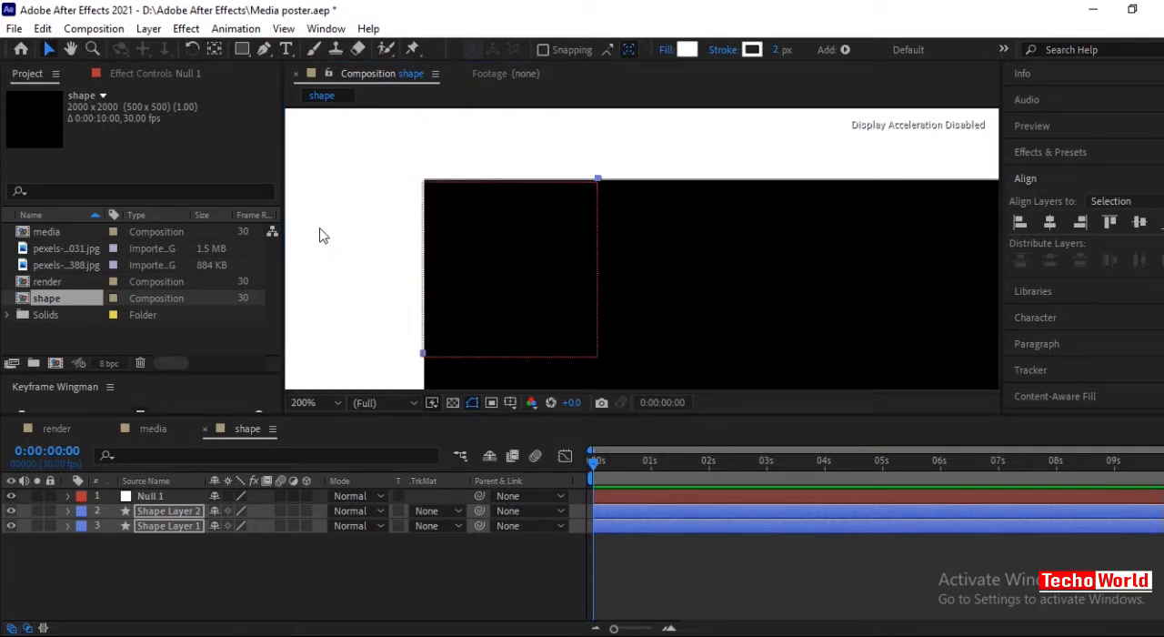
left_click(356, 216)
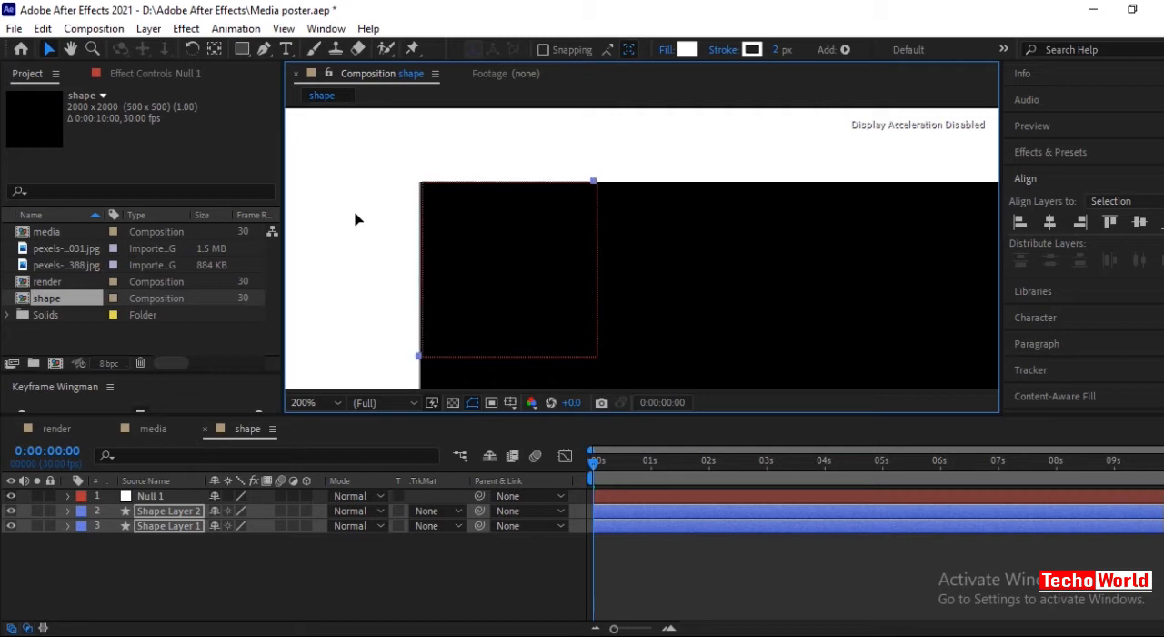
Fine-tune the position of both rectangles at high magnification until their inner corner coincides with the null's upper-left corner.
key("period")
left_click(70, 49)
left_click_drag(446, 246, 656, 285)
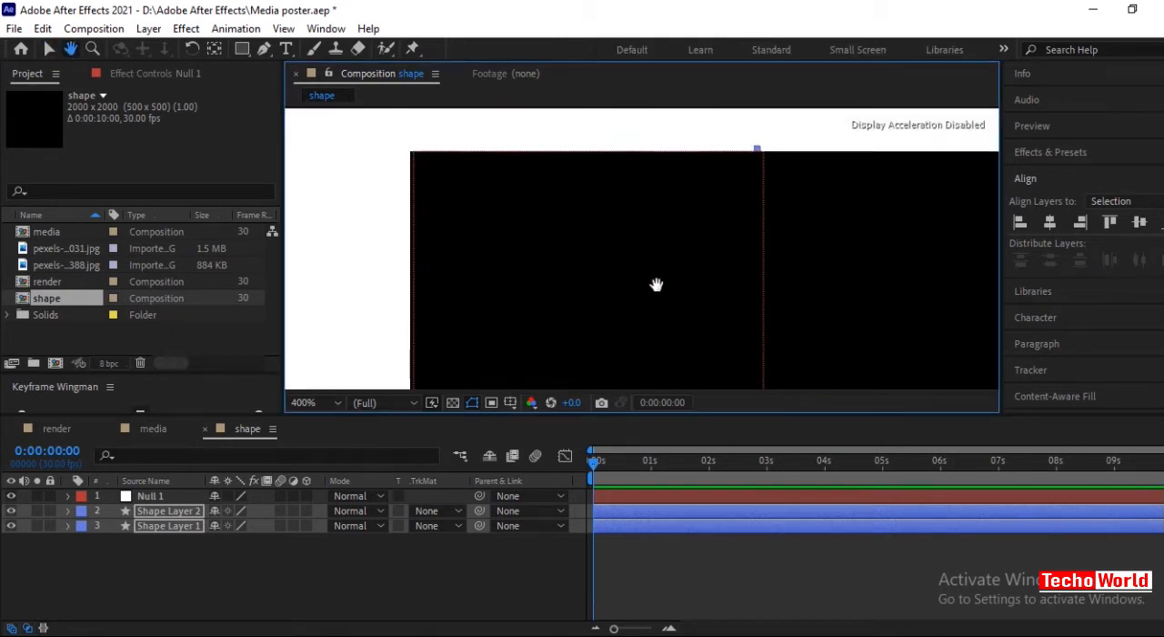
key("comma")
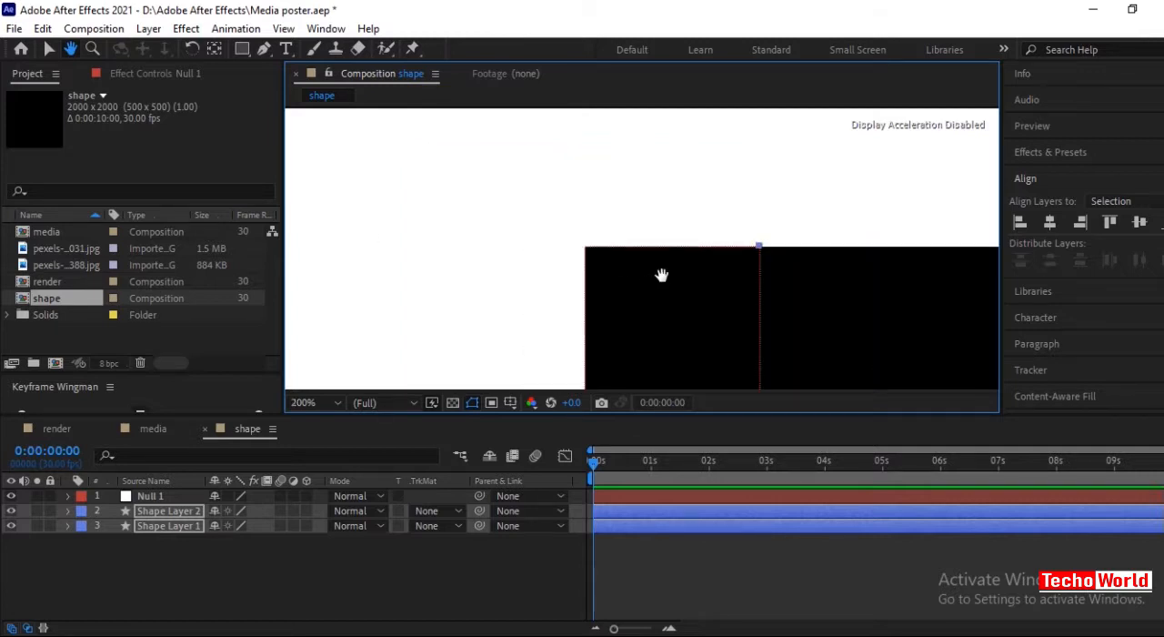
key("comma")
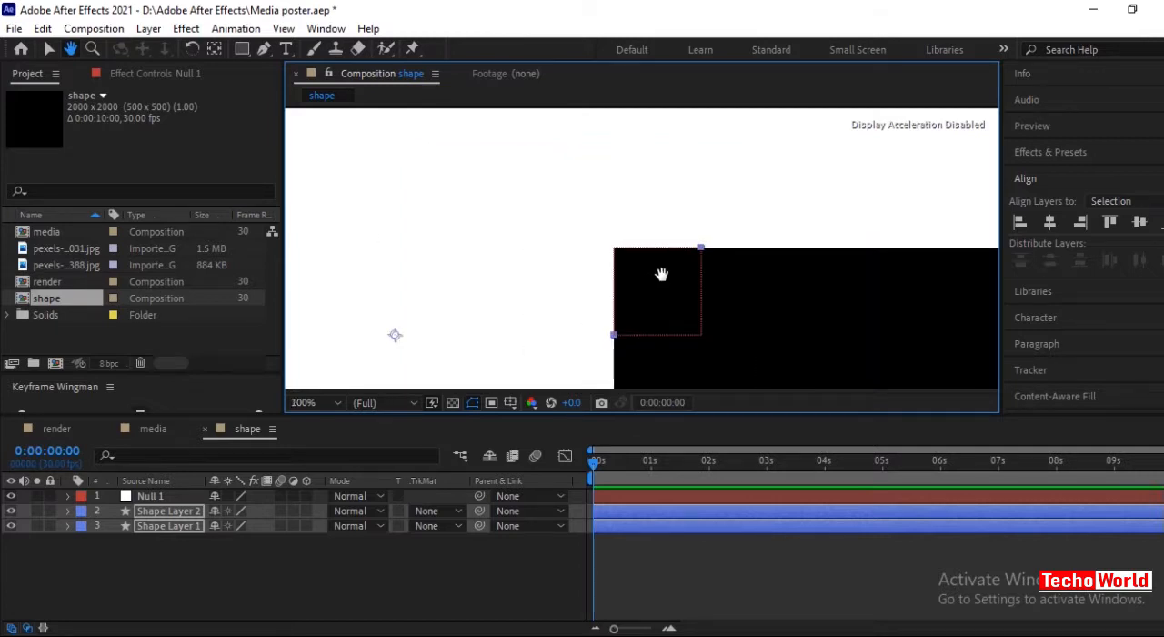
Inspect the corner alignment at 800% magnification, fit the whole composition in the viewer and deselect the layers.
key("period")
key("period")
key("period")
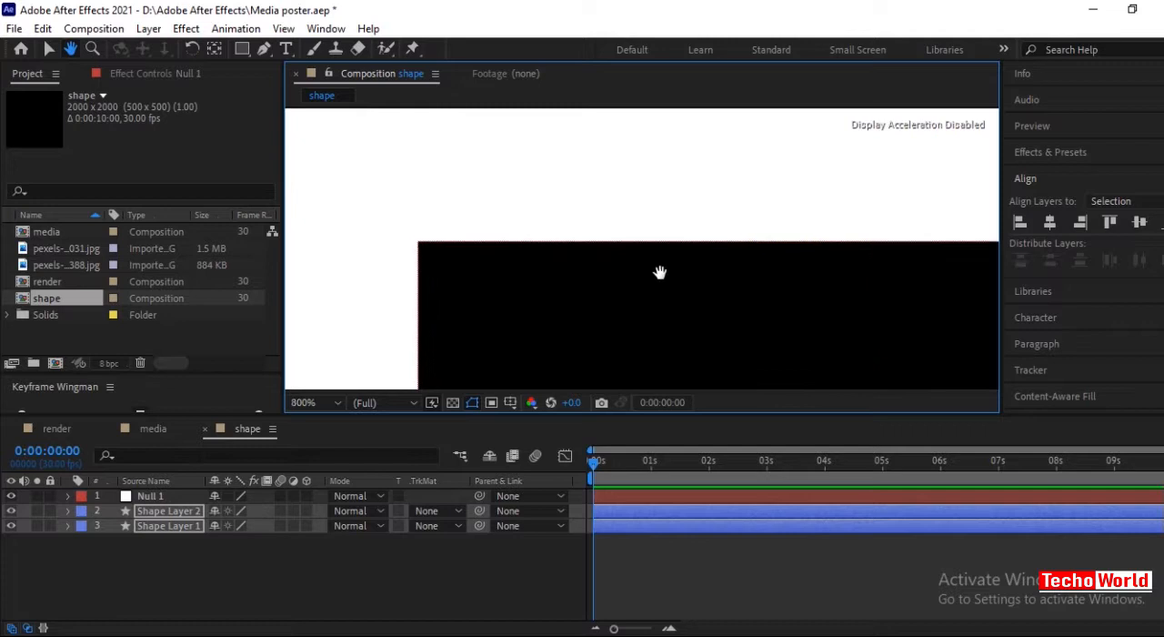
left_click(71, 50)
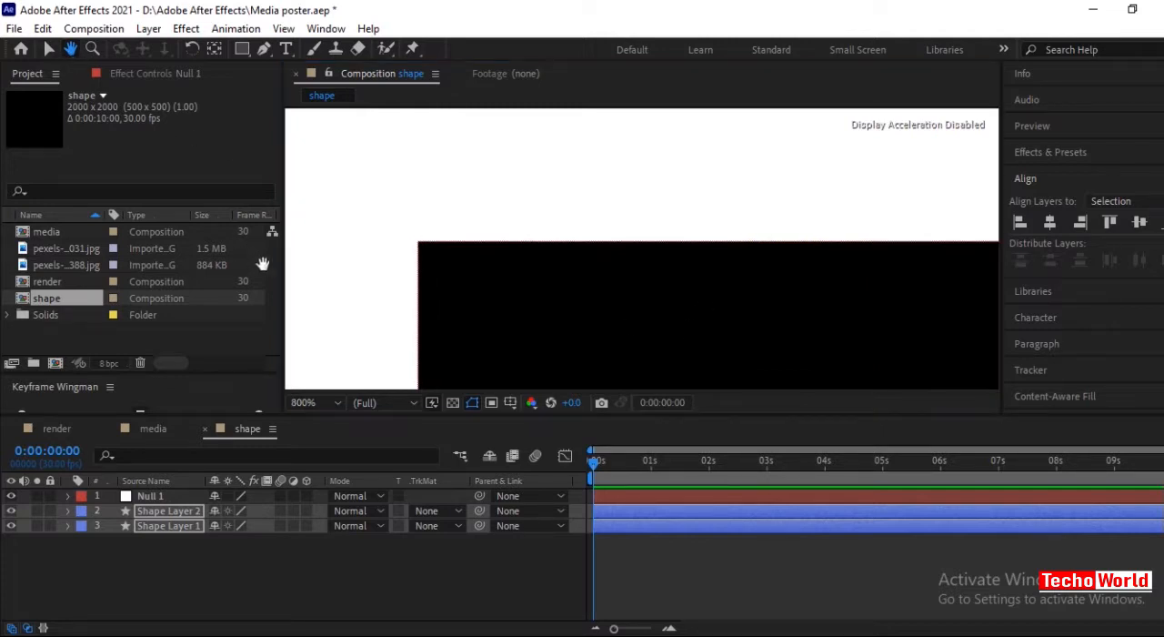
left_click_drag(356, 268, 369, 195)
left_click_drag(392, 310, 442, 330)
left_click_drag(416, 229, 373, 406)
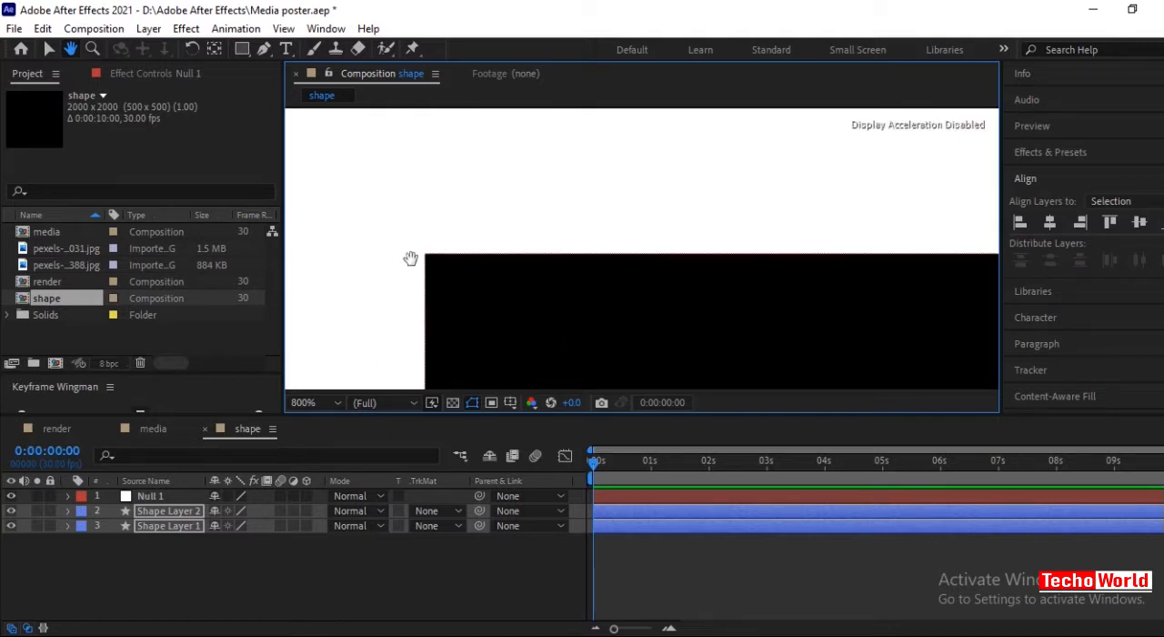
left_click(50, 49)
scroll(509, 224, "down", 3)
left_click(337, 403)
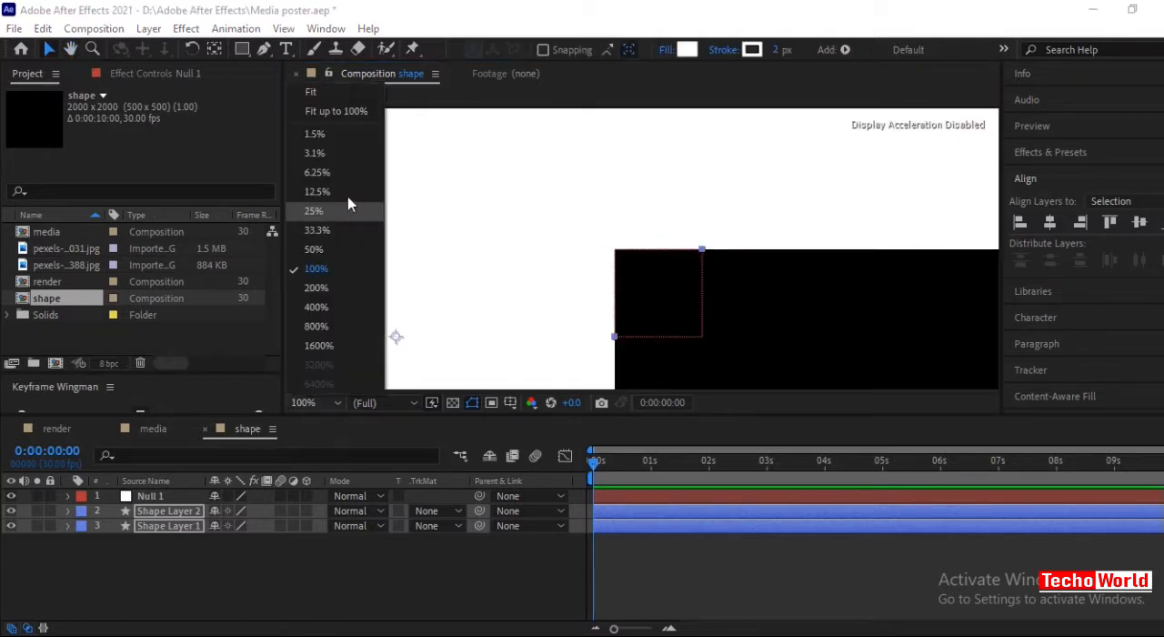
left_click(308, 97)
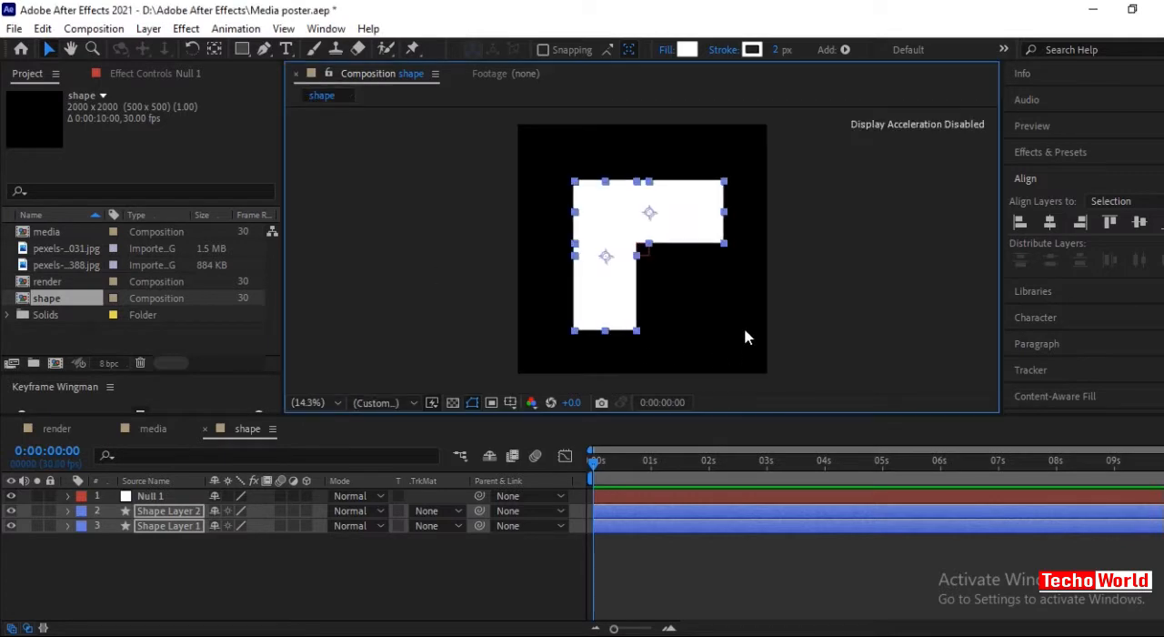
left_click(819, 300)
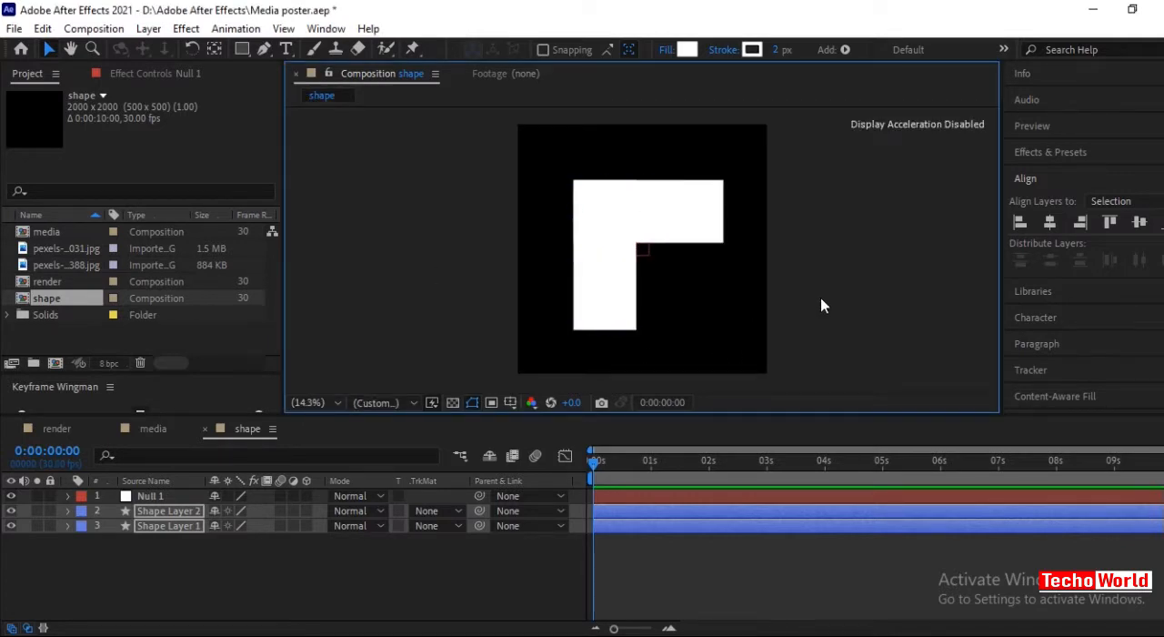
Parent Shape Layer 1 and Shape Layer 2 to Null 1.
left_click(161, 498)
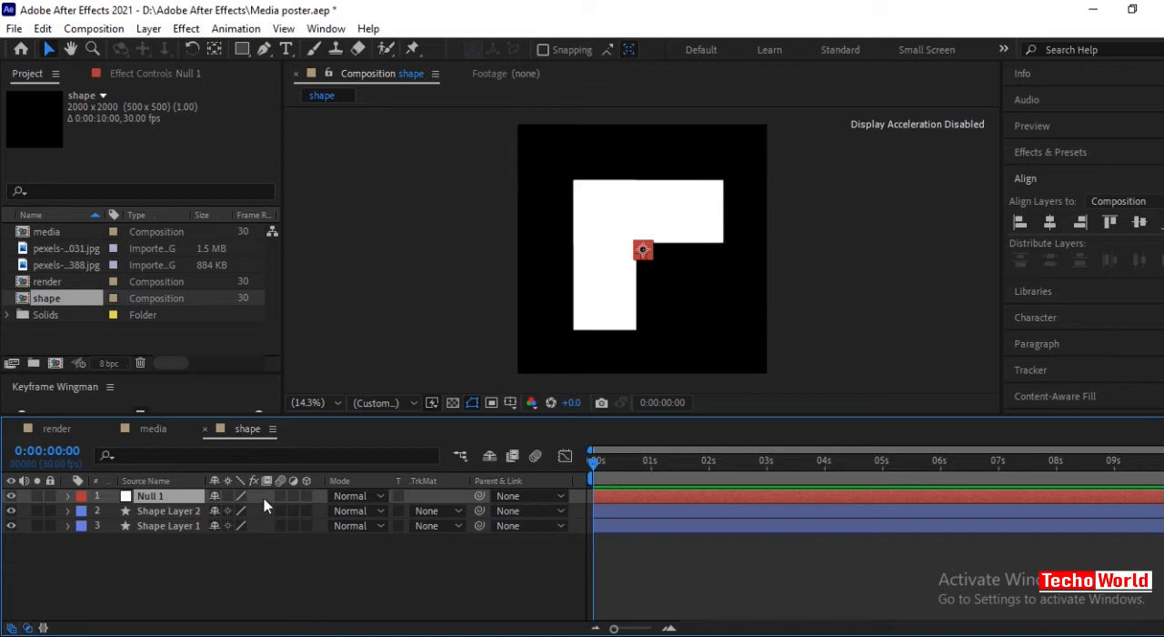
left_click(432, 582)
left_click_drag(156, 558, 186, 517)
left_click_drag(480, 511, 152, 498)
left_click(559, 573)
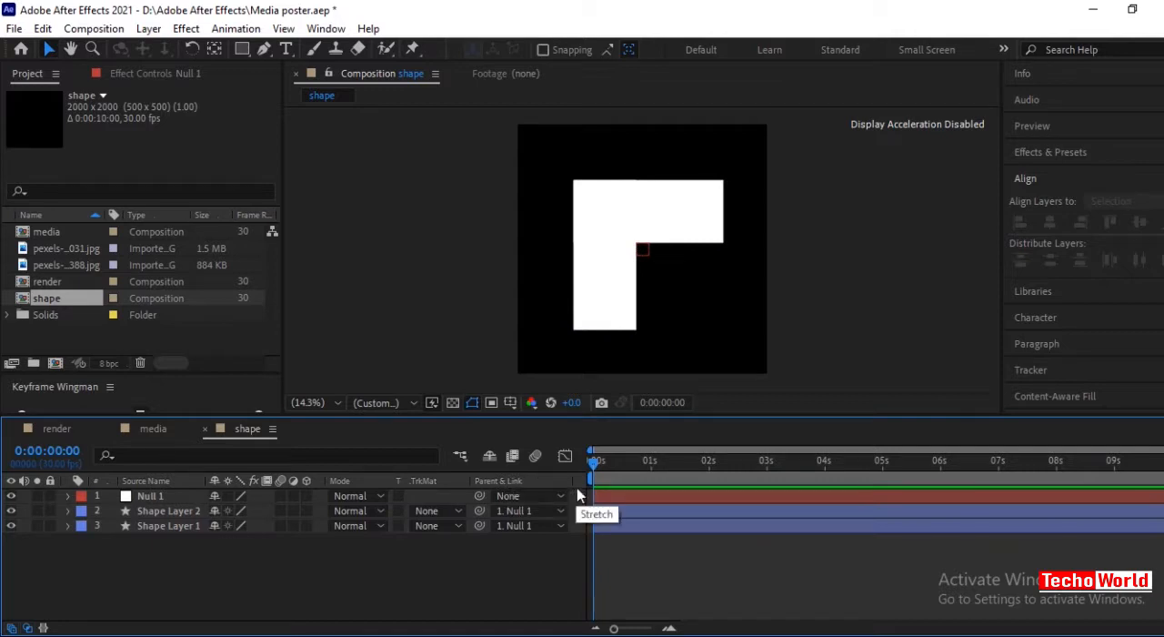
right_click(581, 492)
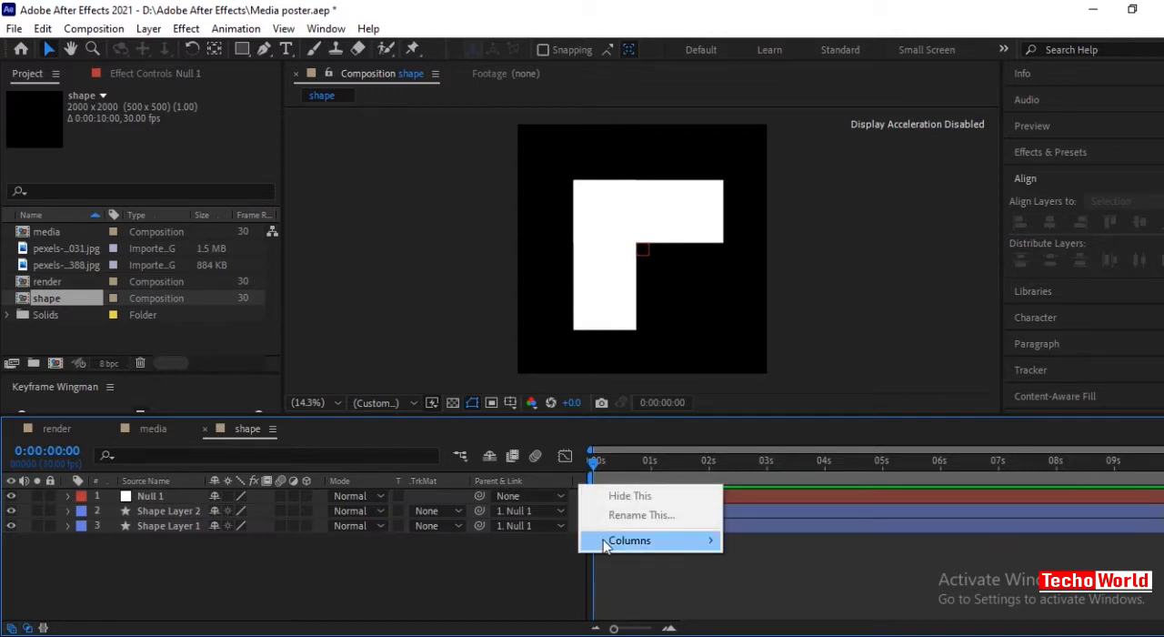
mouse_move(606, 543)
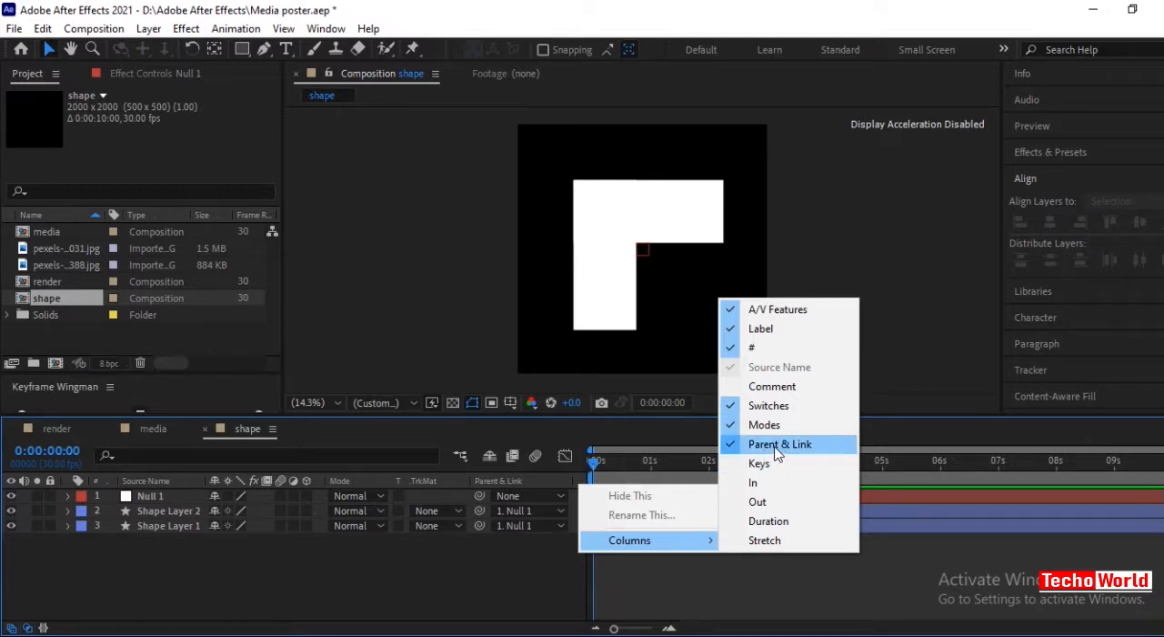
left_click(325, 573)
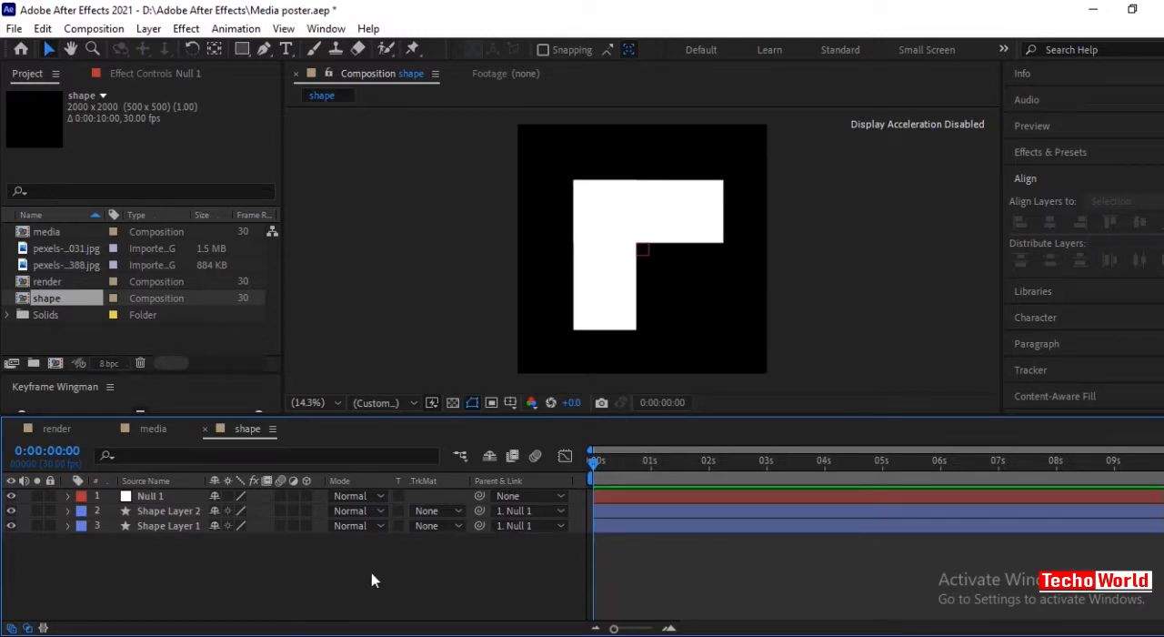
Rotate Null 1 by 135° so the L-shape becomes a right-pointing arrow, and collapse its properties.
left_click(150, 495)
key("r")
left_click_drag(234, 511, 364, 526)
left_click(327, 593)
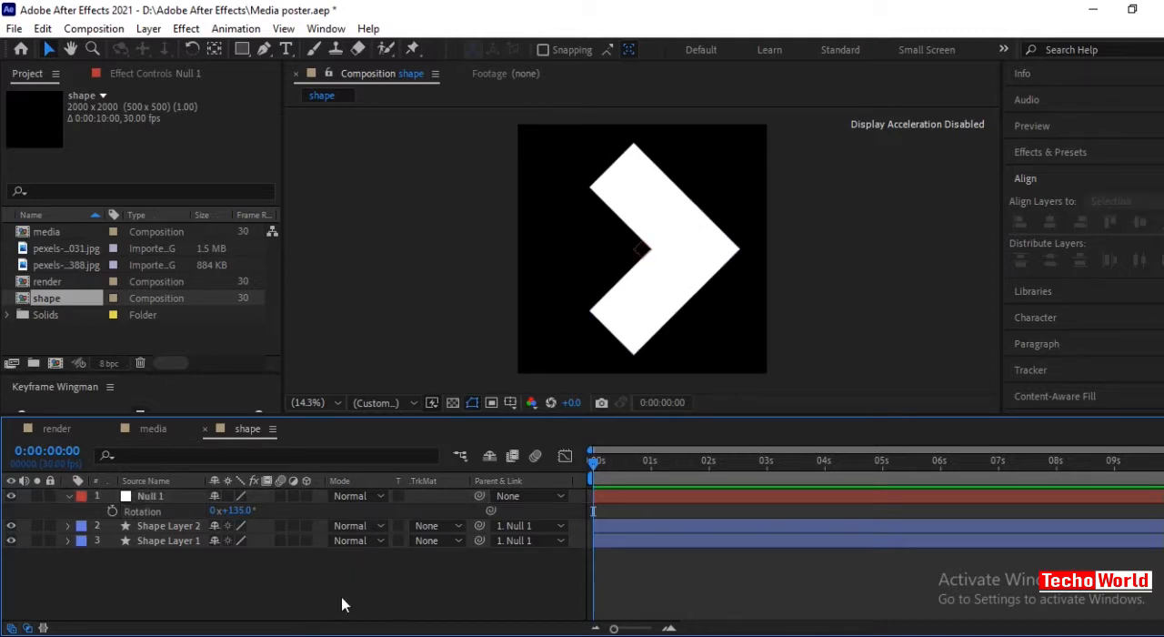
left_click(68, 498)
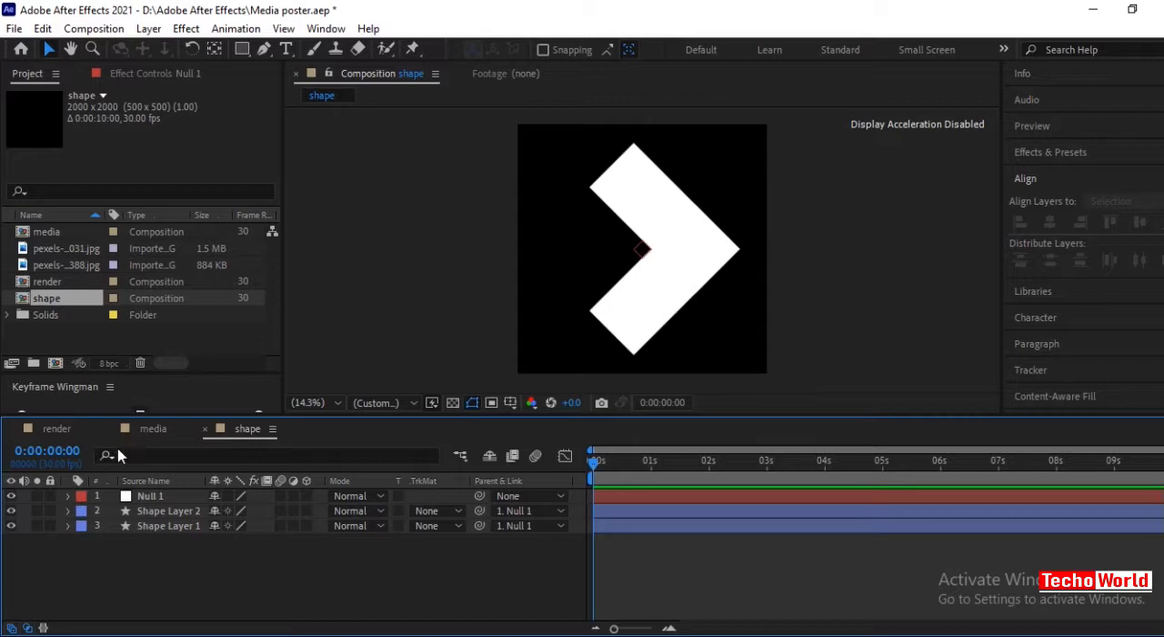
Add the pexels photo ending in 1485031 as a layer in the media composition.
left_click(150, 429)
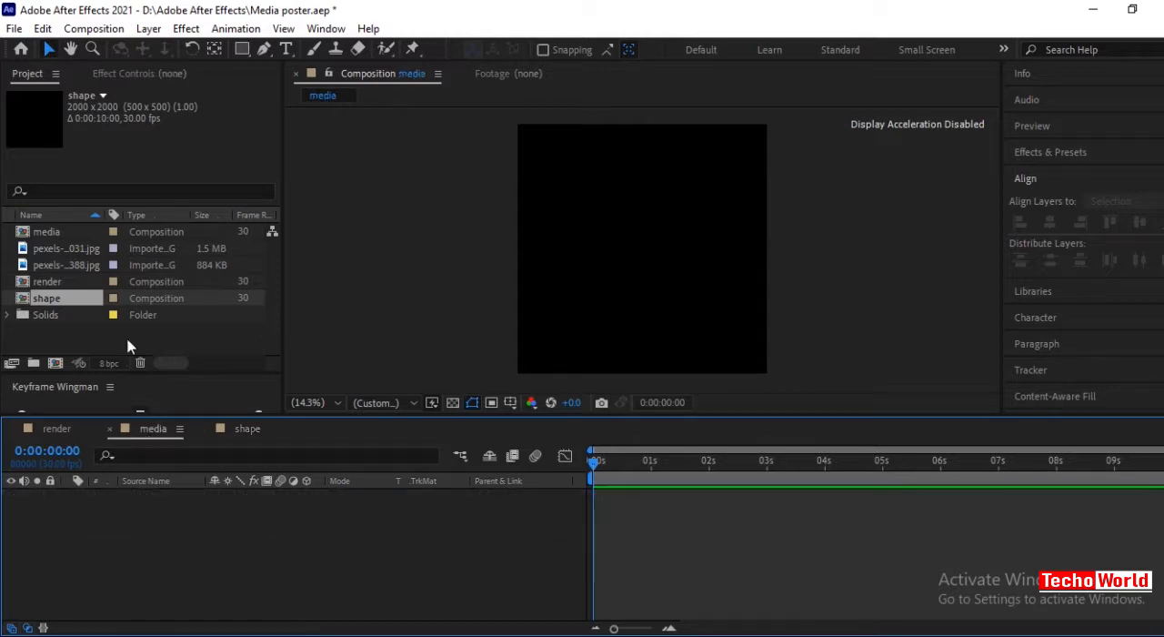
left_click(77, 250)
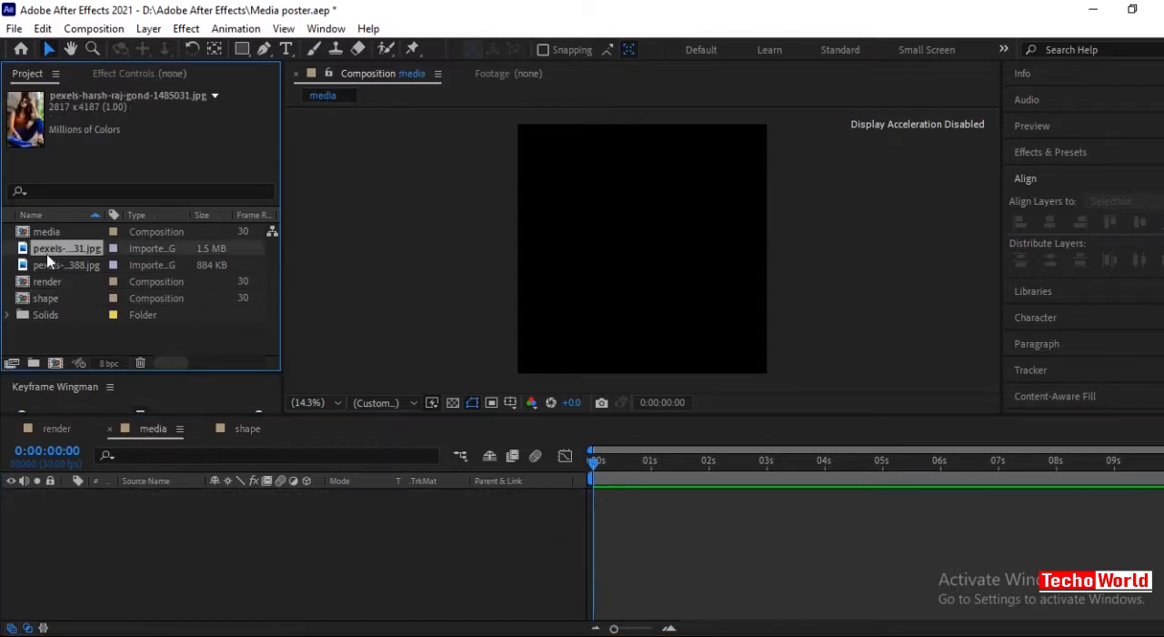
left_click_drag(47, 251, 182, 537)
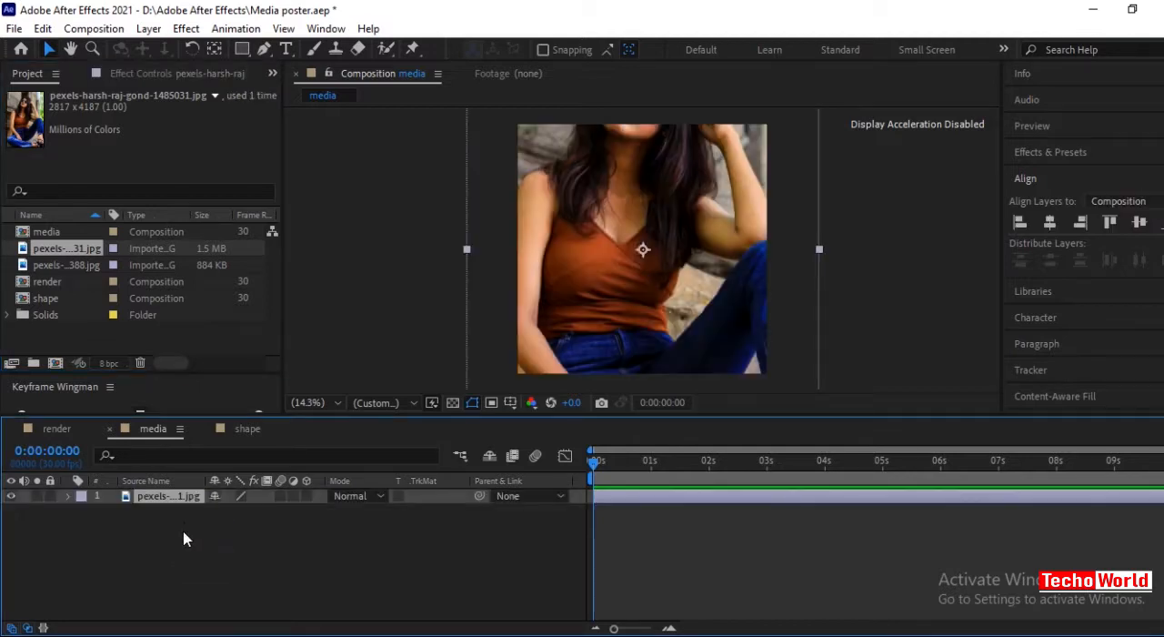
Scale the photo down slightly and shift it lower so the head and upper body fill the media composition.
scroll(672, 215, "down", 1)
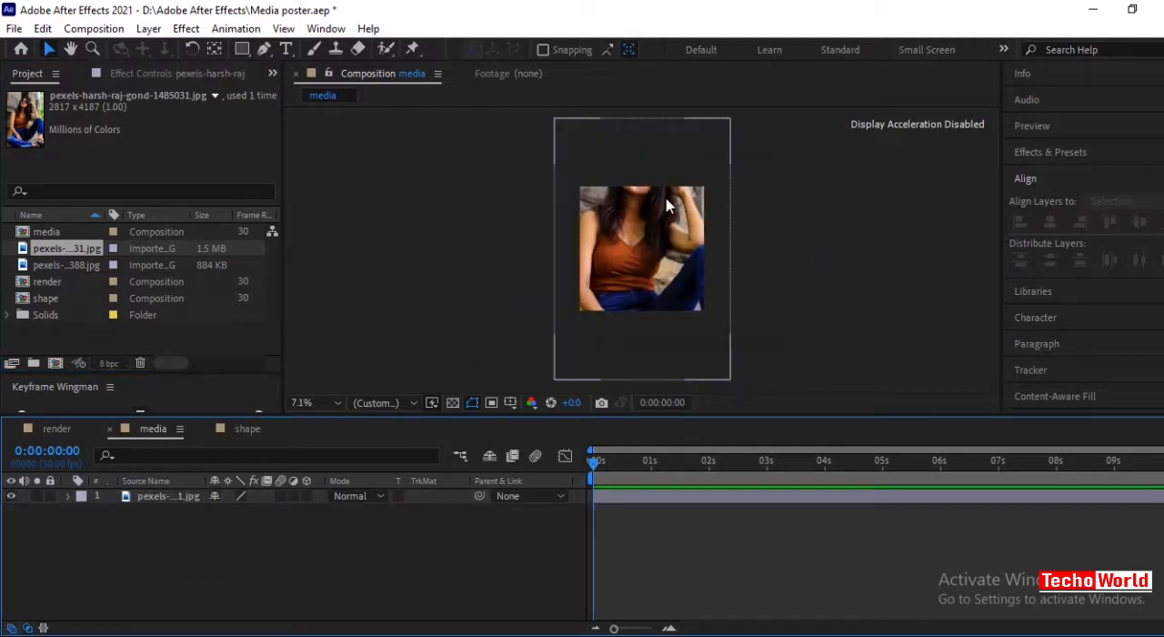
left_click(667, 205)
left_click_drag(735, 161, 722, 180)
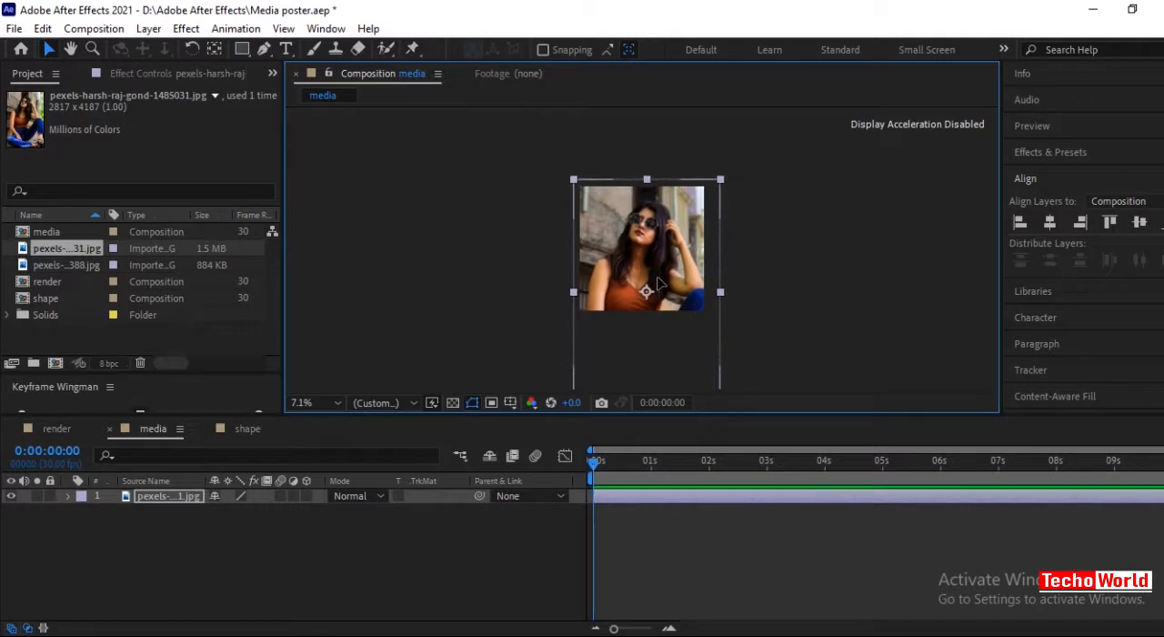
scroll(787, 280, "up", 1)
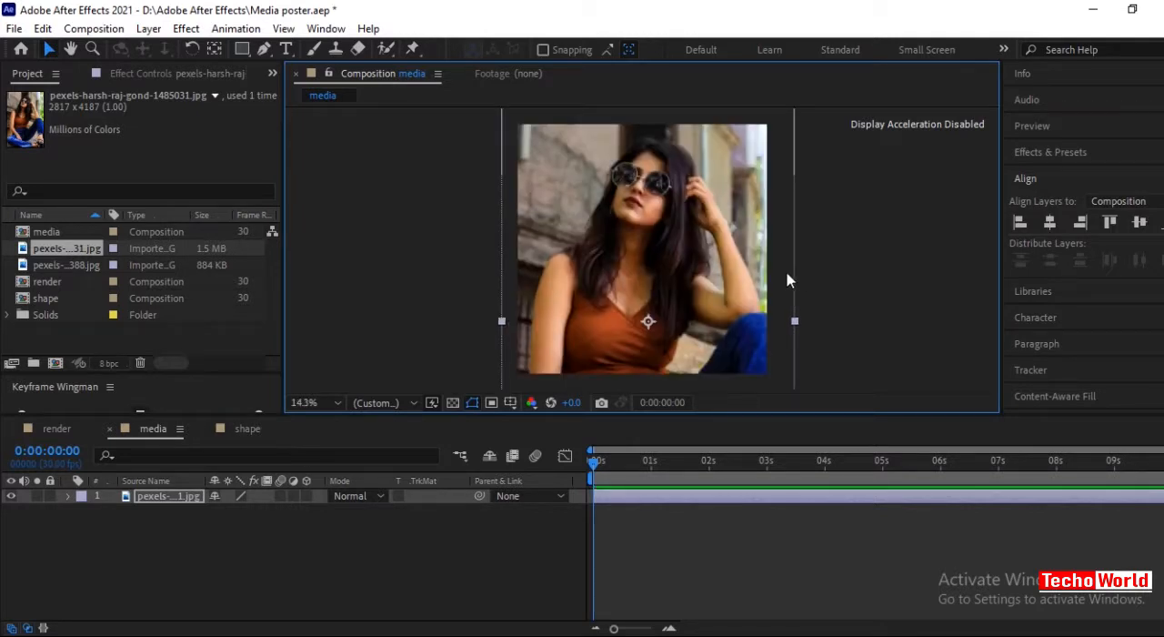
left_click(336, 541)
Add a white 2000 × 2000 px solid named BG to the render composition.
left_click(55, 431)
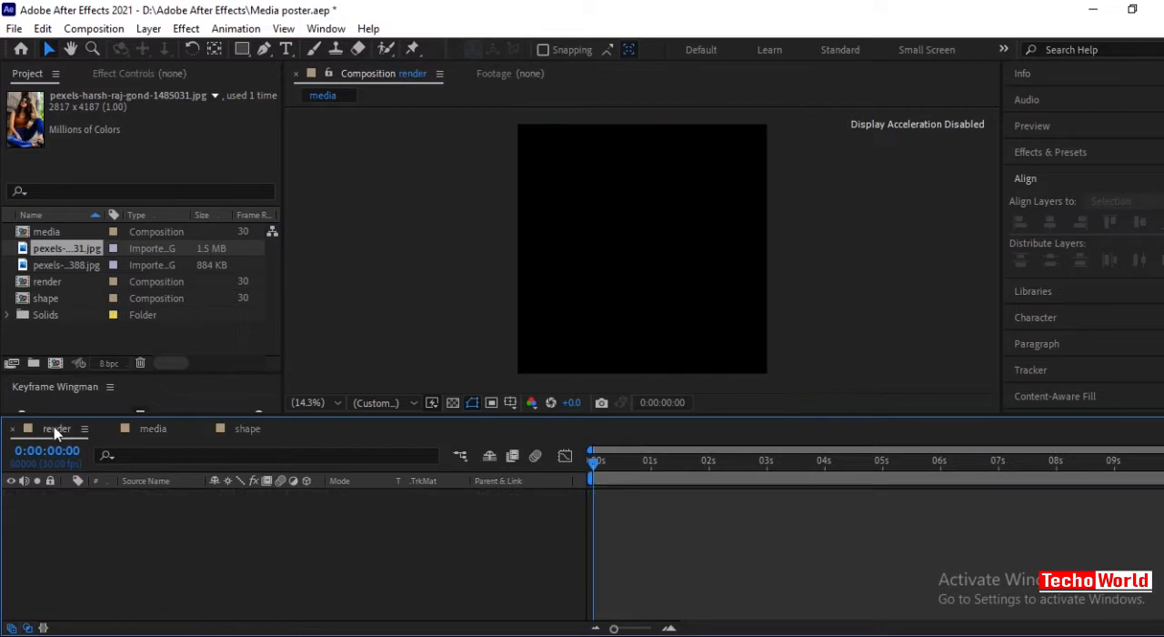
right_click(73, 540)
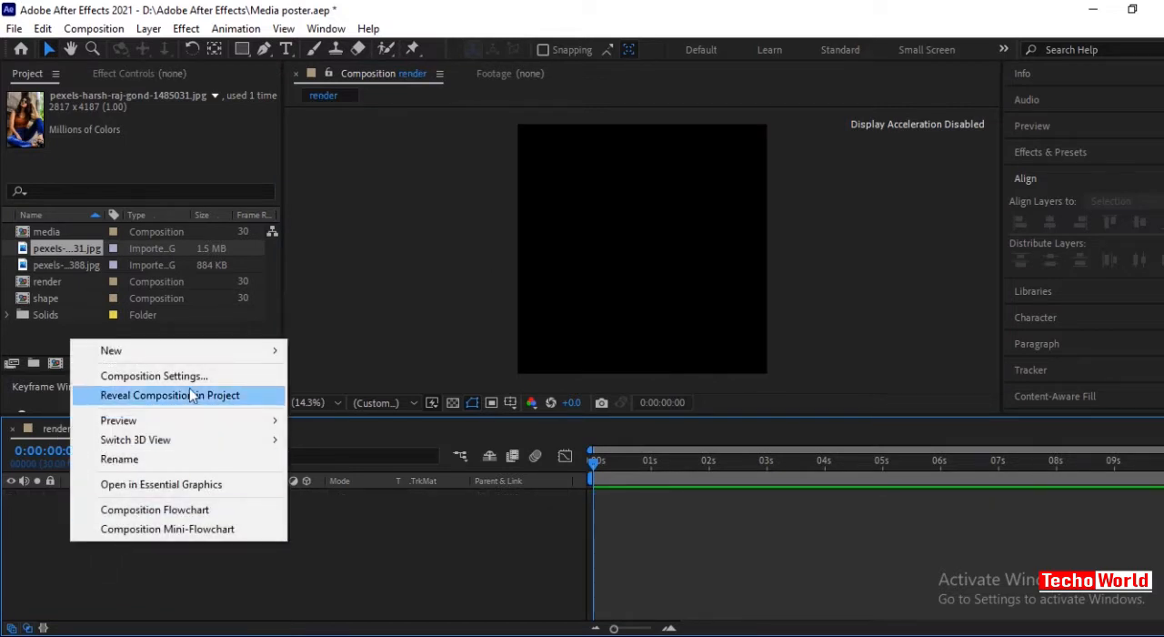
mouse_move(192, 354)
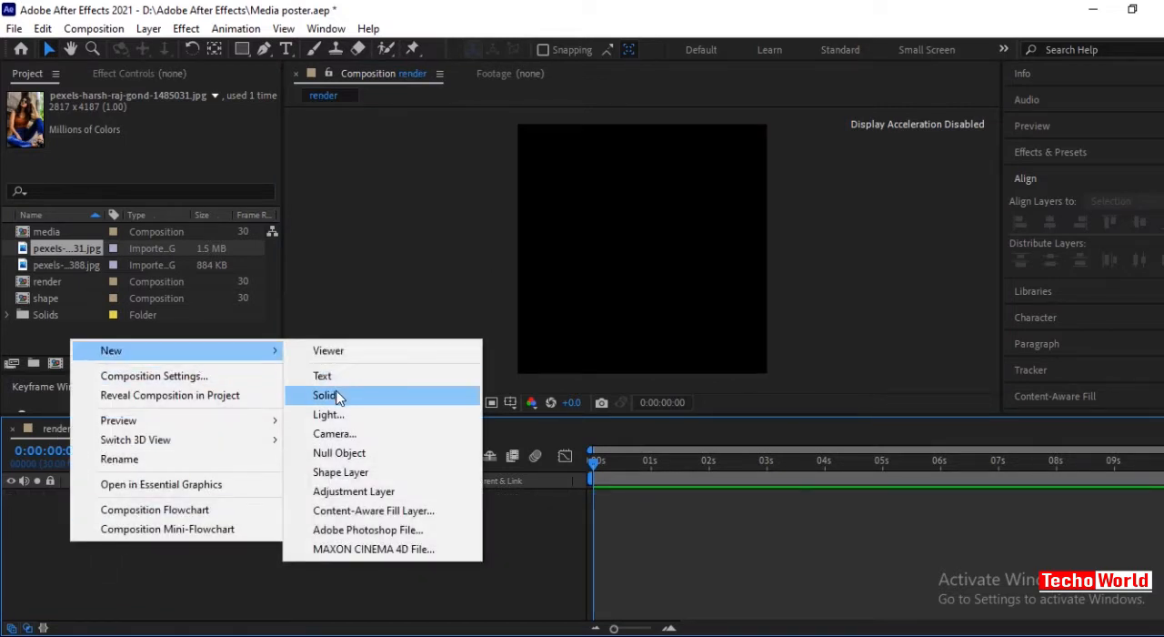
left_click(329, 395)
type("BG")
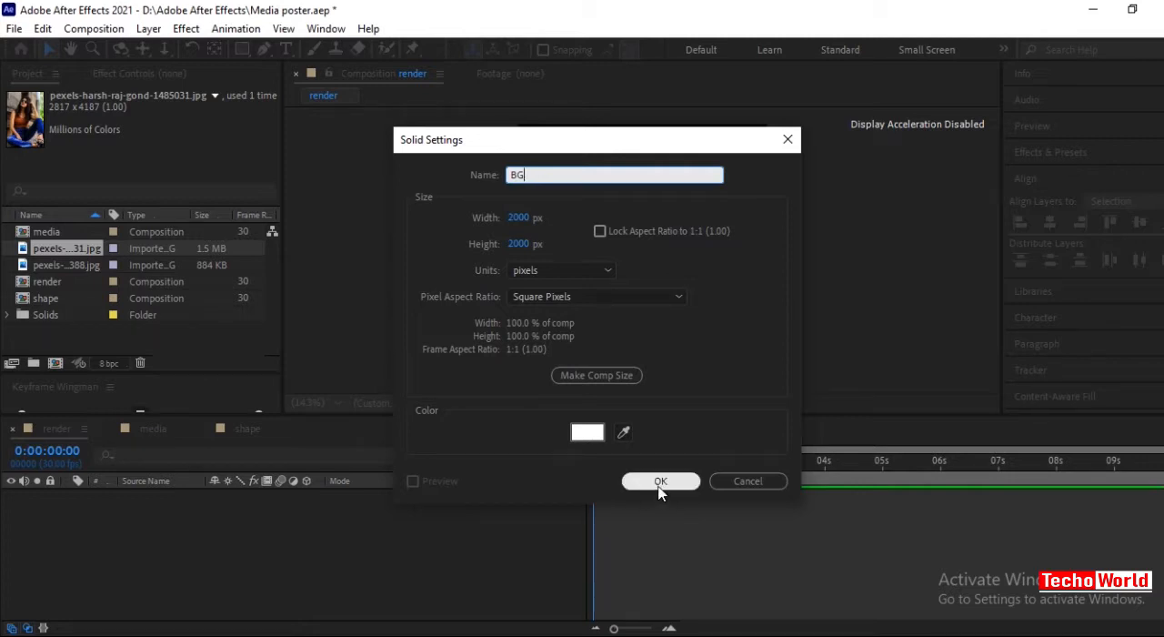
left_click(660, 485)
left_click(75, 582)
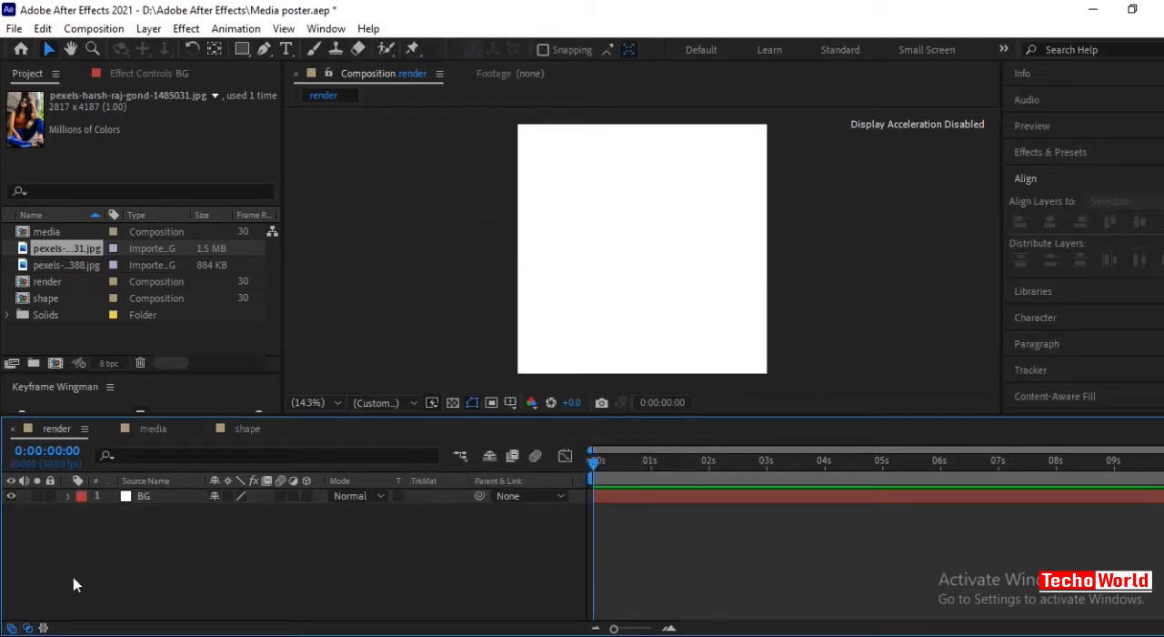
Place the media composition above BG in the render composition, and the shape composition above media.
left_click_drag(46, 231, 148, 495)
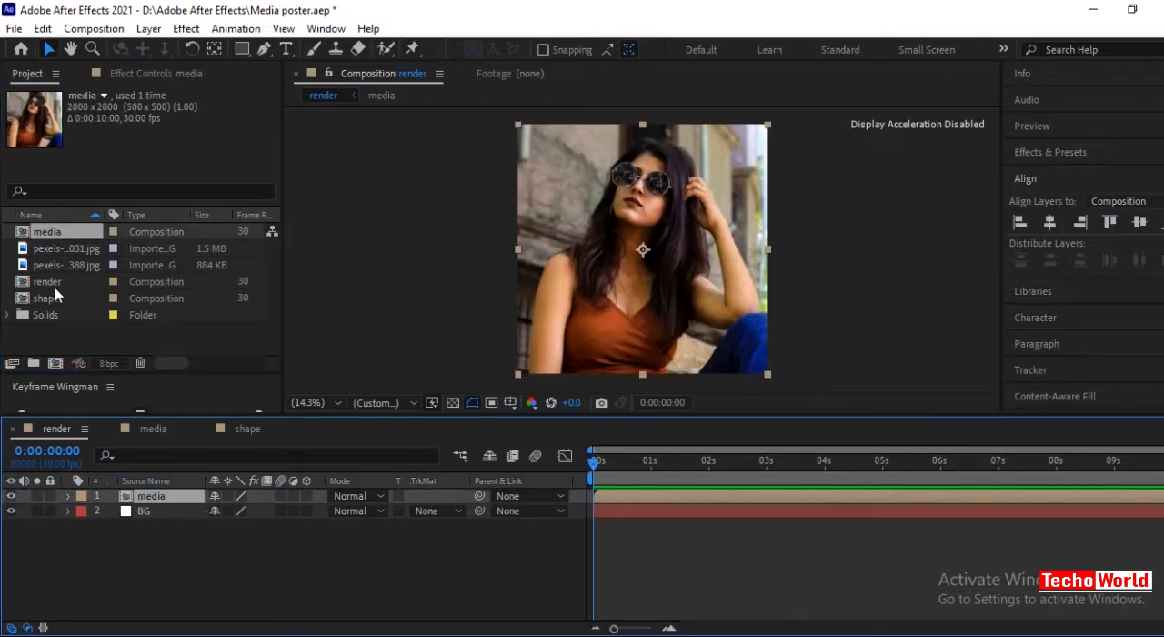
left_click_drag(41, 300, 164, 491)
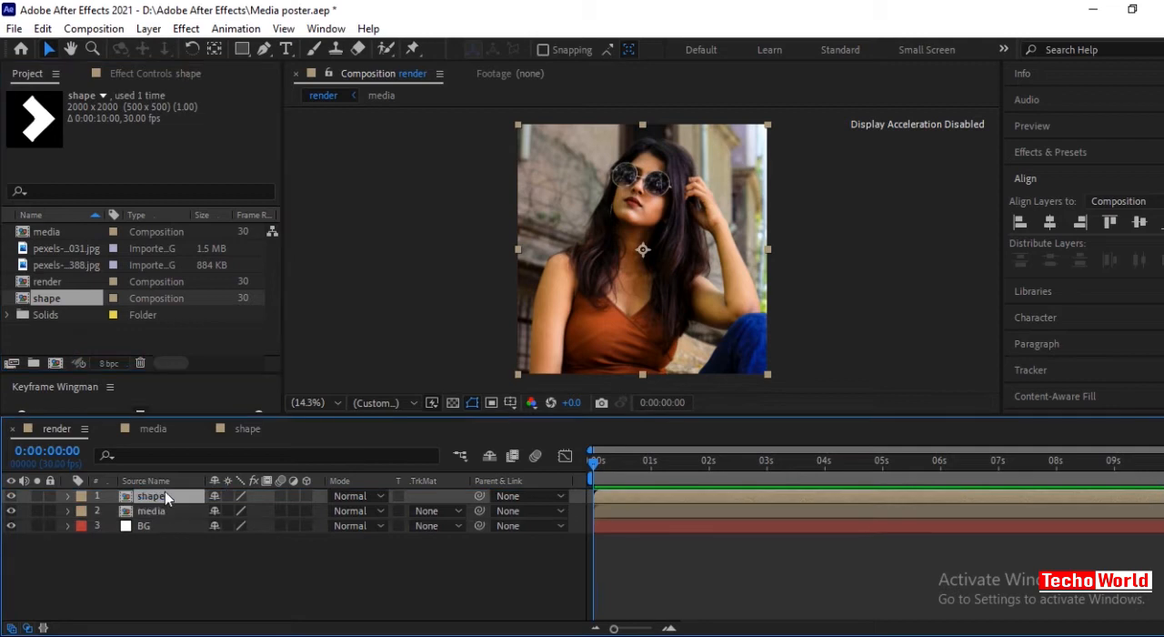
Set the media layer's track matte to Alpha Matte "shape" in the render composition.
left_click(182, 579)
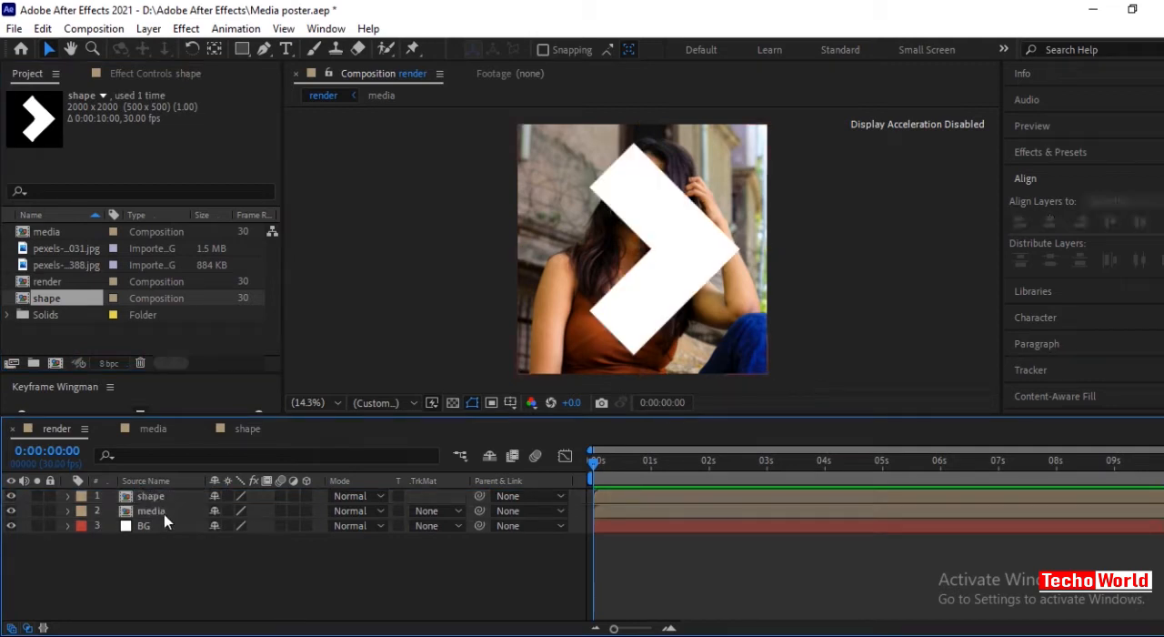
left_click(161, 510)
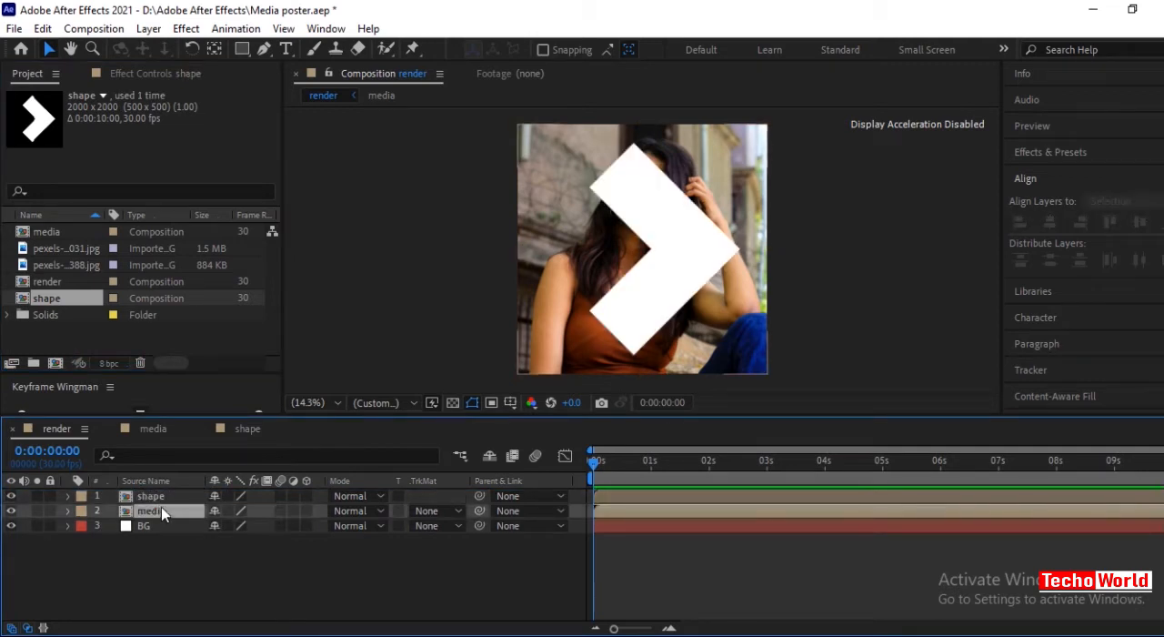
left_click(436, 511)
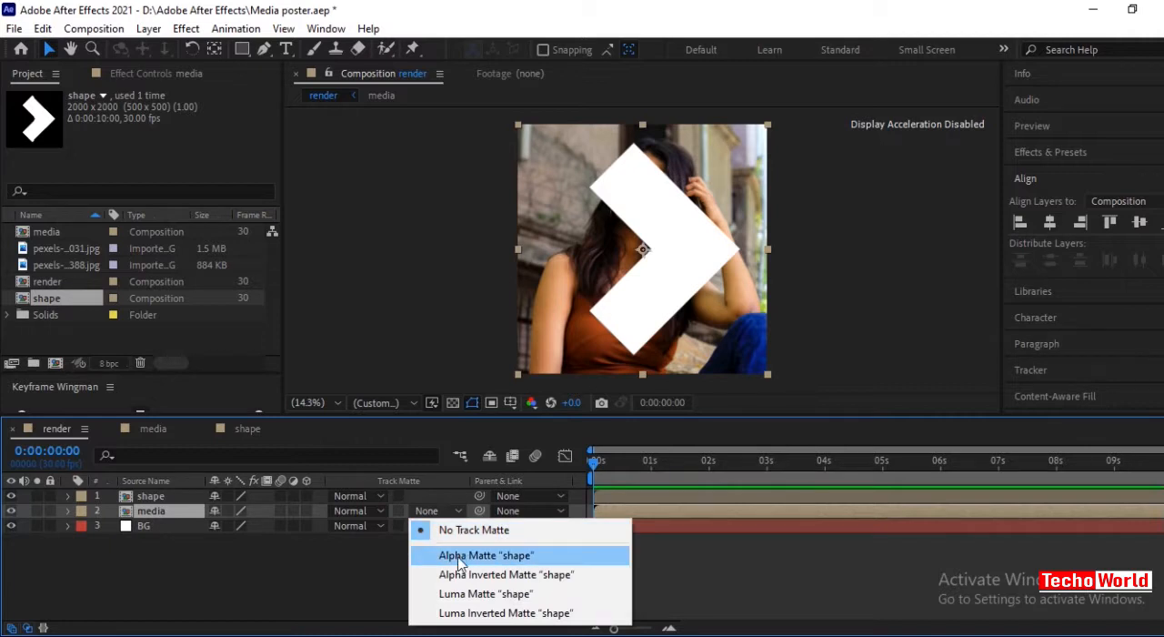
left_click(459, 558)
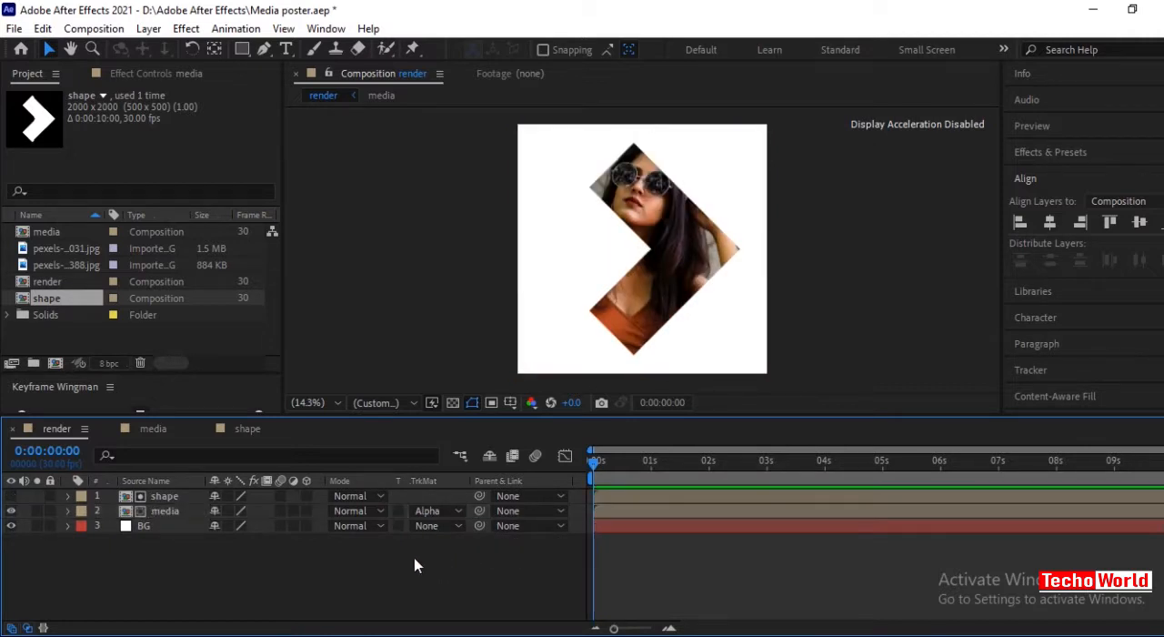
Move the media layer slightly lower so the face sits better inside the arrow shape.
left_click(163, 511)
left_click_drag(674, 289, 671, 301)
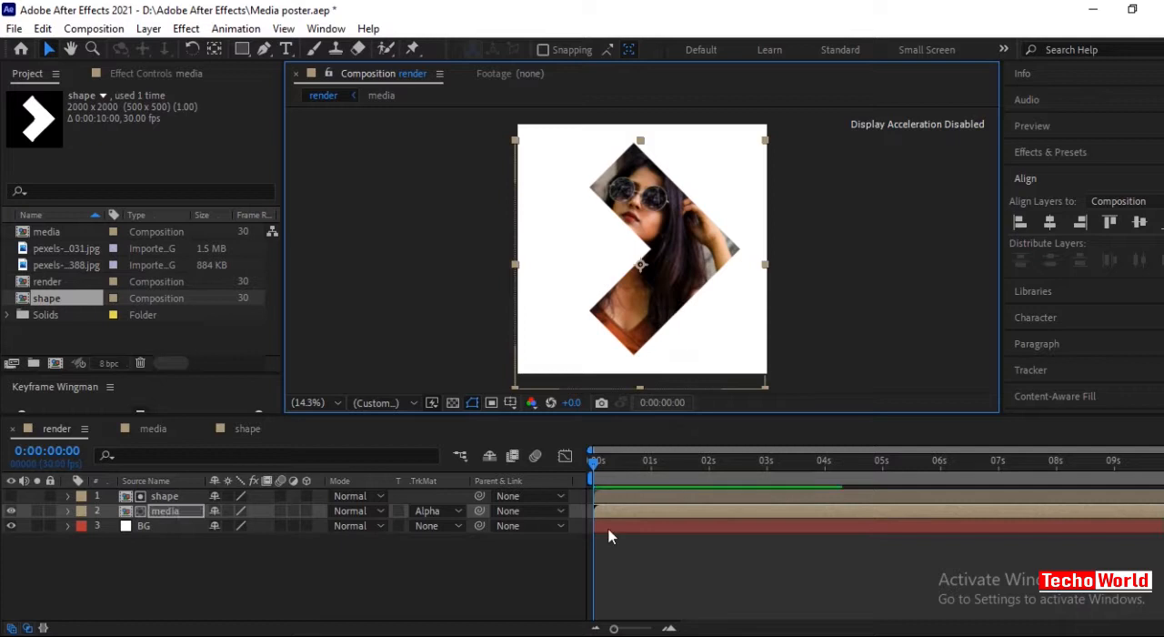
left_click(483, 543)
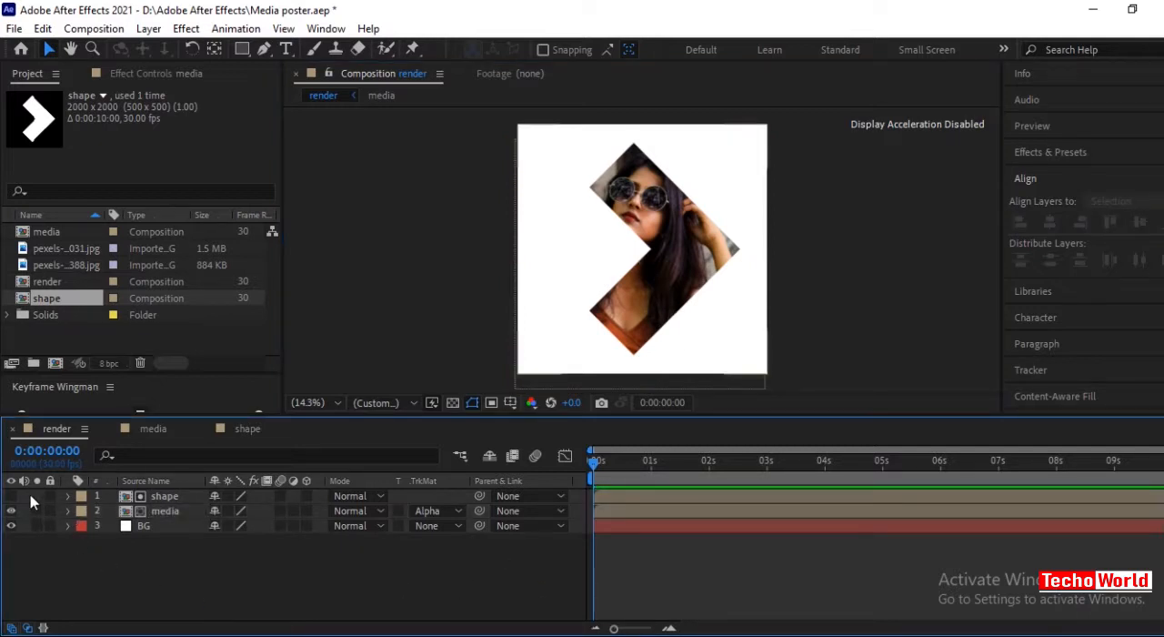
Shift the shape and media layers together a little to the right in the render composition.
left_click(168, 511)
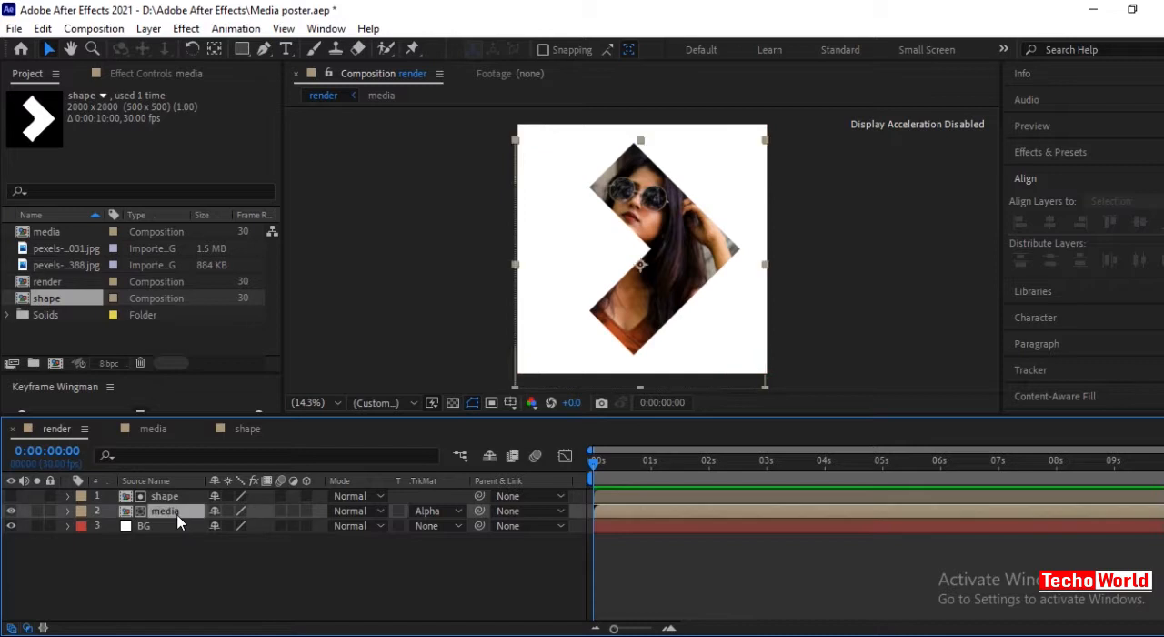
left_click(26, 496)
left_click(29, 509, "shift")
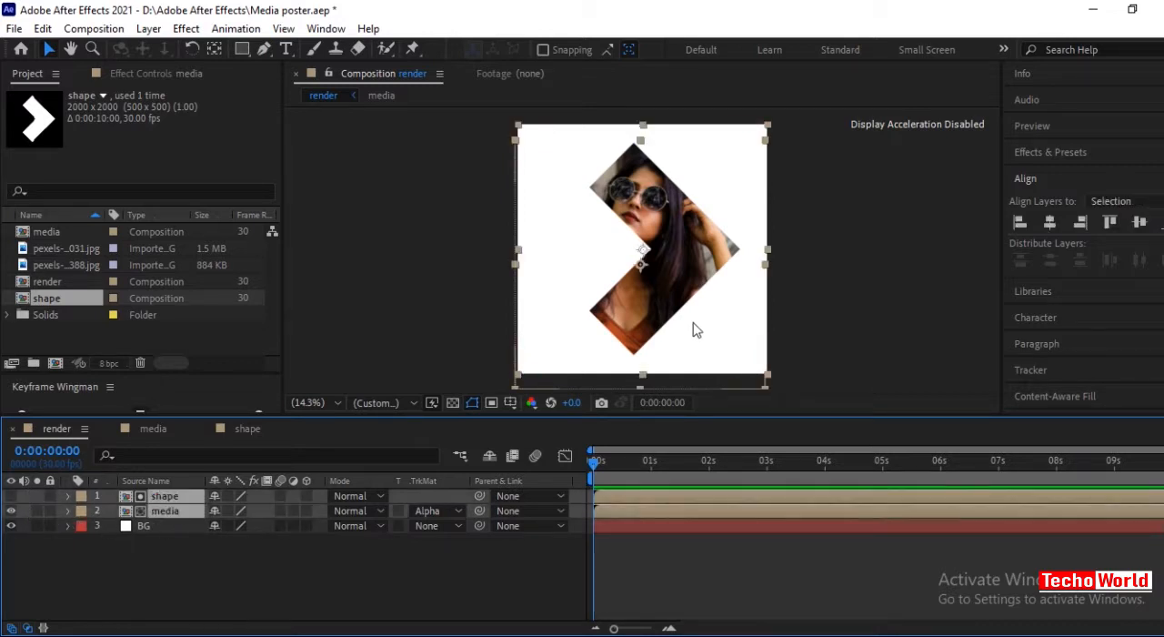
left_click_drag(661, 307, 682, 306)
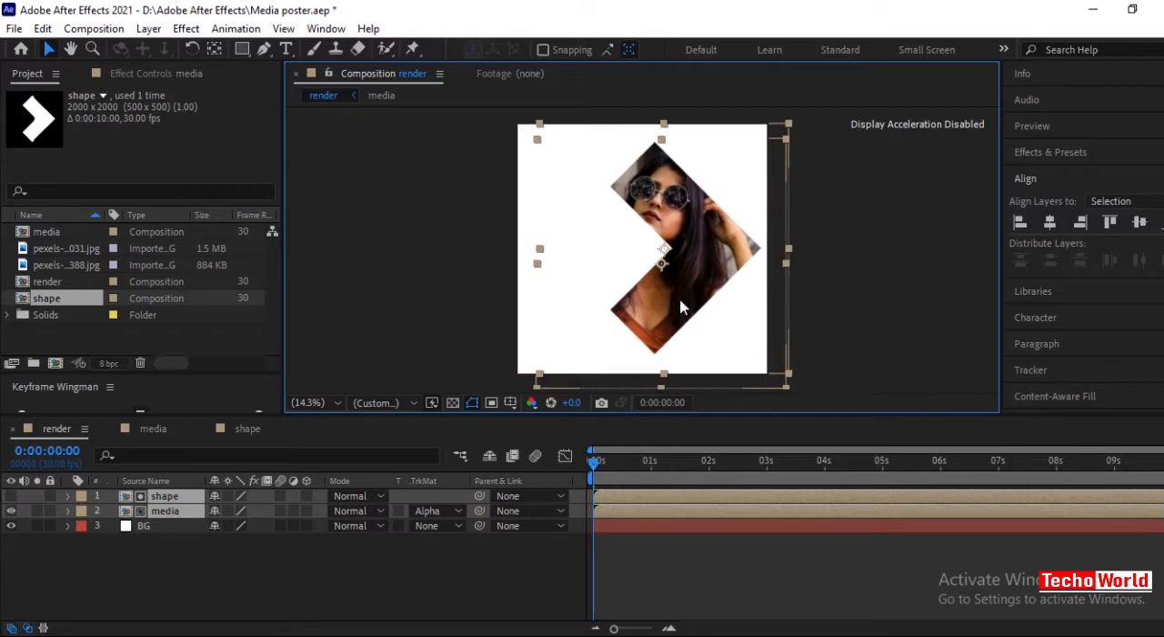
left_click(305, 579)
Duplicate the shape and media layers and give the copies a Yellow label.
left_click_drag(27, 494, 40, 521)
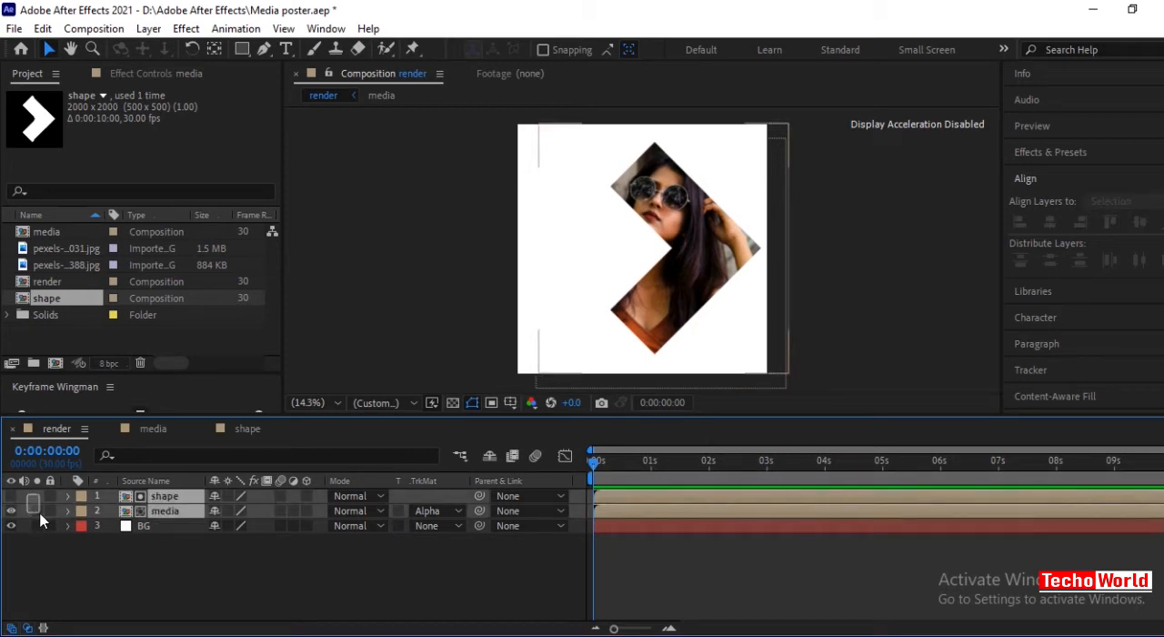
left_click_drag(40, 520, 40, 520)
key("ctrl+d")
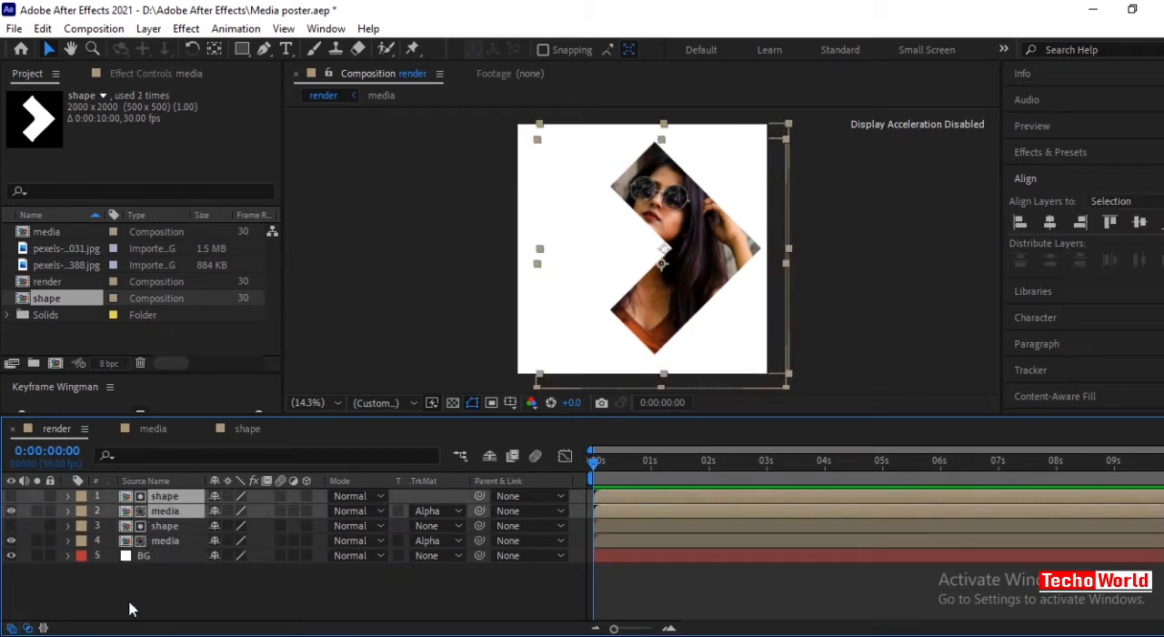
left_click(81, 496)
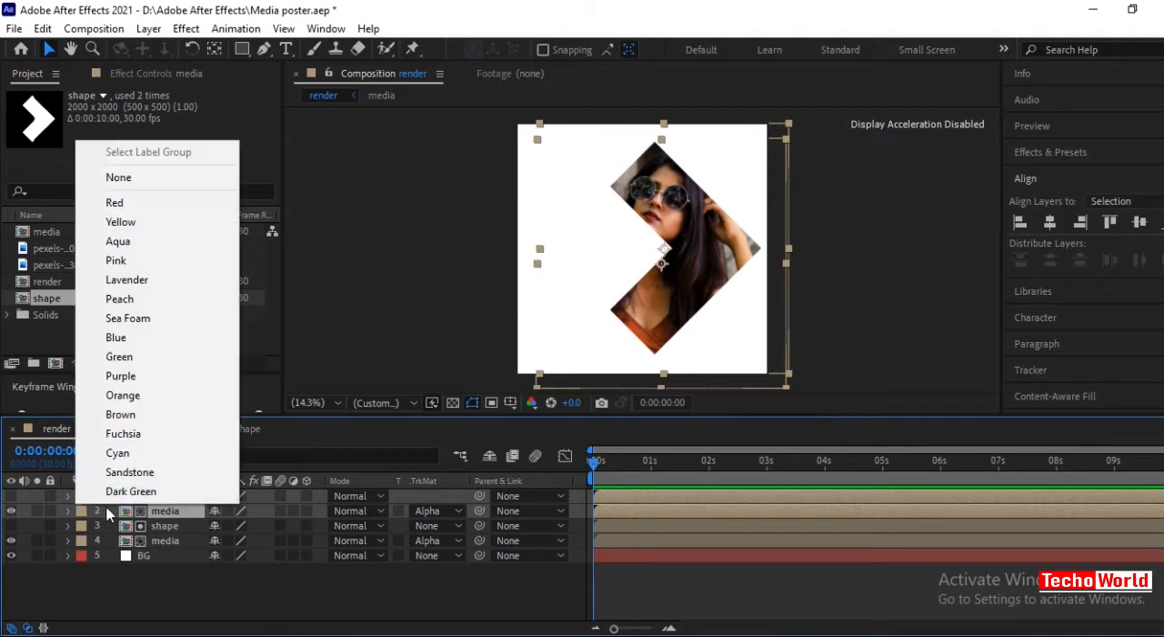
left_click(117, 228)
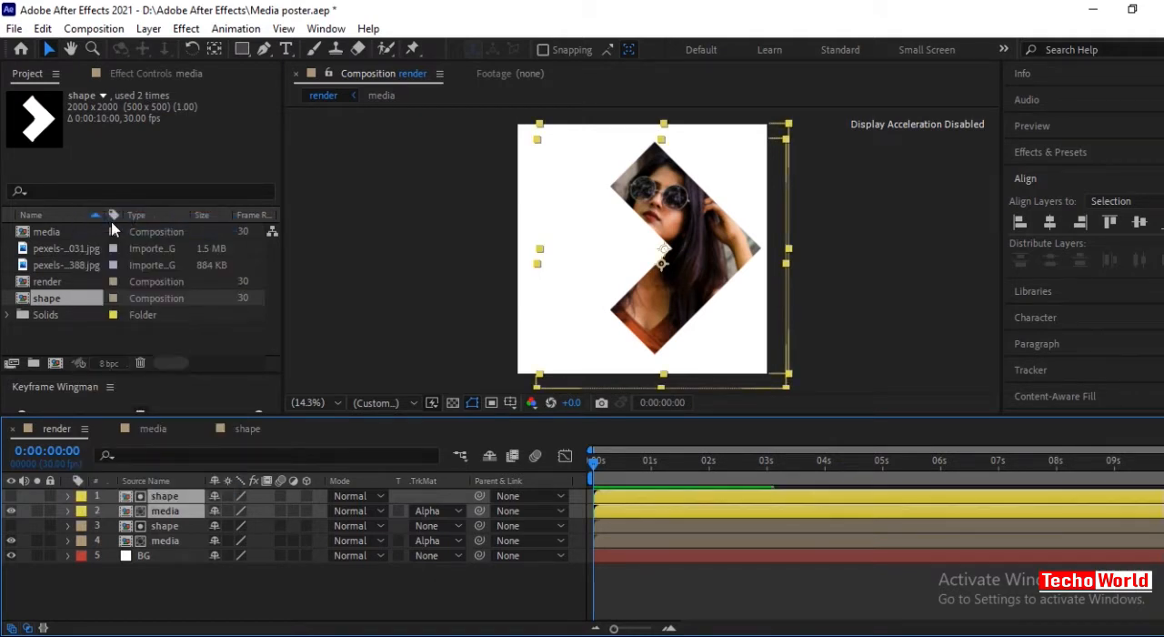
left_click(179, 596)
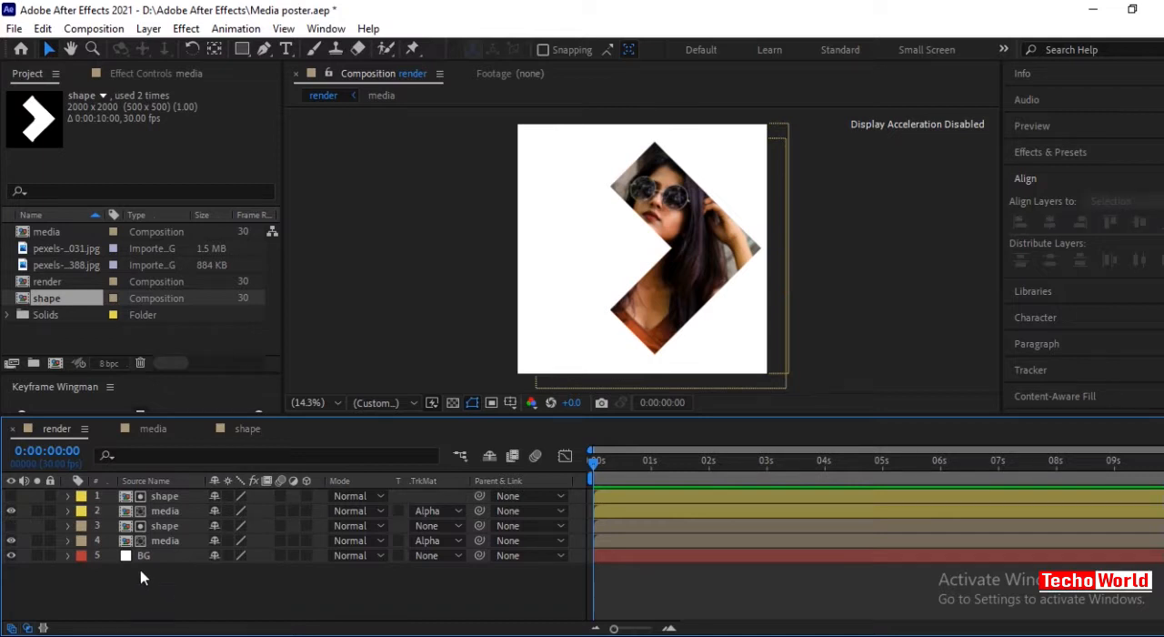
Scale the yellow-labelled shape layer up to 135%.
left_click(164, 497)
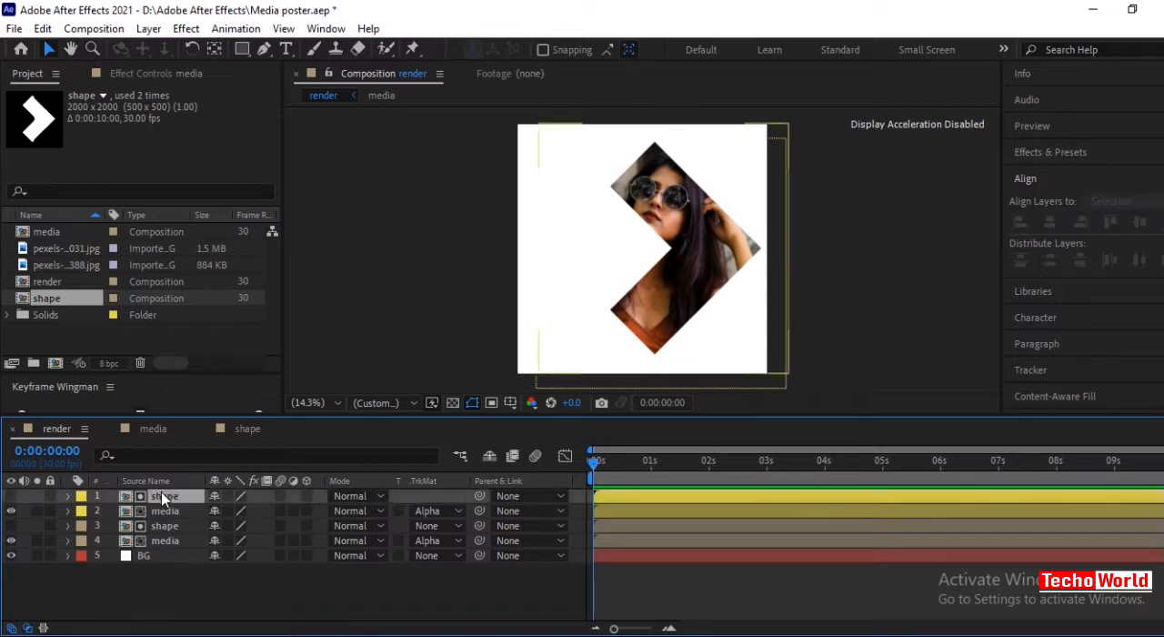
key("s")
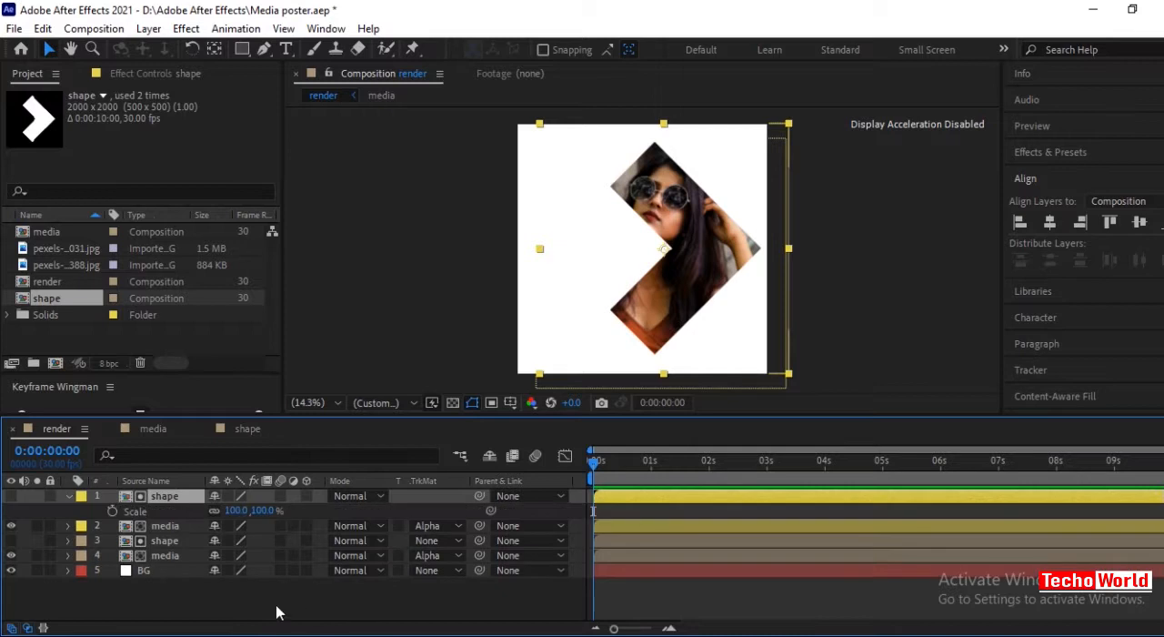
mouse_move(264, 512)
left_mouse_down()
mouse_move(283, 522)
mouse_move(271, 517)
left_mouse_up()
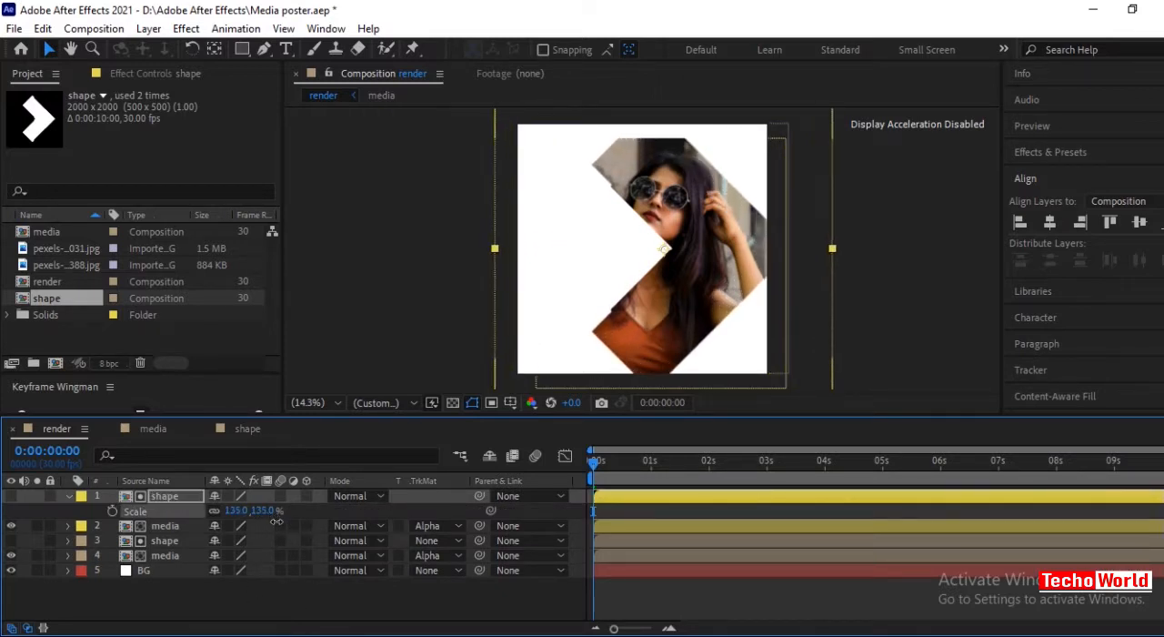
left_click(66, 501)
Shift the yellow-labelled shape and media pair slightly to the right of the original arrow.
left_click(35, 510, "shift")
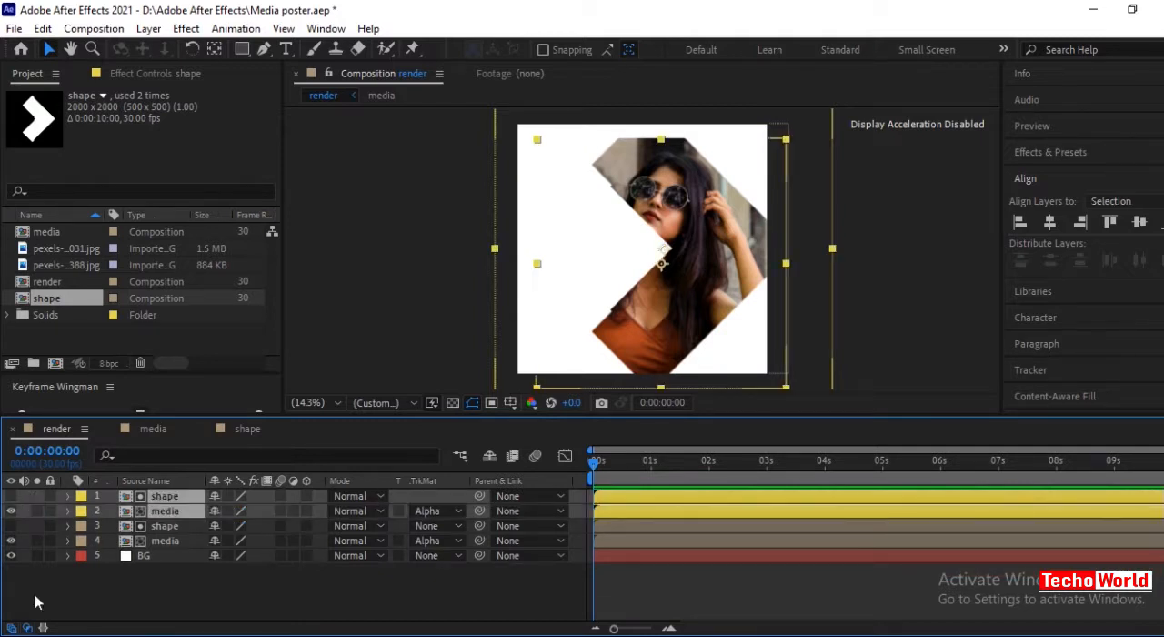
left_click_drag(650, 313, 675, 313)
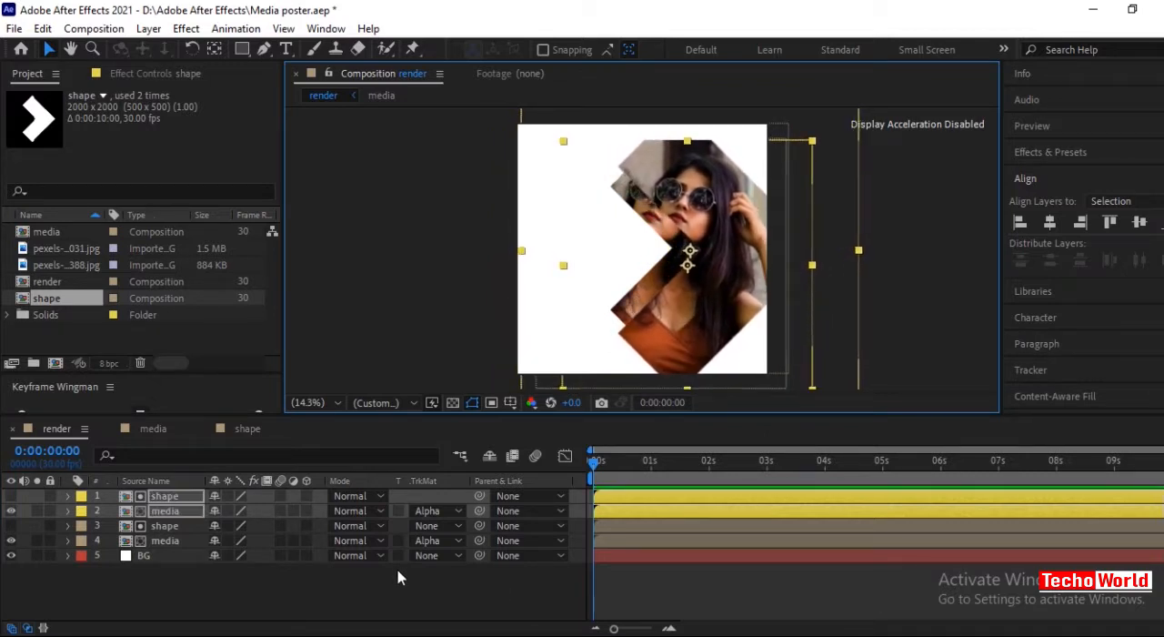
left_click(416, 587)
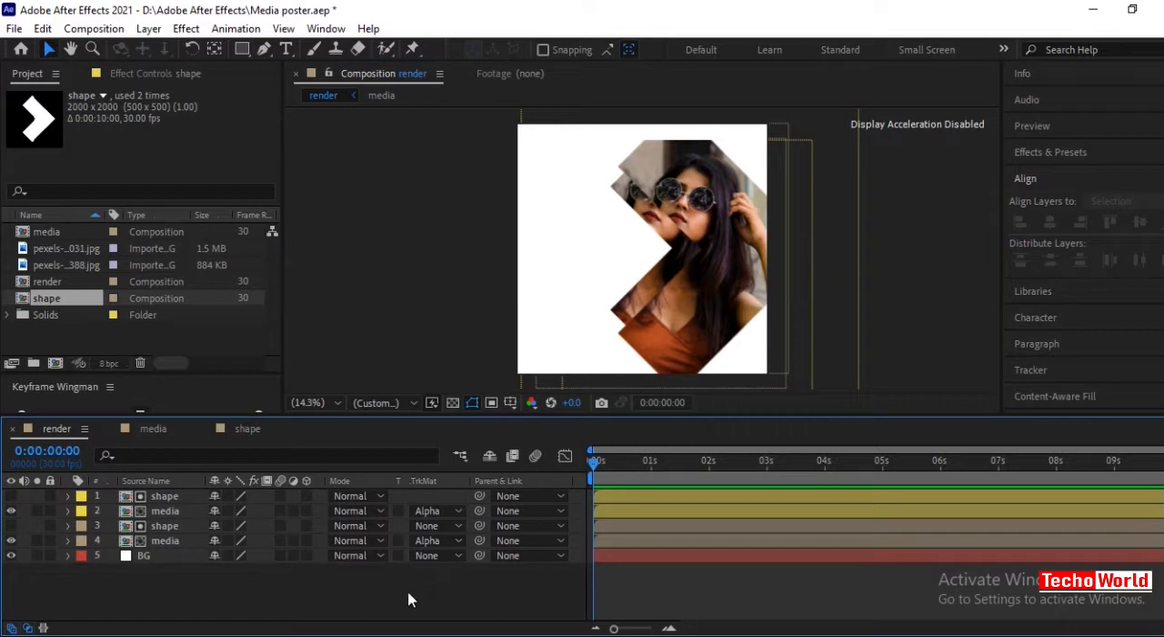
Apply the Tint effect to the yellow-labelled media layer to make the enlarged arrow's photo black and white.
left_click(172, 496)
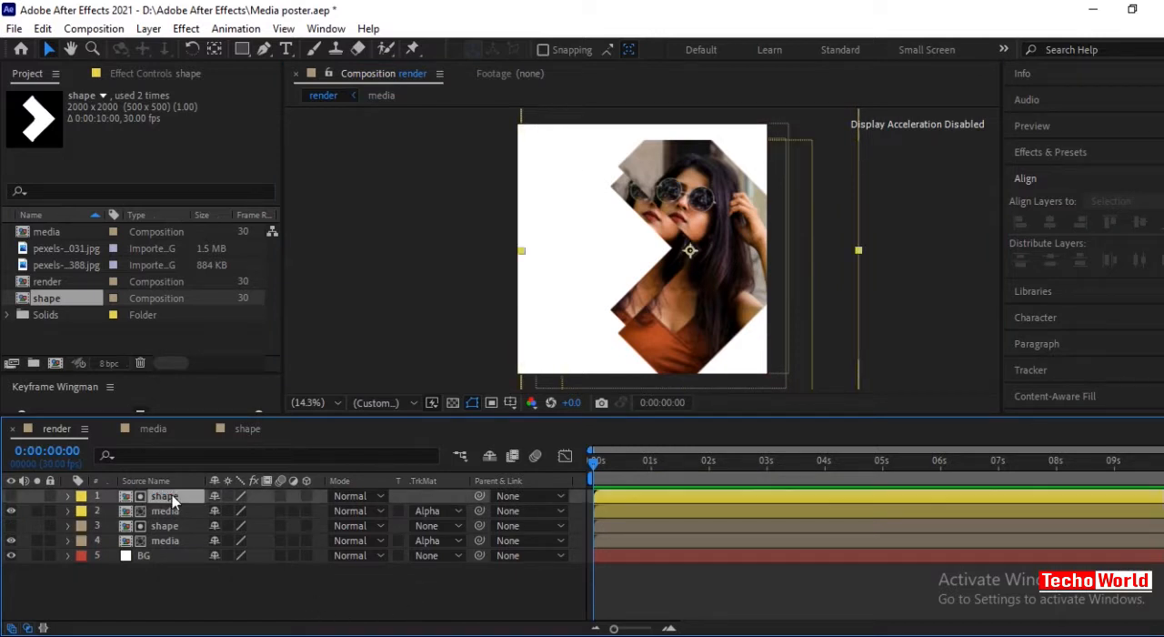
left_click(172, 509)
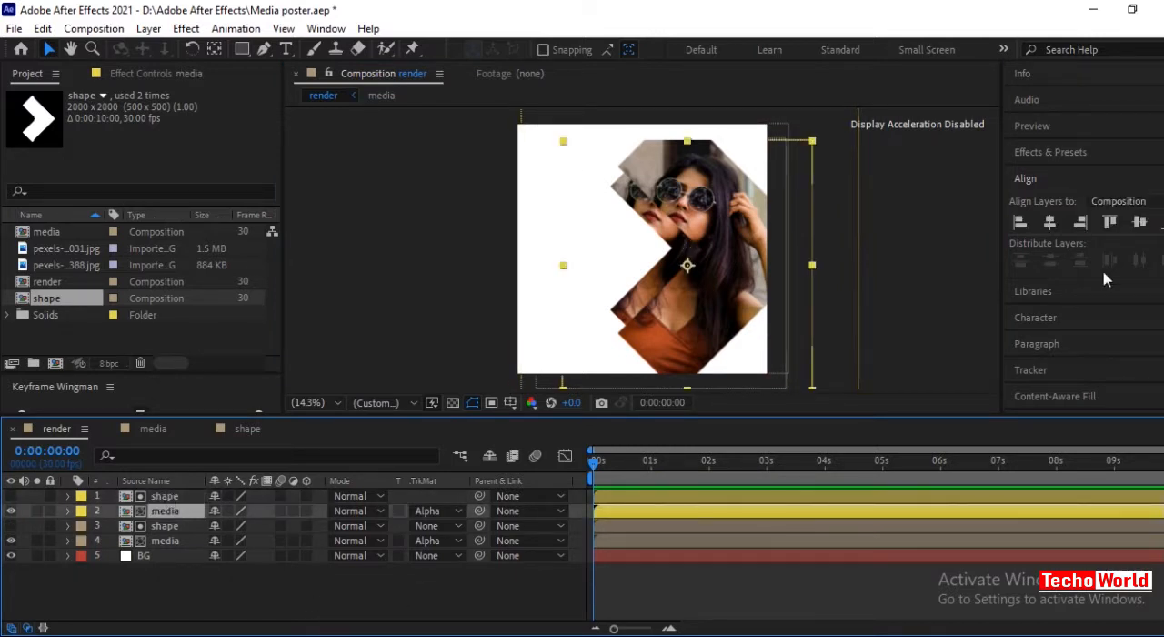
left_click(1055, 155)
left_click(1073, 173)
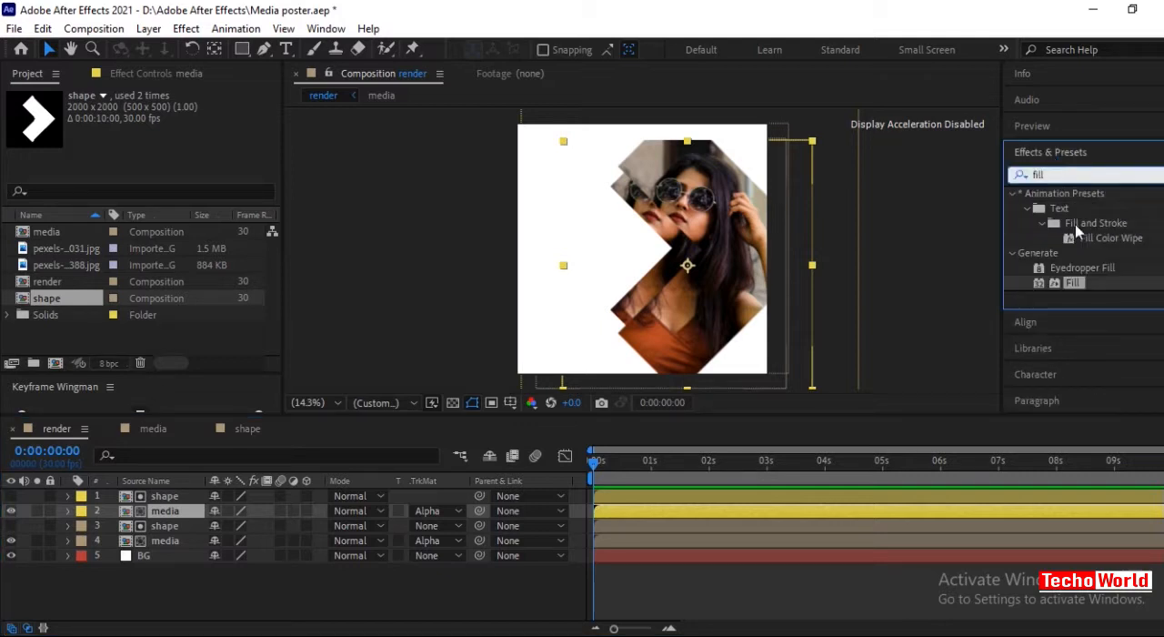
key("BackSpace")
key("BackSpace")
key("BackSpace")
key("BackSpace")
type("tint")
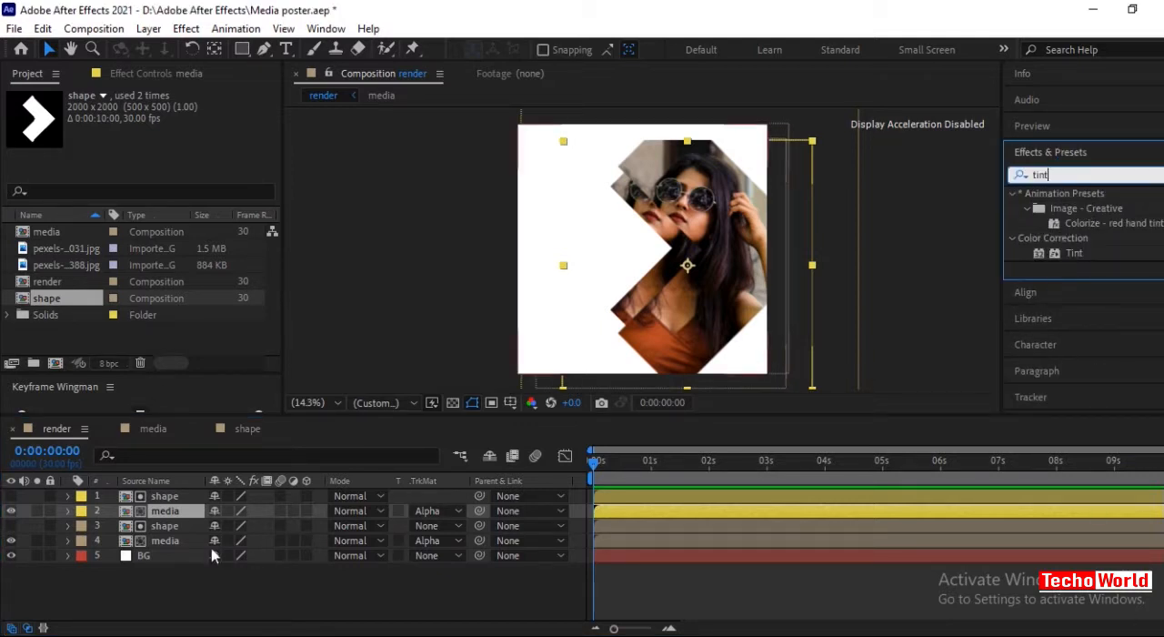
double_click(1072, 254)
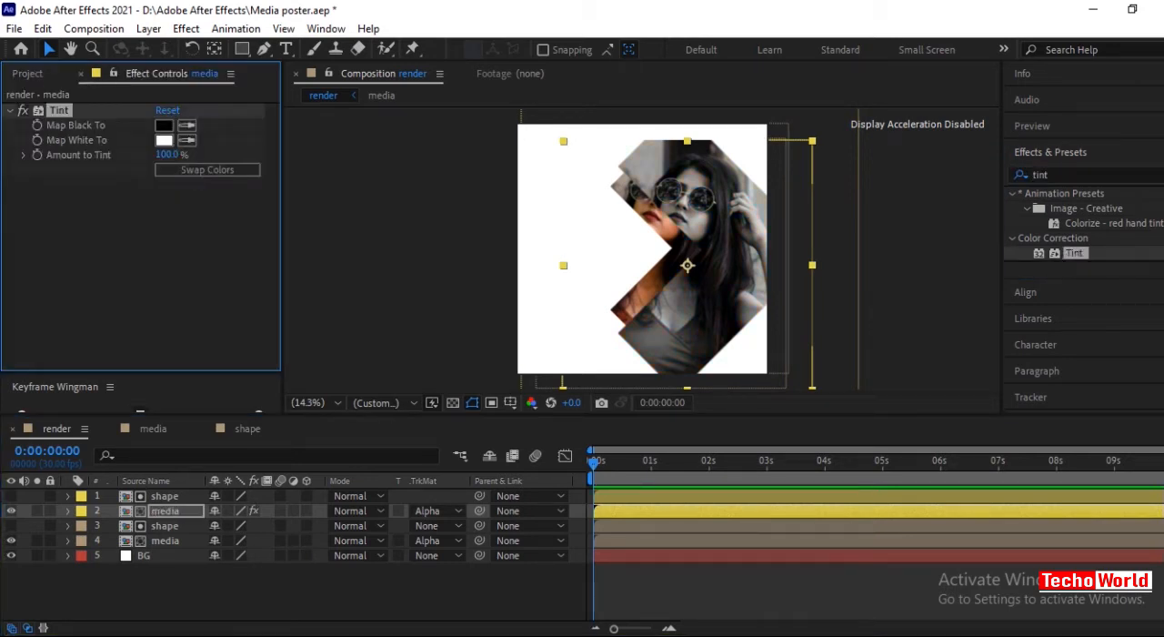
left_click(216, 608)
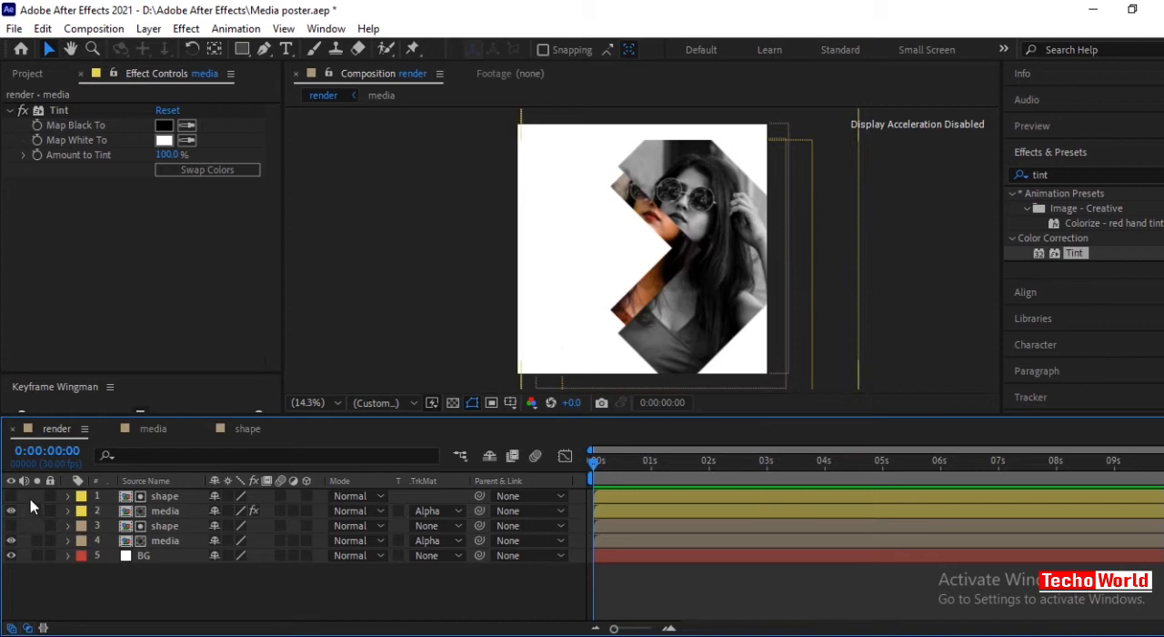
Move the yellow-labelled shape and media pair below the original pair, directly above BG.
left_click_drag(26, 493, 32, 508)
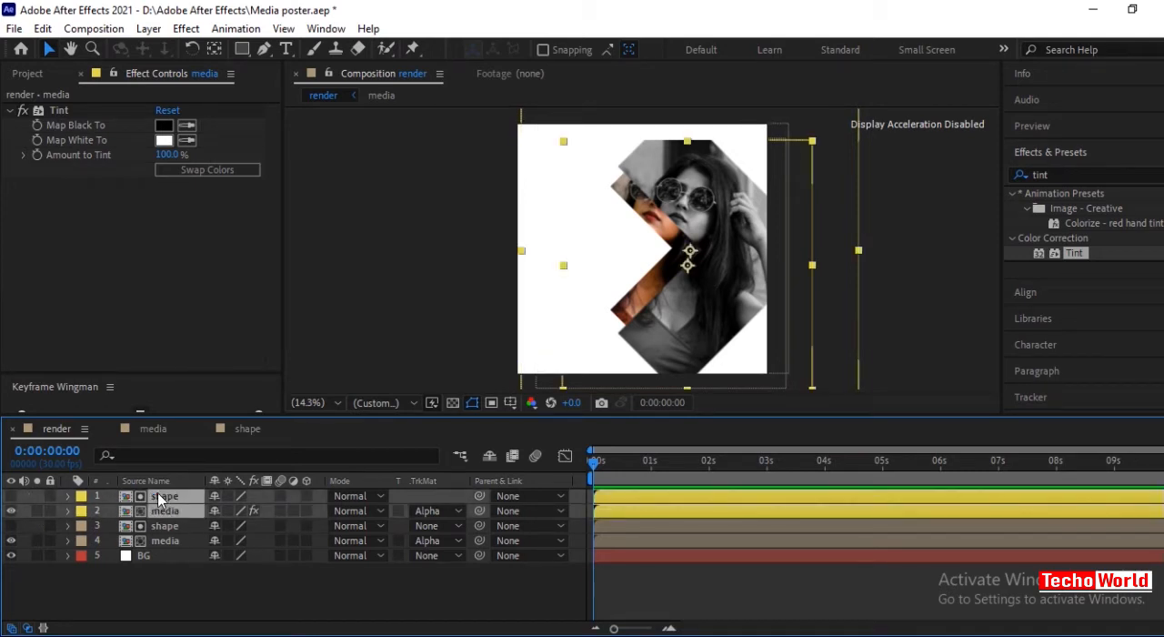
left_click_drag(159, 498, 157, 544)
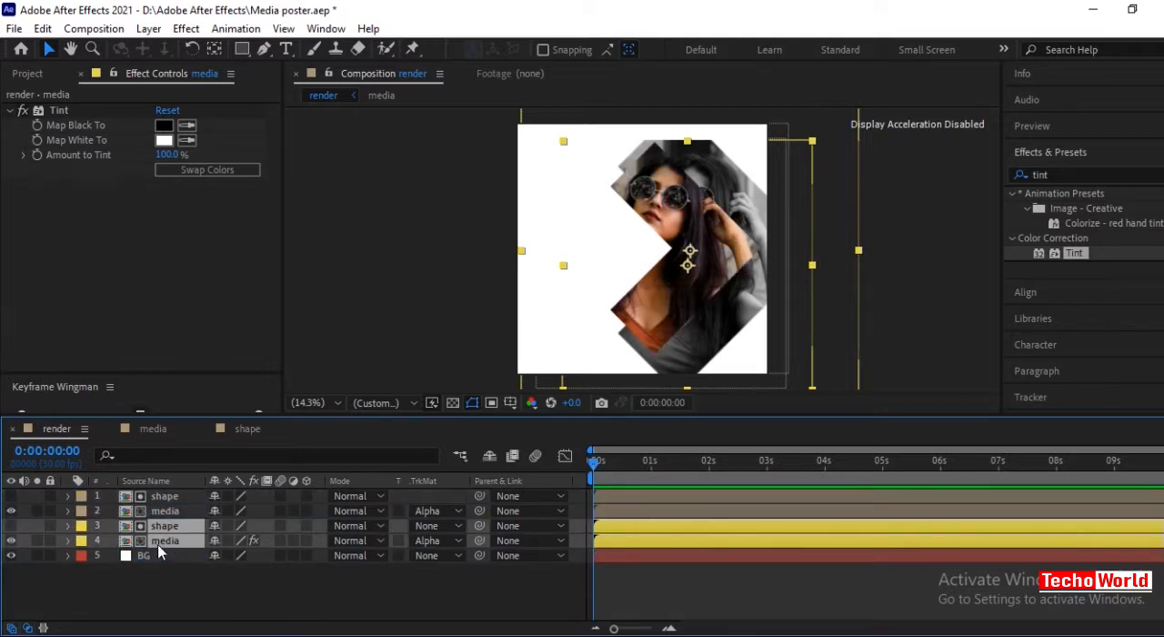
left_click(248, 608)
Set the opacity of the tinted media layer to 40%.
left_click(161, 539)
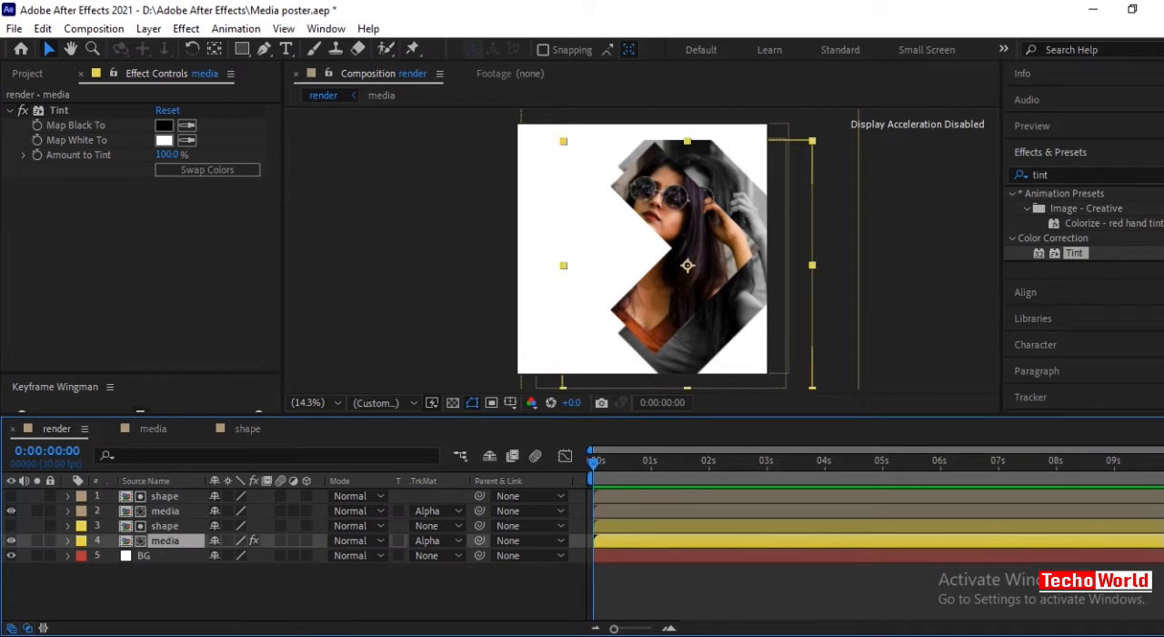
key("t")
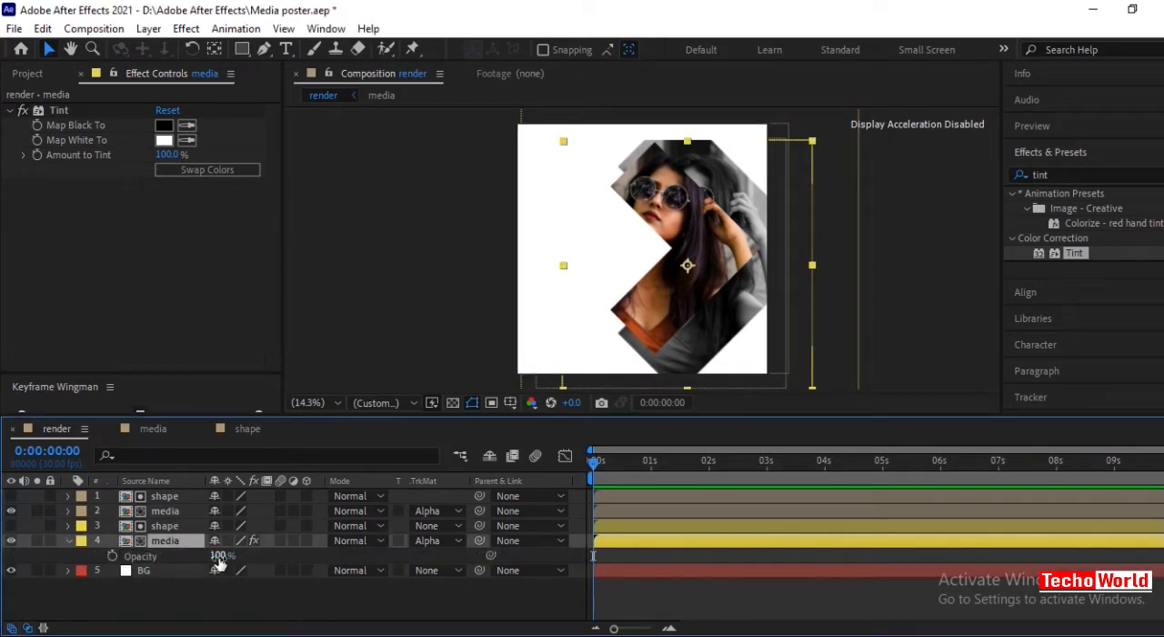
left_click_drag(218, 556, 173, 559)
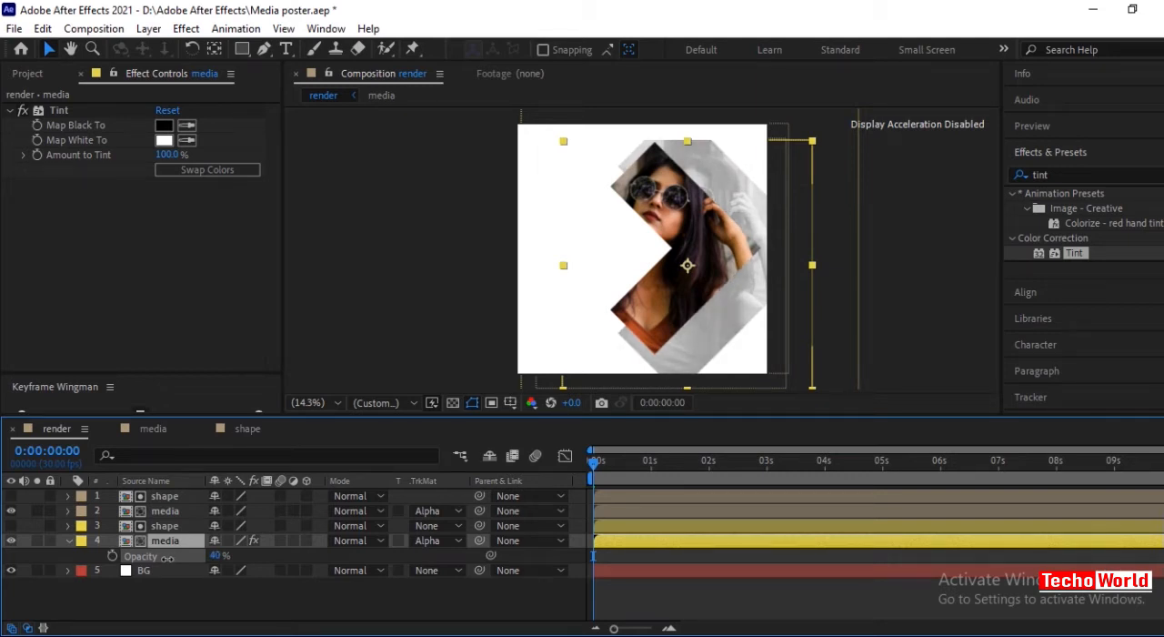
left_click(246, 603)
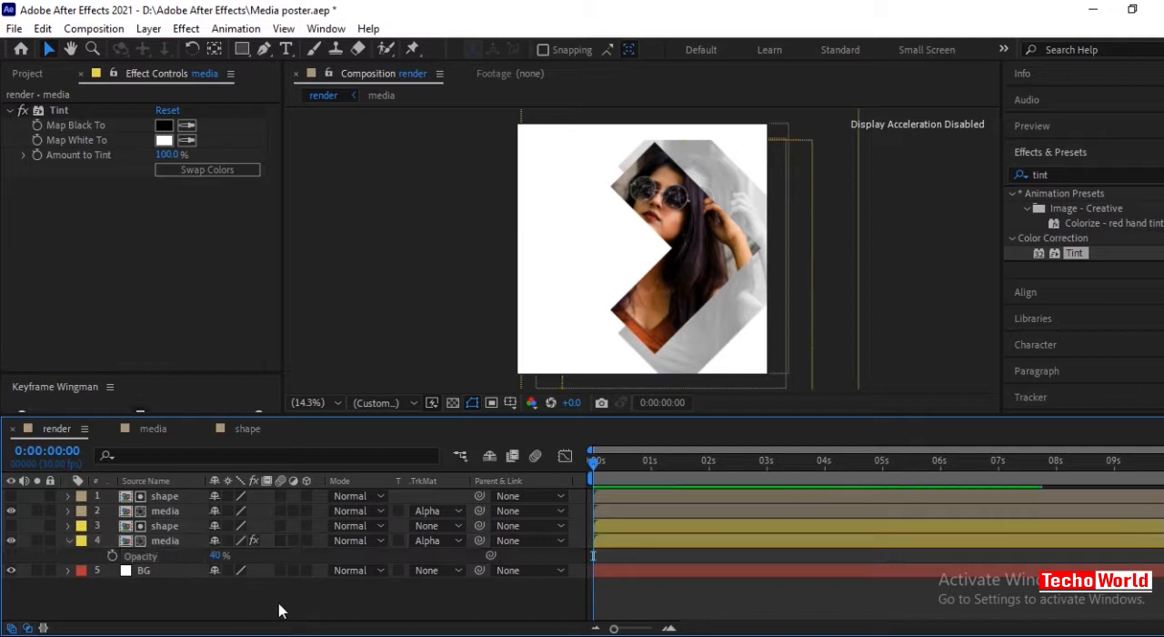
left_click(70, 543)
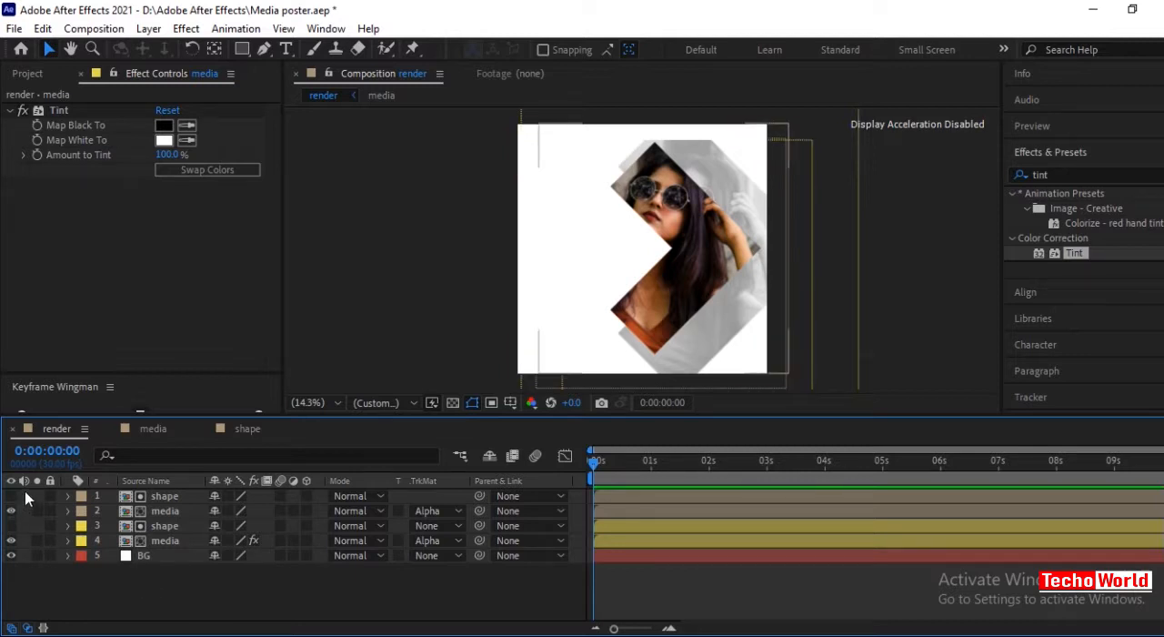
Duplicate the original shape and media pair and give the new top pair a red label.
left_click_drag(25, 491, 33, 509)
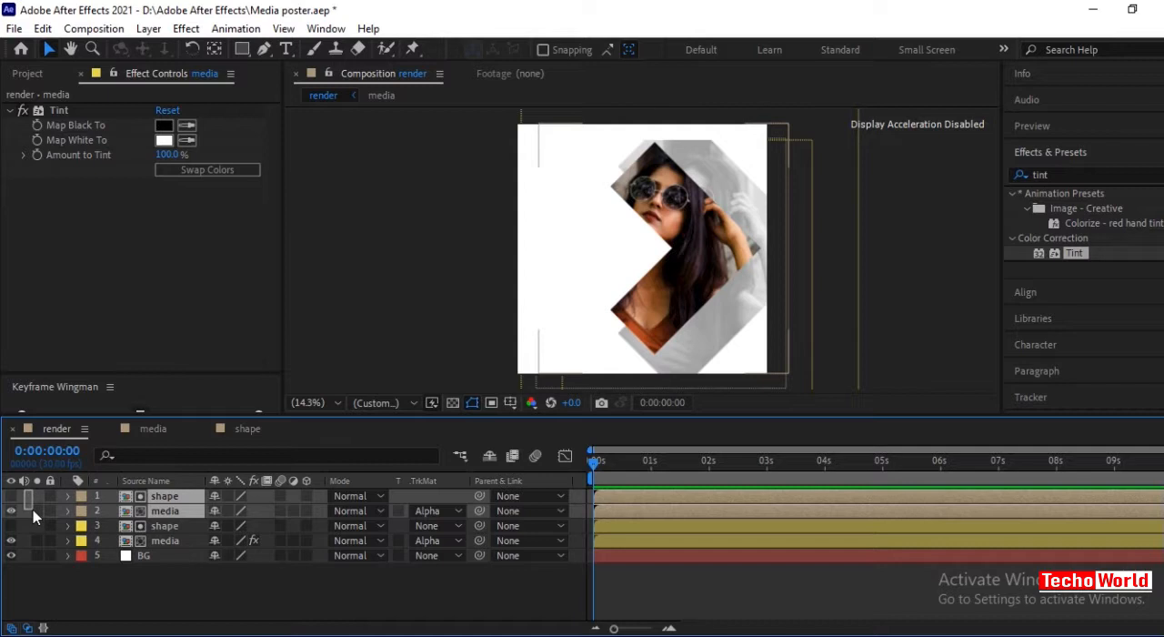
key("ctrl+d")
left_click(80, 500)
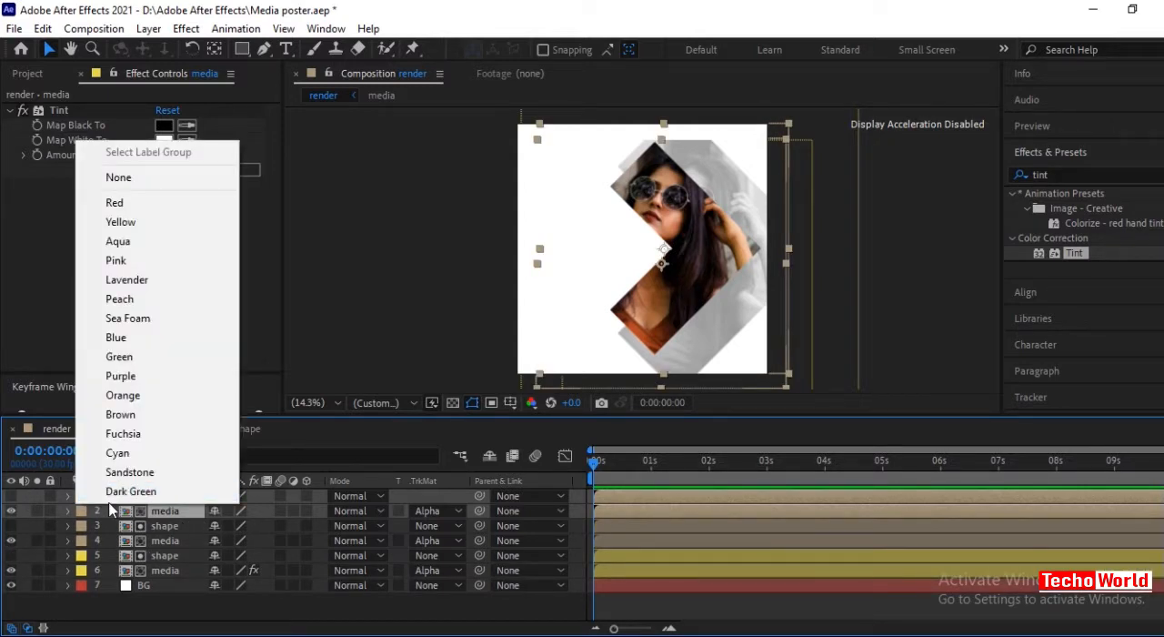
left_click(116, 208)
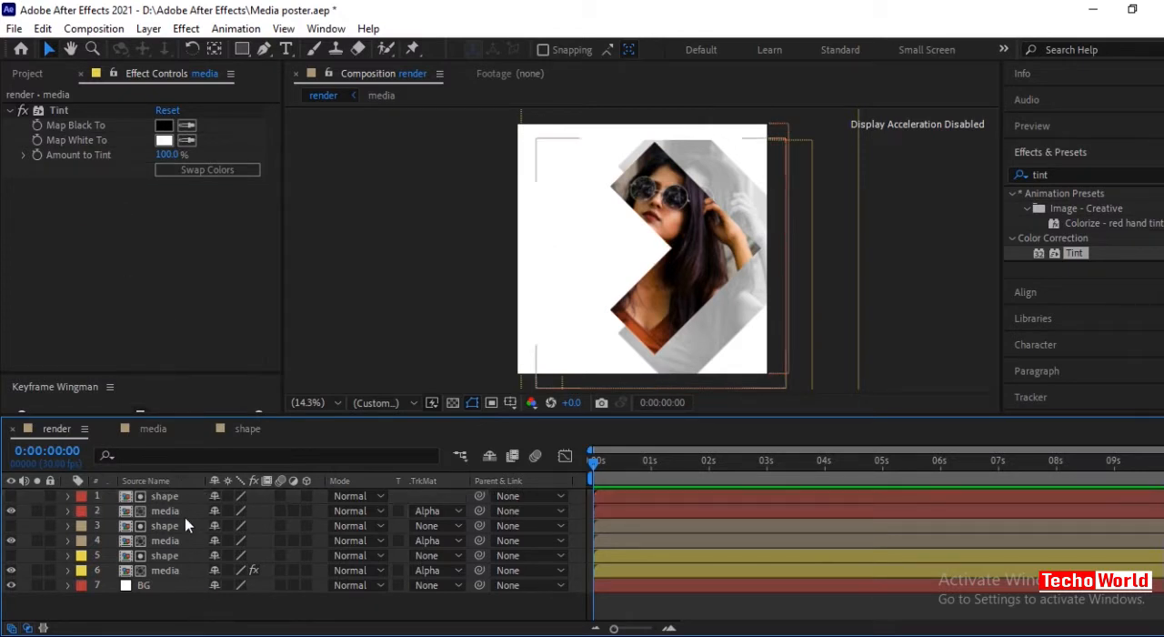
Scale the red-labelled matte shape down to 40%.
left_click(165, 496)
key("s")
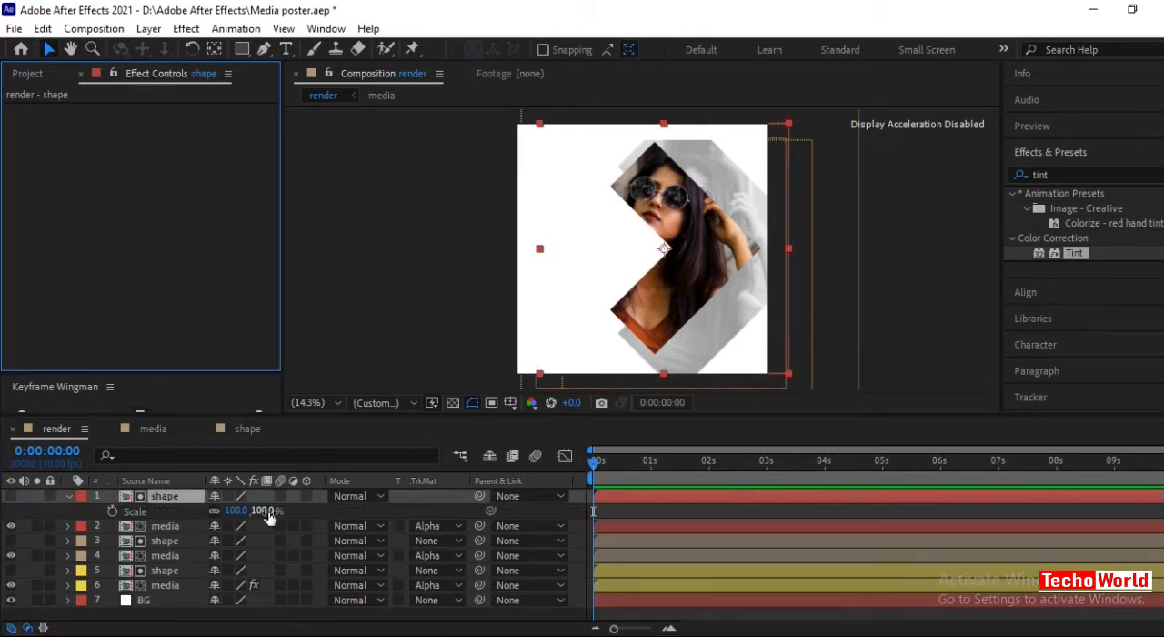
left_click_drag(264, 511, 222, 520)
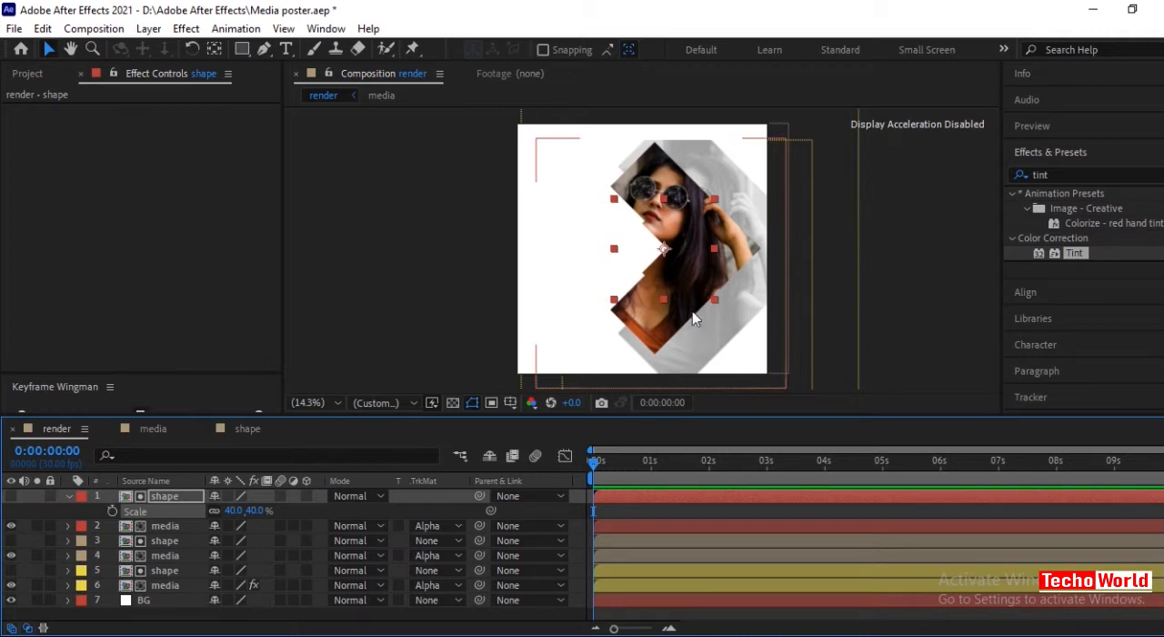
left_click(68, 497)
Apply the Tint effect to the red-labelled media layer and map black to purple 6B1AAA.
left_click(166, 510)
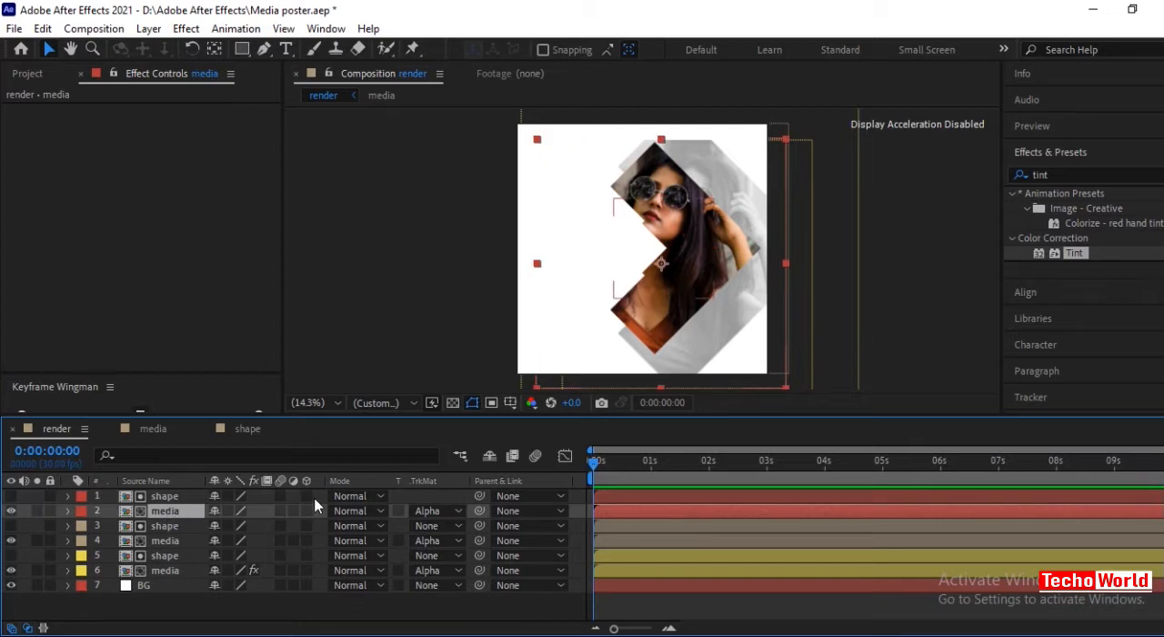
double_click(1074, 252)
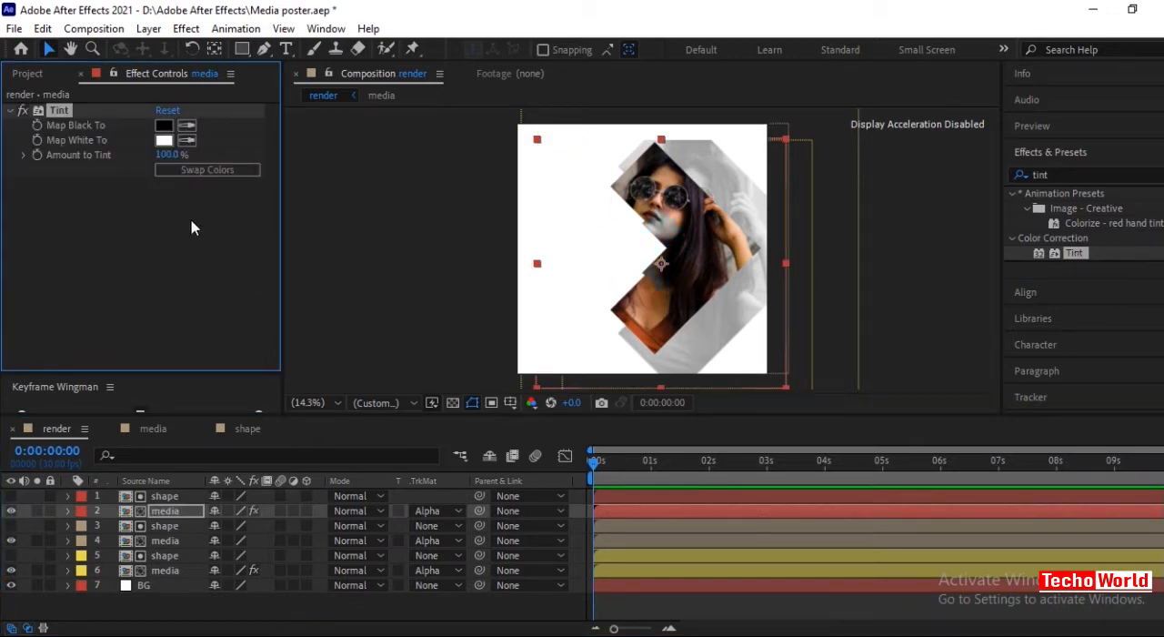
left_click(164, 126)
left_click_drag(231, 265, 230, 234)
left_click_drag(300, 200, 300, 185)
left_click_drag(219, 217, 242, 198)
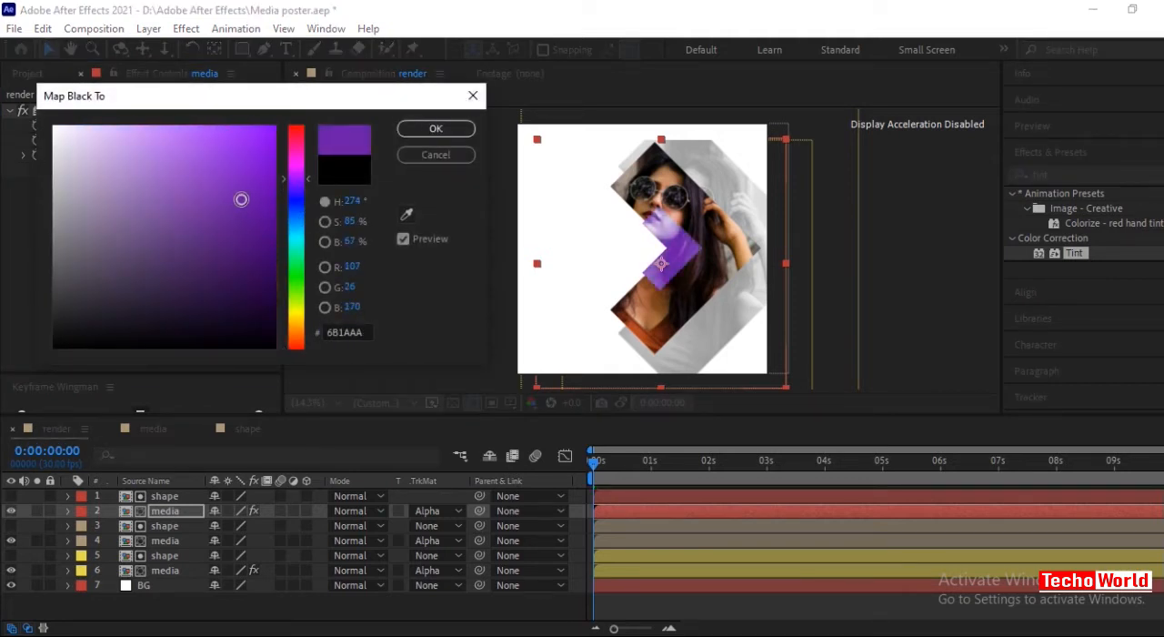
left_click(431, 132)
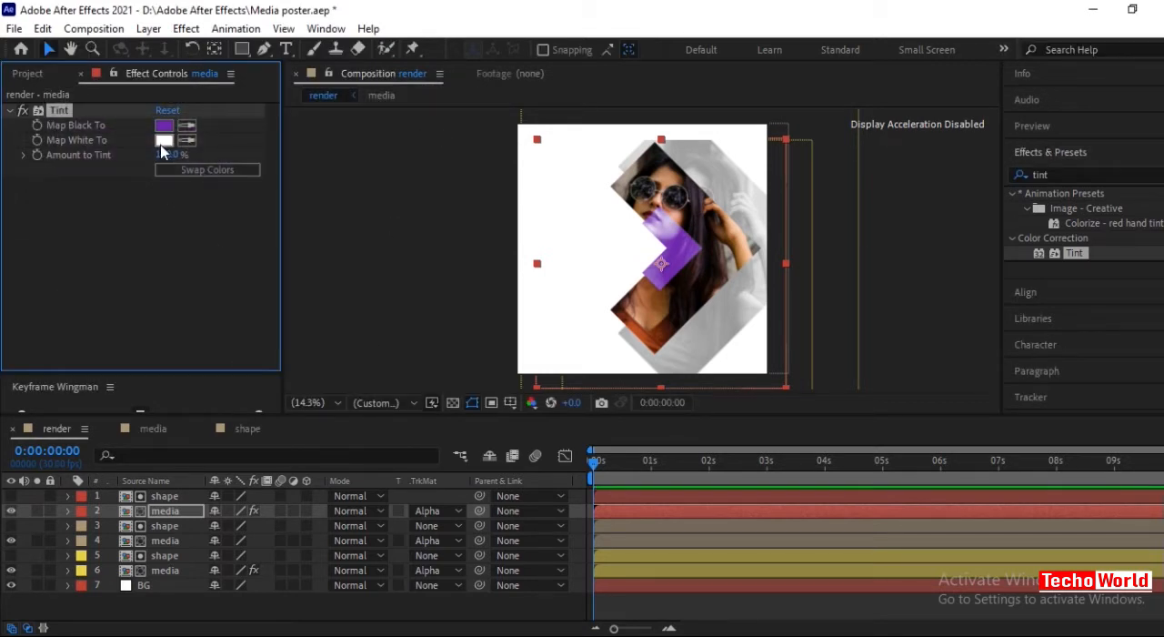
Map white to red F42626 in the red-labelled media layer's Tint effect.
left_click(163, 140)
mouse_move(223, 301)
left_mouse_down()
mouse_move(250, 218)
mouse_move(235, 150)
left_mouse_up()
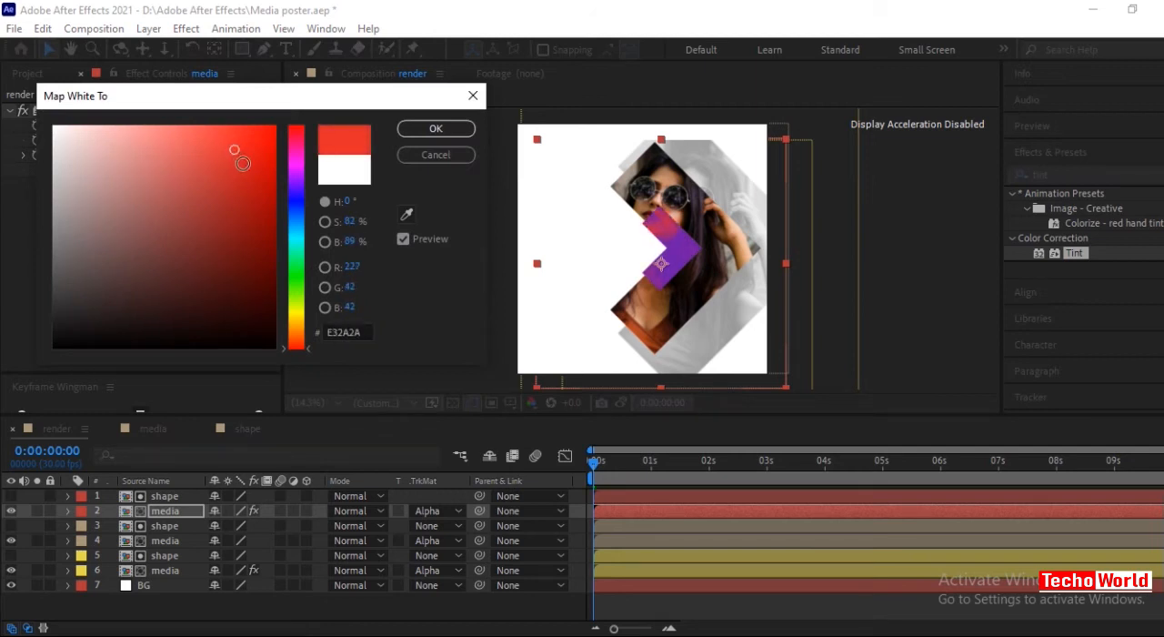
left_click_drag(234, 148, 240, 136)
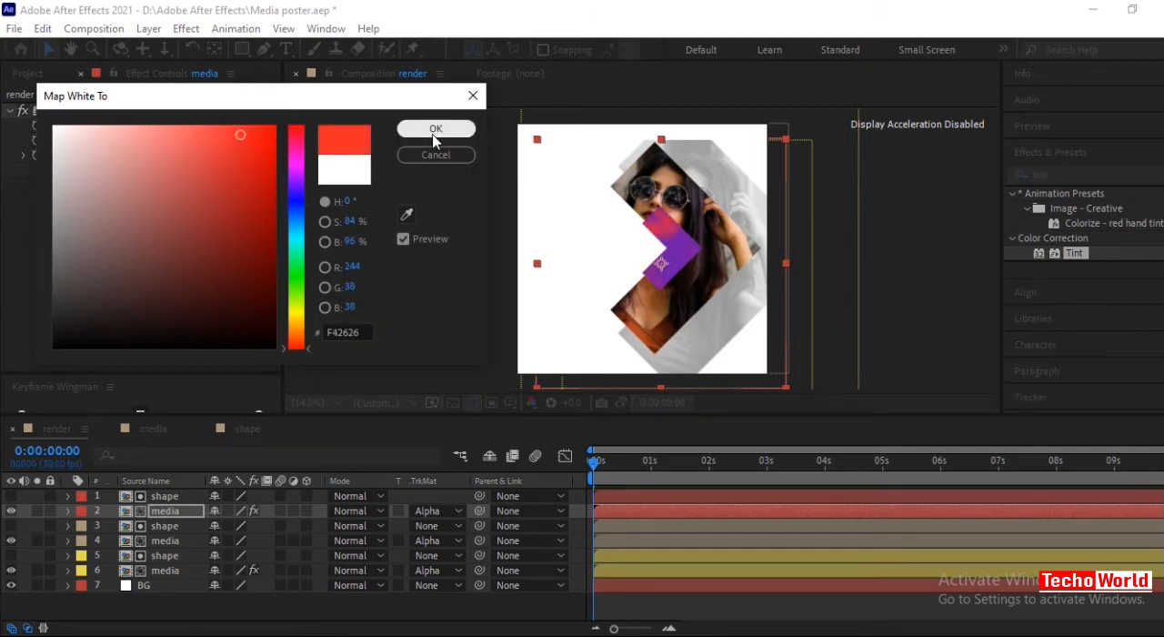
left_click(436, 128)
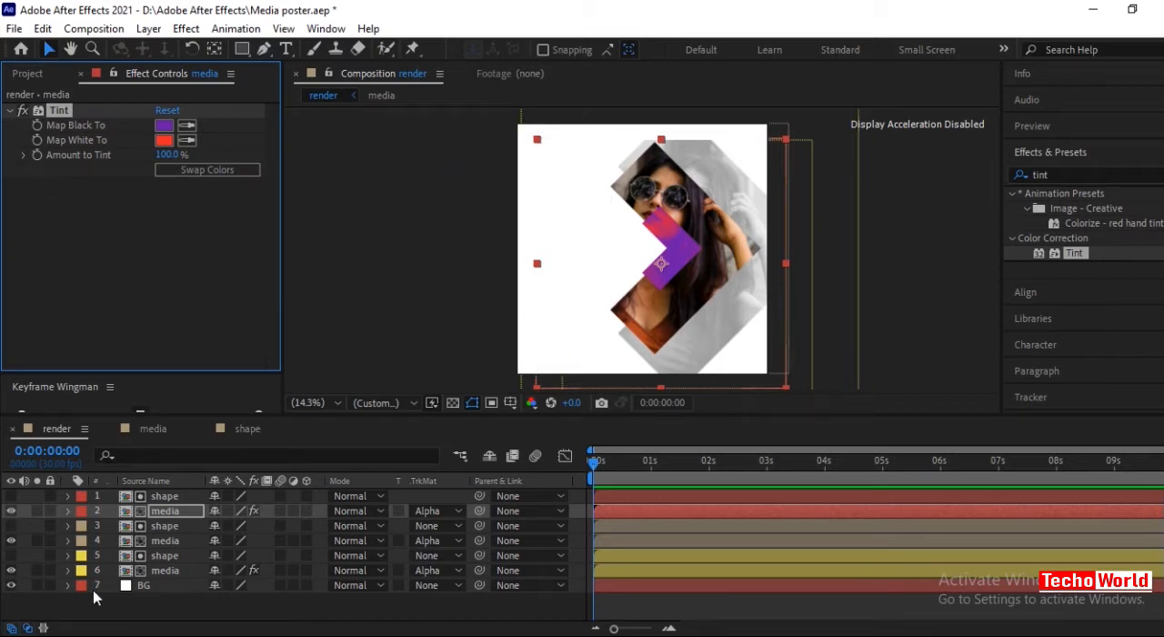
Move the red-labelled shape and media pair slightly right, so the purple arrow overlaps the middle of the photo arrow.
left_click(28, 496)
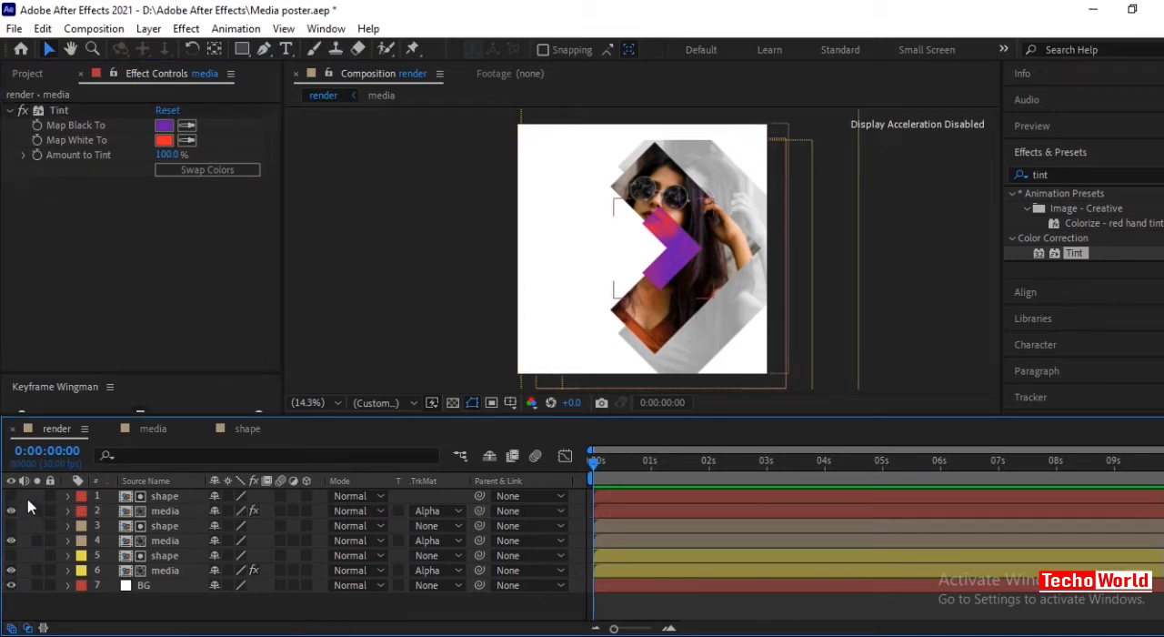
left_click(28, 499)
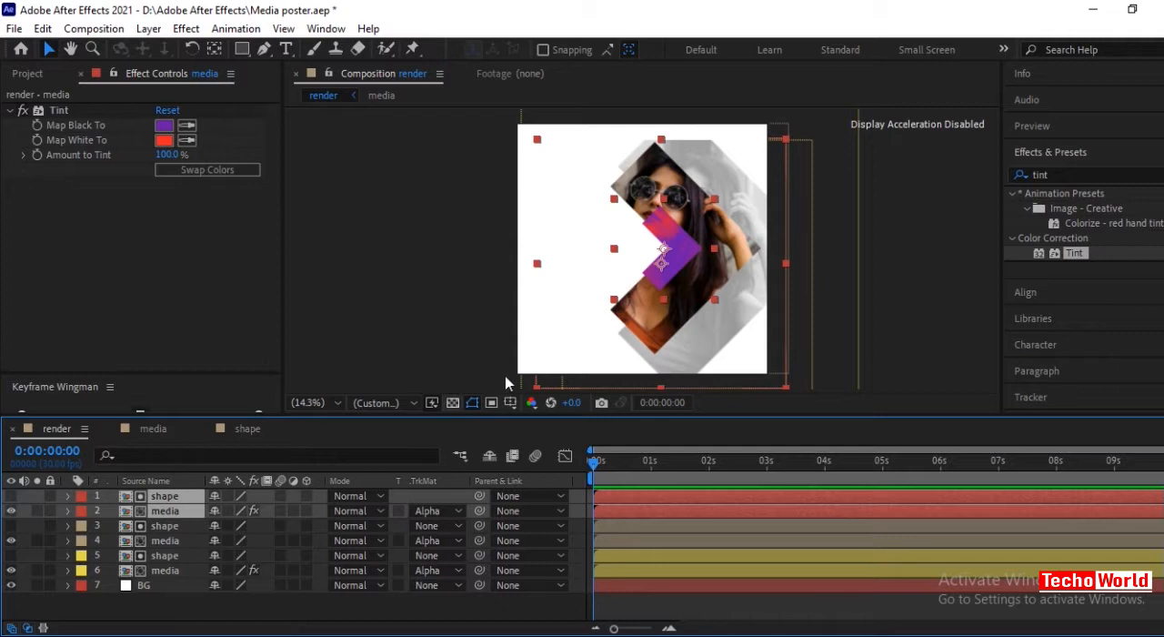
left_click_drag(665, 258, 703, 262)
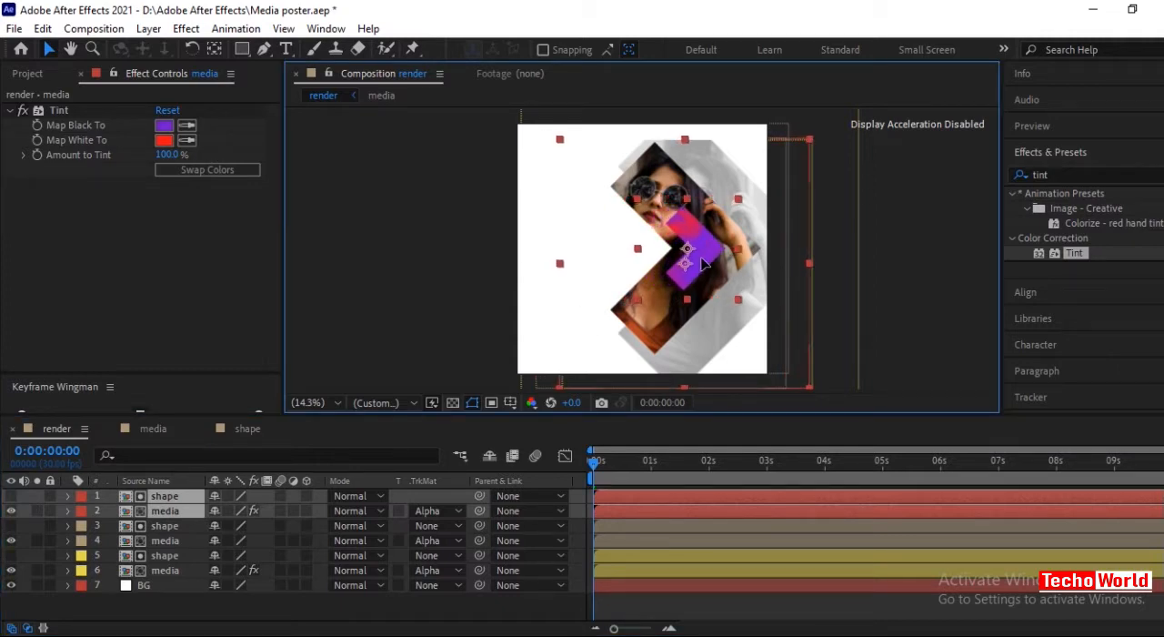
left_click(195, 616)
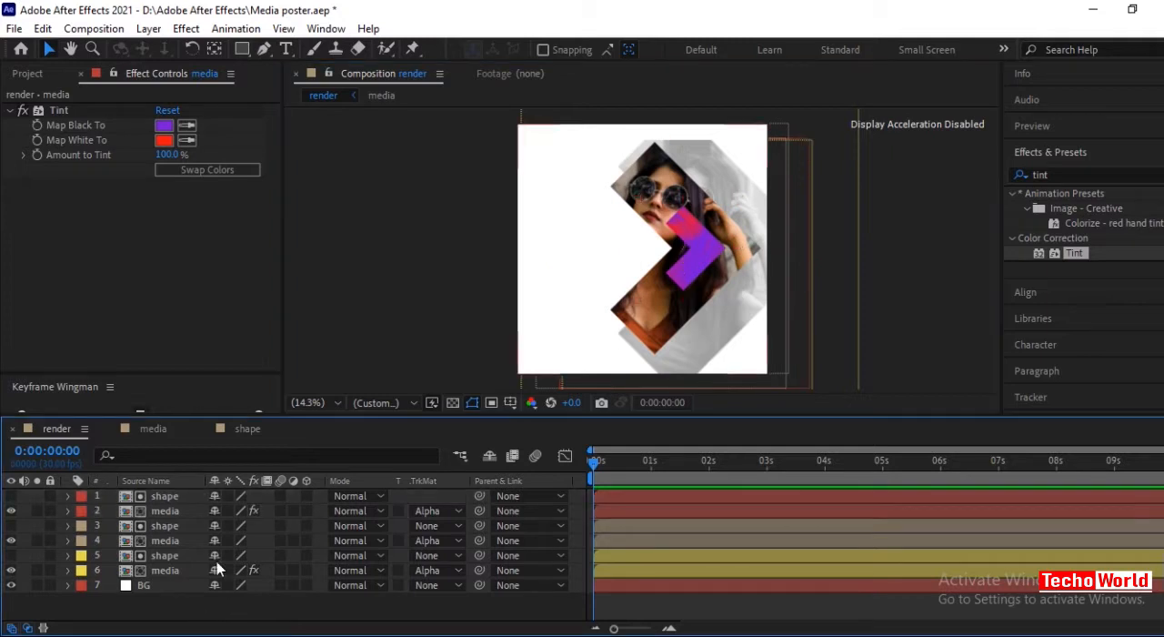
Place a visible duplicate of the red-labelled shape, scaled to 10%, just beyond the purple arrow's tip.
left_click(166, 497)
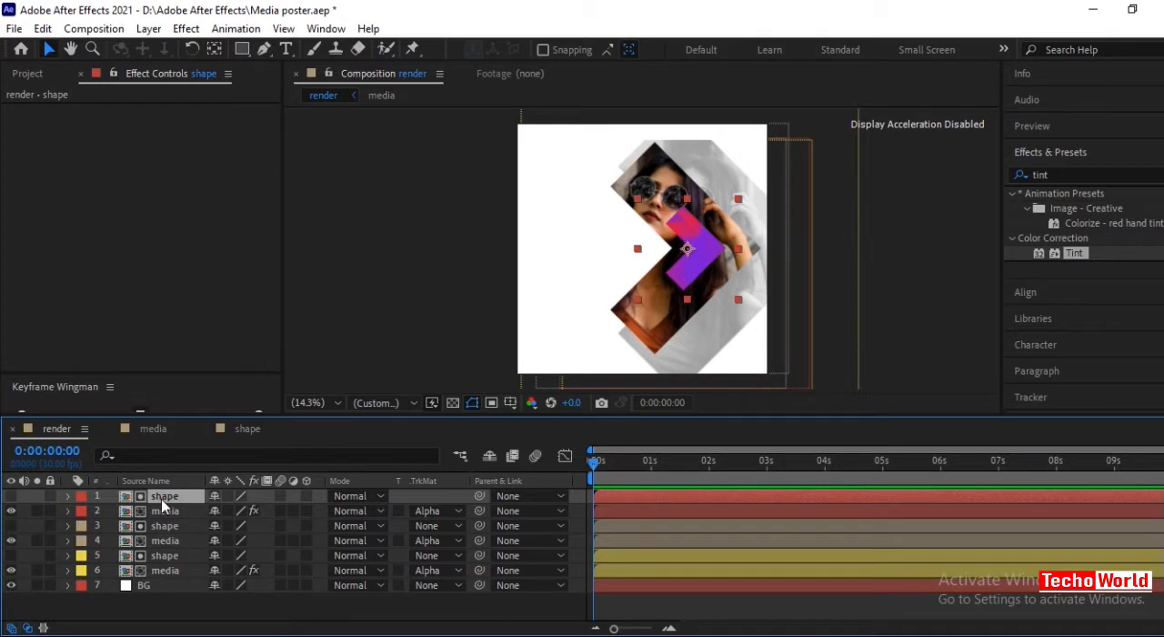
key("ctrl+d")
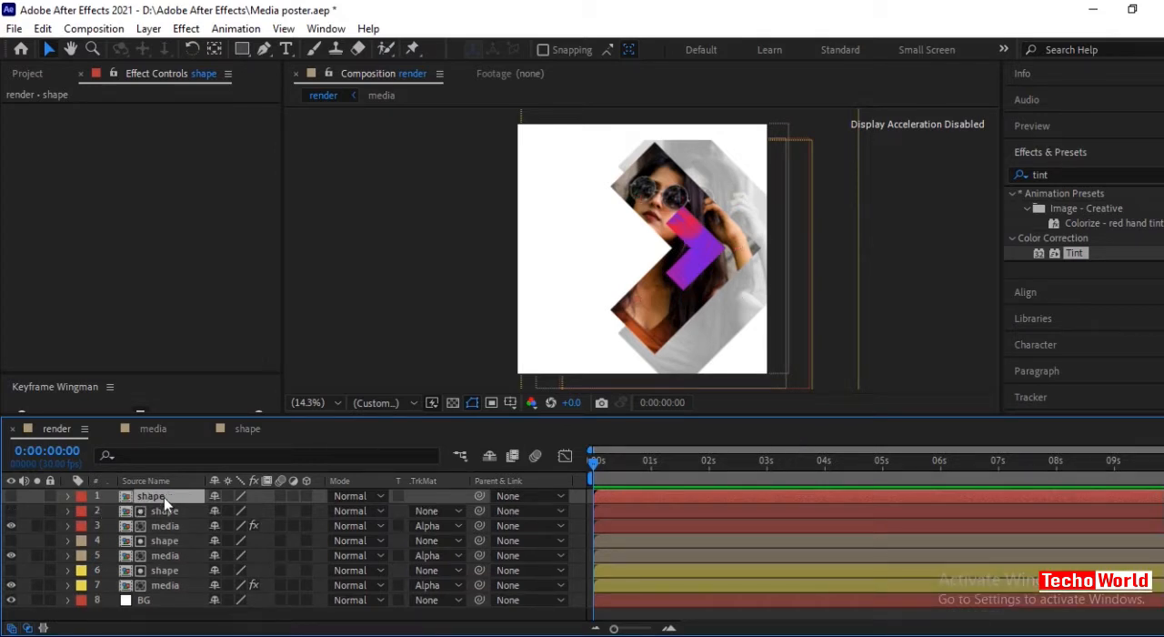
left_click(11, 496)
key("s")
left_click_drag(251, 510, 240, 524)
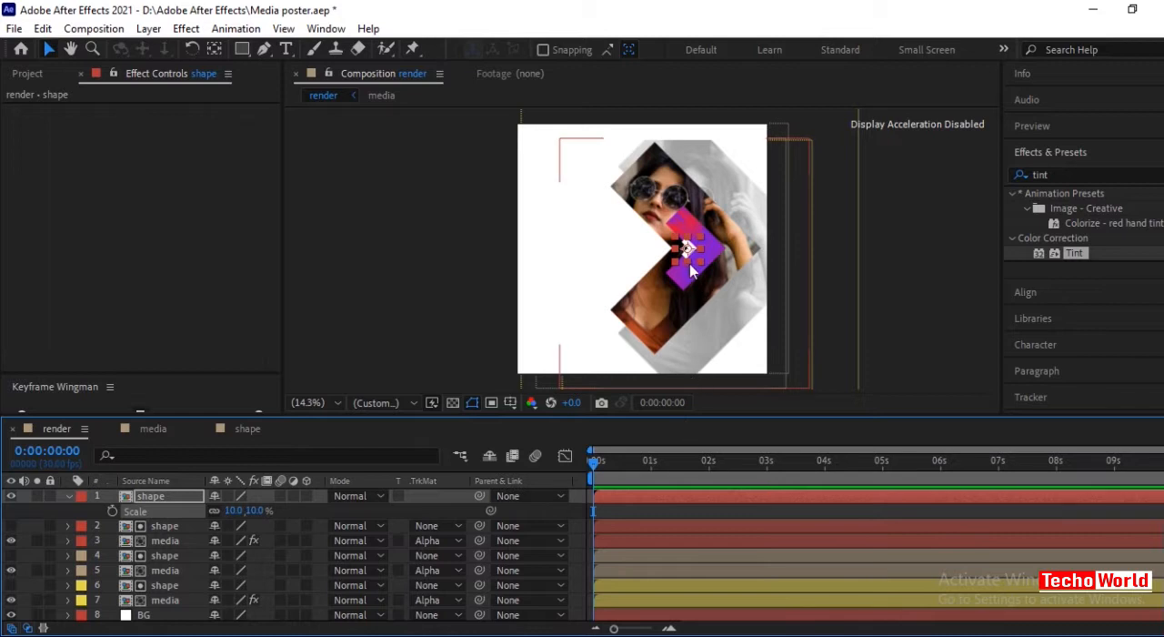
left_click_drag(690, 249, 738, 251)
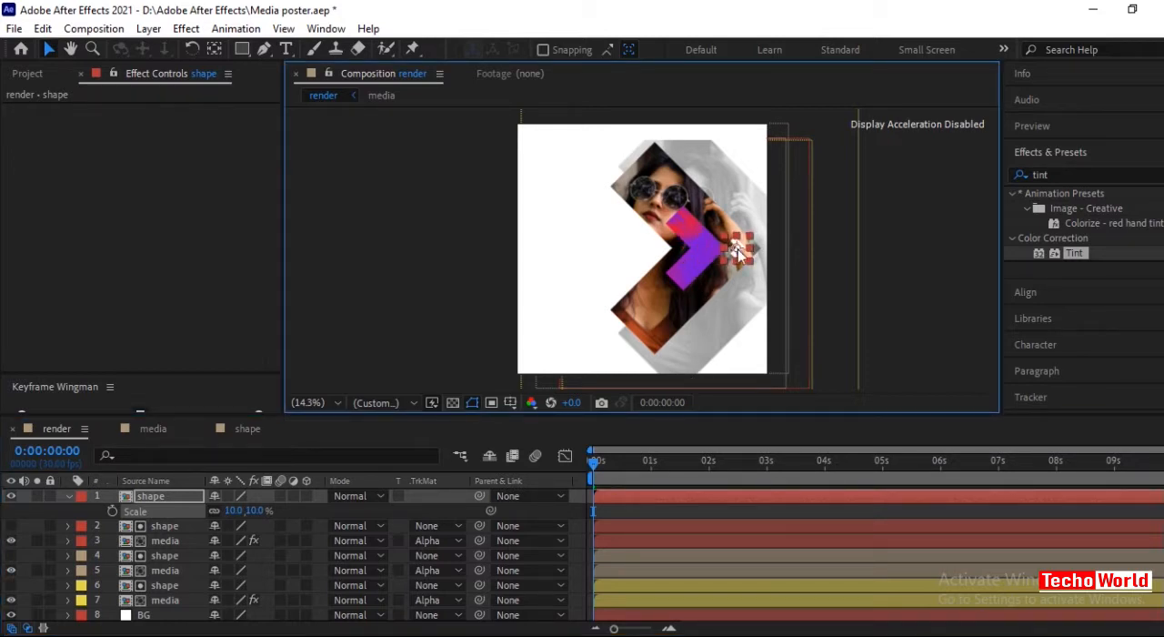
left_click(69, 495)
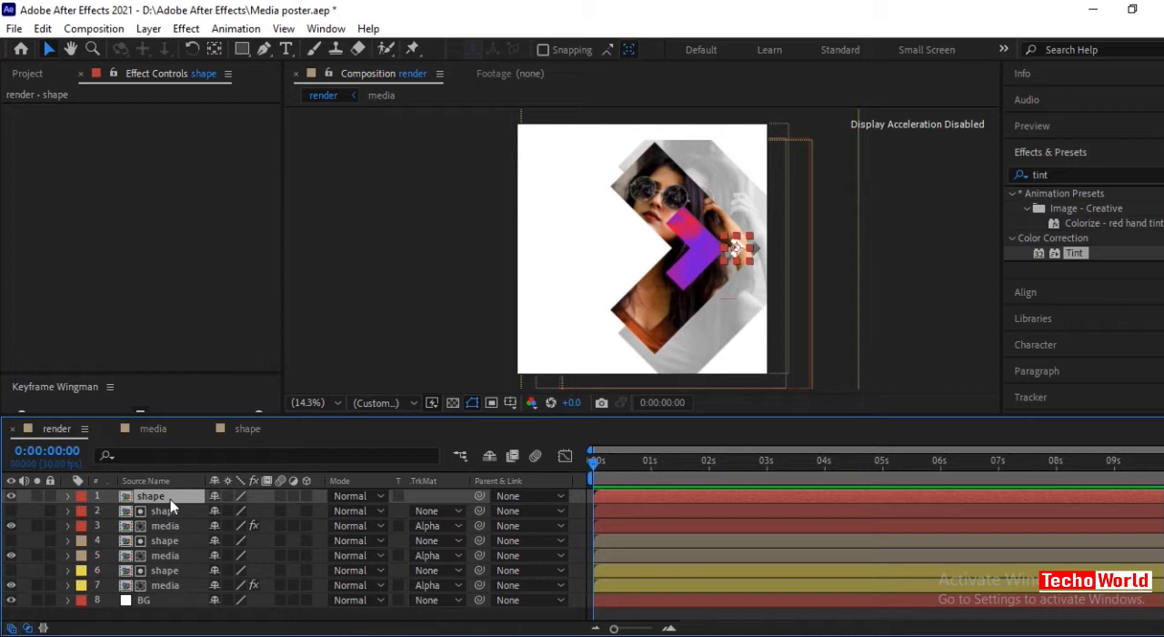
Duplicate the small white arrow layer and give both small arrow layers a green label.
key("ctrl+d")
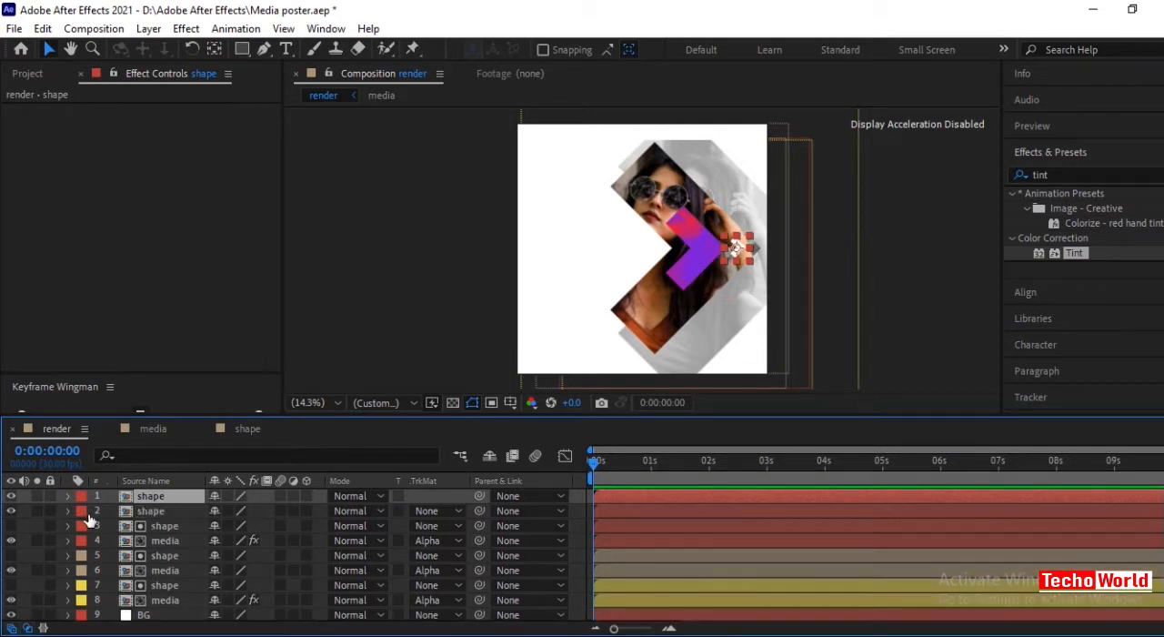
left_click(80, 510)
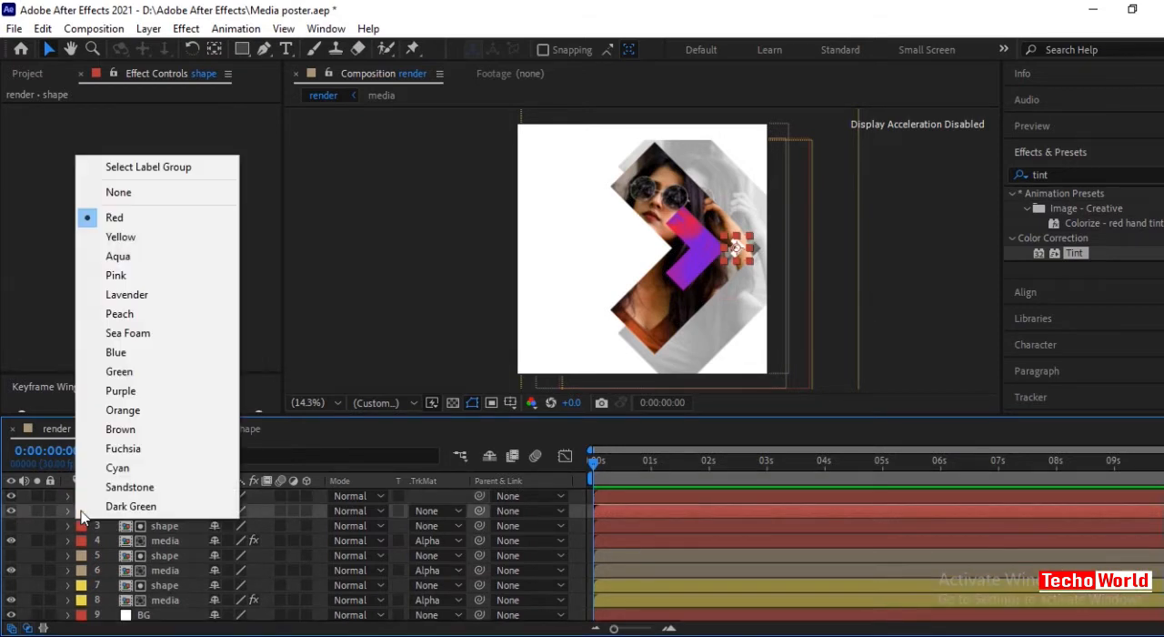
left_click(119, 372)
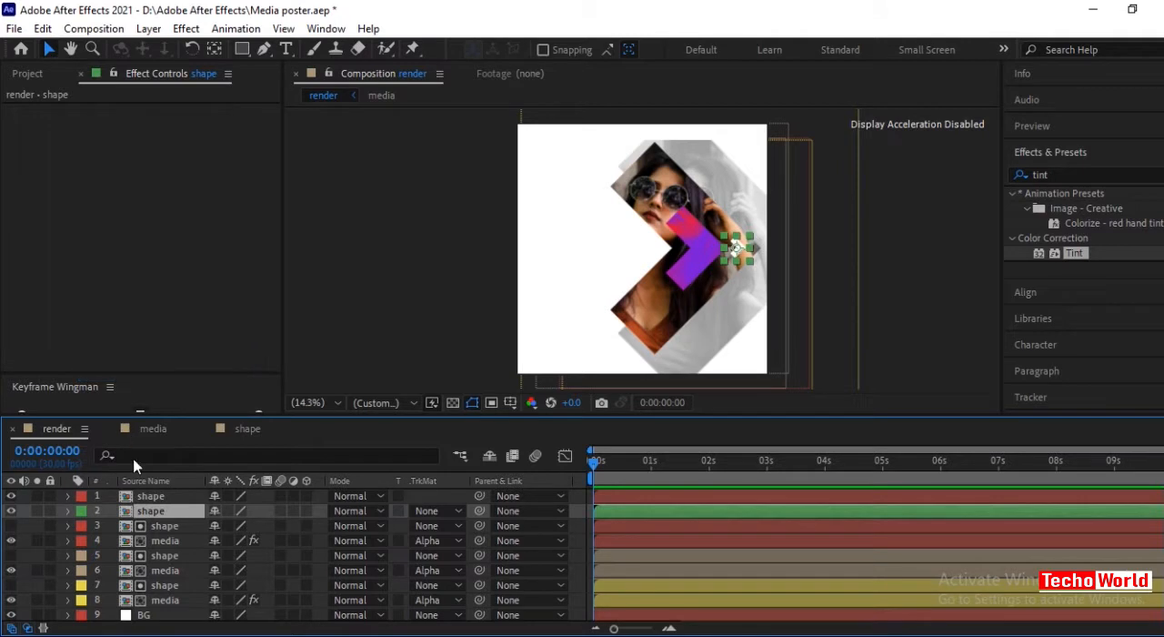
left_click(81, 496)
left_click(125, 370)
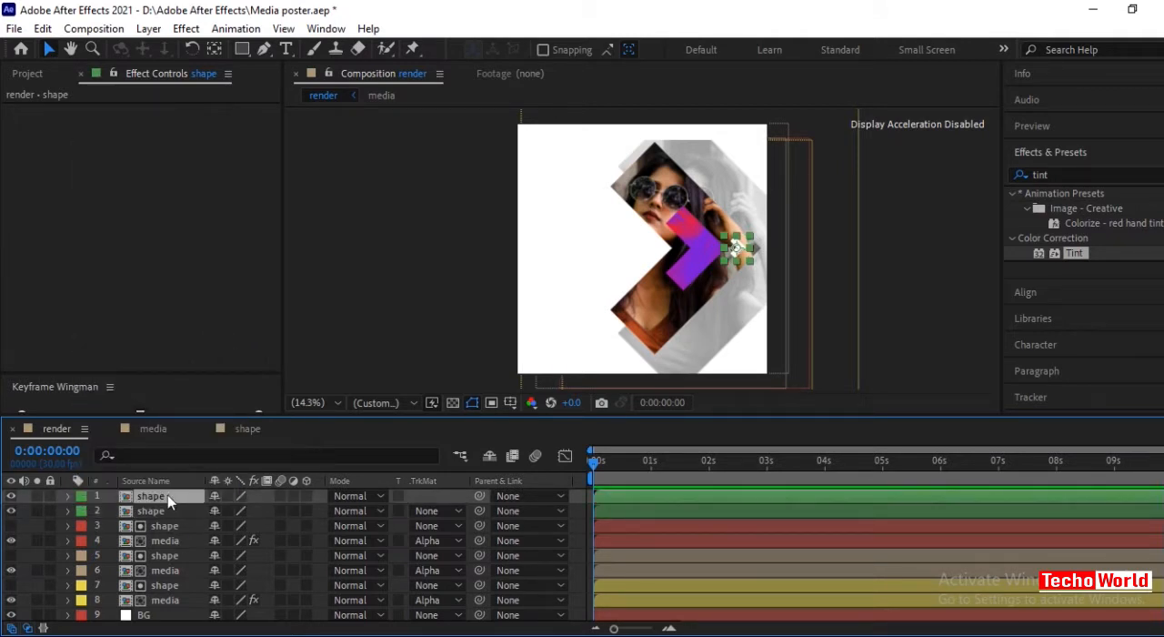
Move the top green-labelled small arrow up onto the upper-right edge of the photo arrow.
mouse_move(736, 253)
left_mouse_down()
mouse_move(684, 196)
mouse_move(673, 159)
left_mouse_up()
key("F2")
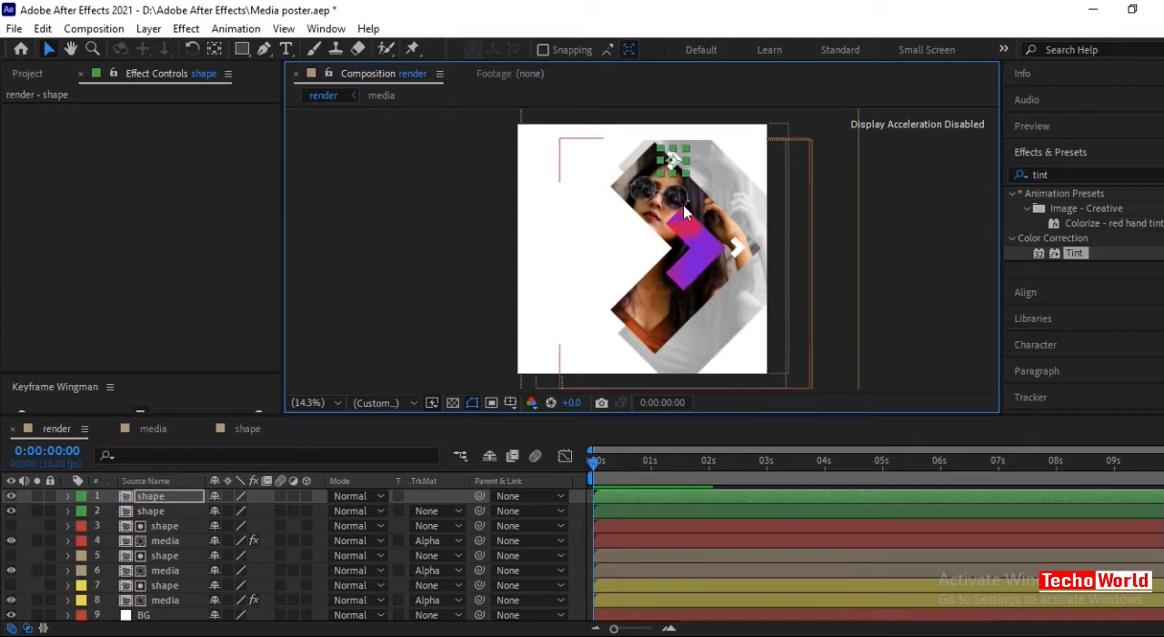
Examine up close how the upper small arrow sits against the photo arrow's edge, then return to the full composition view.
scroll(682, 209, "up", 3)
left_click(71, 50)
left_click_drag(639, 243, 620, 384)
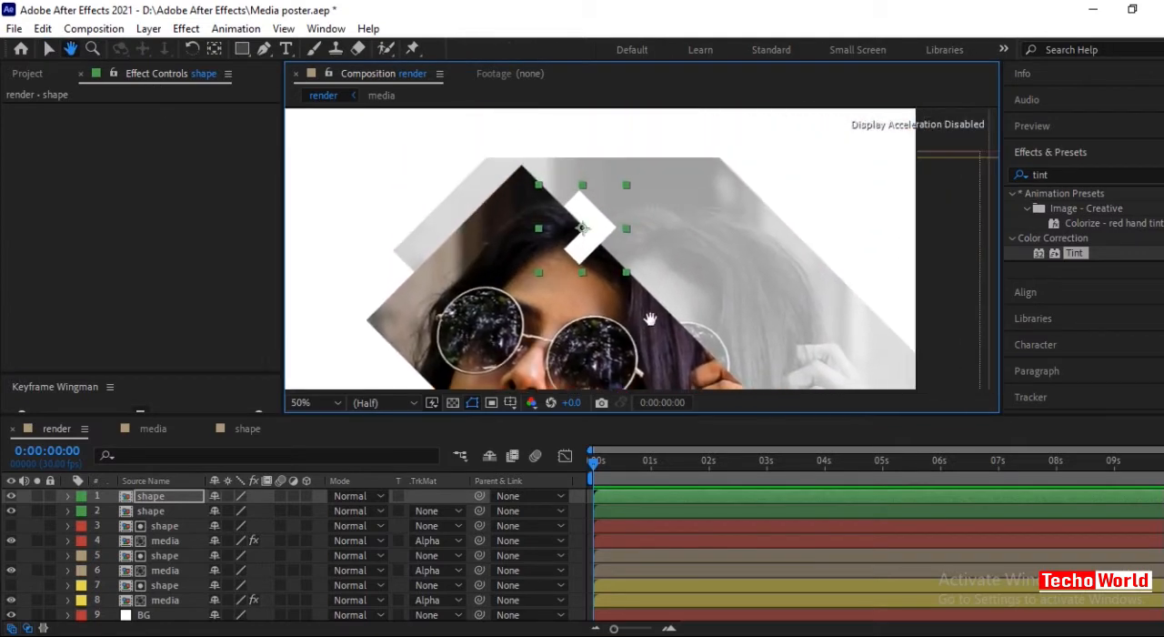
scroll(637, 258, "up", 1)
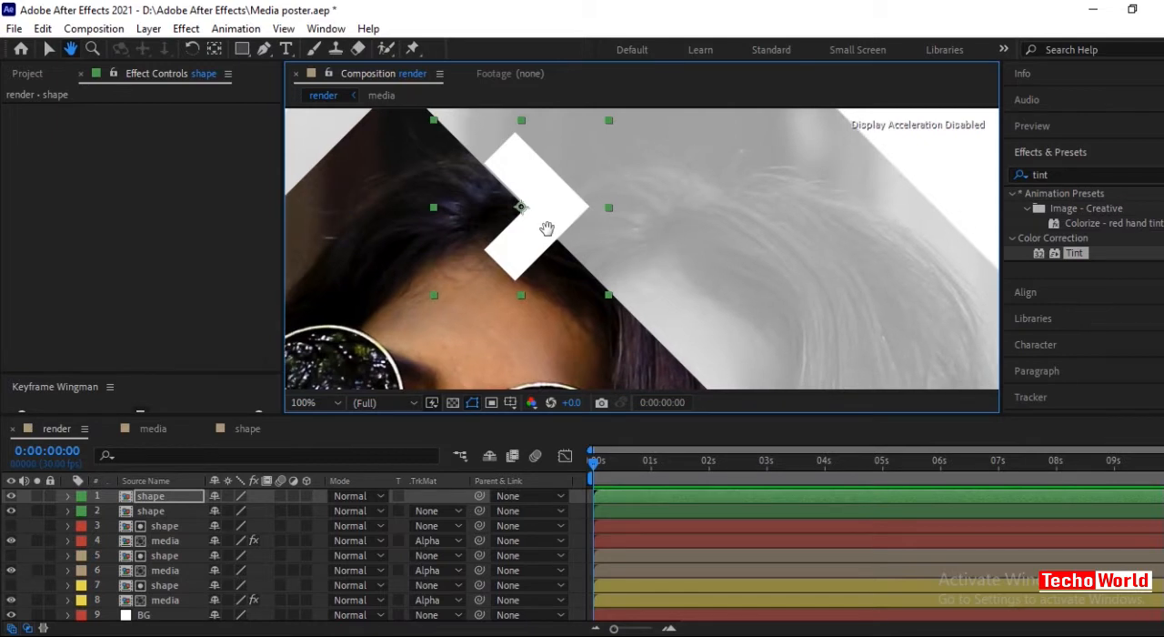
left_click_drag(548, 230, 553, 228)
key("v")
scroll(553, 227, "up", 2)
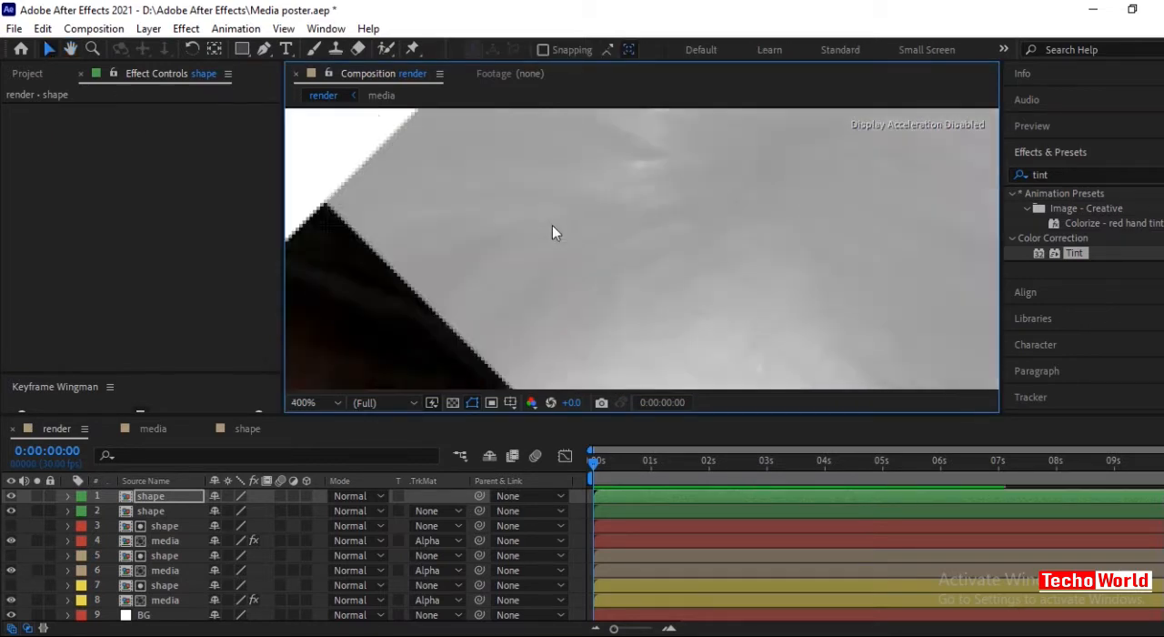
scroll(553, 227, "down", 1)
left_click(72, 50)
left_click_drag(359, 154, 440, 279)
left_click(49, 48)
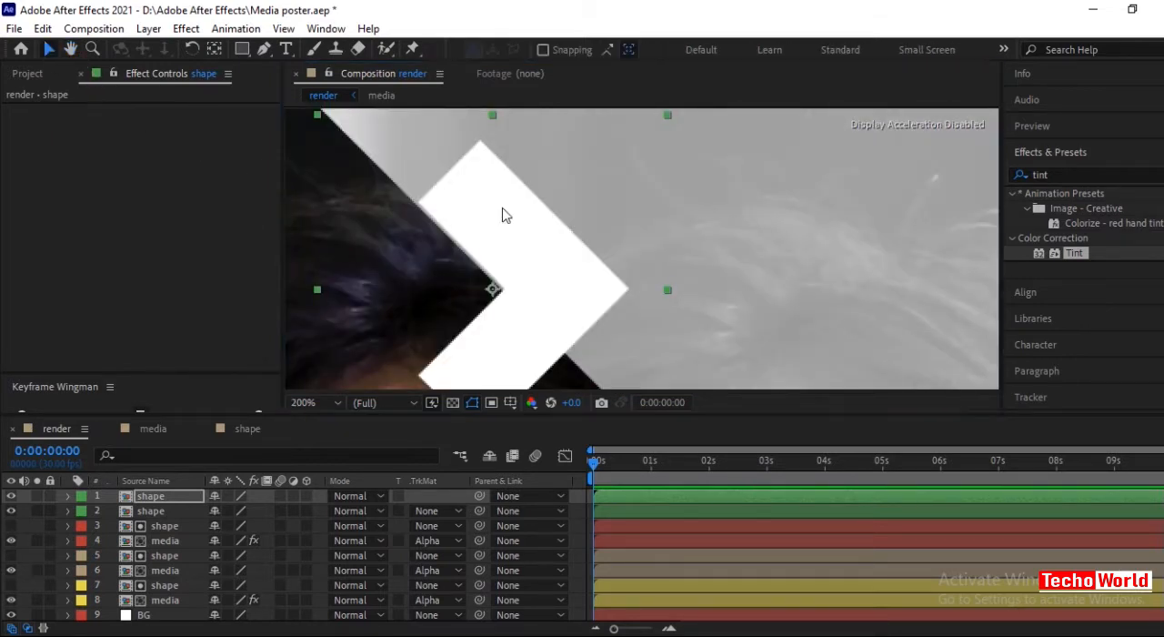
scroll(558, 218, "down", 5)
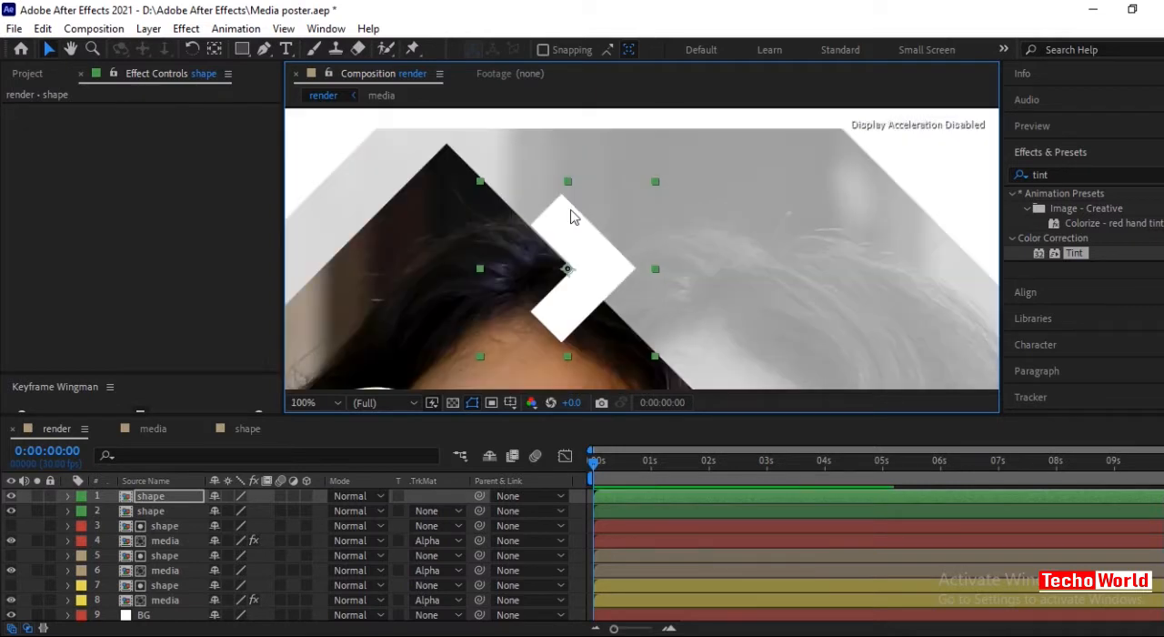
left_click(315, 402)
left_click(320, 110)
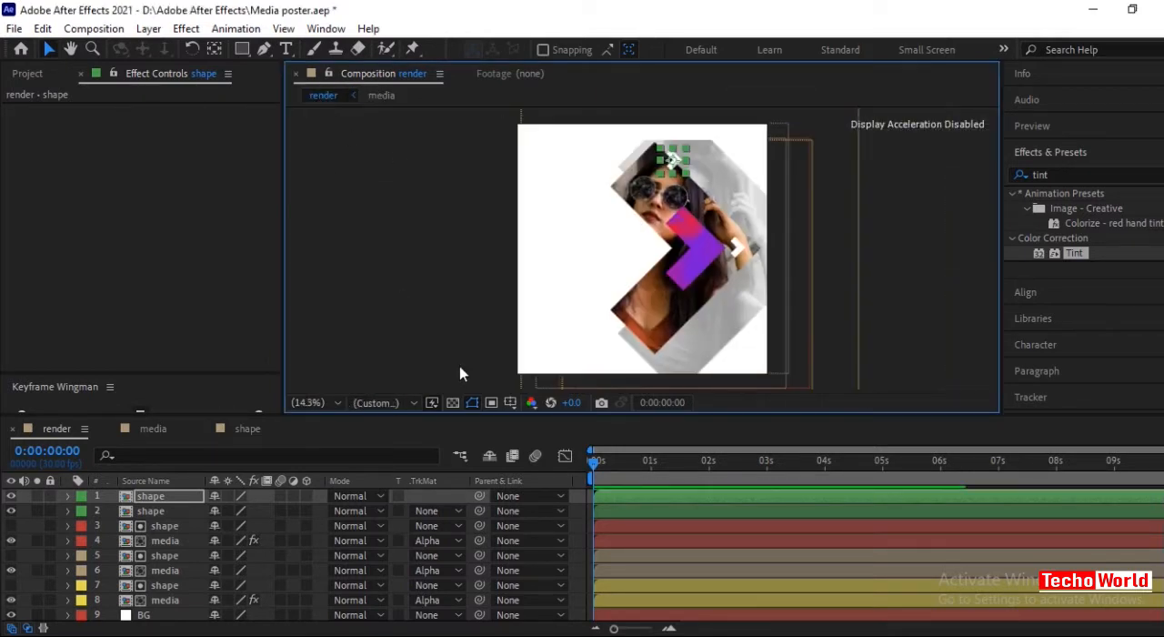
Apply the Fill effect to the top small arrow layer, the one on the photo arrow's upper edge, colouring it red.
left_click(159, 495)
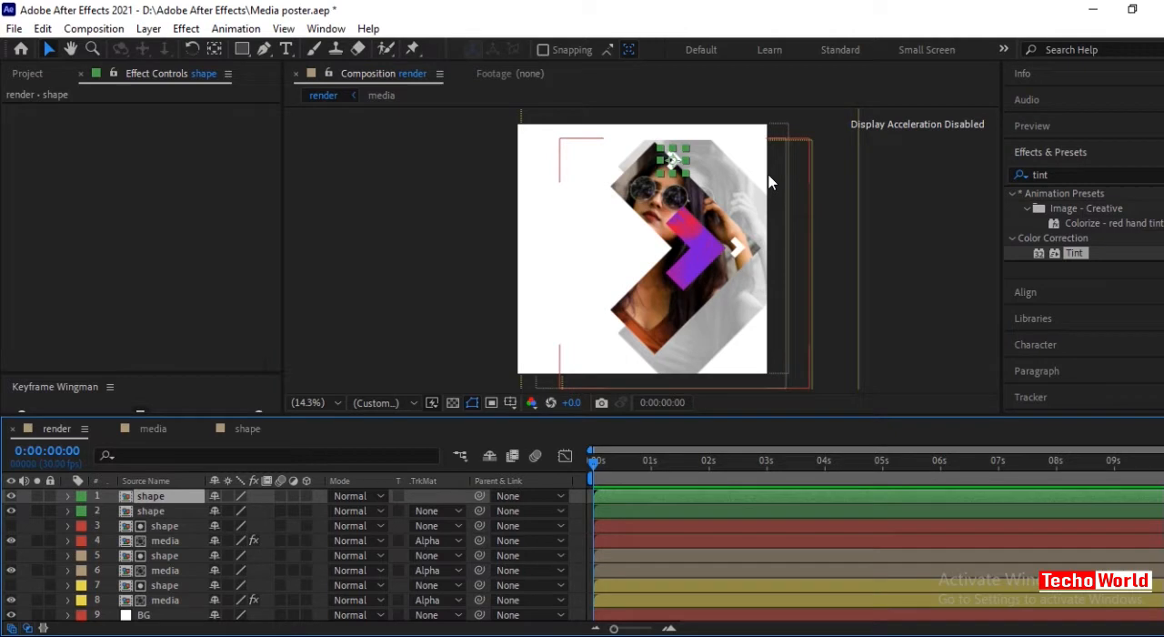
left_click(1069, 212)
left_click(1067, 178)
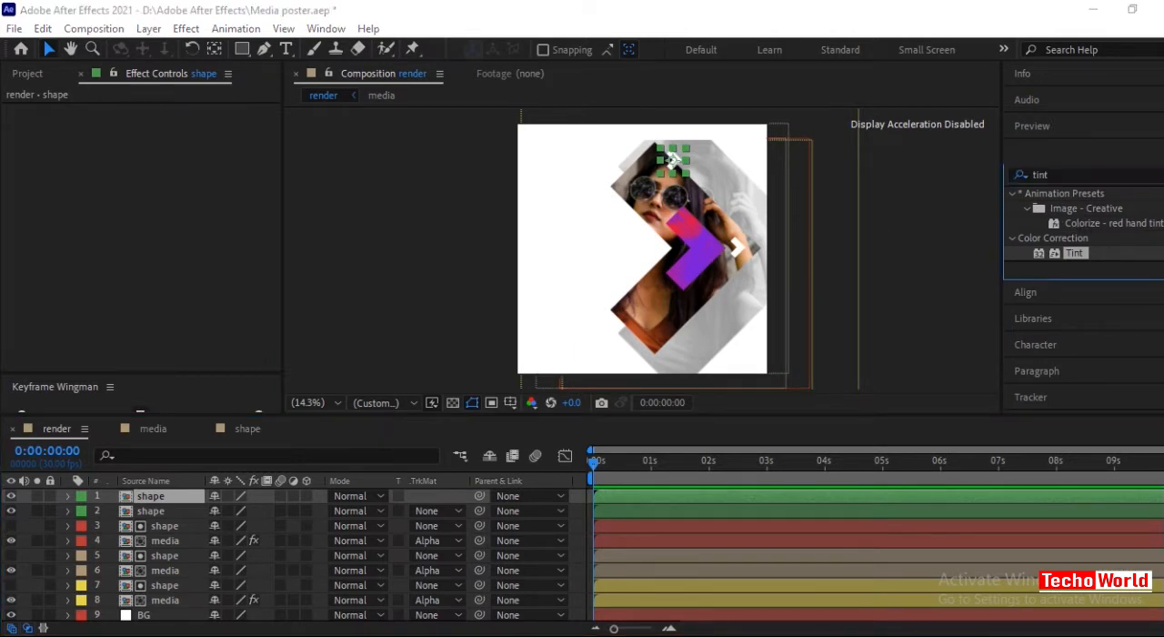
key("BackSpace")
key("BackSpace")
key("BackSpace")
key("BackSpace")
type("fill")
left_click(164, 494)
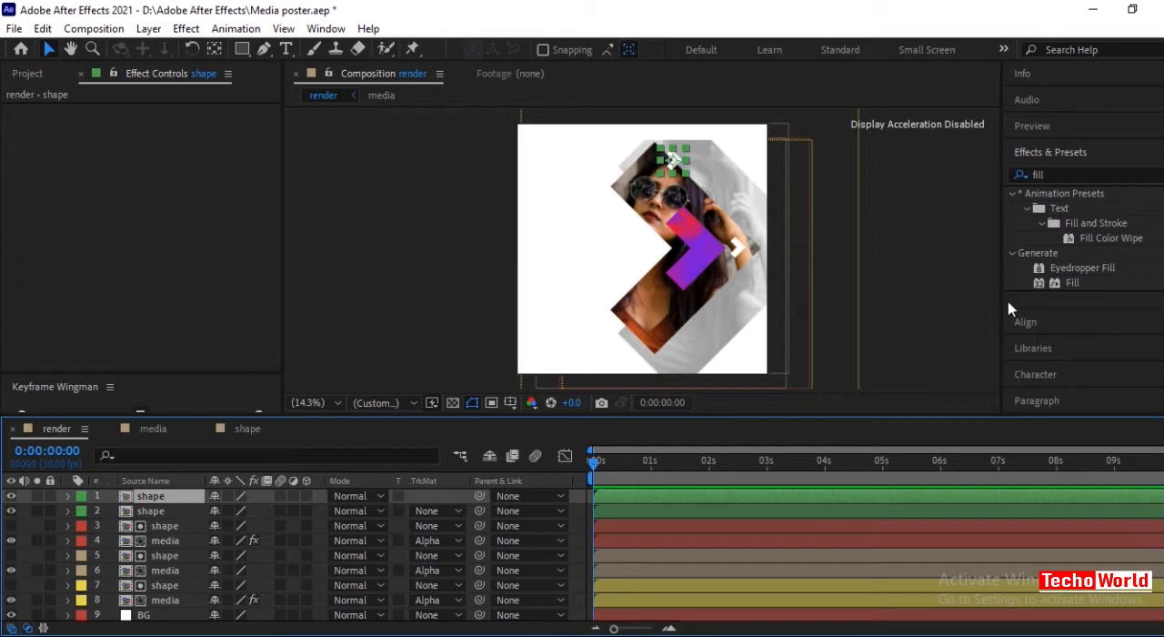
double_click(1091, 284)
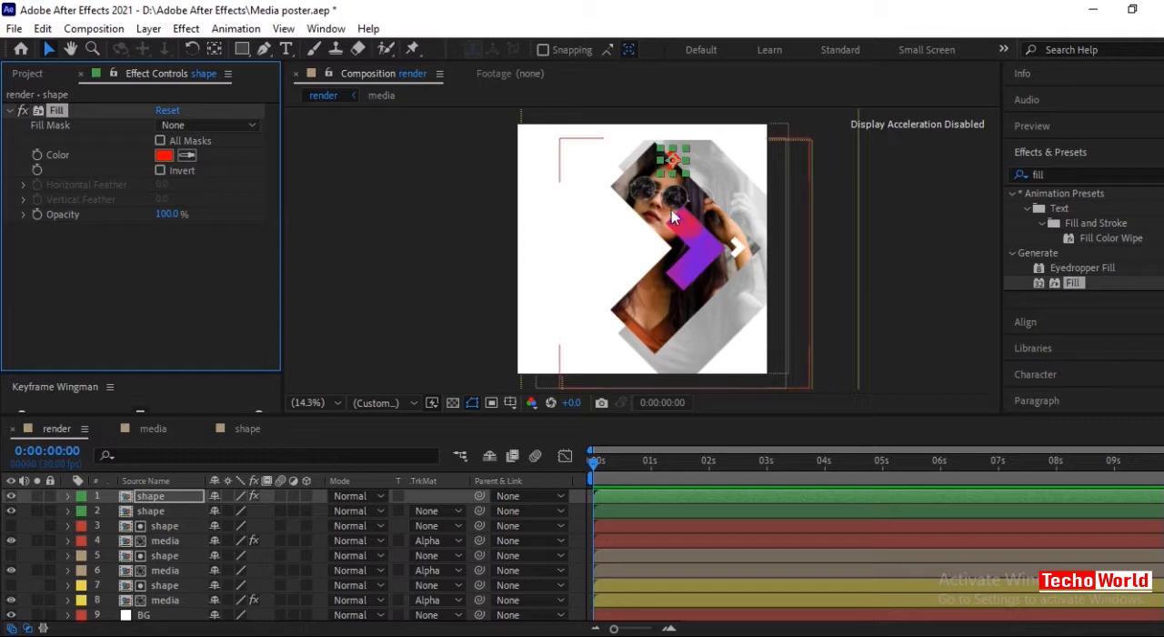
Duplicate the red arrow layer and move the copy straight down onto the photo arrow's lower-right edge.
left_click(576, 497)
key("ctrl+d")
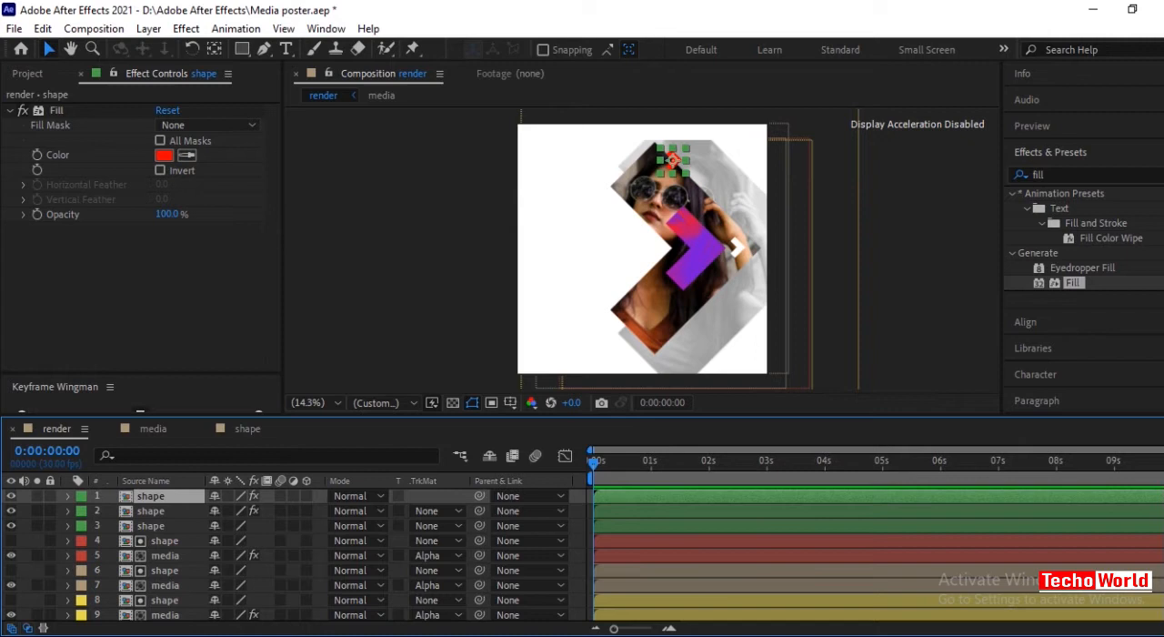
key("ctrl+super+o")
left_click(308, 575)
left_click(669, 605)
left_click(669, 604)
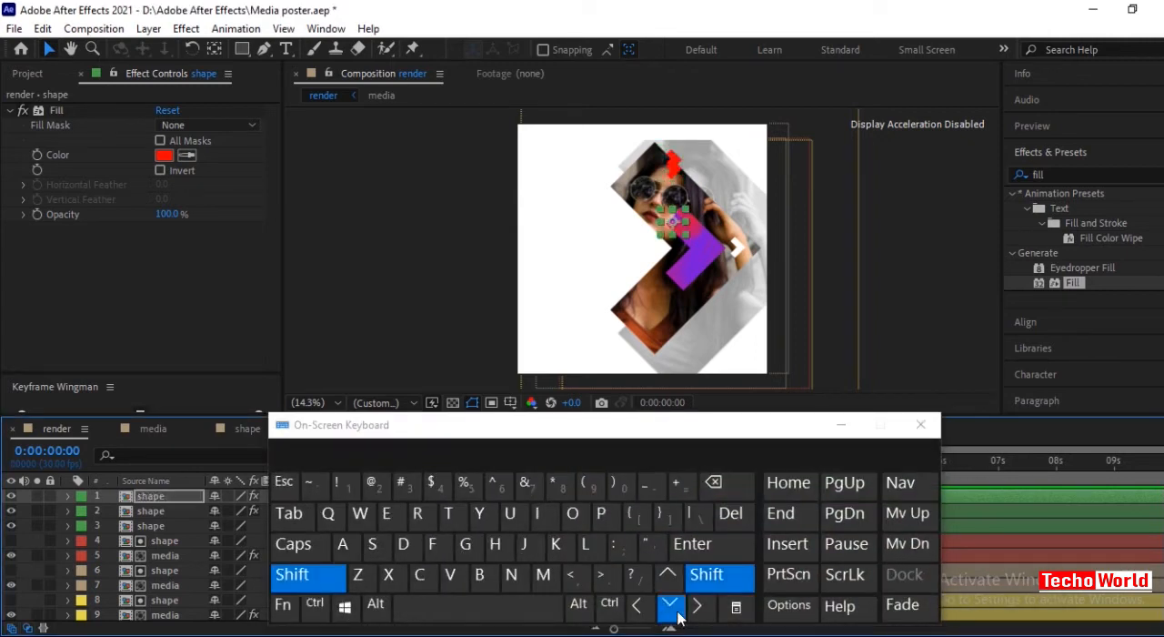
left_click(329, 583)
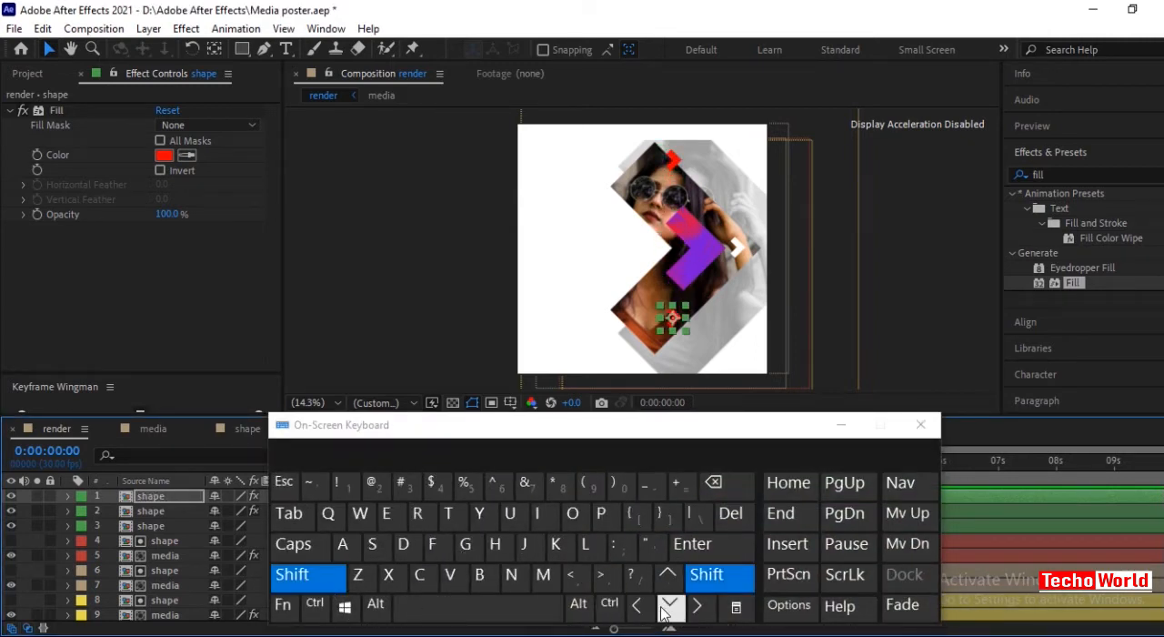
left_click(664, 608)
left_click(339, 584)
left_click(666, 611)
left_click(920, 425)
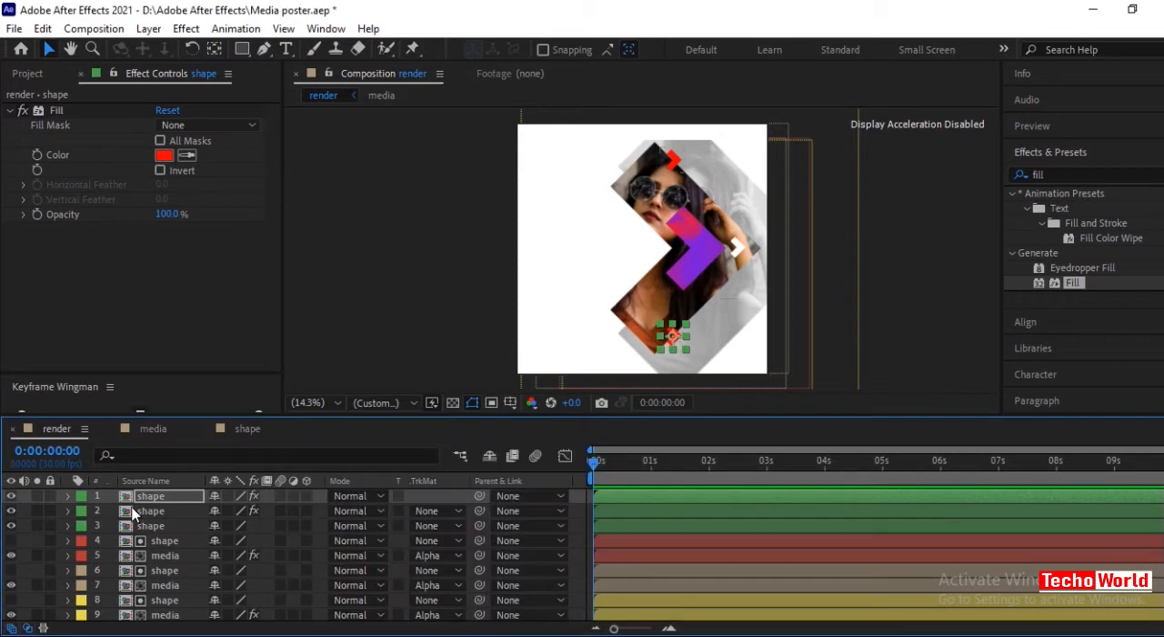
Nudge the lower red arrow slightly to align with the photo arrow's edge, checking it up close, and fit the composition view again.
left_click(152, 492)
scroll(652, 310, "up", 2)
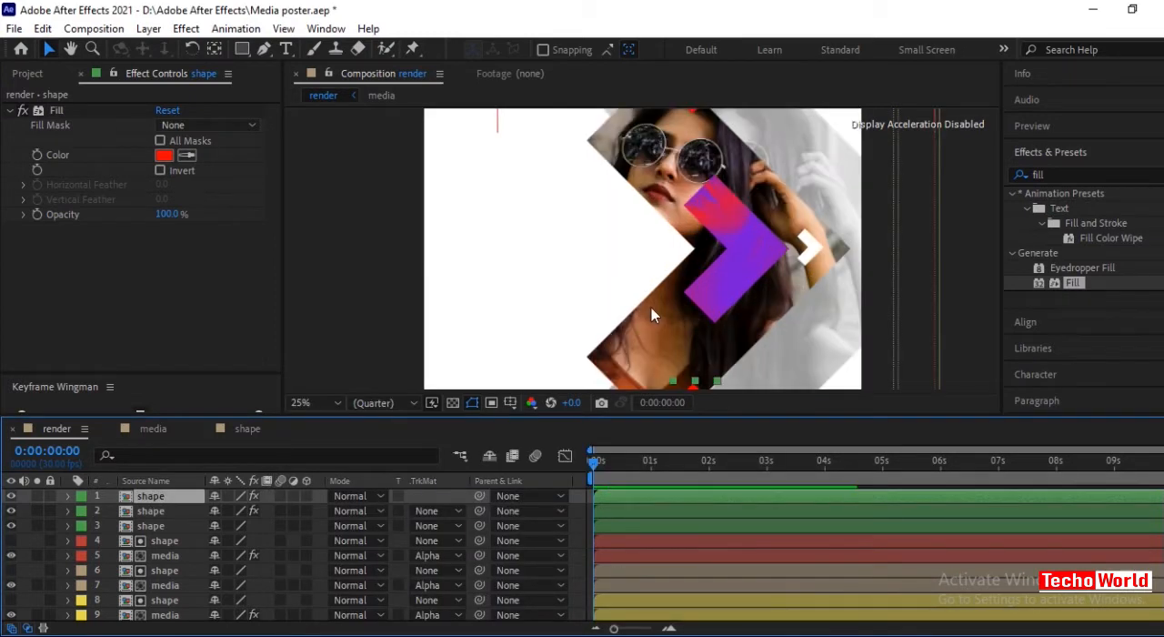
scroll(651, 307, "up", 2)
left_click(693, 341)
left_click_drag(693, 335, 702, 385)
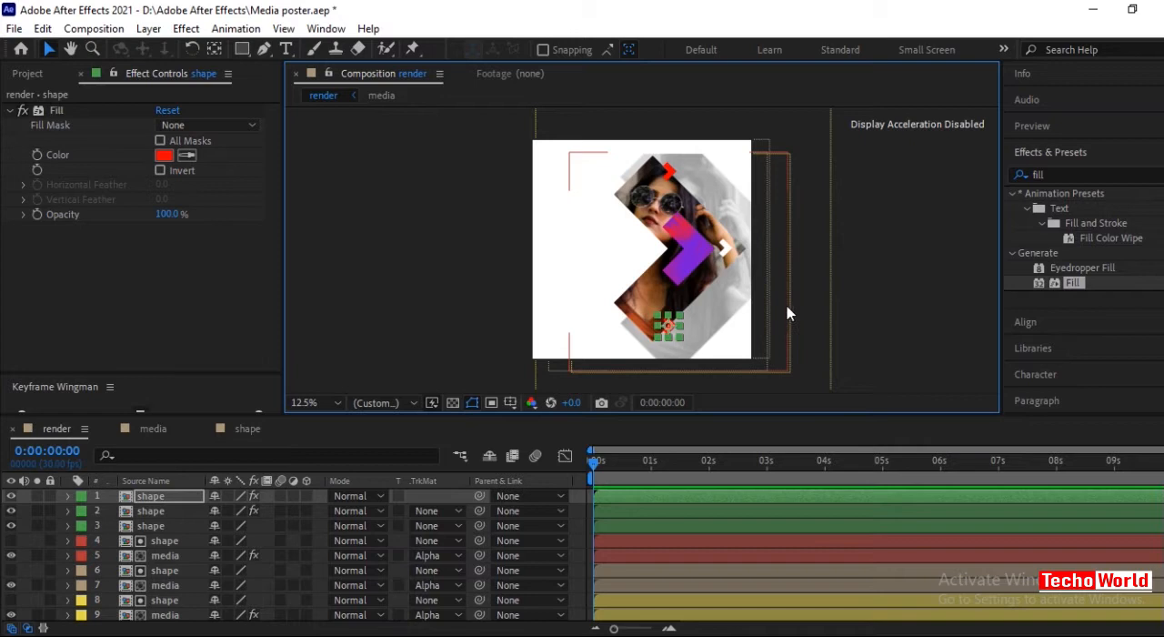
scroll(793, 311, "up", 1)
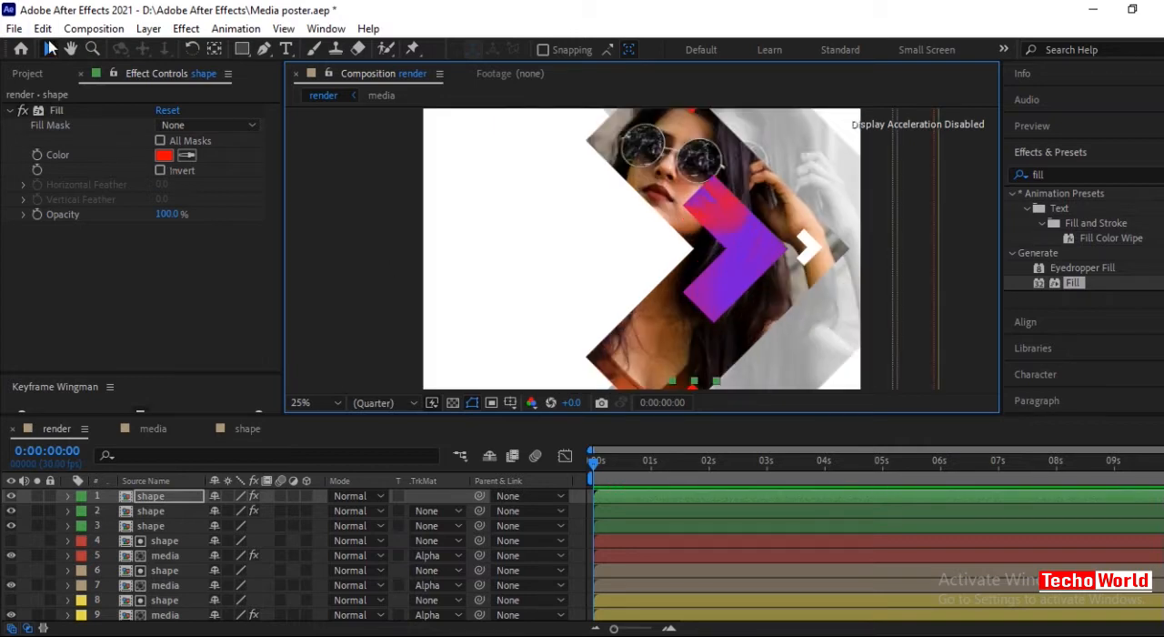
left_click(70, 48)
left_click_drag(554, 337, 530, 284)
scroll(714, 347, "up", 1)
left_click_drag(624, 333, 605, 281)
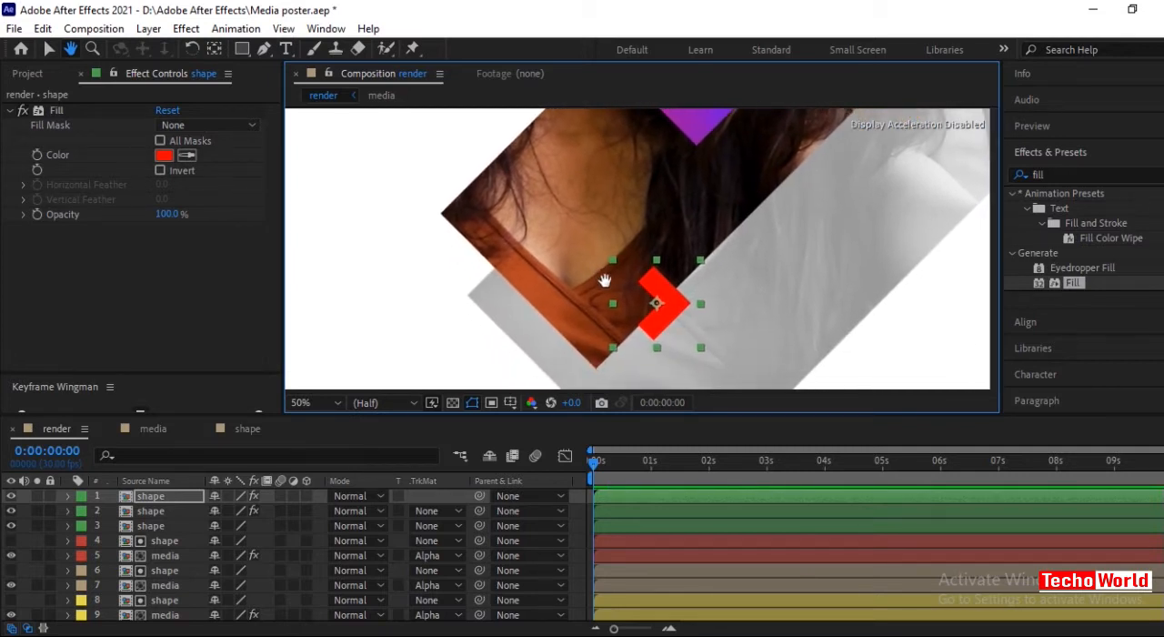
scroll(606, 318, "up", 1)
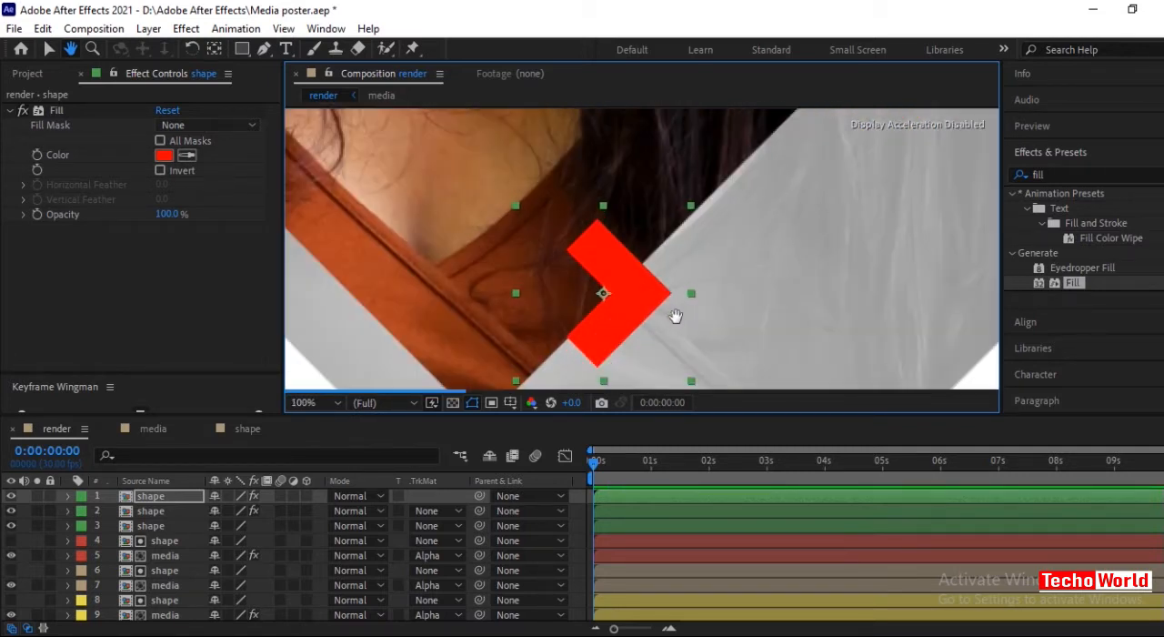
scroll(674, 313, "up", 1)
scroll(674, 314, "down", 1)
scroll(671, 315, "up", 1)
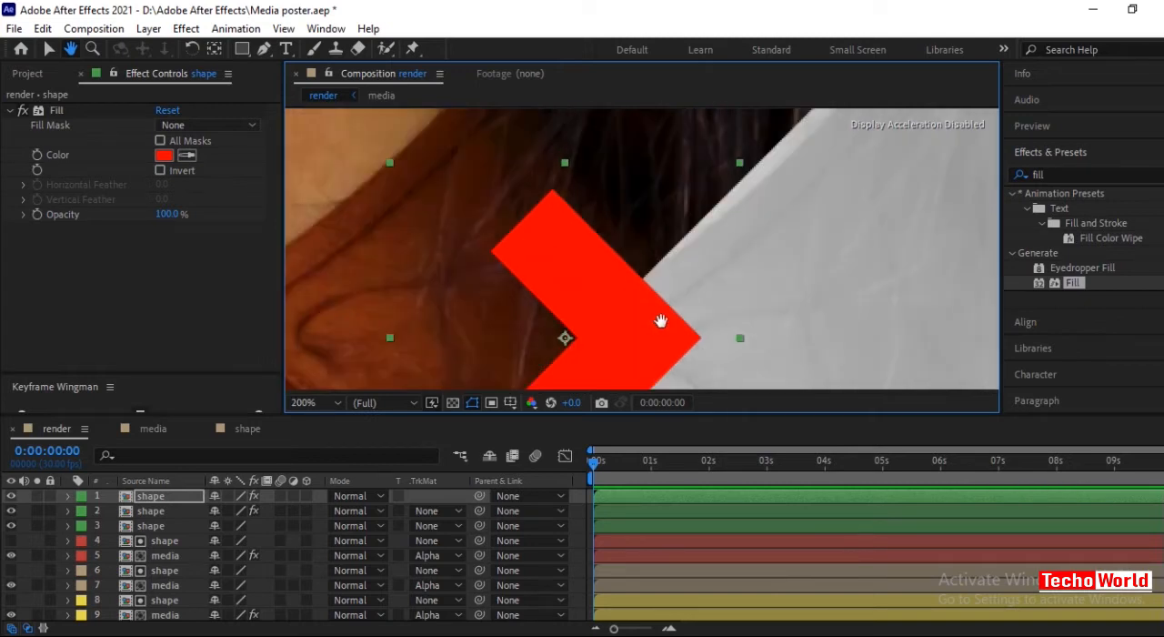
left_click_drag(717, 354, 707, 243)
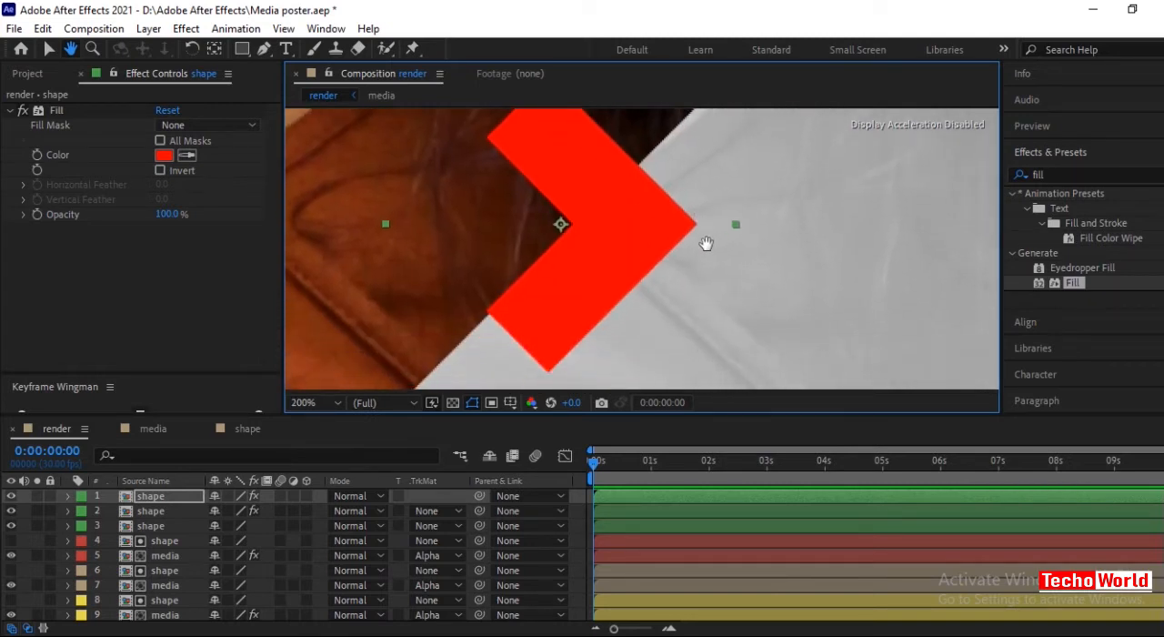
left_click(48, 48)
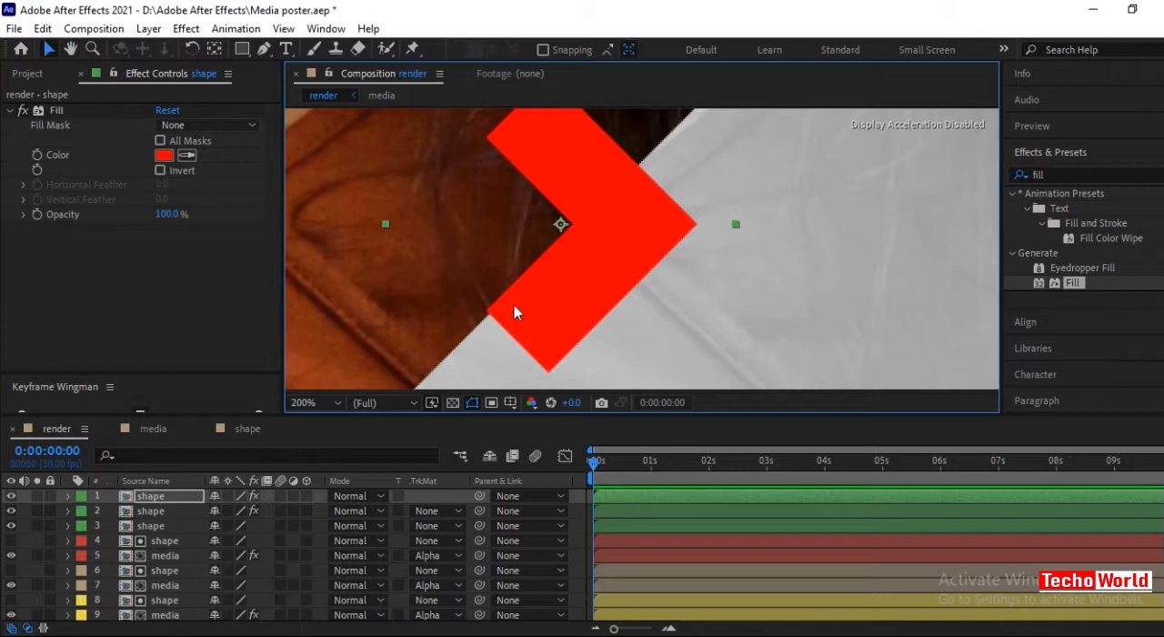
left_click_drag(515, 310, 518, 312)
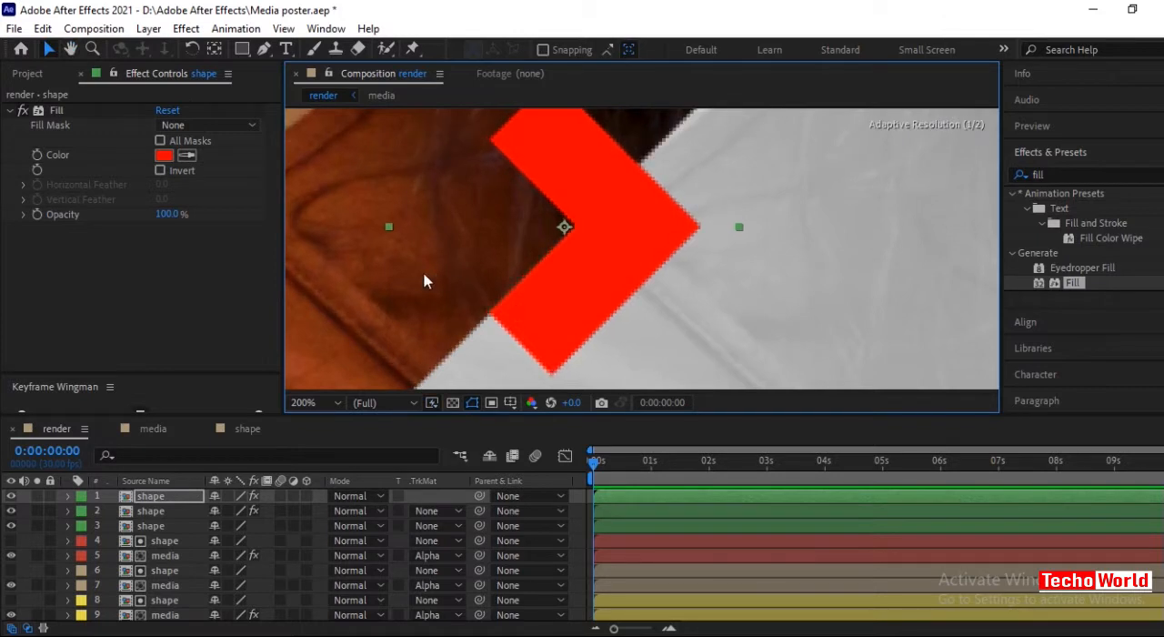
key("comma")
key("comma")
key("comma")
key("comma")
key("comma")
key("comma")
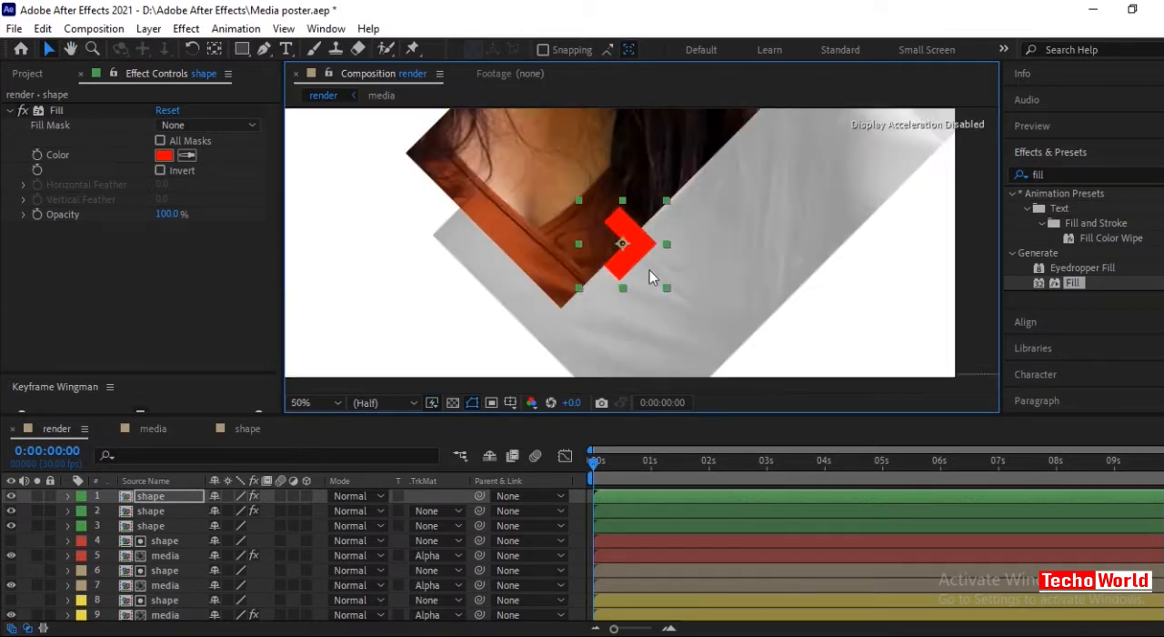
scroll(649, 273, "down", 2)
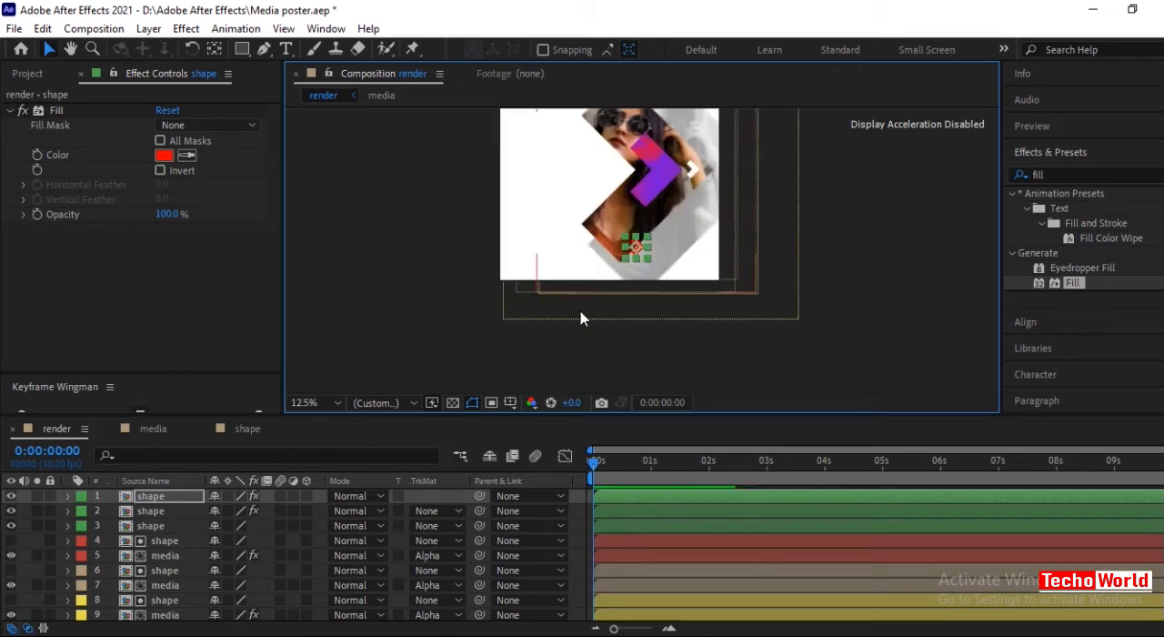
left_click(337, 402)
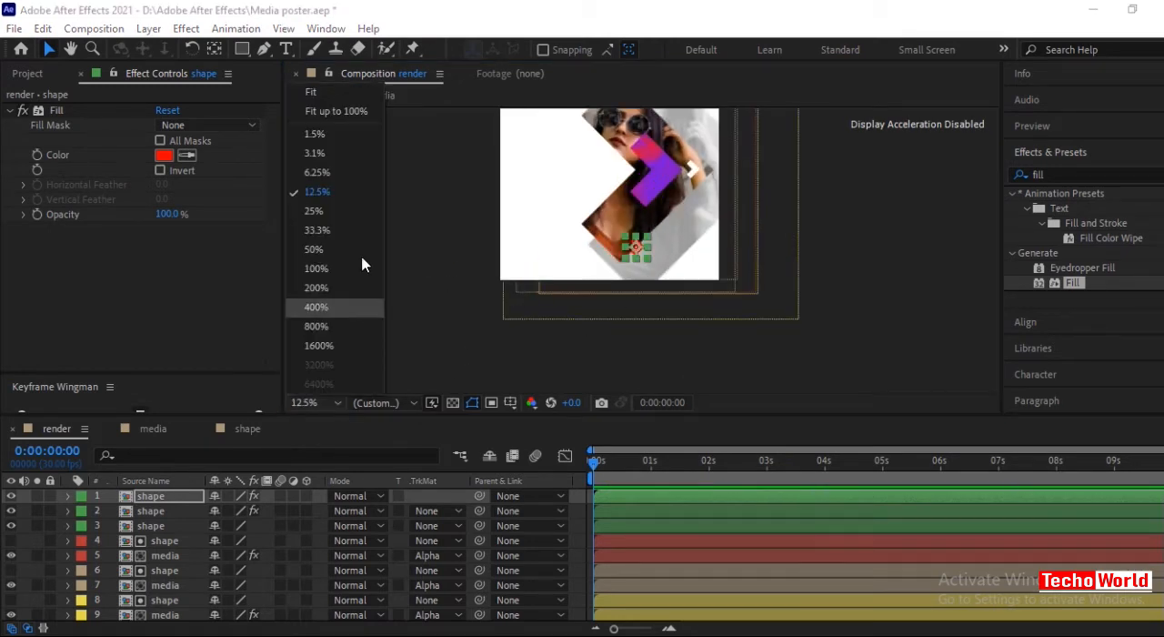
left_click(319, 93)
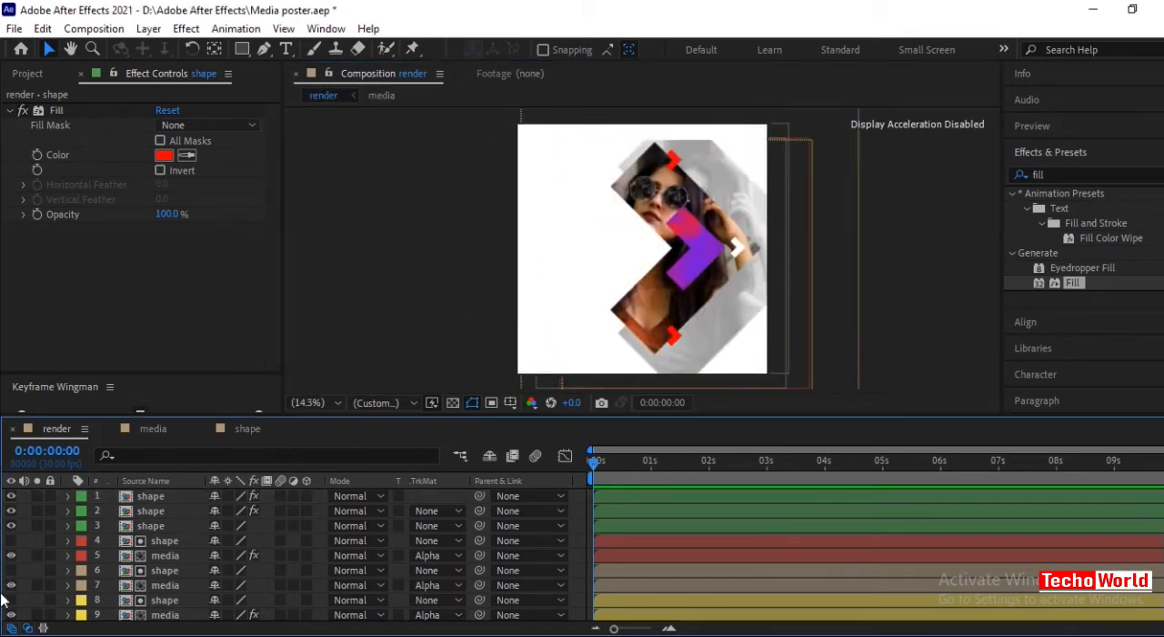
Hide every layer except BG and enlarge the timeline area so all ten layers fit.
left_click_drag(10, 497, 9, 623)
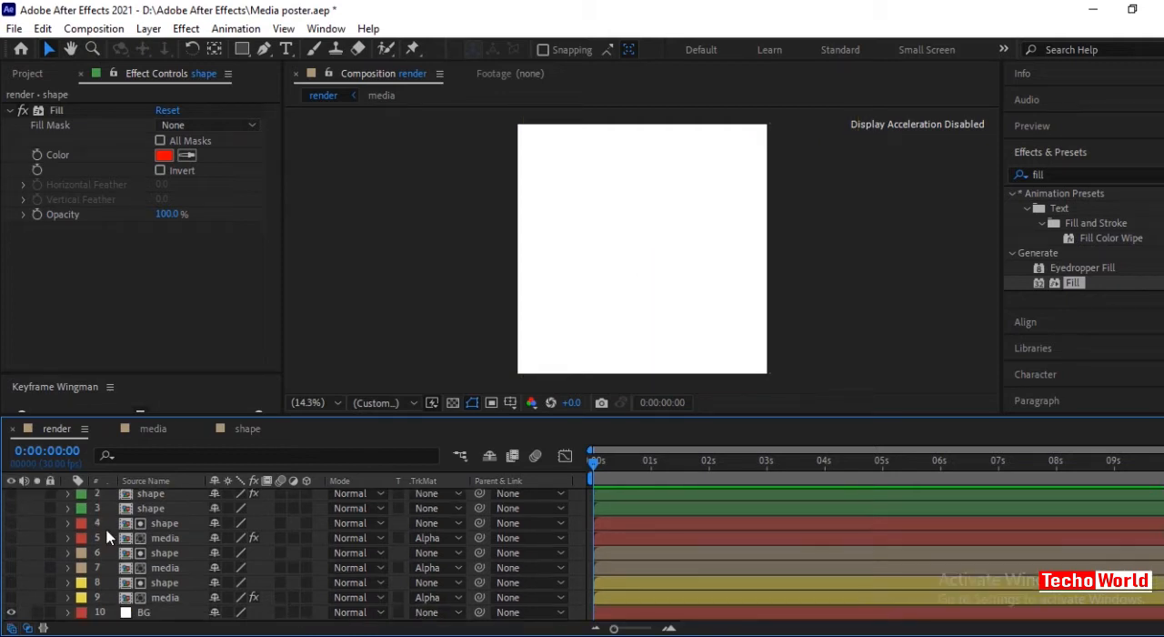
left_click(128, 613)
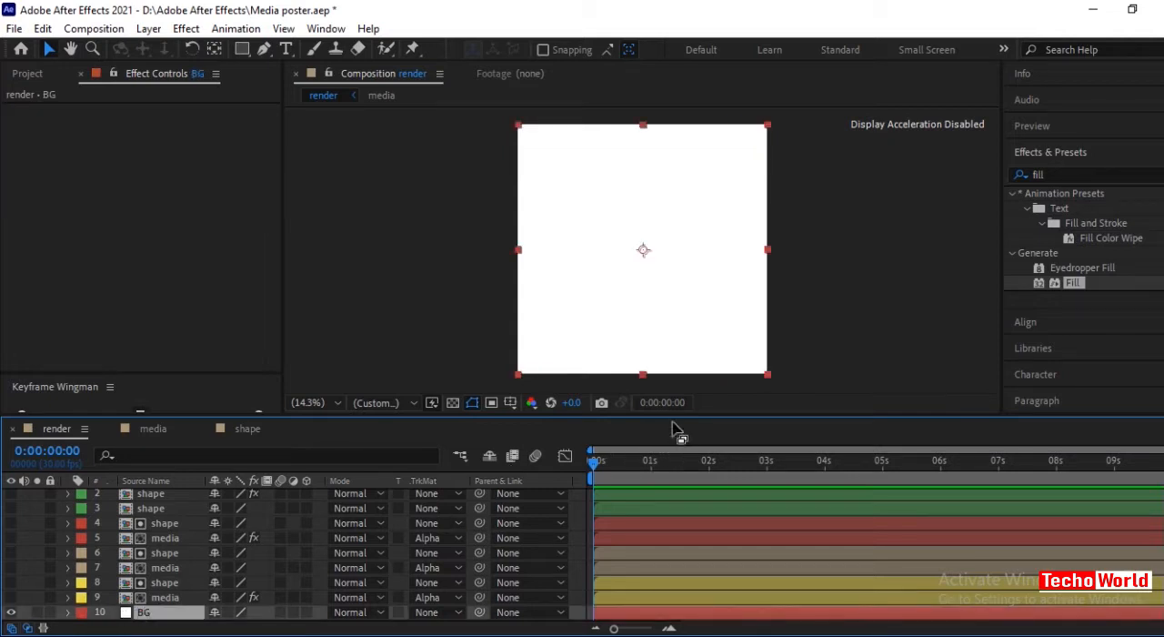
left_click_drag(672, 413, 672, 362)
Keyframe the BG layer's vertical scale from 0% at frame 0 to 100% at 0:00:00:29, keeping its width at 100%.
left_click(168, 565)
left_click(168, 575)
key("s")
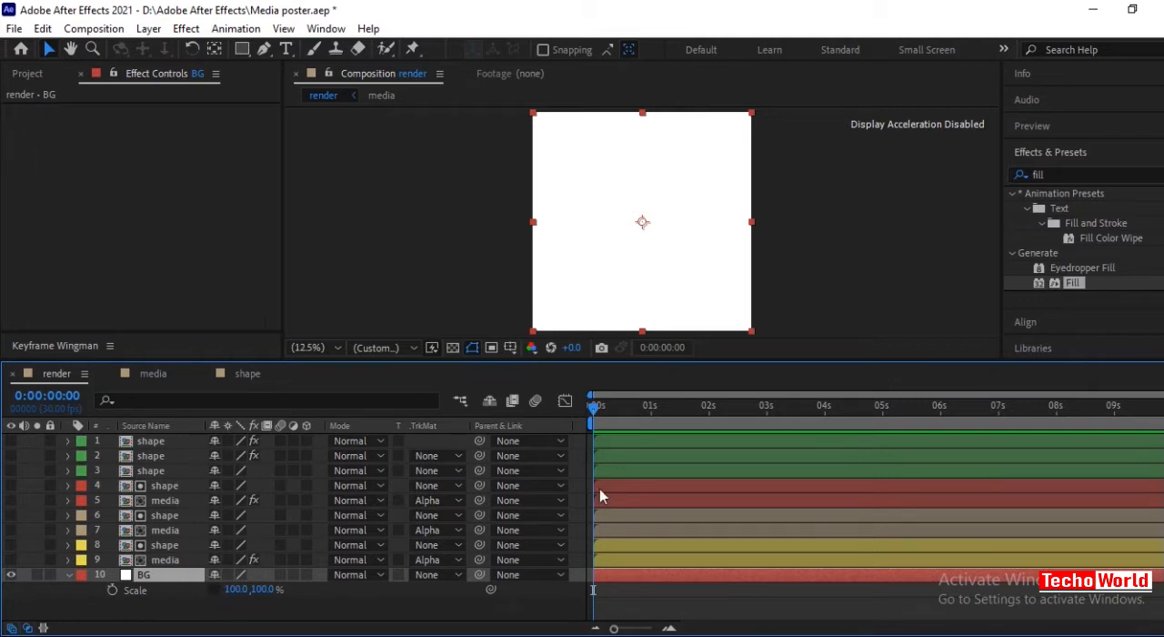
left_click_drag(597, 411, 651, 420)
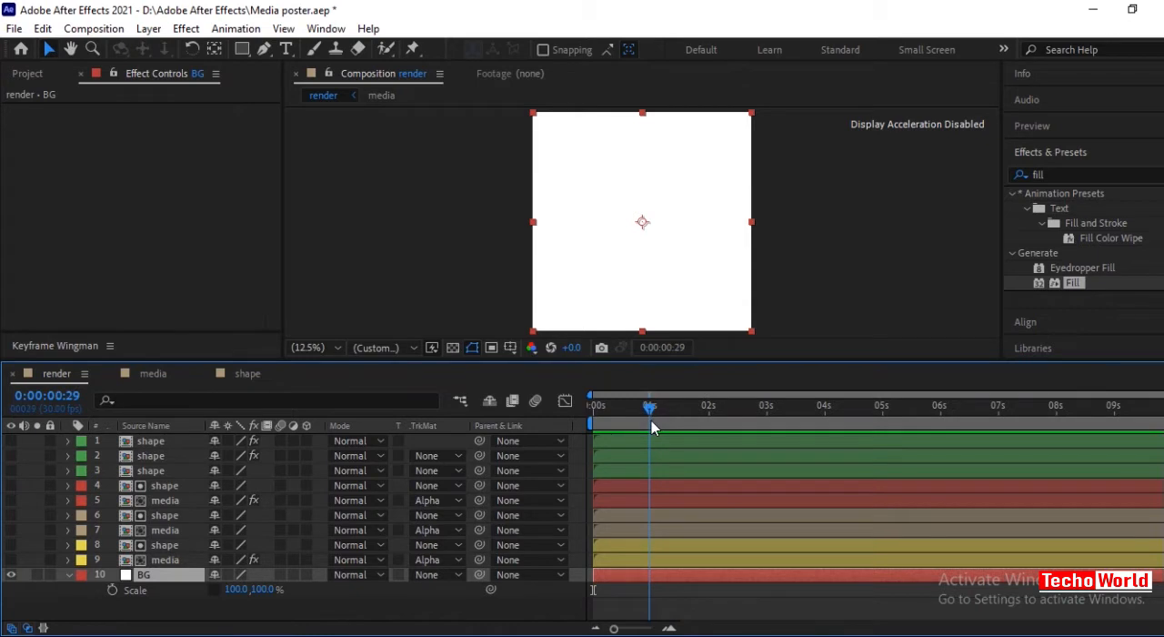
left_click(112, 589)
key("Home")
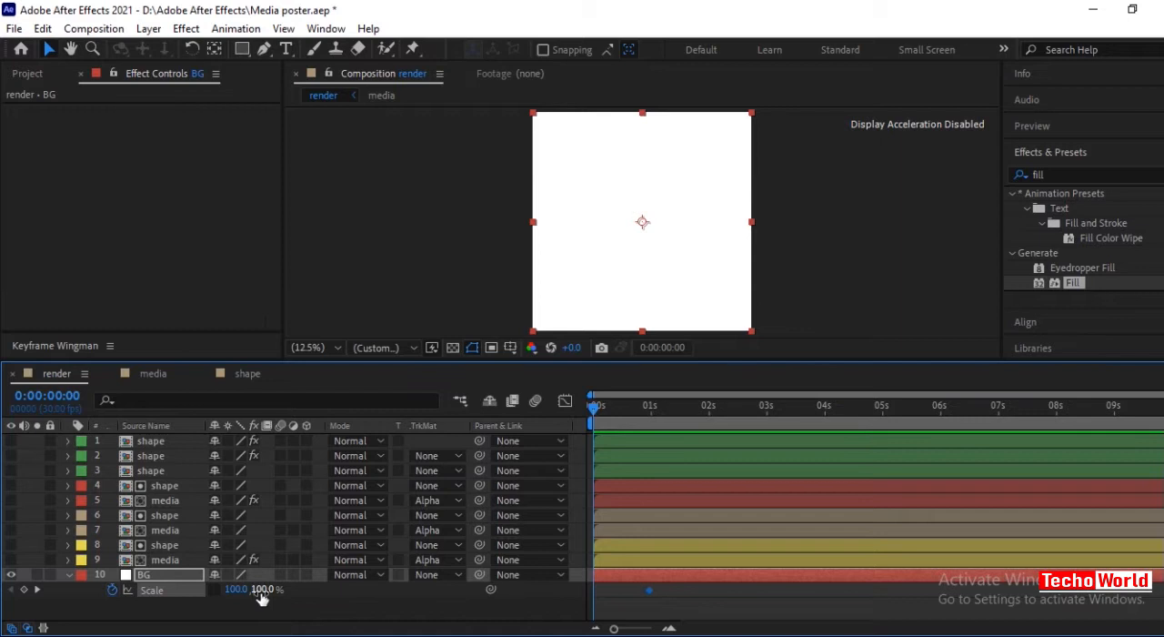
left_click_drag(266, 596, 203, 621)
left_click(317, 620)
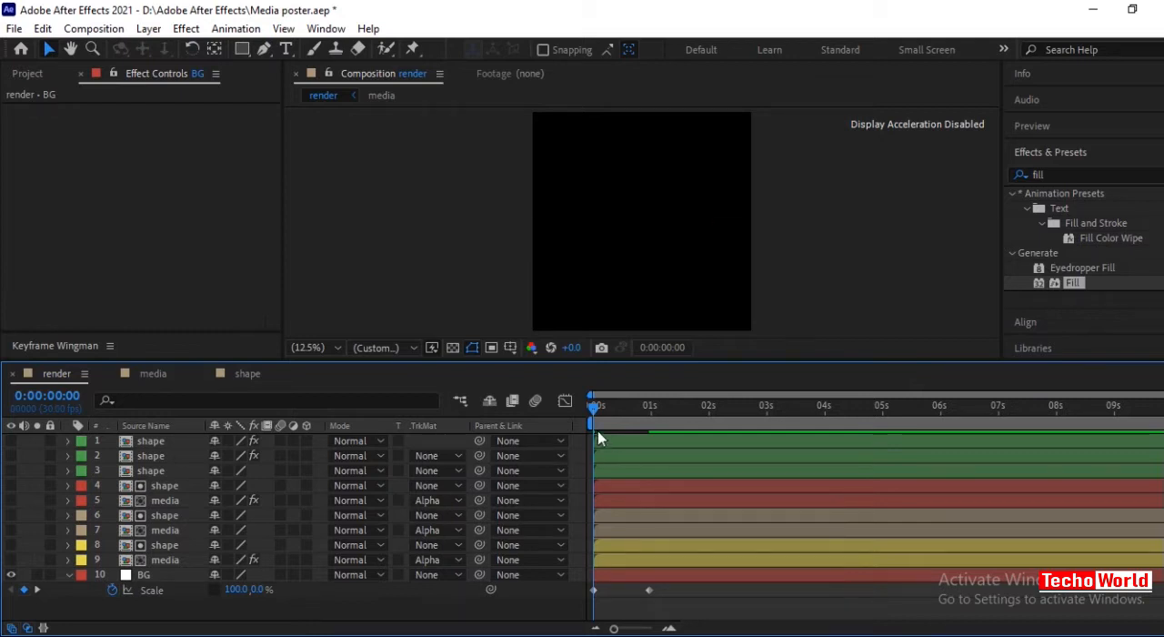
Apply Easy Ease to both BG scale keyframes and view their speed graph.
mouse_move(594, 404)
left_mouse_down()
mouse_move(664, 420)
mouse_move(593, 424)
left_mouse_up()
left_click_drag(683, 607, 588, 585)
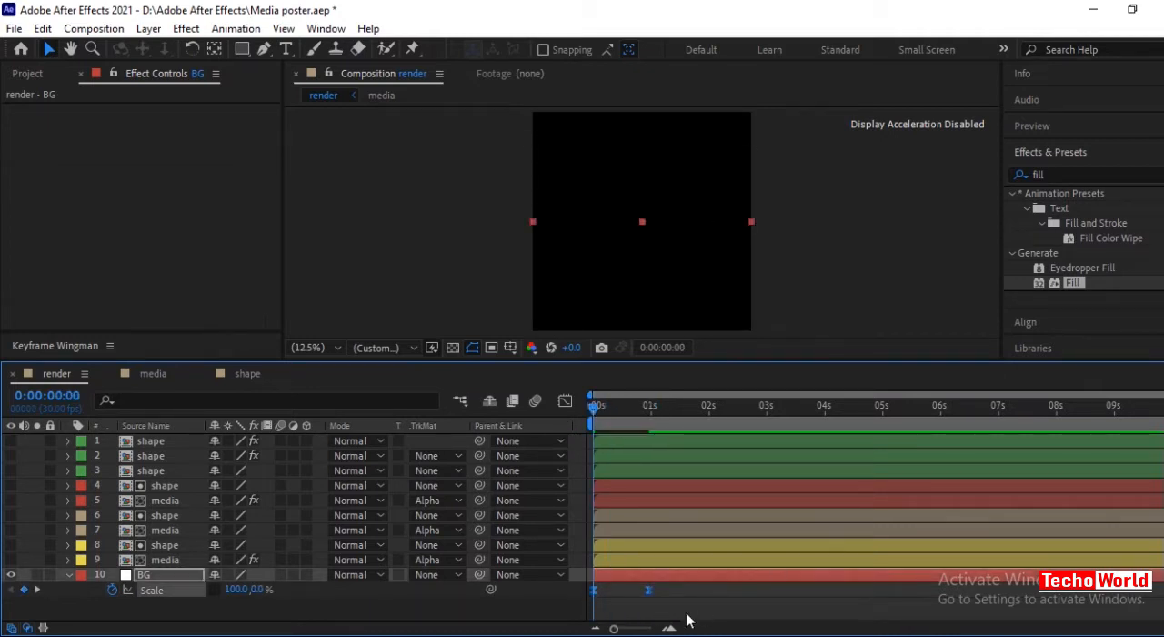
left_click(565, 401)
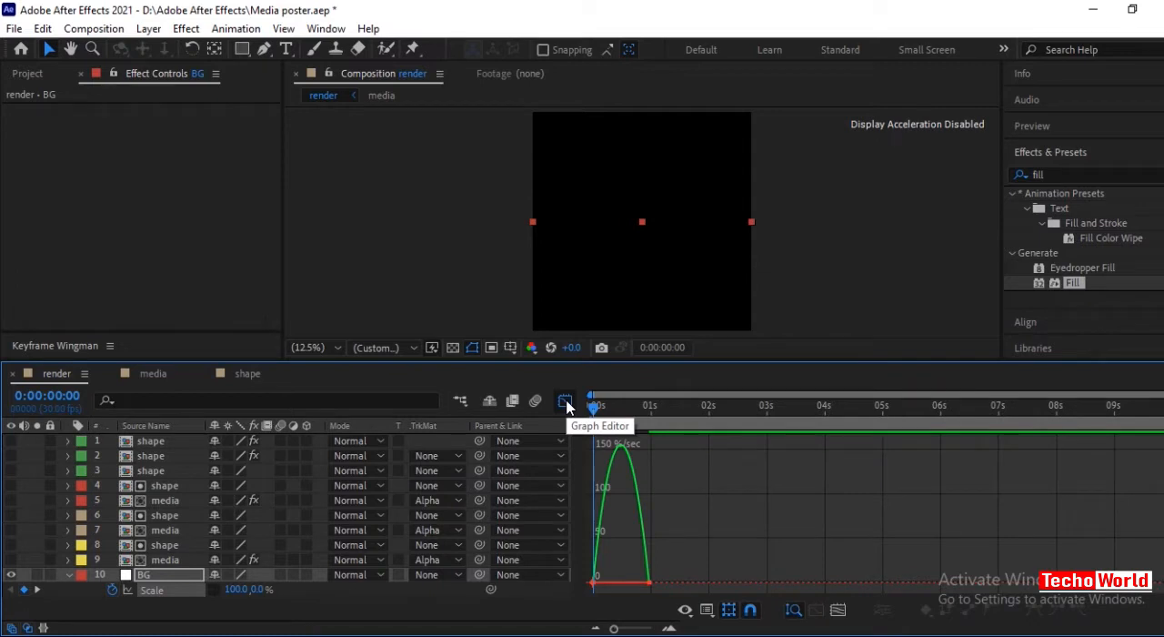
Reopen Animation Composer's Keyframe Wingman and set the BG scale keyframes' easing to 90 on both sides.
left_click(324, 29)
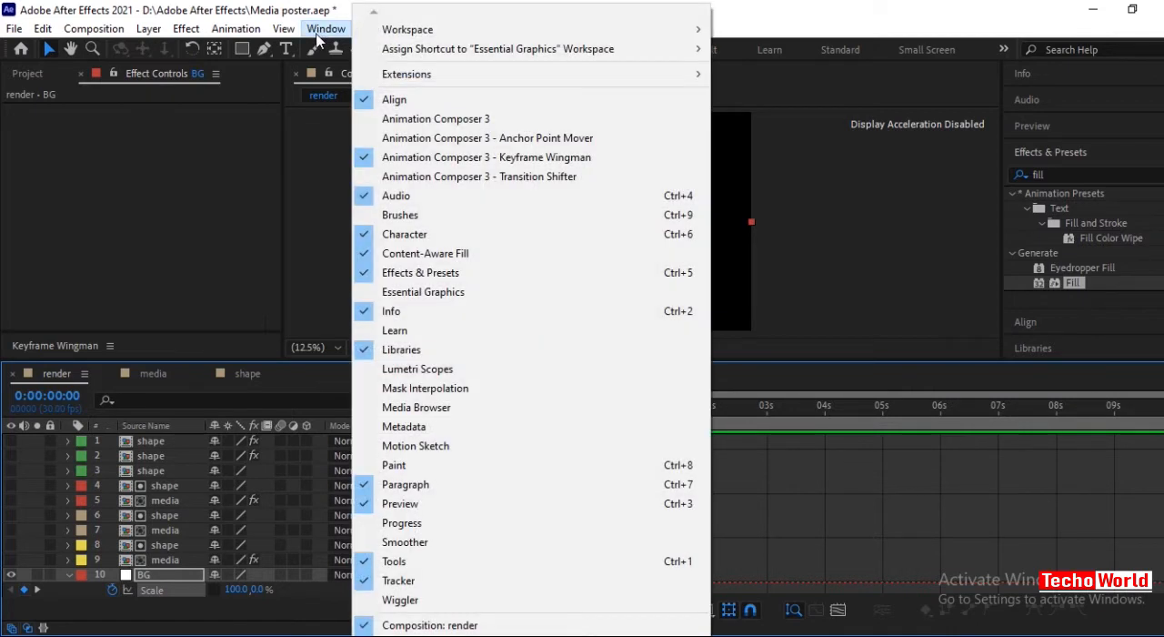
left_click(437, 159)
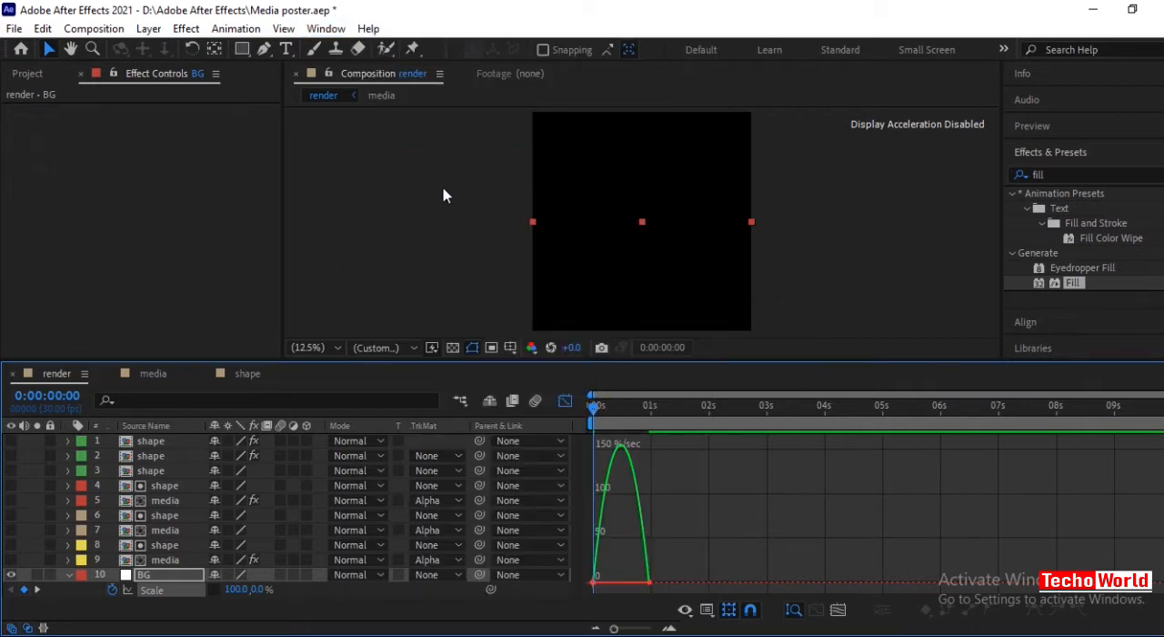
left_click(326, 29)
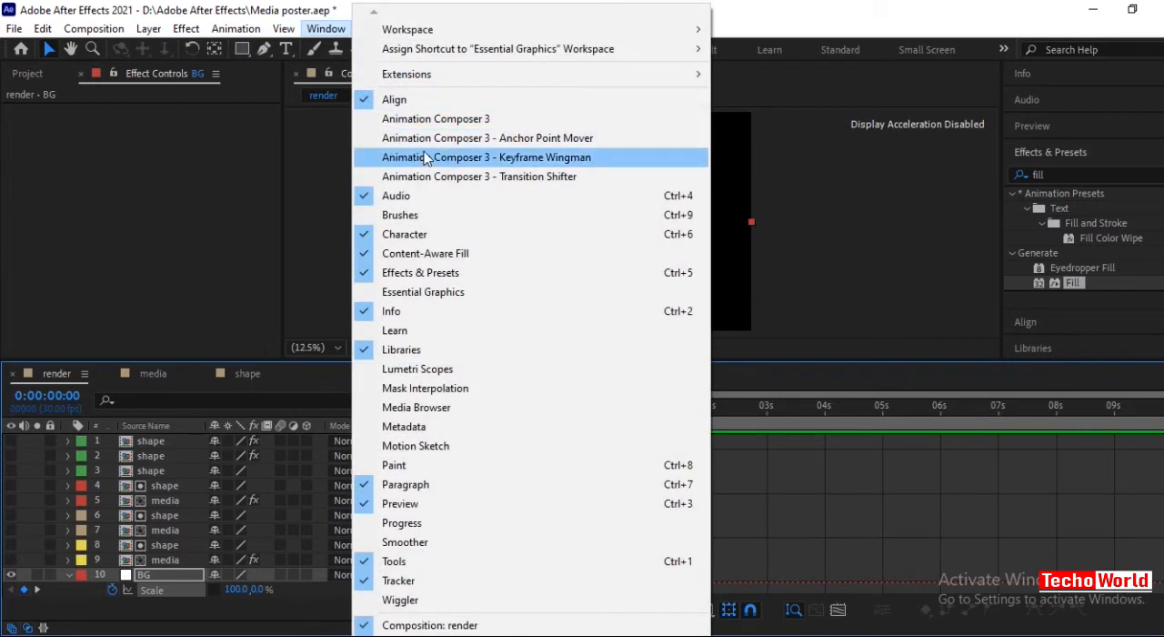
left_click(425, 156)
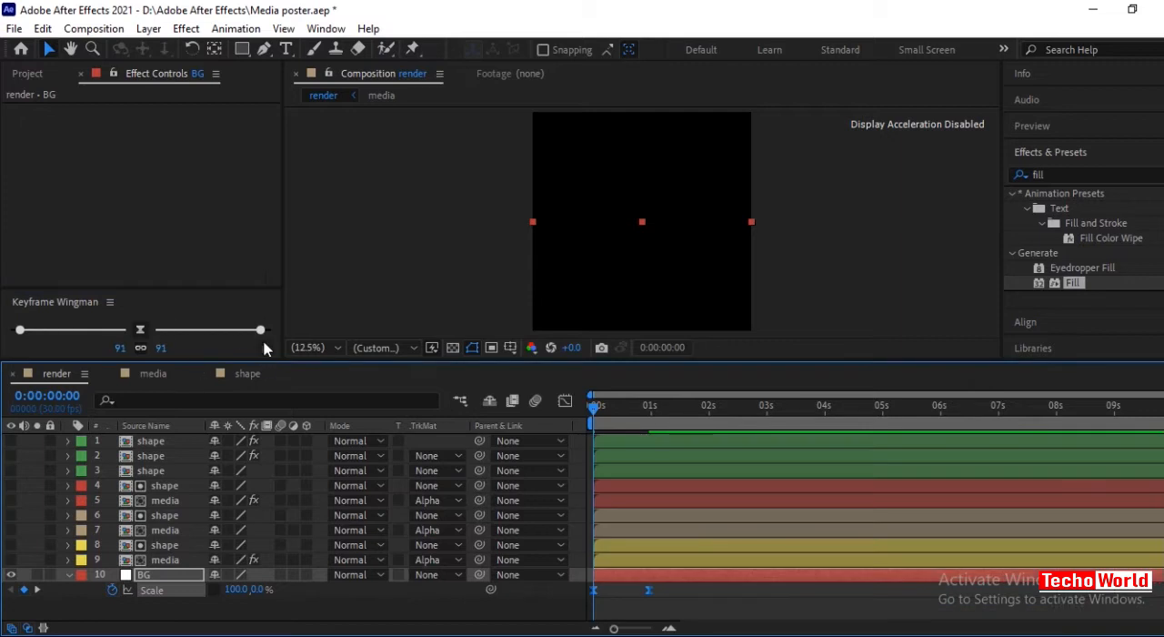
left_click_drag(261, 330, 259, 336)
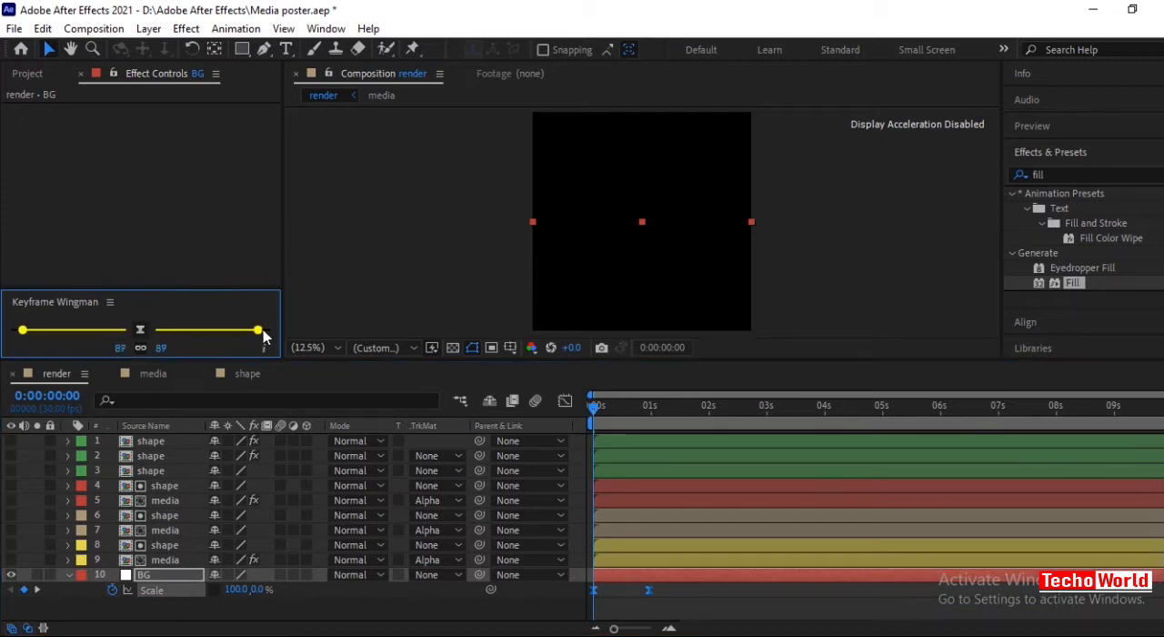
left_click_drag(263, 330, 263, 330)
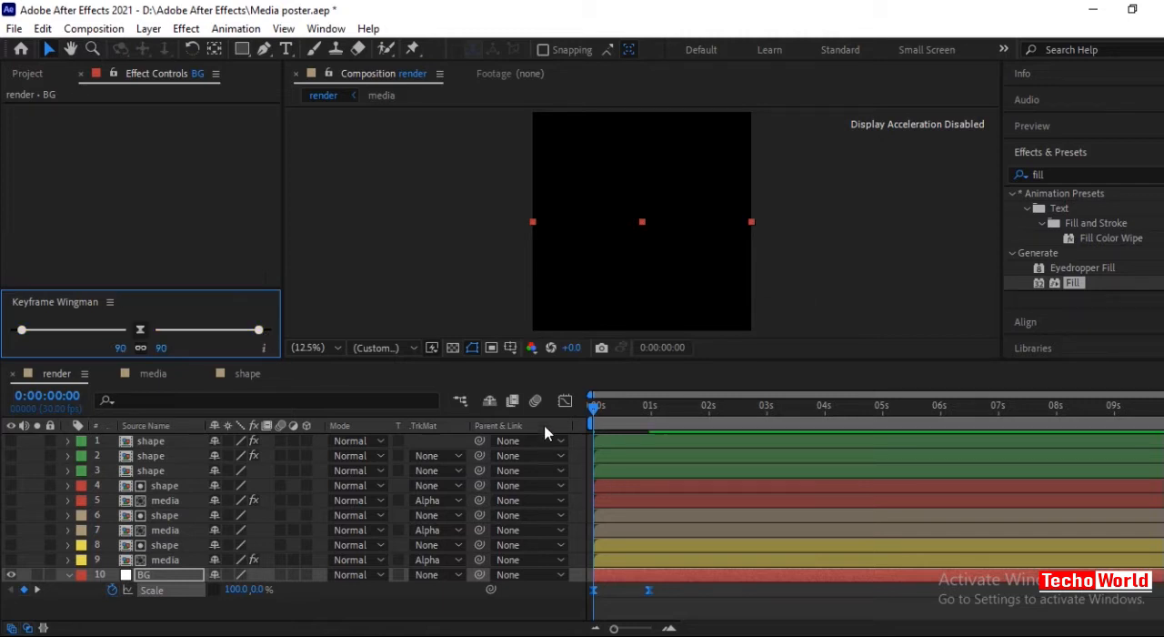
Try different Keyframe Wingman easing amounts on the BG scale keyframes while checking the speed graph, returning both sides to 90.
left_click(565, 400)
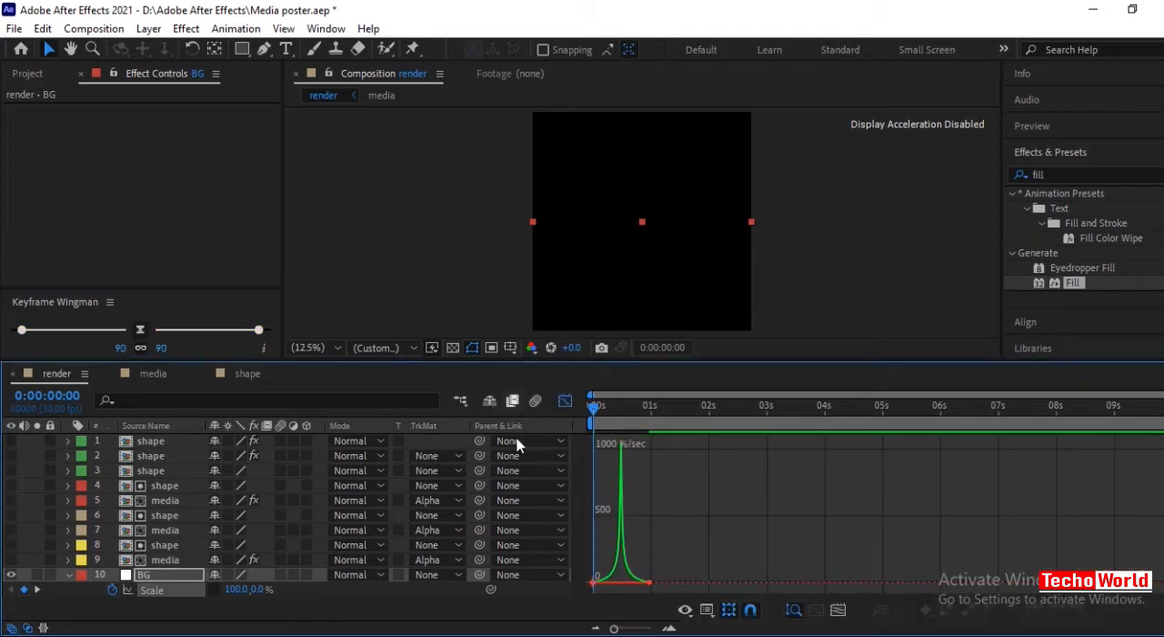
right_click(635, 518)
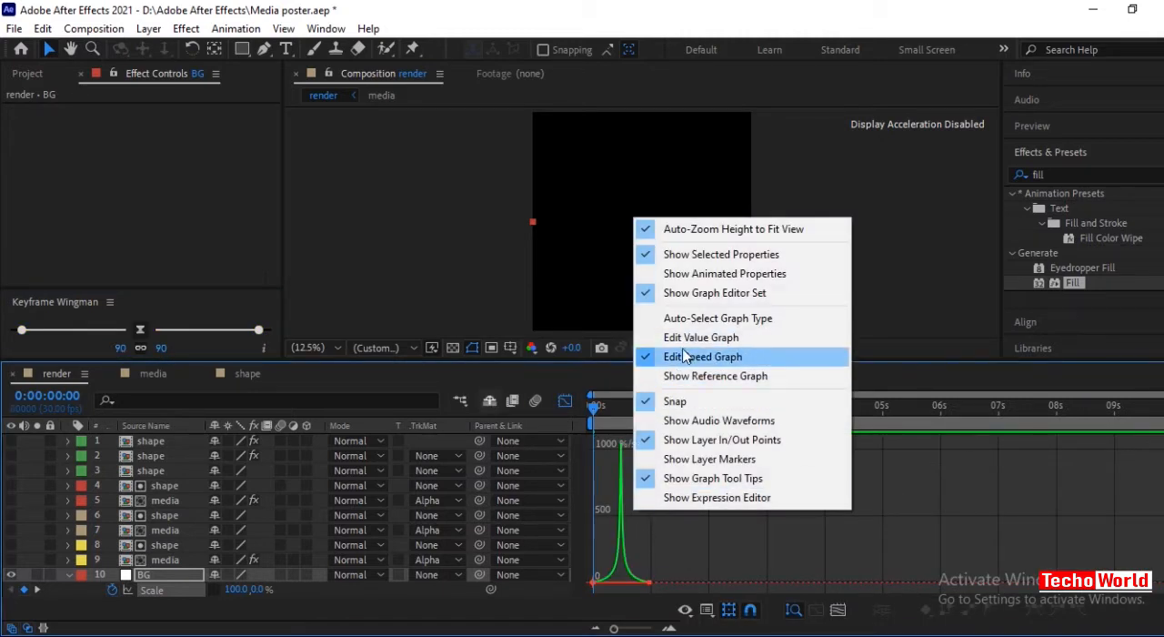
left_click(646, 516)
mouse_move(257, 335)
left_mouse_down()
mouse_move(240, 331)
mouse_move(257, 338)
left_mouse_up()
left_click_drag(673, 597, 569, 568)
left_click_drag(251, 330, 263, 359)
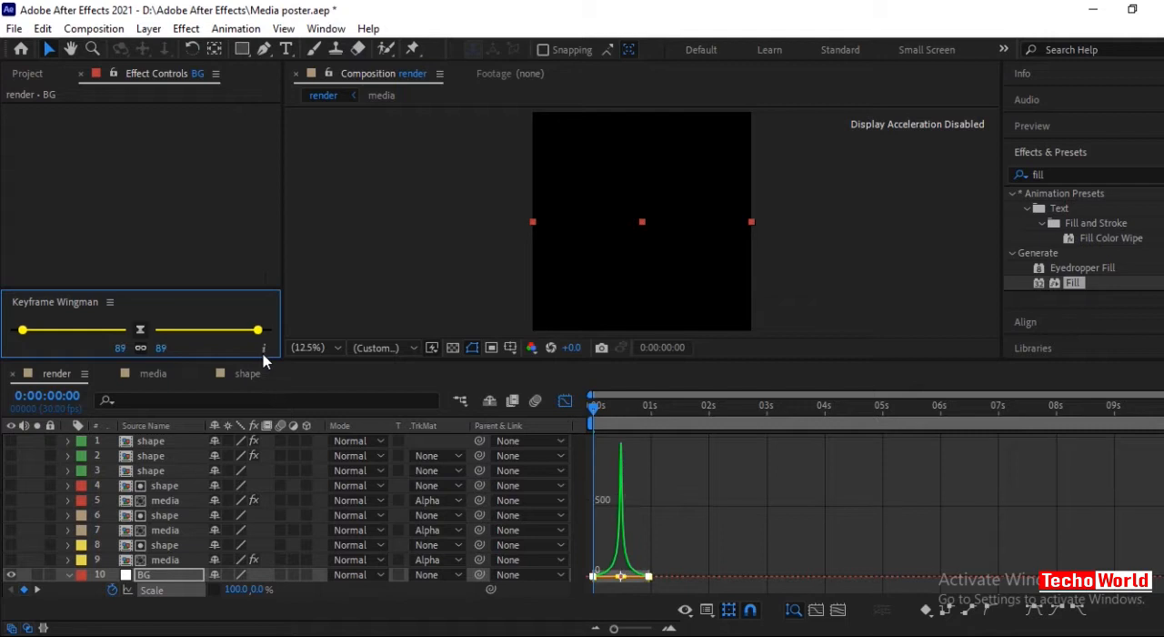
left_click_drag(263, 355, 260, 338)
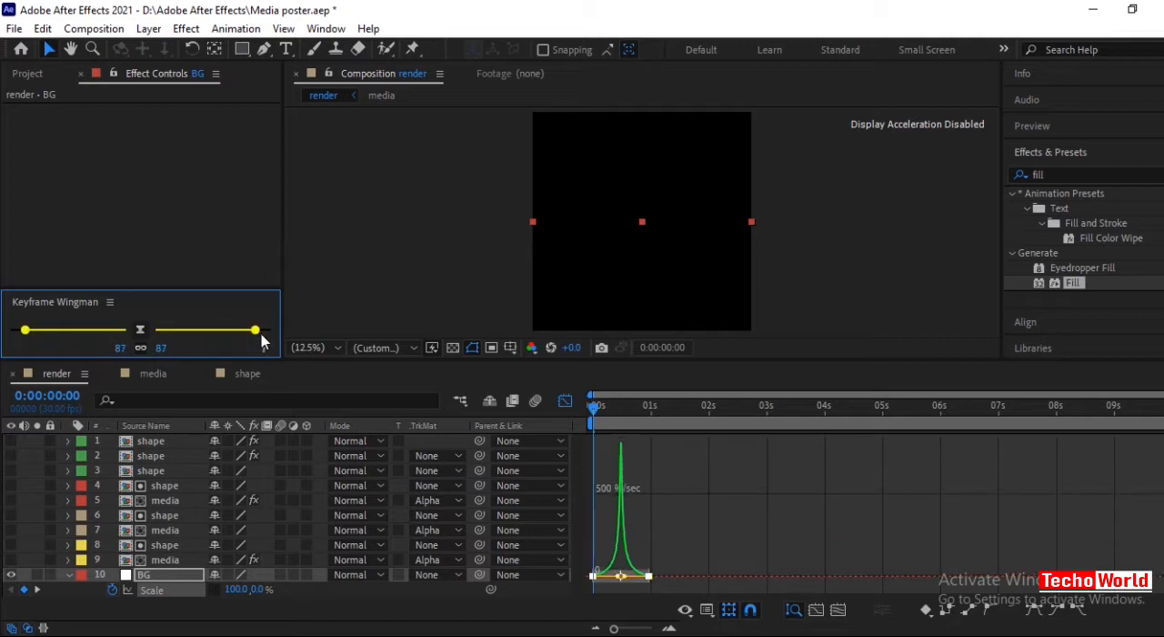
left_click_drag(264, 341, 265, 342)
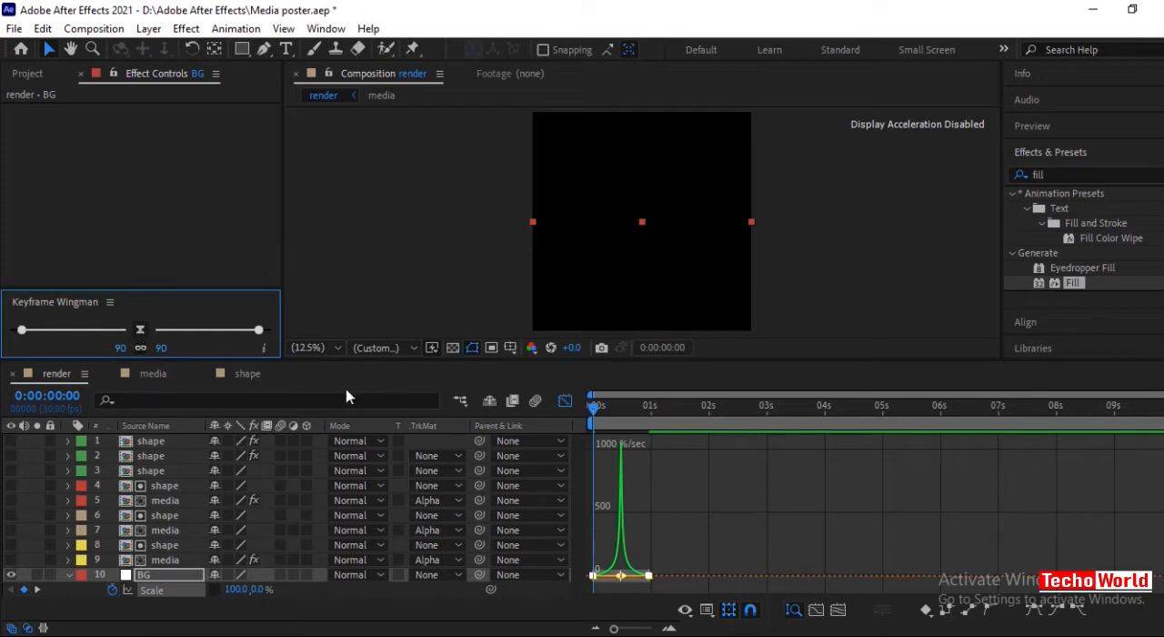
left_click(564, 401)
left_click(566, 486)
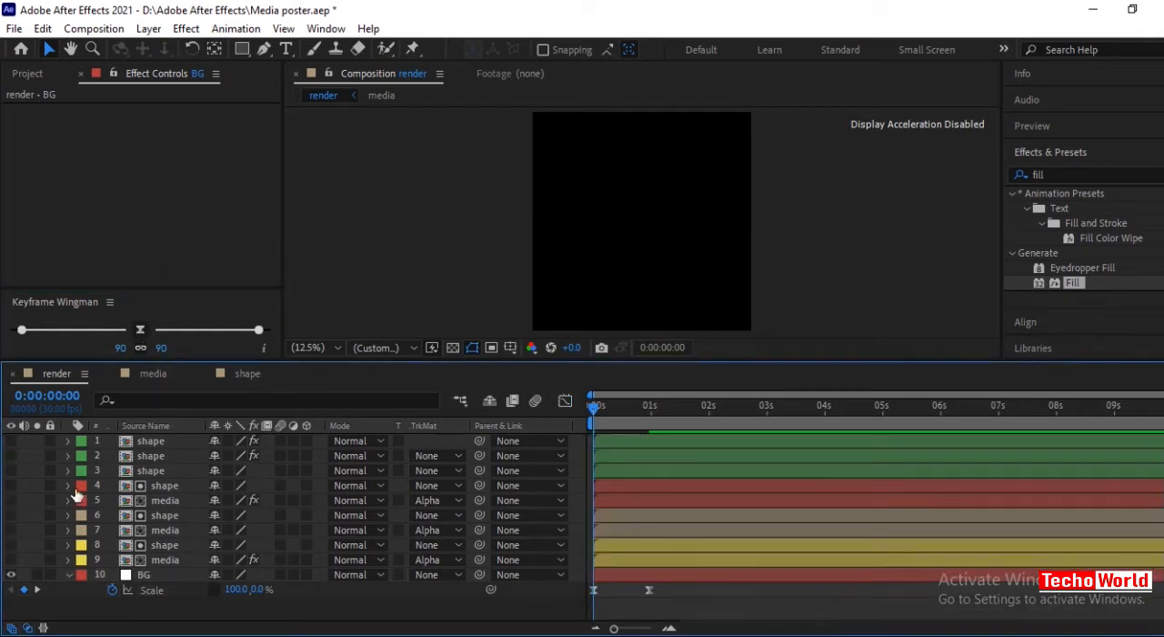
Show media layer 9 and keyframe layers 8 and 9 sliding from left of the canvas (shape about -1174, 999) at 0:00:01:00 into place at 0:00:02:00.
left_click(11, 559)
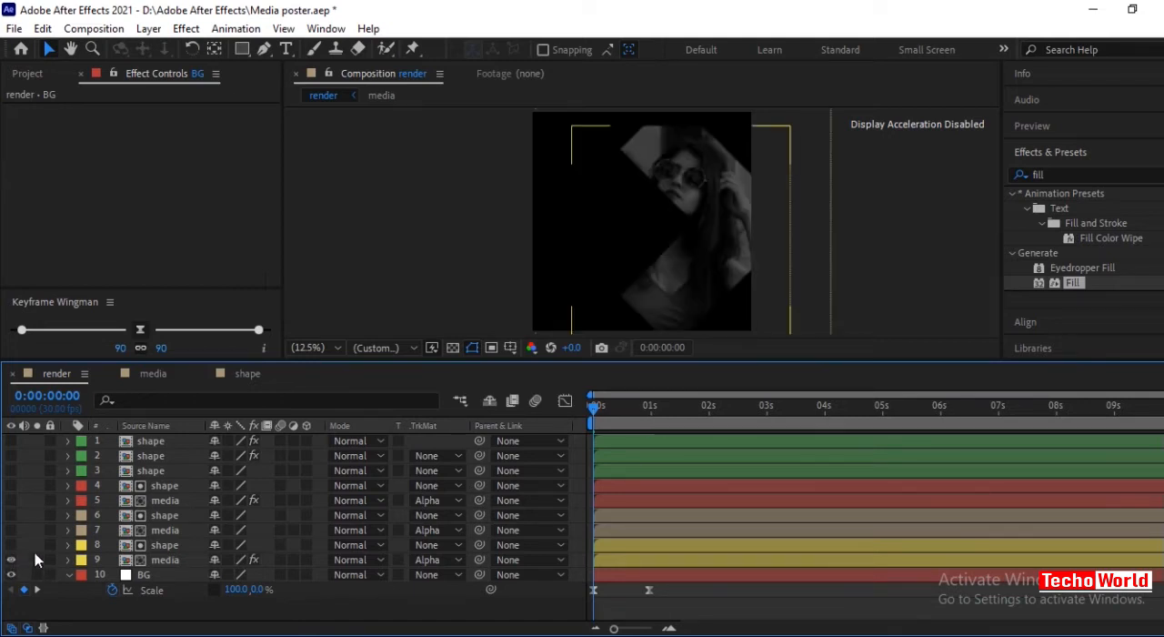
left_click_drag(25, 543, 36, 560)
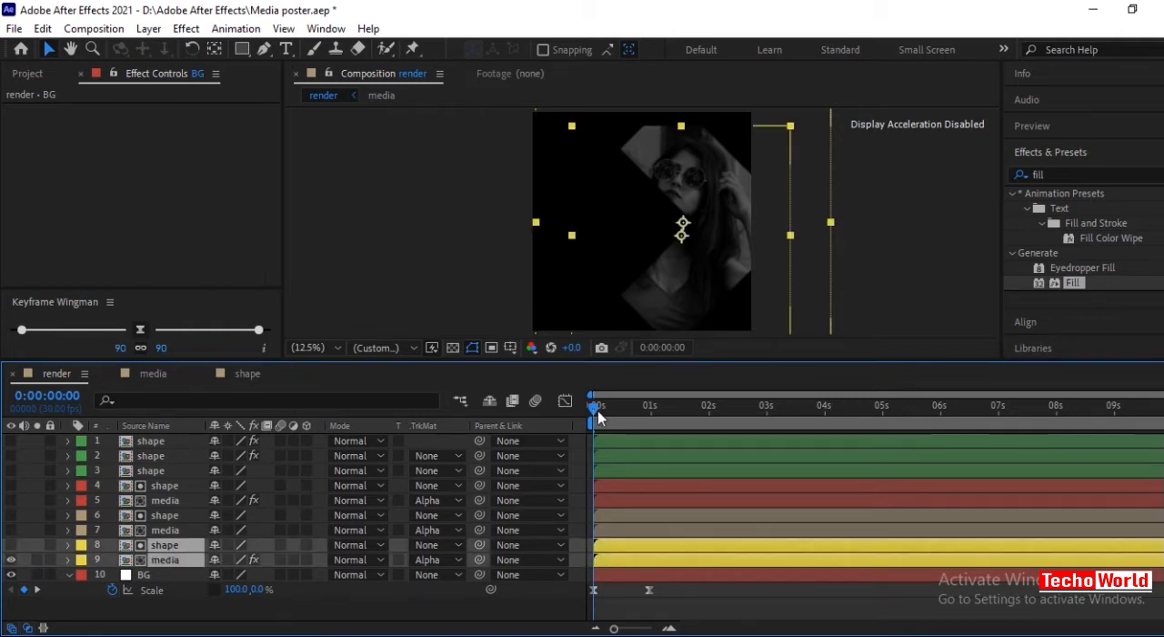
left_click_drag(593, 405, 711, 430)
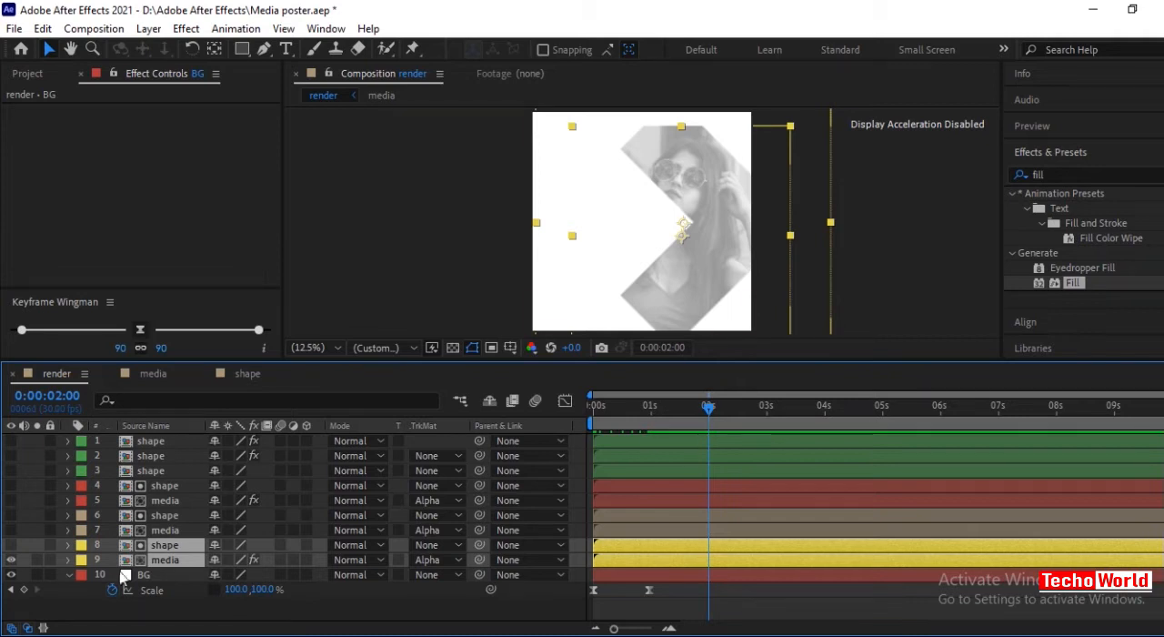
key("p")
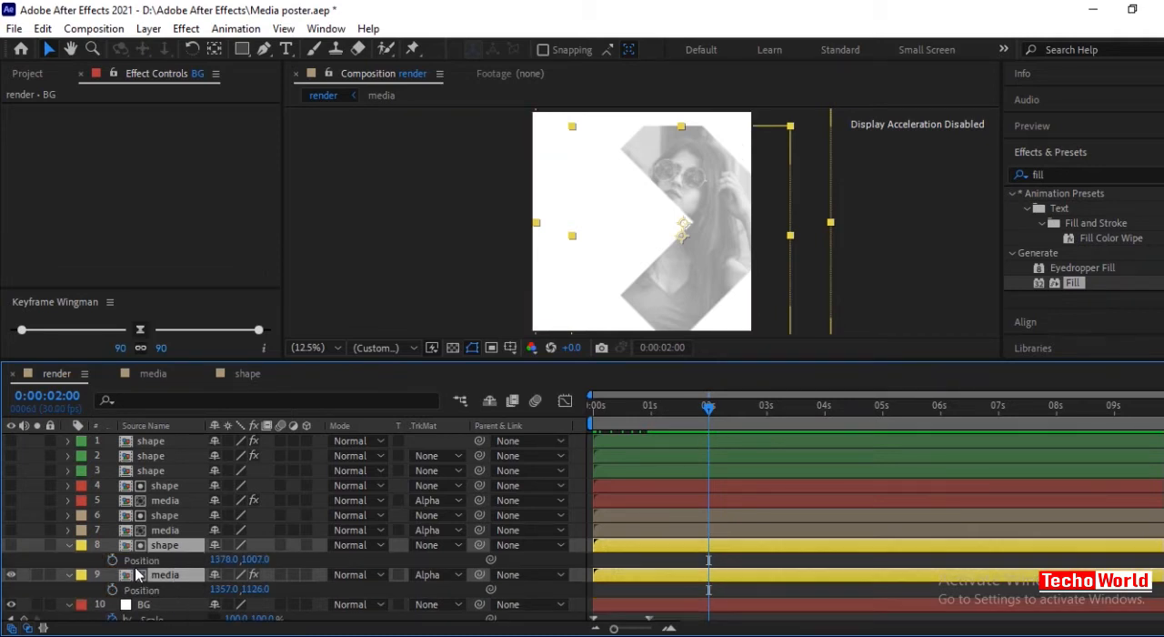
left_click(110, 564)
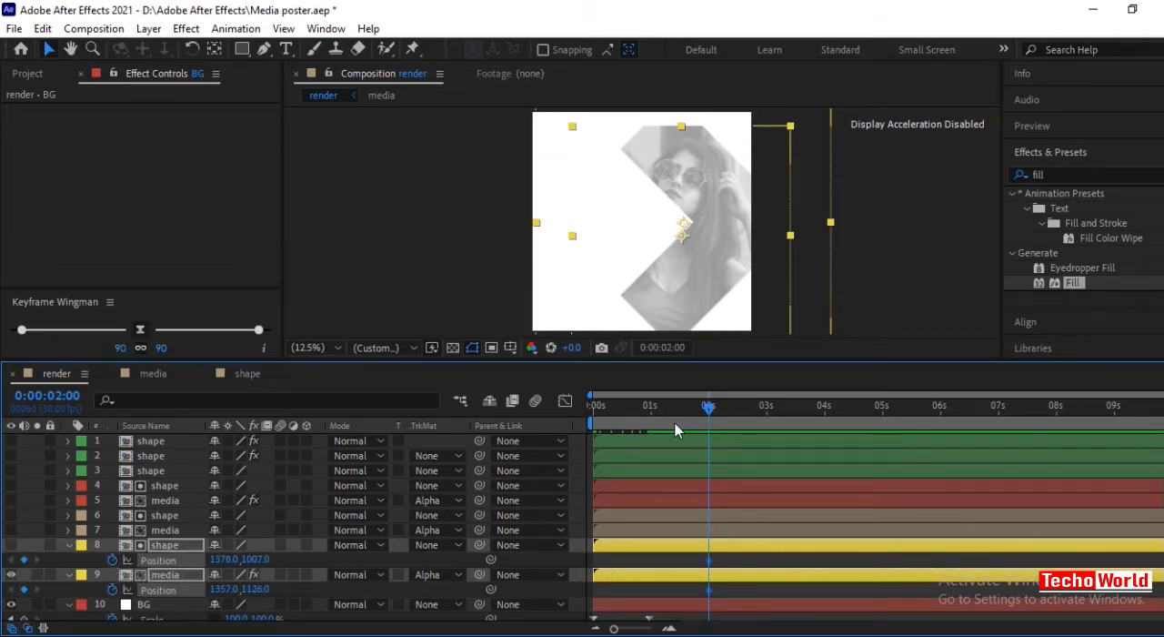
left_click_drag(709, 409, 650, 424)
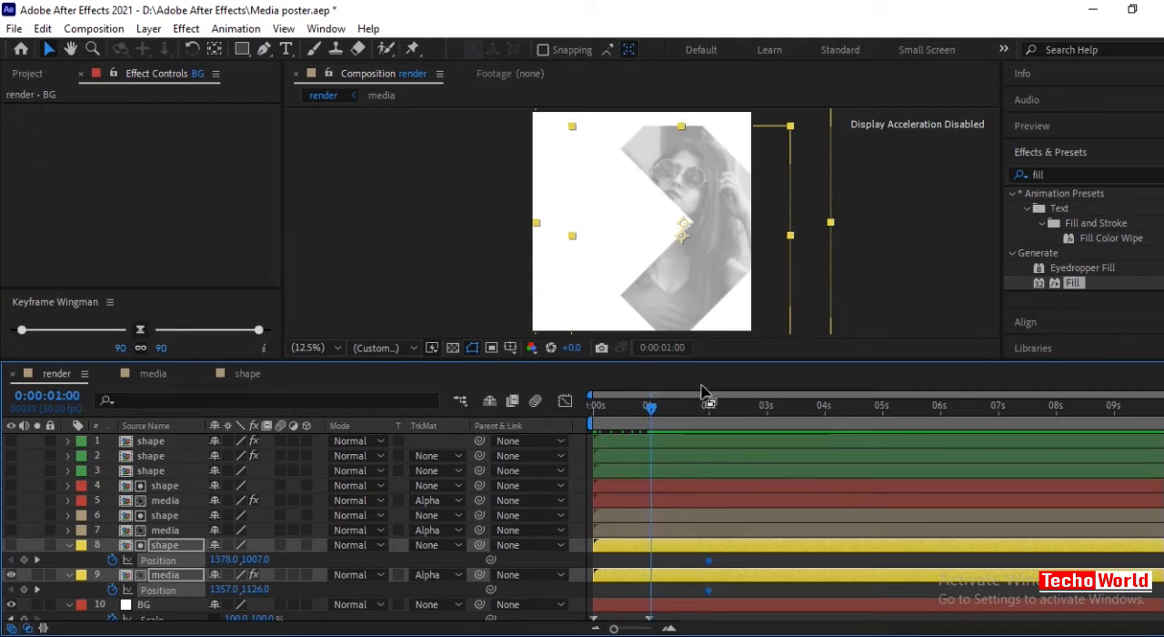
left_click_drag(733, 304, 455, 302)
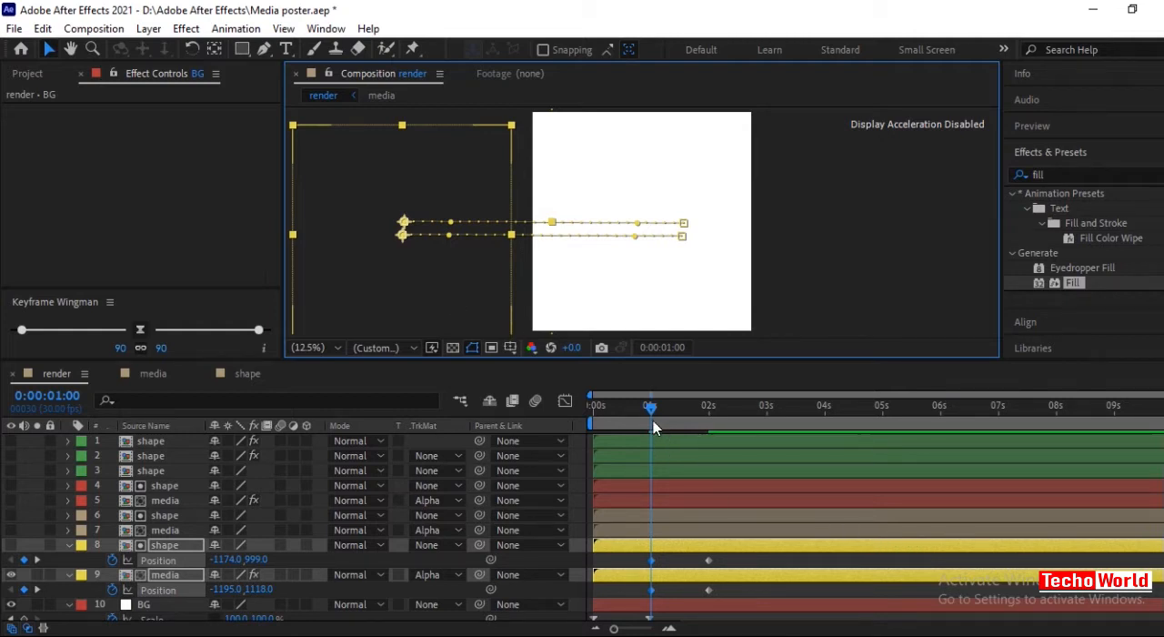
Apply Keyframe Wingman easing of 90 on both sides to the position keyframes of layers 8 and 9, and collapse both layers.
left_click_drag(653, 420, 710, 426)
left_click_drag(771, 559, 636, 593)
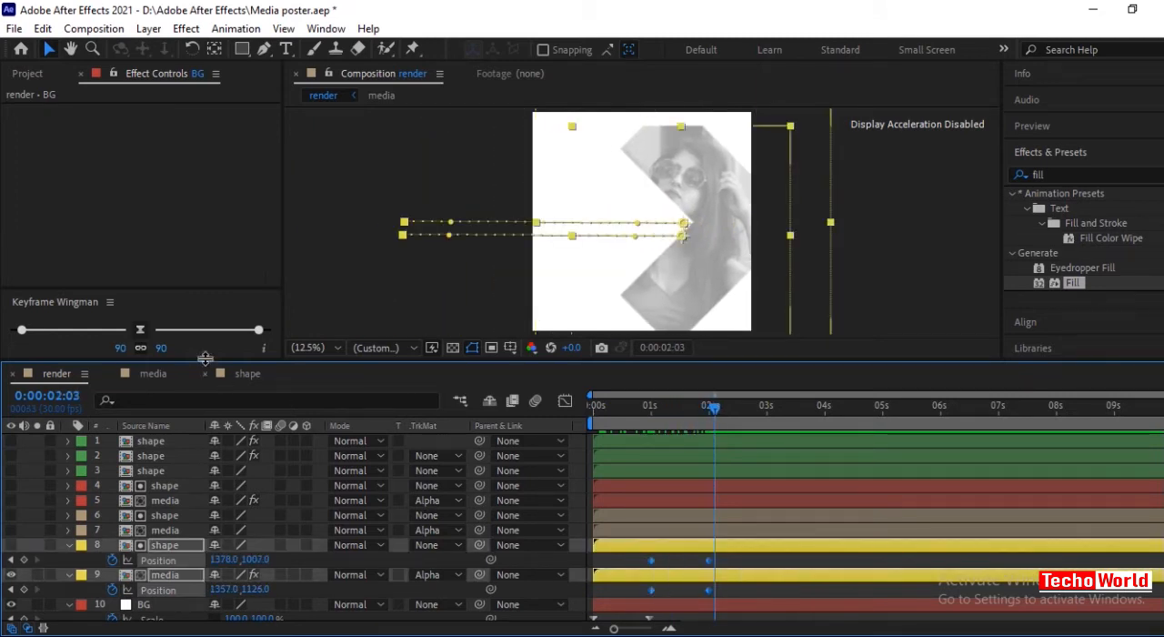
left_click(141, 335)
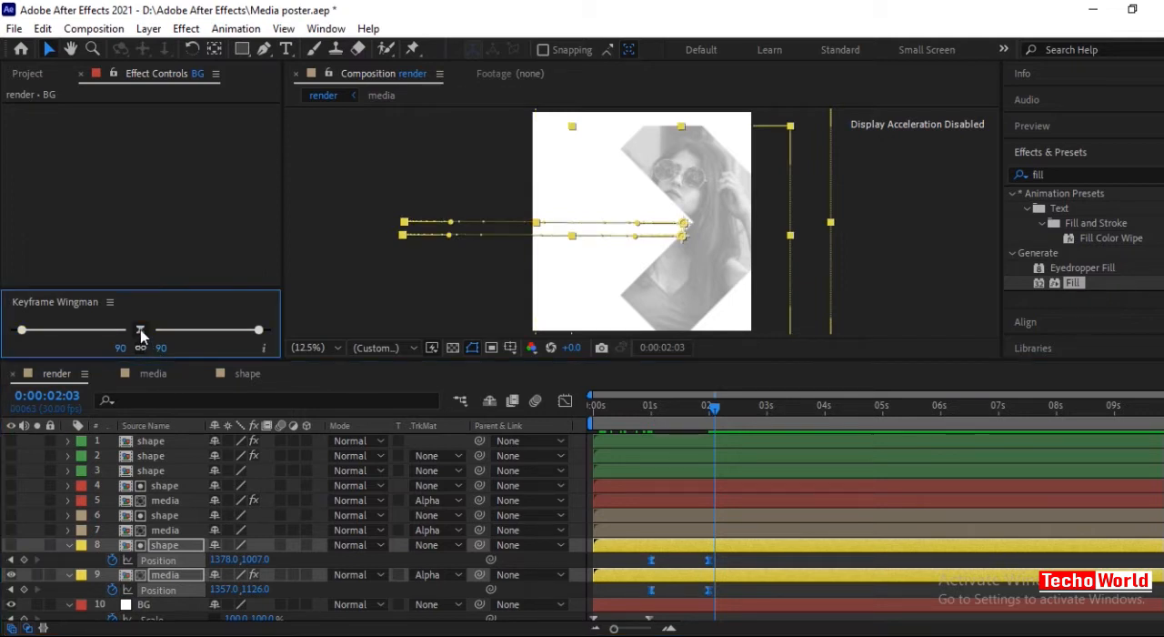
left_click(173, 233)
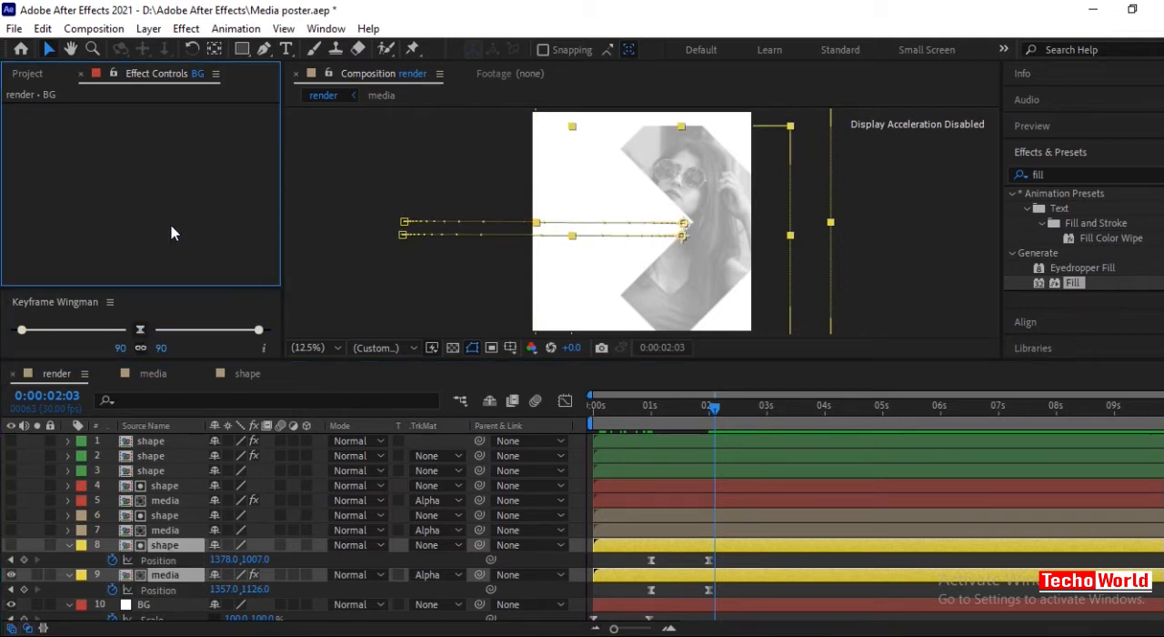
left_click(70, 545)
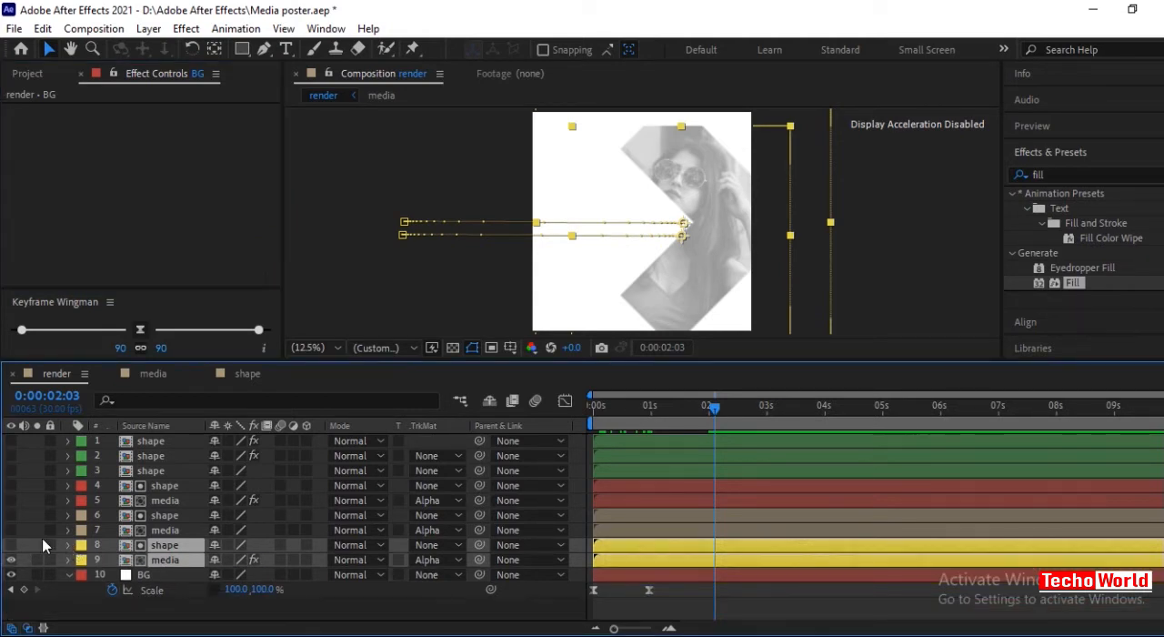
Show media layer 7 and keyframe layers 6 and 7 sliding from left of the canvas (shape about -960, 985) at 0:00:00:29 into place at 0:00:02:02.
left_click_drag(27, 518, 64, 535)
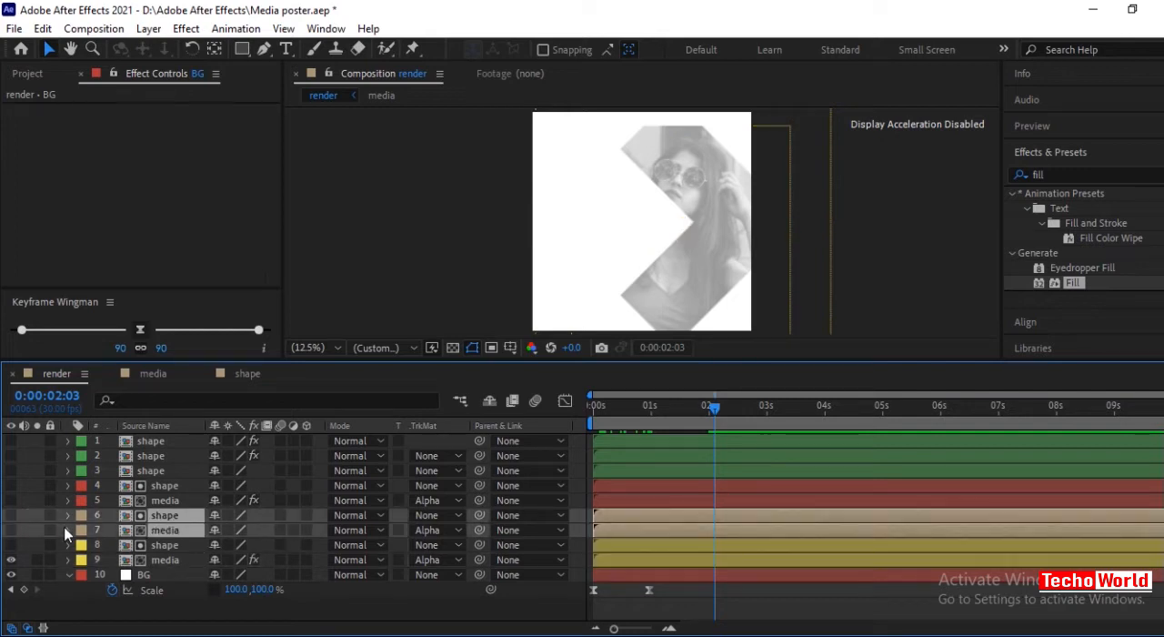
key("p")
left_click(112, 530)
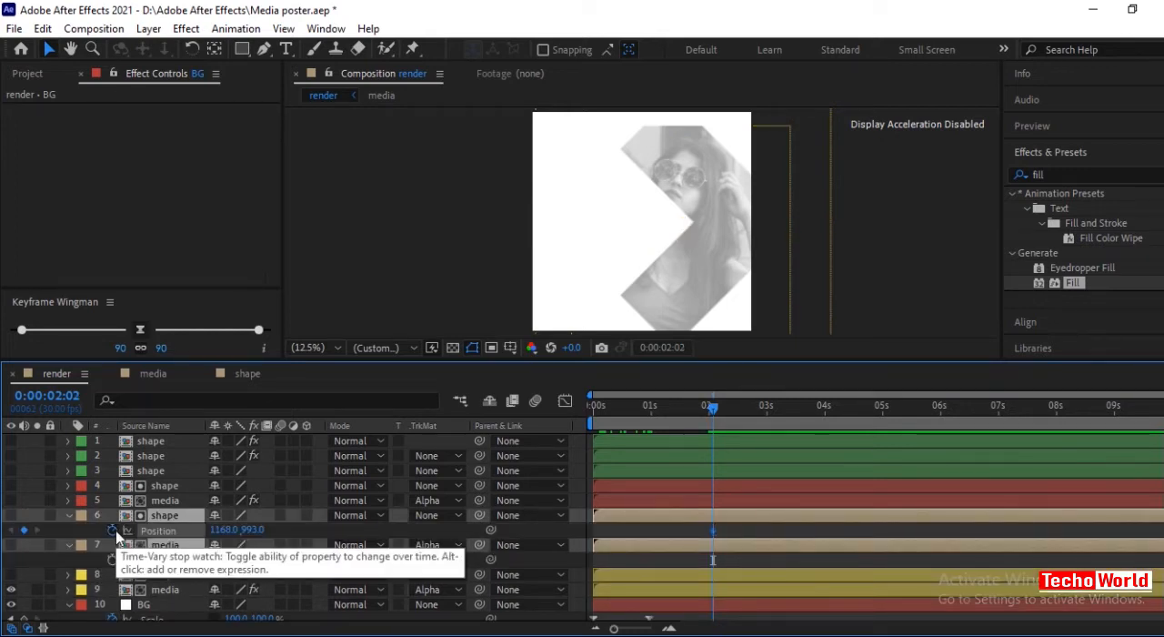
left_click_drag(713, 410, 651, 426)
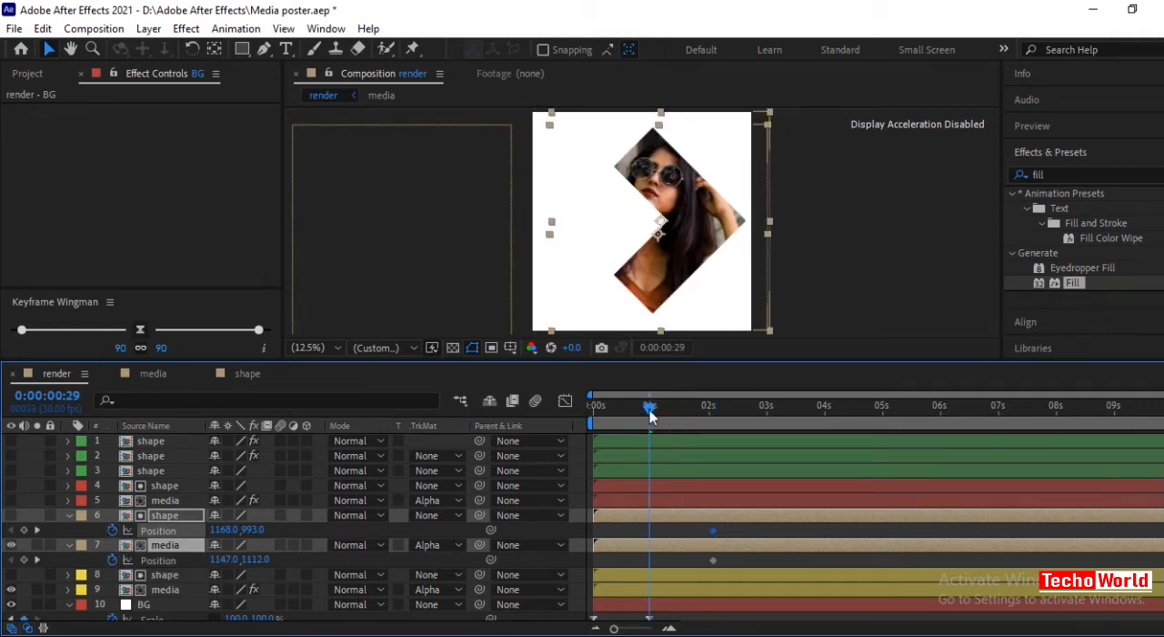
left_click_drag(689, 254, 456, 250)
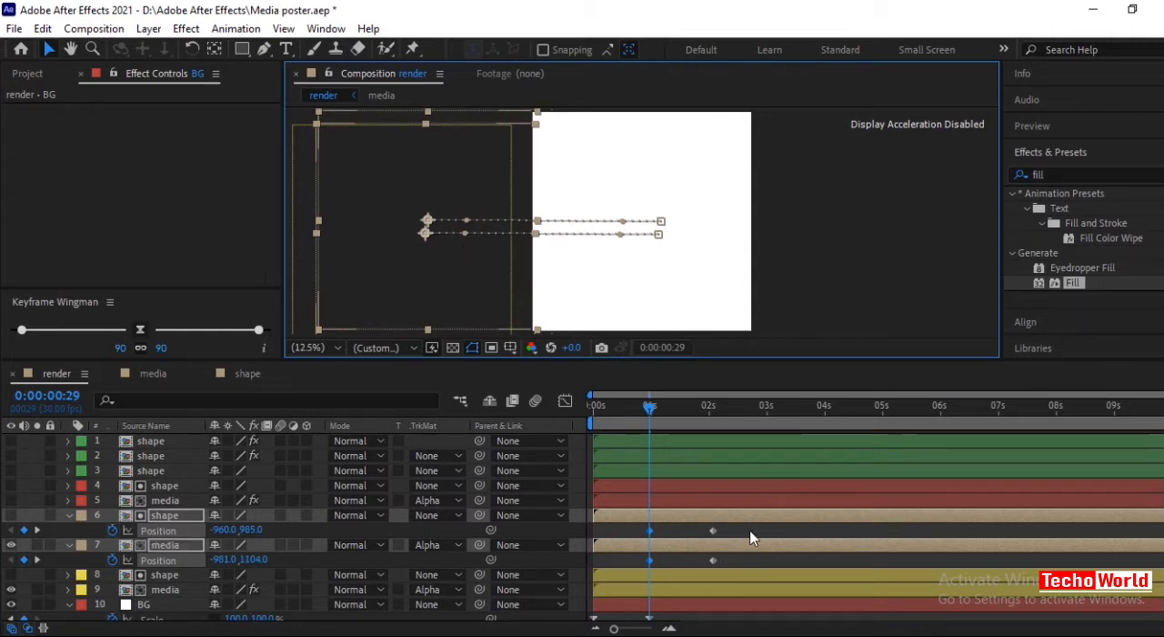
Ease the position keyframes of layers 6 and 7 to 90 on both sides, preview the slide-in up to 0:00:02:02, and collapse both layers.
left_click_drag(754, 524, 646, 571)
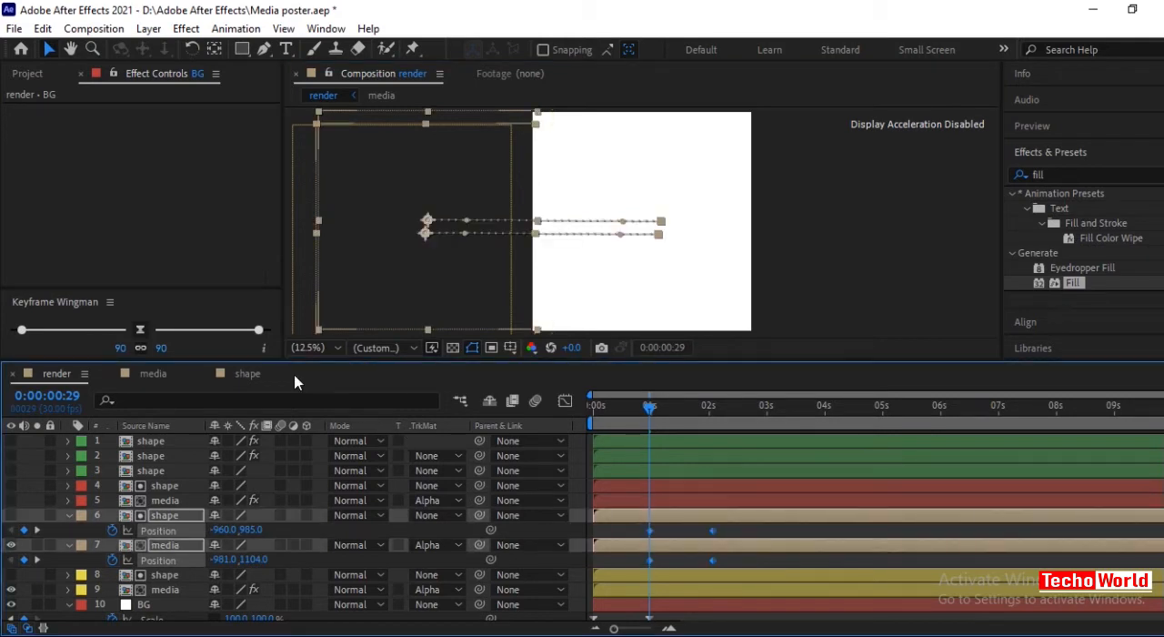
left_click(142, 330)
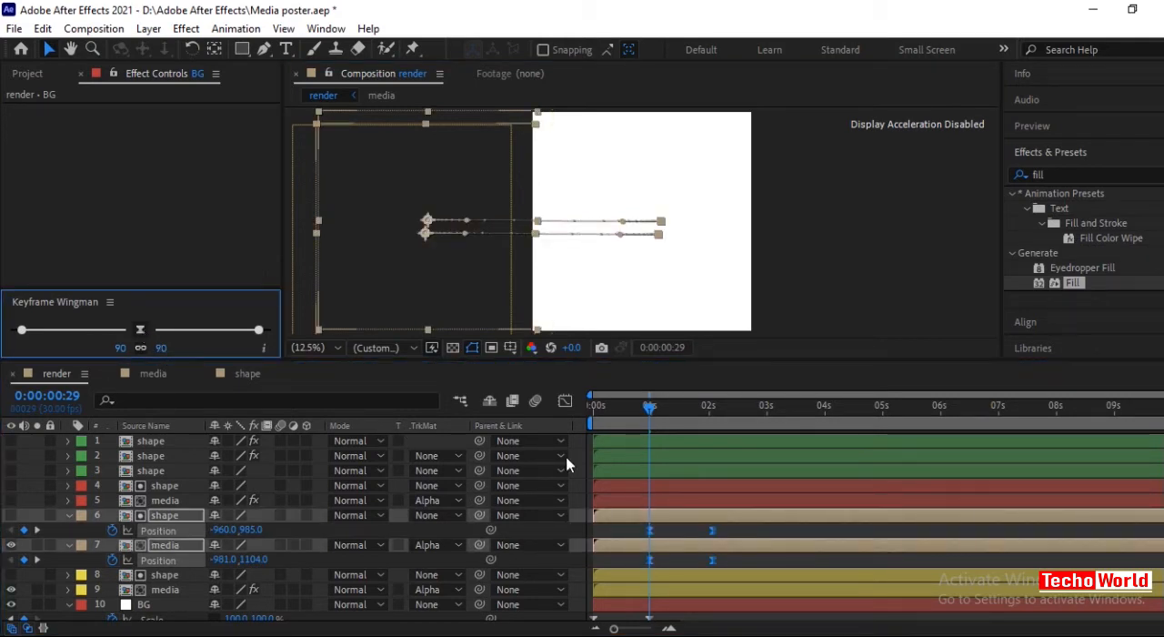
left_click(685, 414)
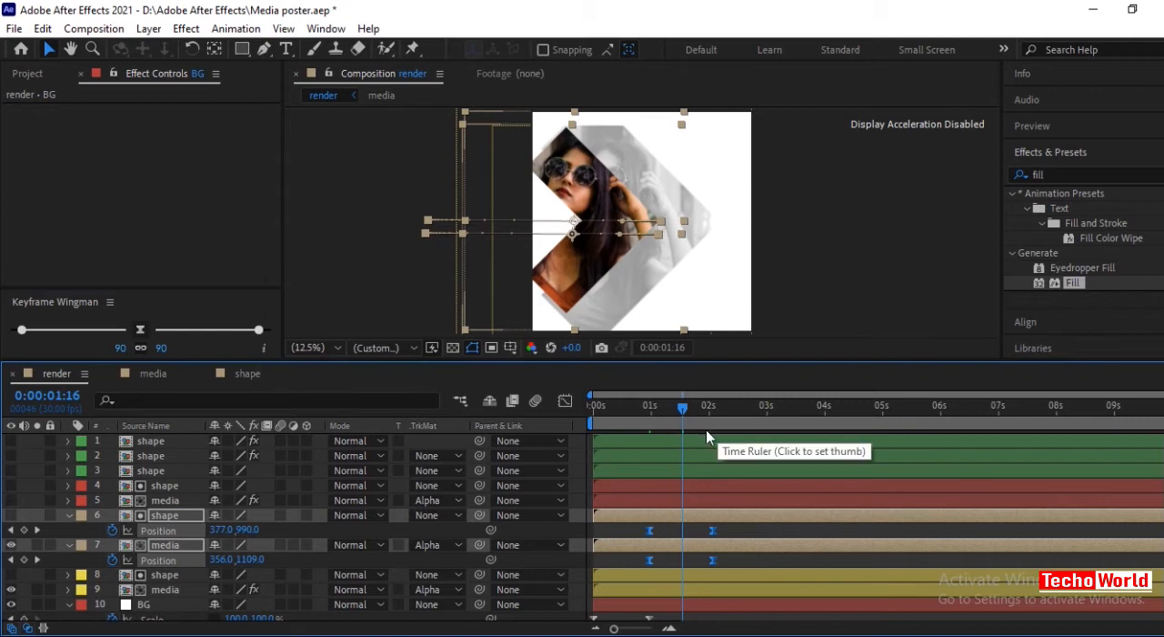
left_click(699, 409)
mouse_move(706, 411)
left_mouse_down()
mouse_move(595, 410)
mouse_move(715, 410)
left_mouse_up()
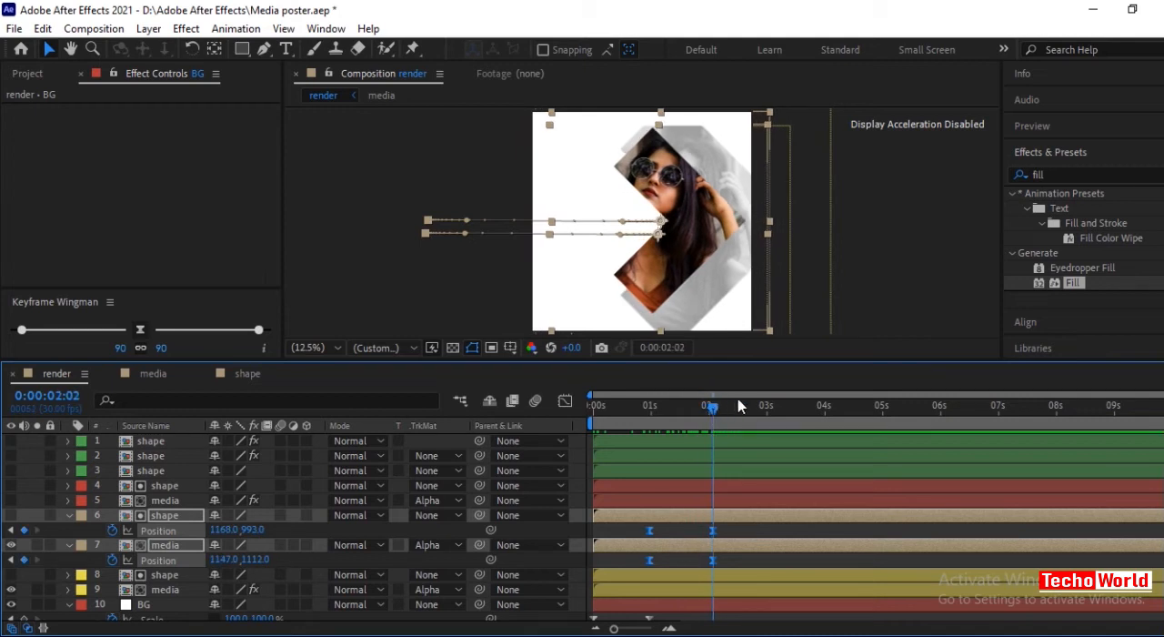
left_click(67, 515)
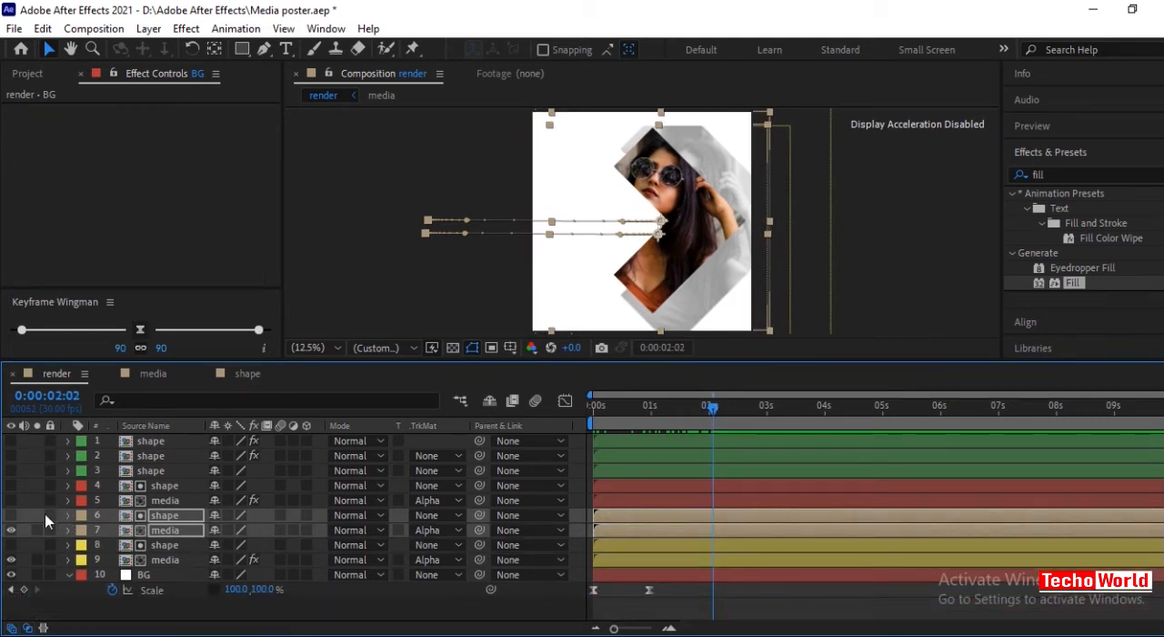
Show media layer 5 and keyframe layers 4 and 5 sliding from left of the canvas (shape about -707, 985) at 0:00:01:00 into place at 0:00:02:02.
left_click(11, 500)
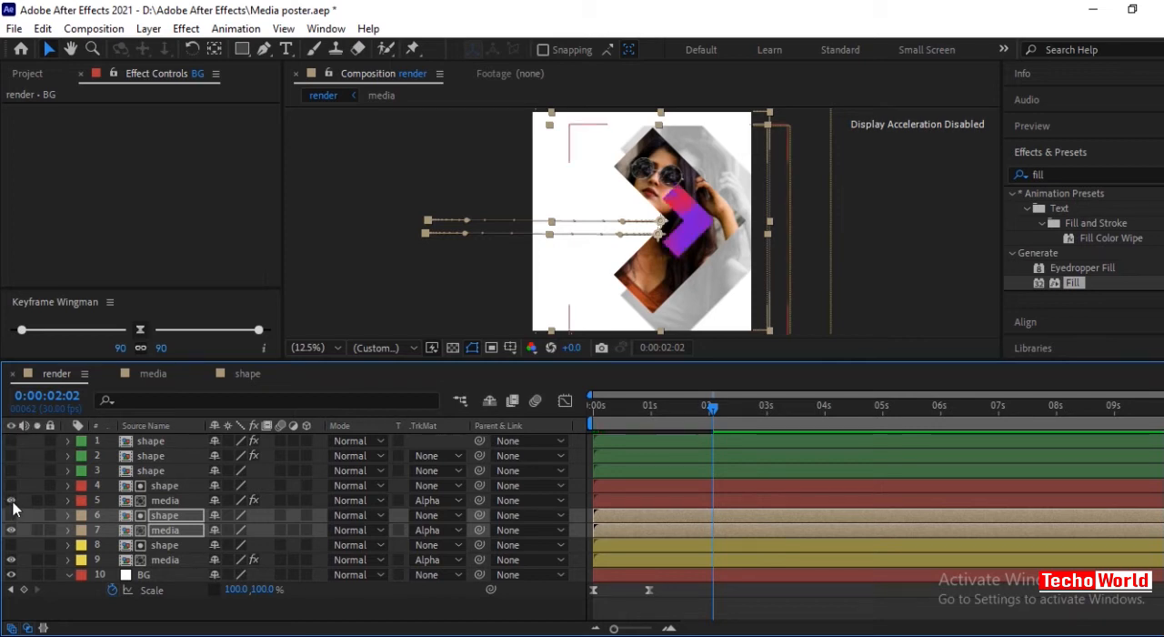
left_click(35, 488)
left_click(45, 499, "shift")
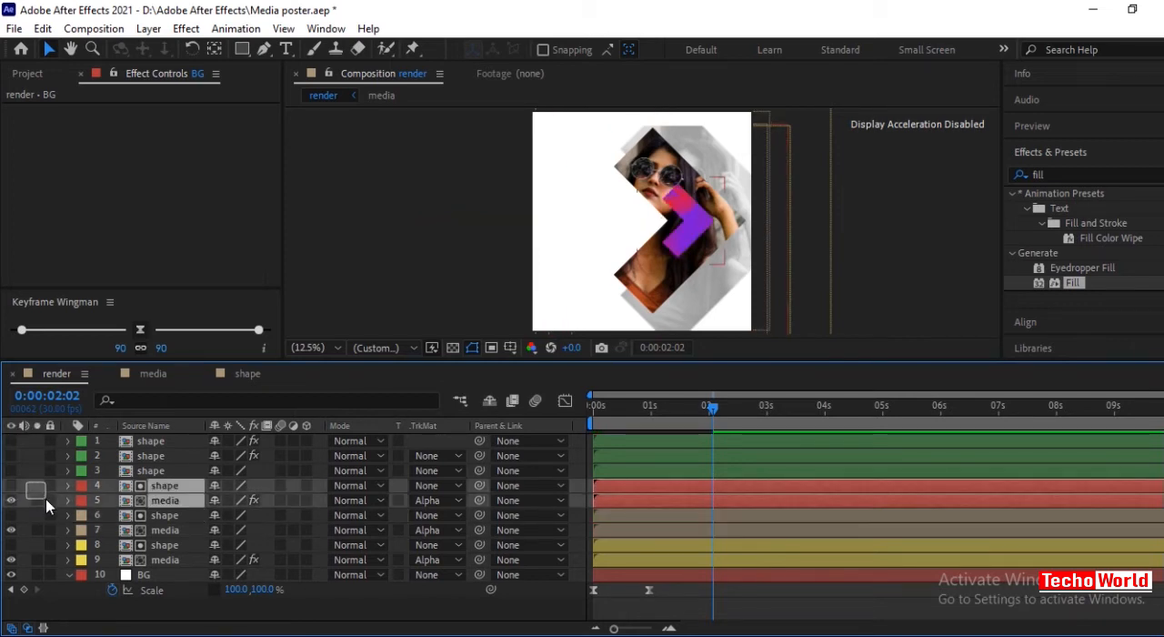
key("p")
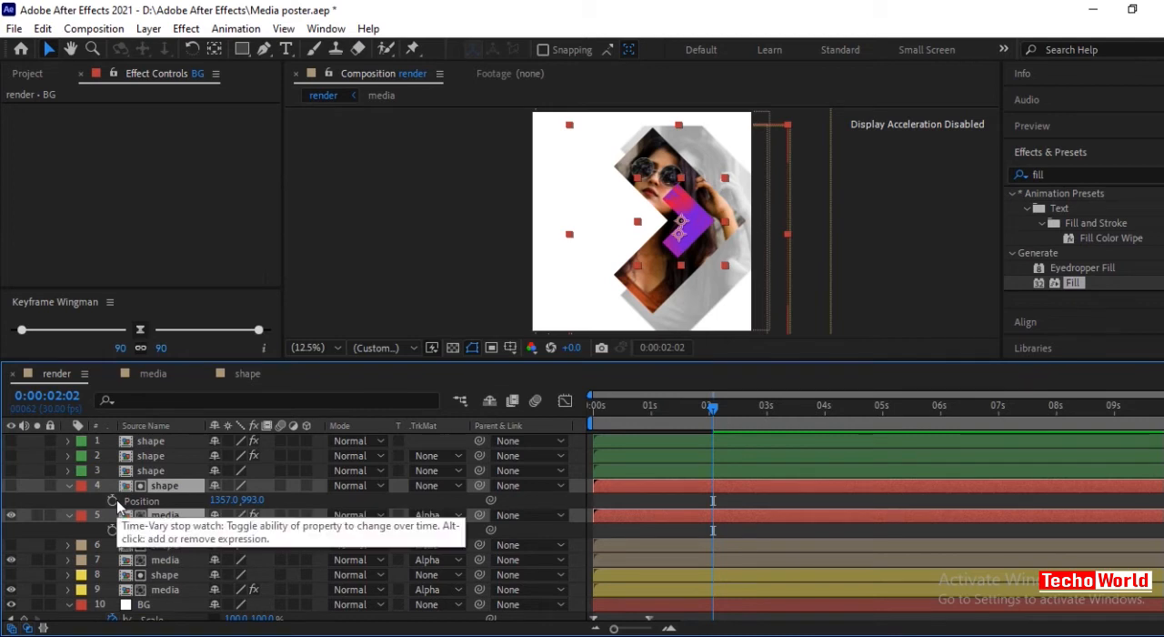
left_click(115, 500)
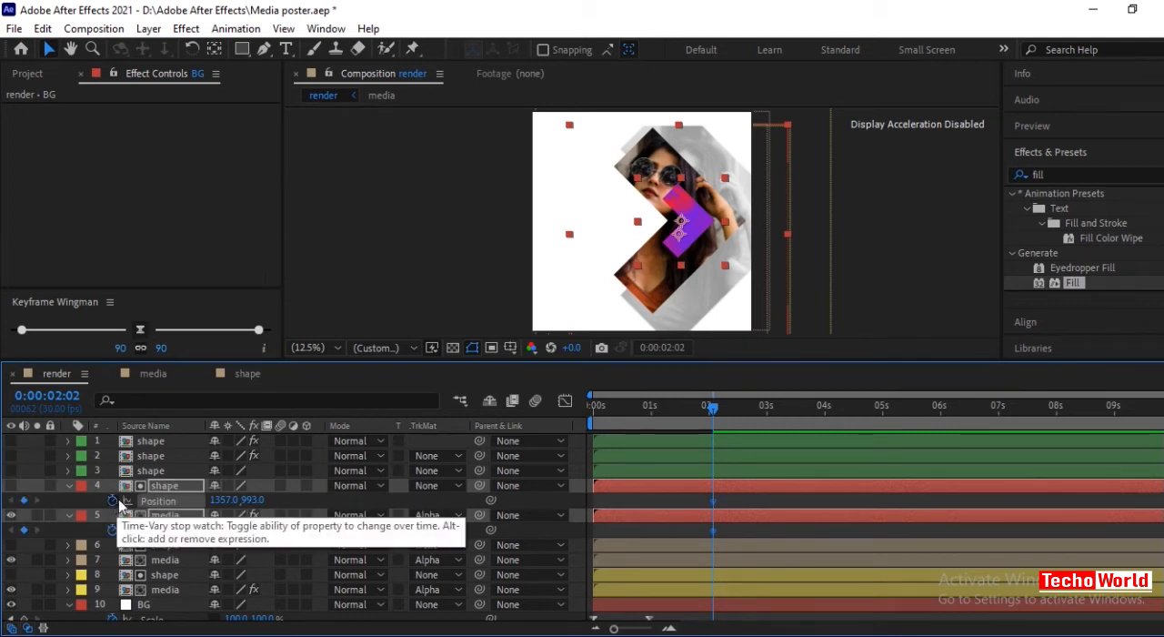
left_click(112, 529)
left_click_drag(713, 410, 651, 416)
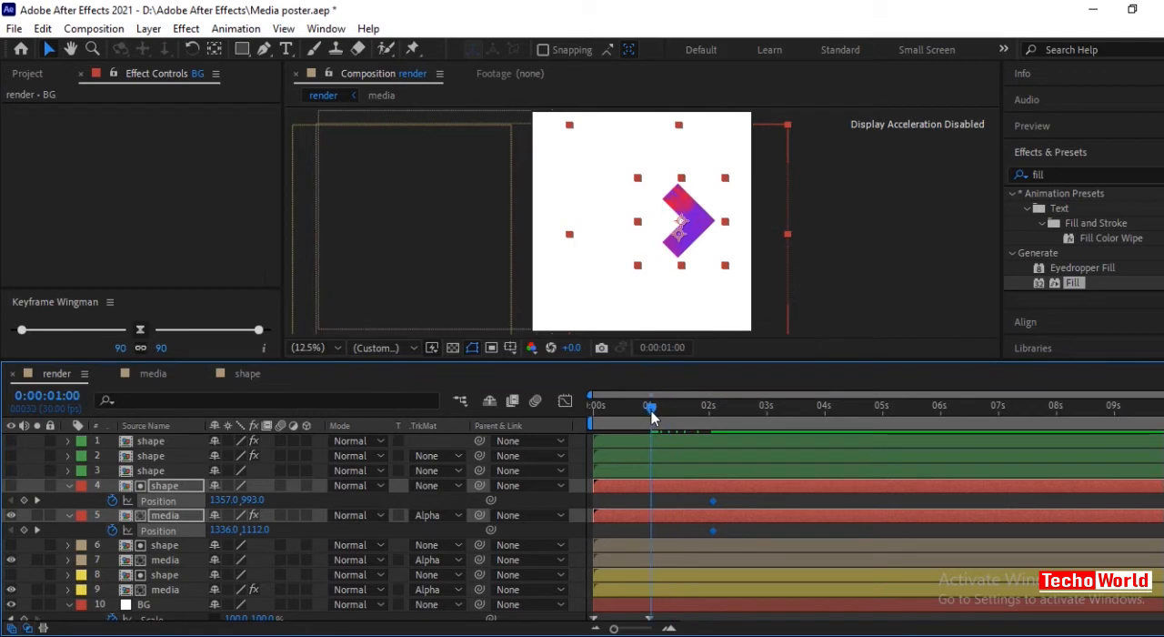
left_click_drag(701, 230, 471, 227)
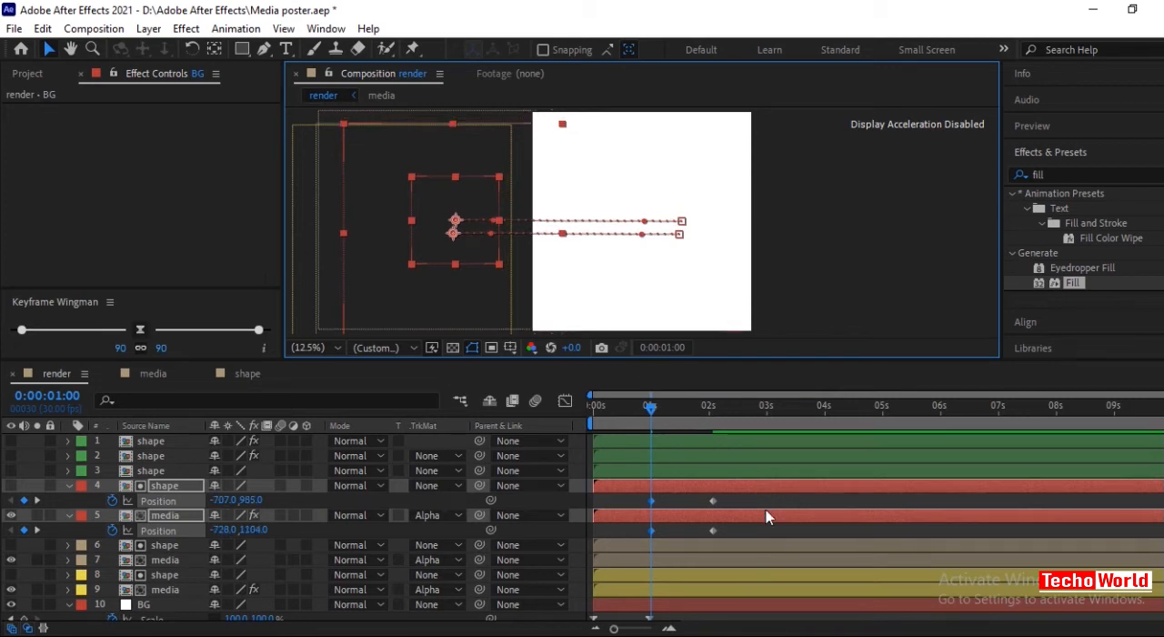
Ease the position keyframes of layers 4 and 5 to 90 on both sides and return the playhead to 0:00:00:00.
left_click_drag(762, 491, 635, 540)
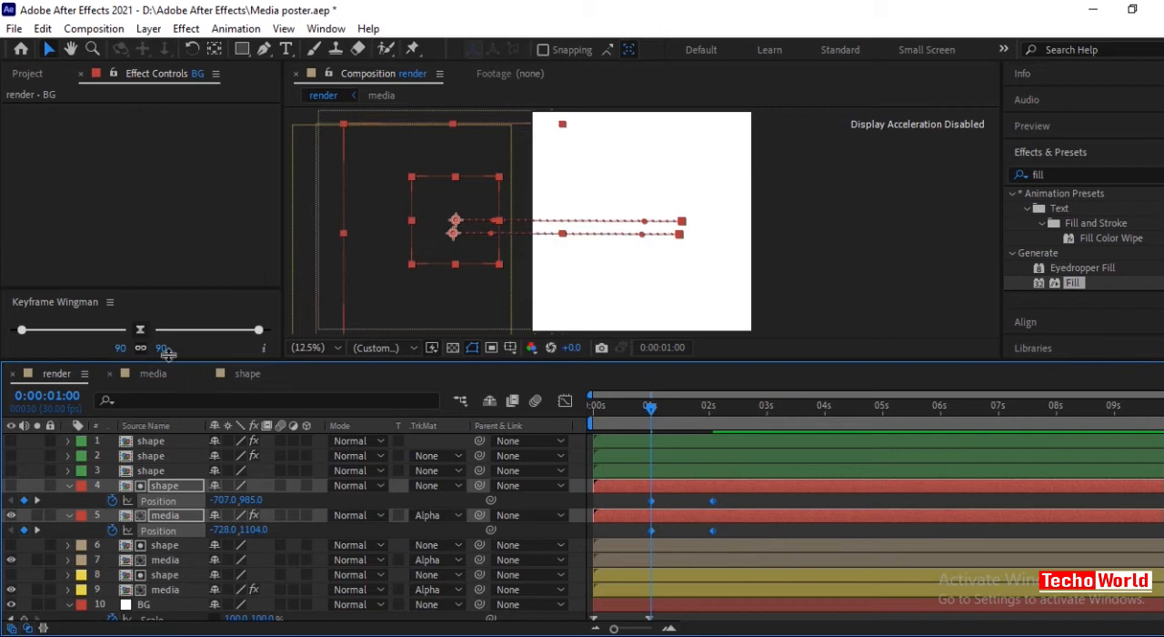
left_click(141, 330)
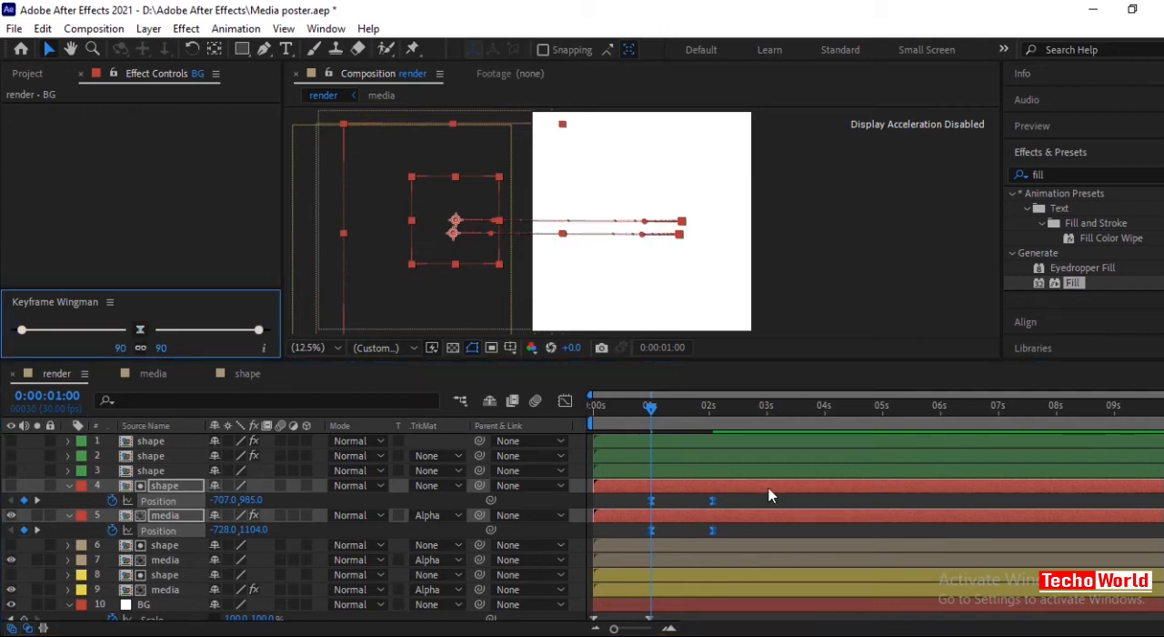
left_click(611, 409)
left_click_drag(630, 420, 593, 430)
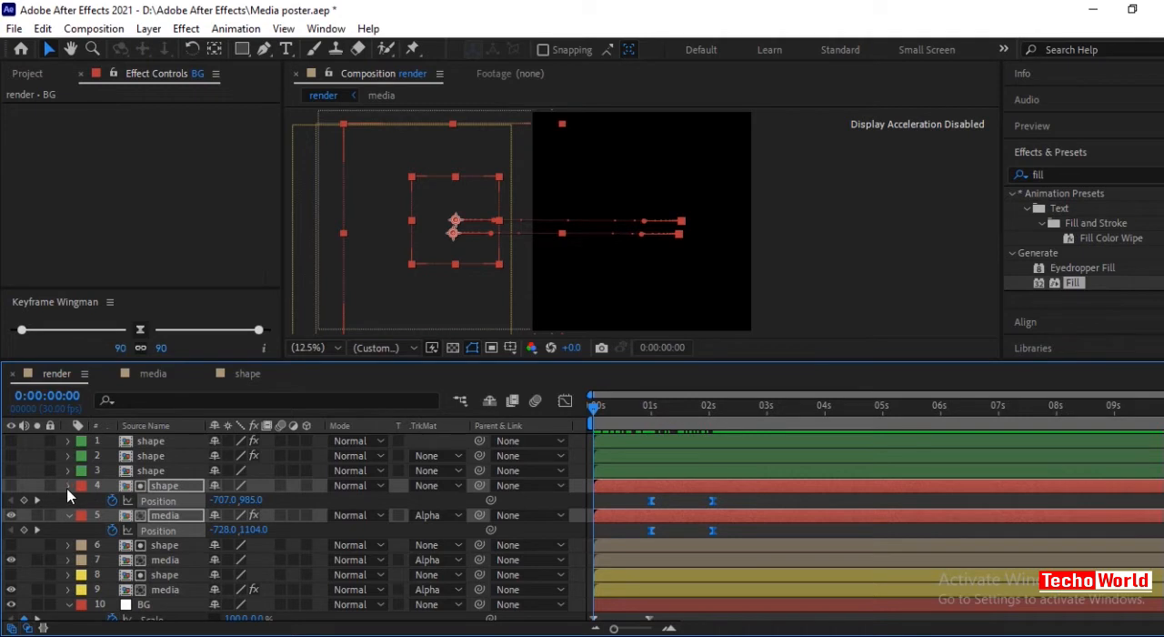
Collapse layers 4 and 5 and shift layers 6 and 7 to start about 7 frames in.
left_click(67, 487)
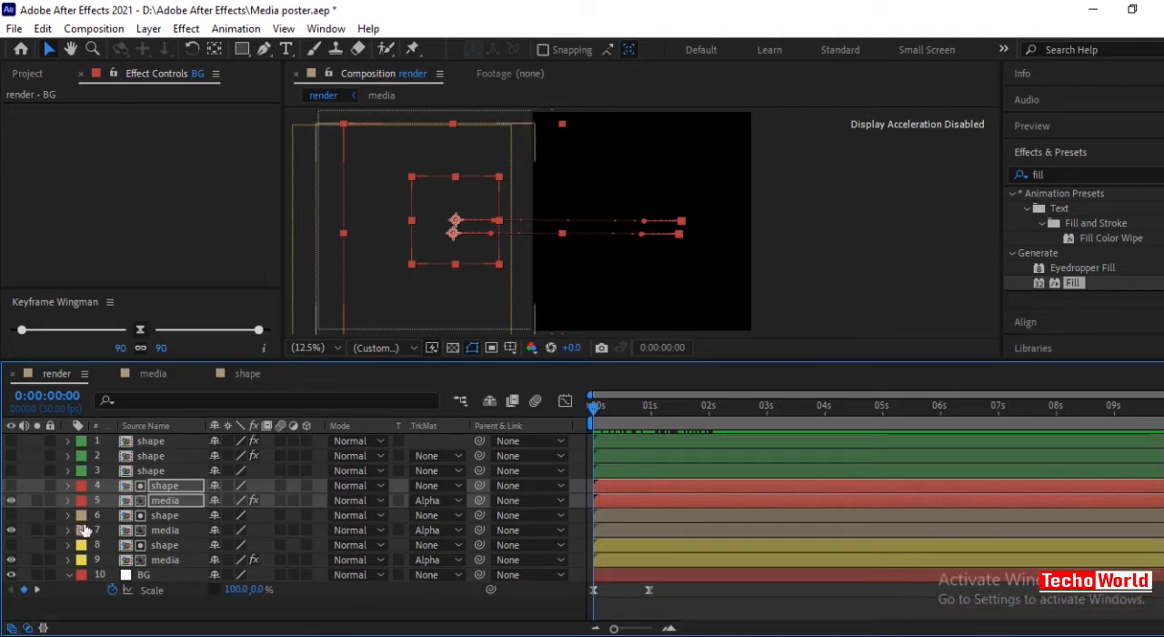
left_click_drag(26, 519, 38, 535)
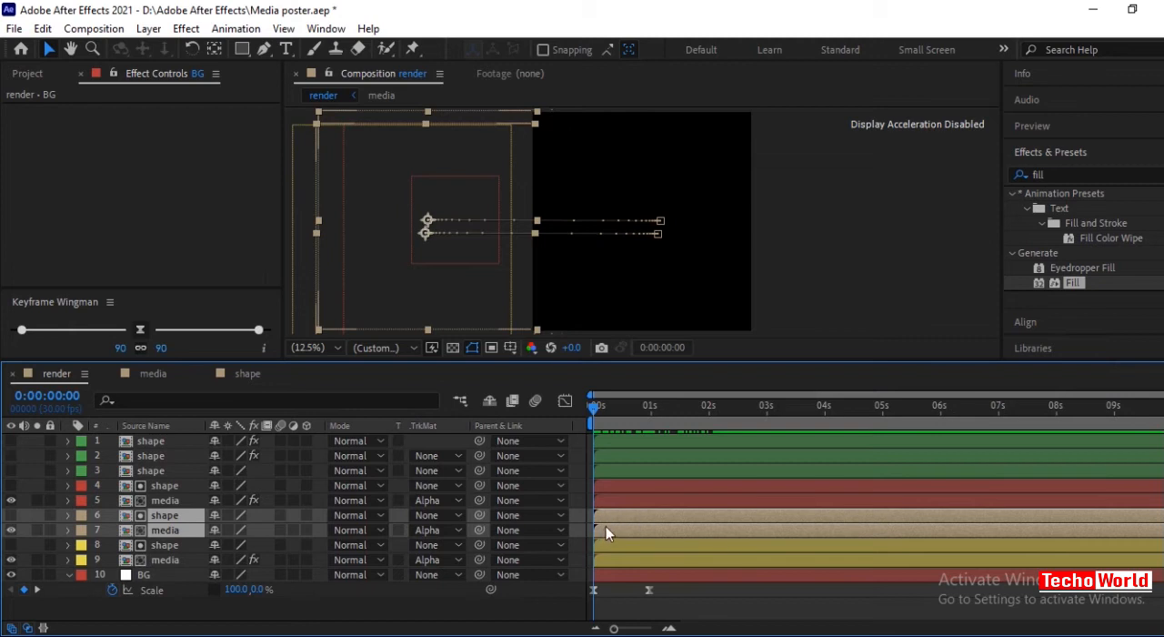
left_click_drag(605, 526, 619, 522)
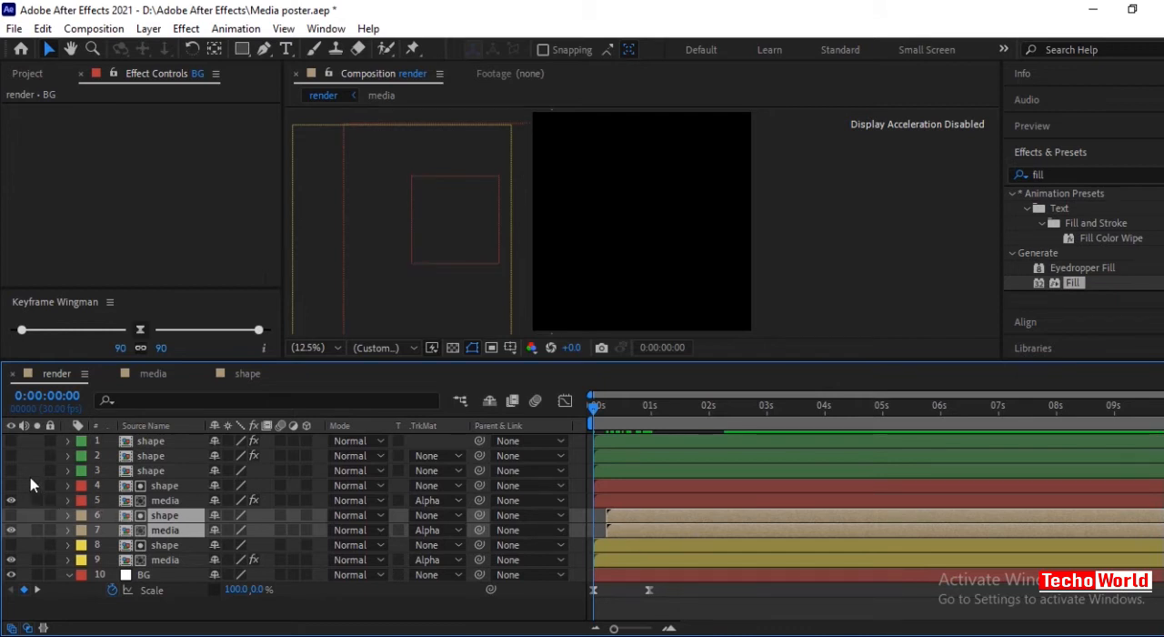
Shift layers 4 and 5 to start about 13 frames in and preview the staggered slide-ins up to 0:00:01:25.
left_click_drag(30, 476, 36, 494)
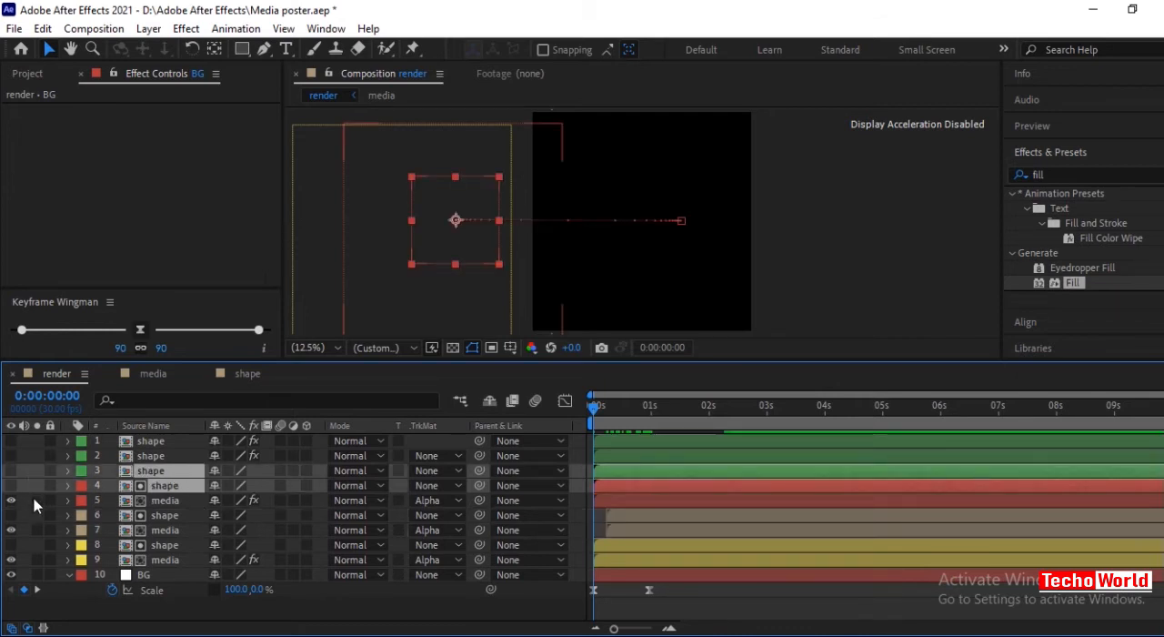
left_click(33, 489)
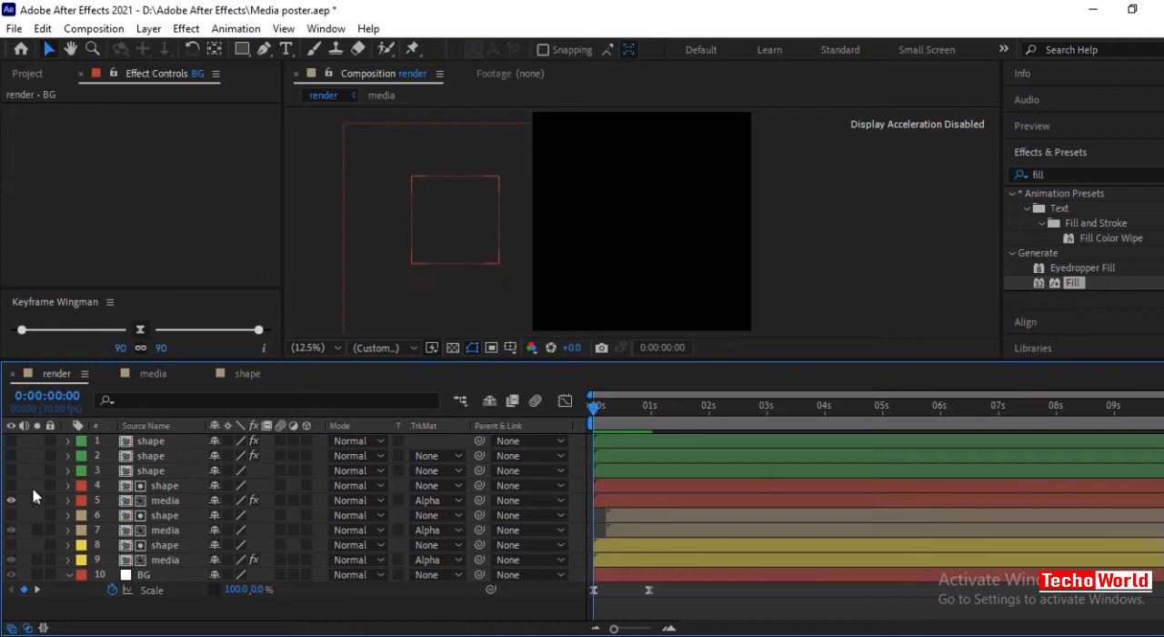
left_click_drag(27, 480, 58, 496)
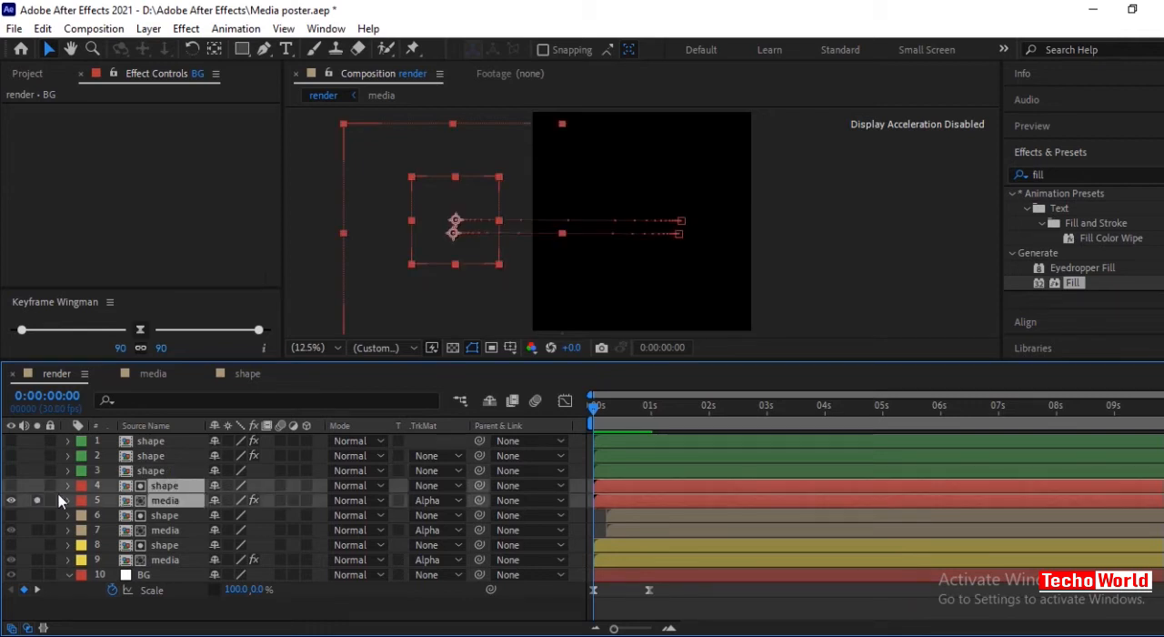
left_click_drag(614, 486, 639, 493)
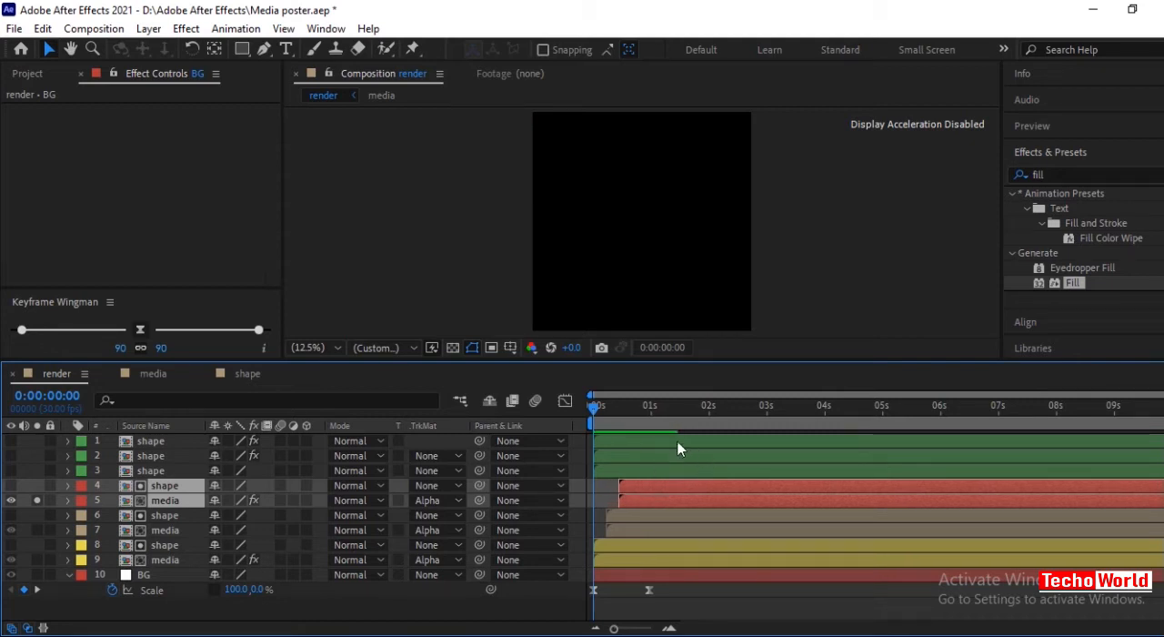
left_click_drag(596, 406, 701, 447)
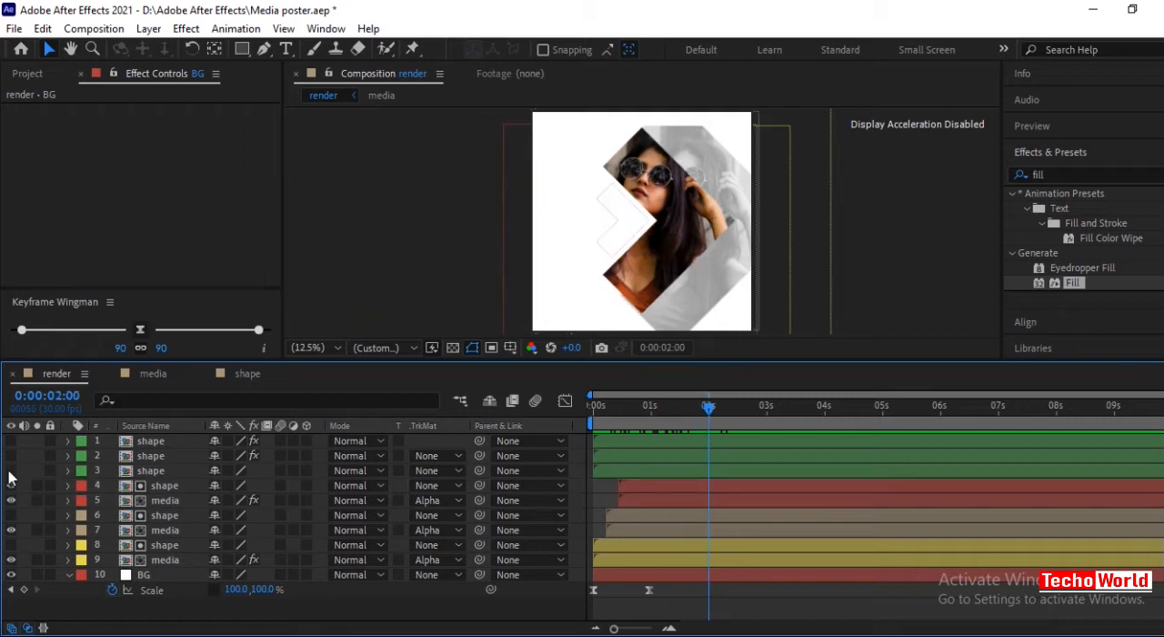
Show shape layers 1 to 3 and keyframe them sliding from x about -992, -994 and -483 at 0:00:00:29 into place at 0:00:02:00.
left_click(10, 472)
left_click(10, 457)
left_click(11, 442)
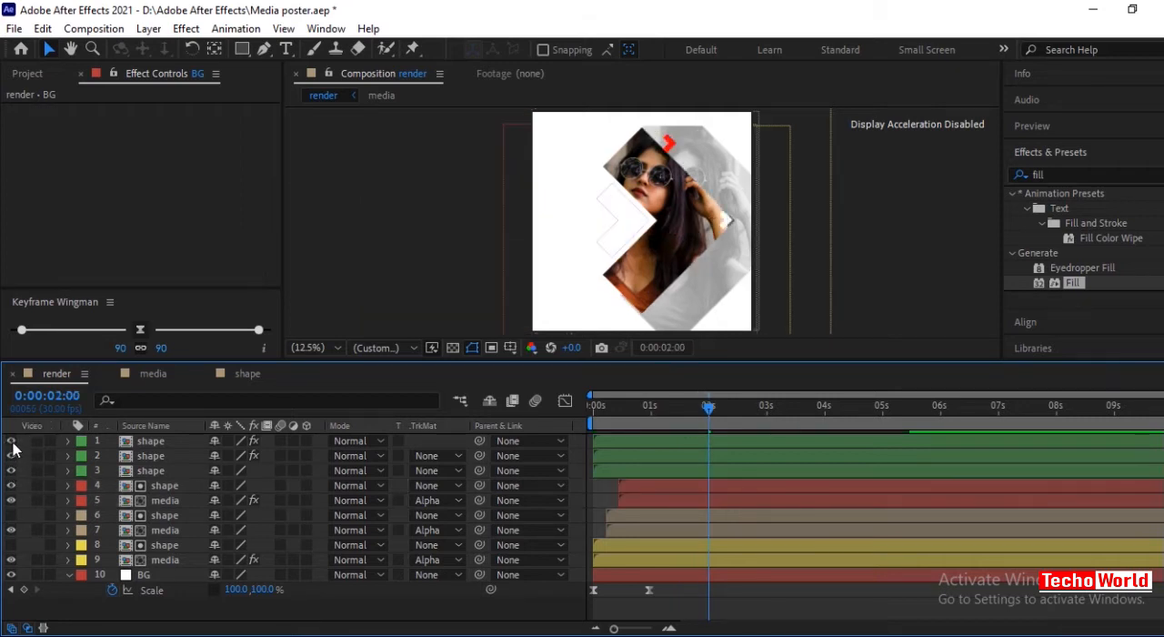
left_click_drag(22, 440, 36, 471)
key("p")
left_click(112, 456)
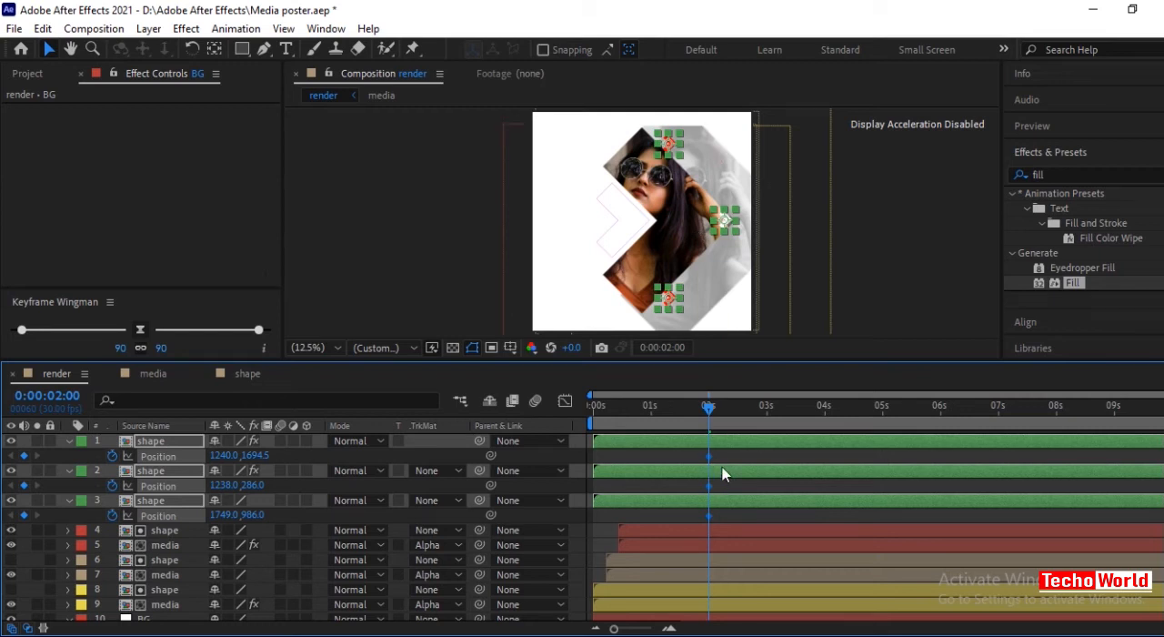
left_click_drag(706, 408, 651, 415)
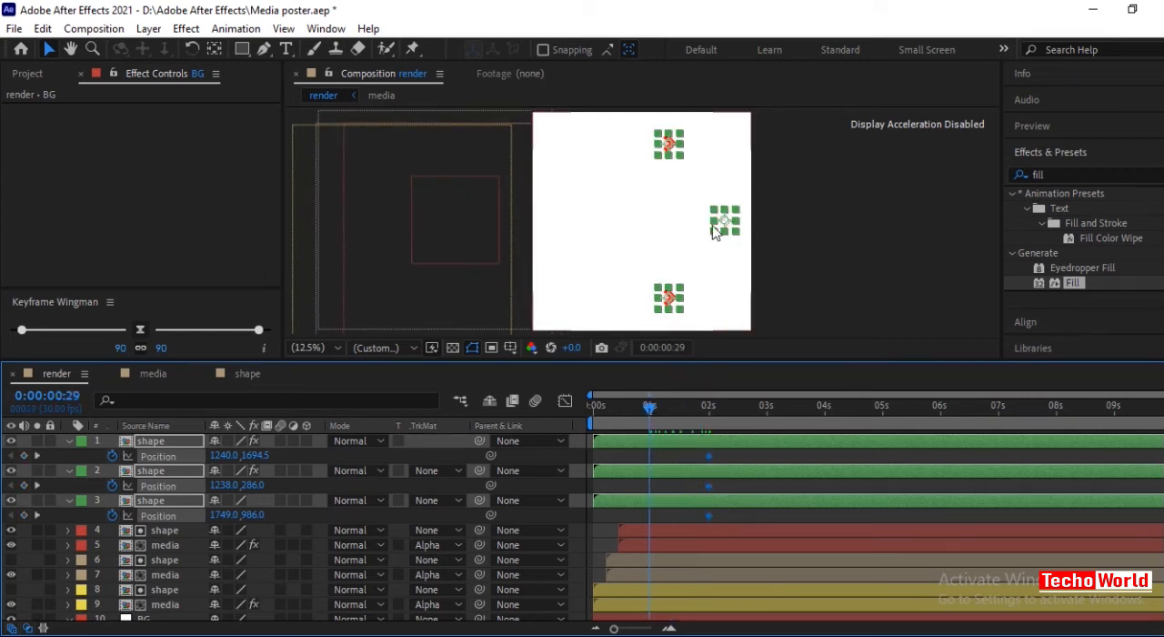
left_click_drag(725, 223, 480, 220)
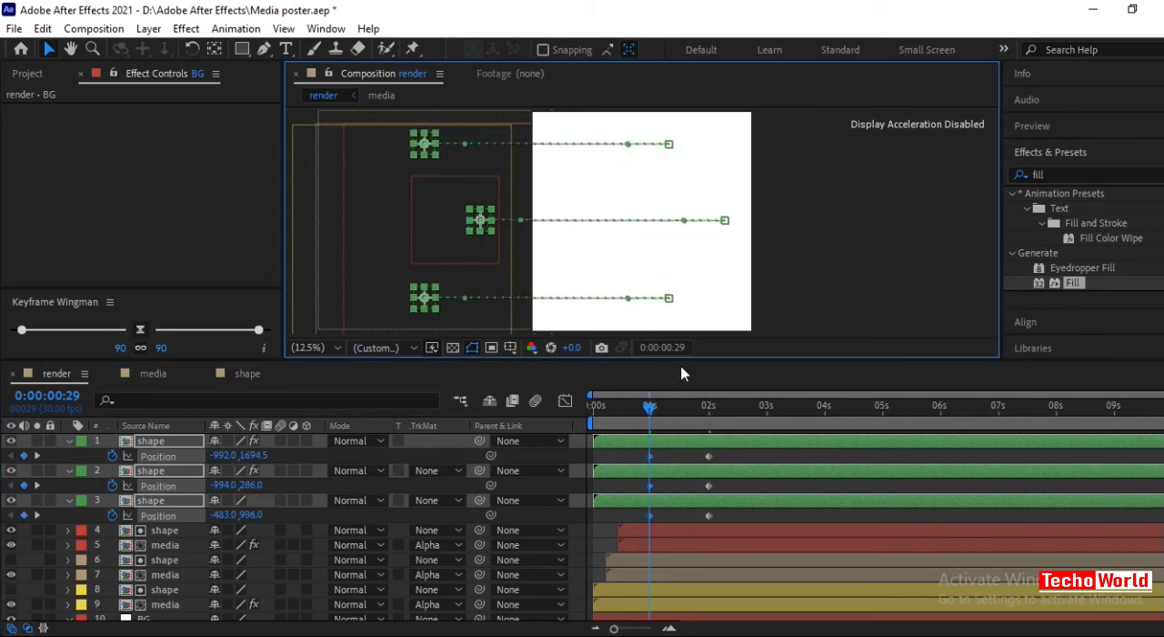
Ease the position keyframes of layers 1 to 3 to 90 on both sides, preview up to 0:00:02:19, and collapse the layers.
left_click_drag(639, 408, 607, 407)
left_click_drag(756, 457, 634, 528)
left_click(142, 334)
left_click_drag(605, 407, 745, 424)
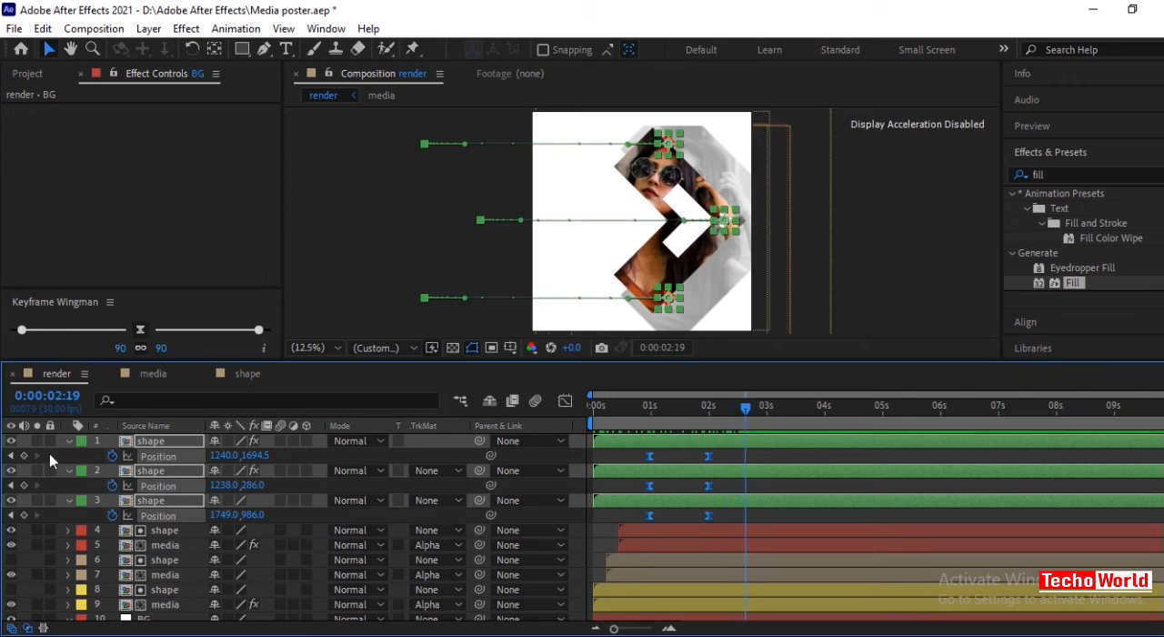
key("s")
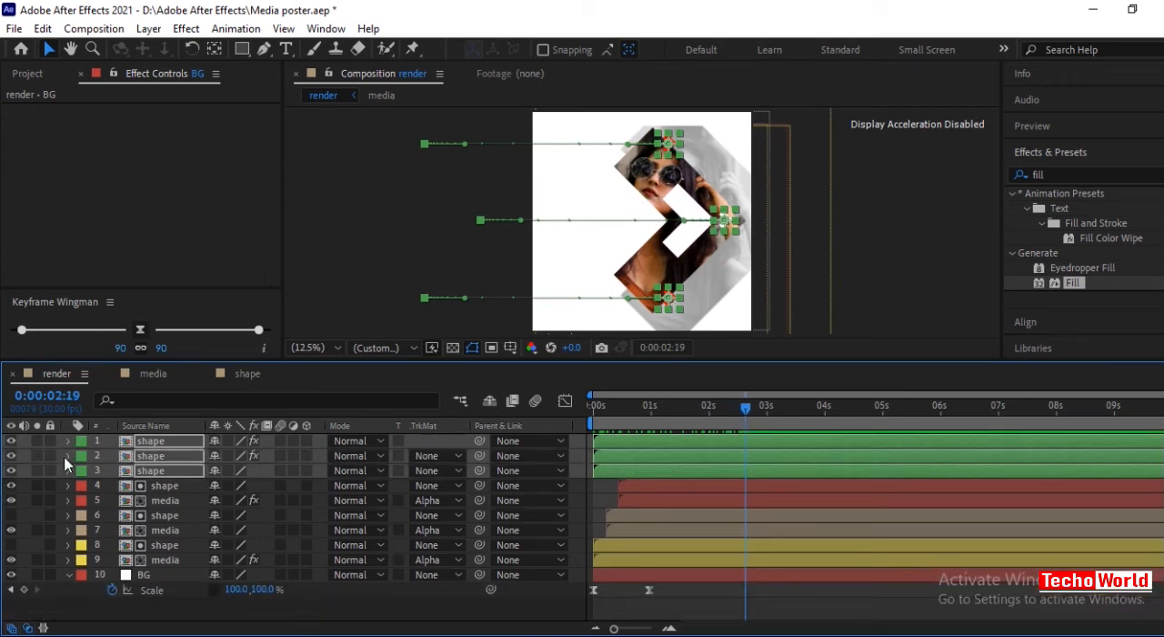
Hide the white arrow's shape layer 4 and play a preview of the full animation.
left_click(349, 267)
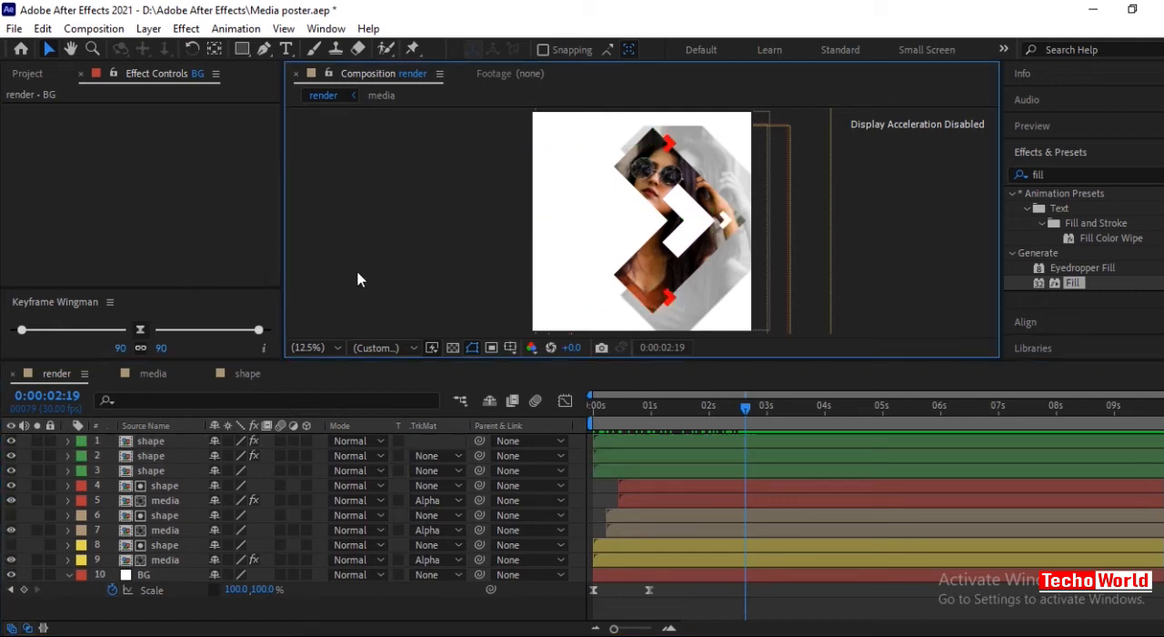
left_click(702, 223)
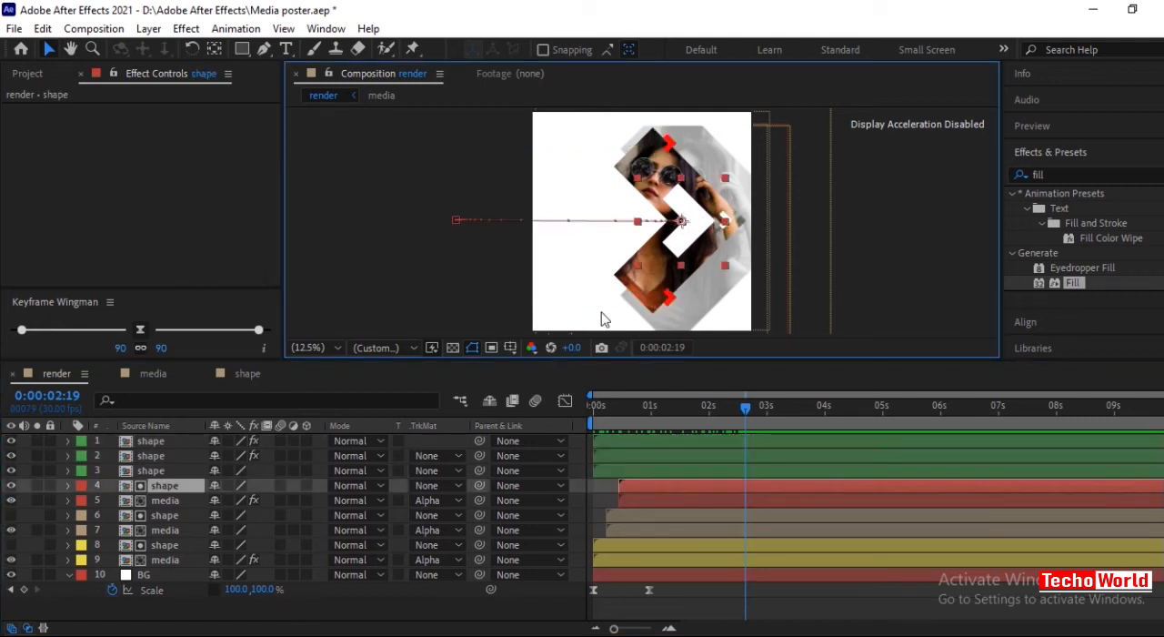
left_click(11, 484)
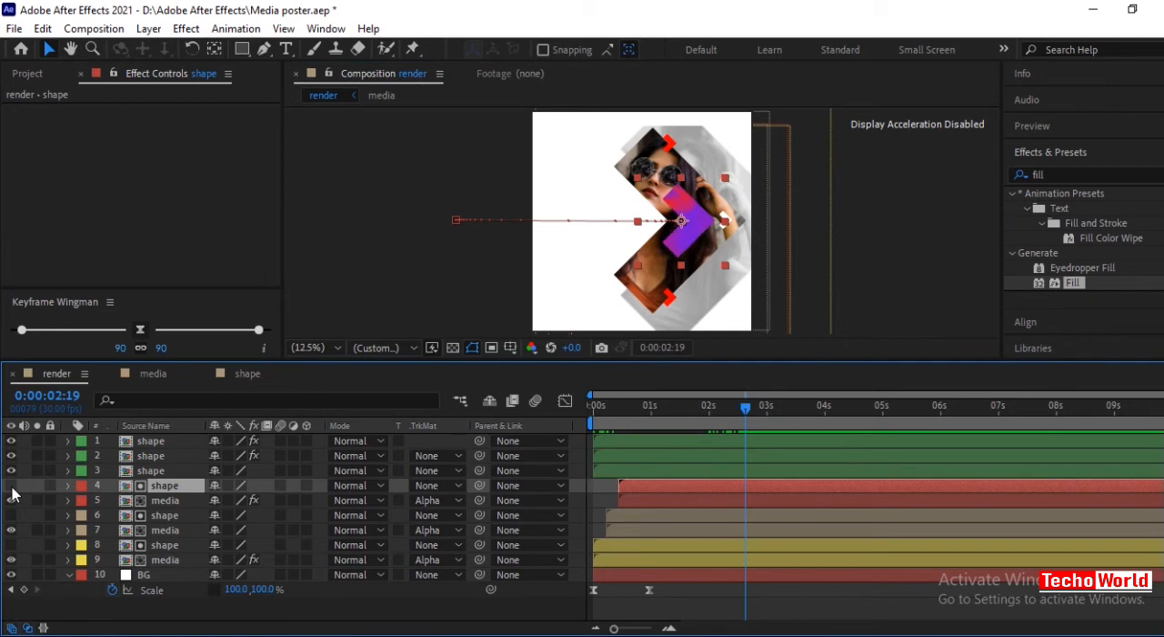
left_click(870, 302)
key("space")
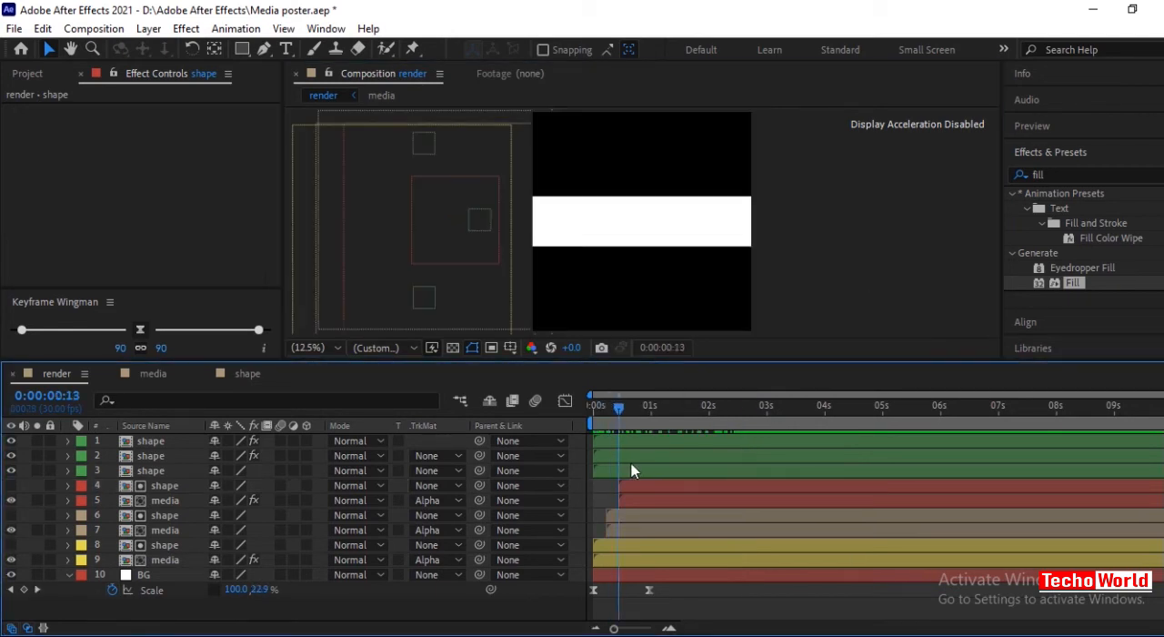
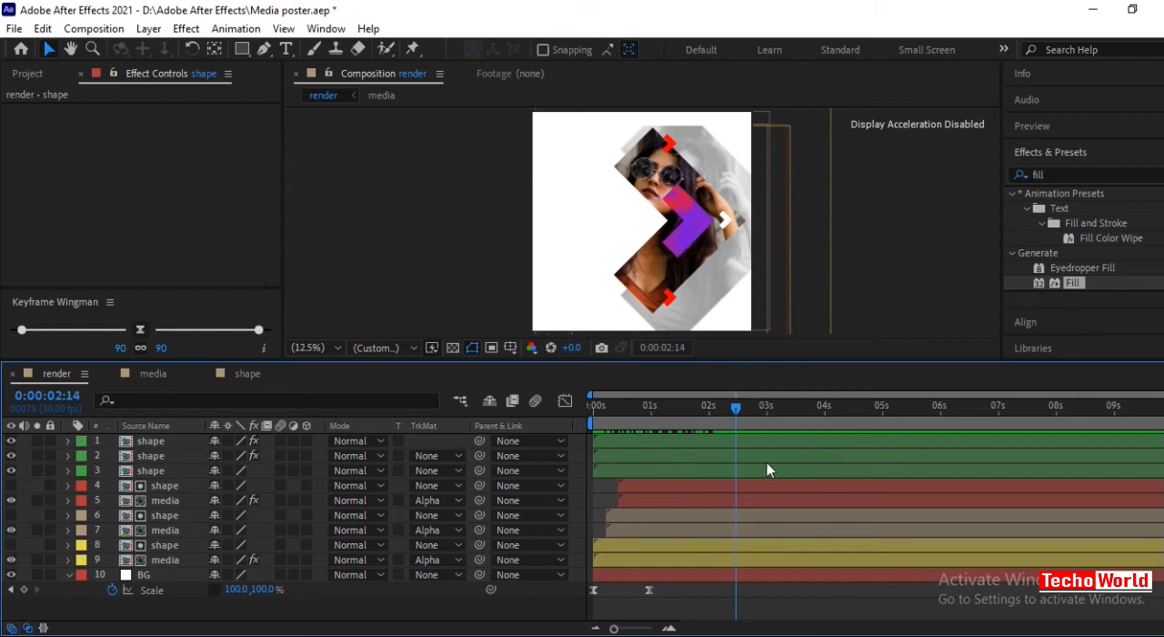
Recolour the upper small red arrow (shape layer 2) by sampling the pink of the large gradient arrow for its Fill.
left_click(177, 472)
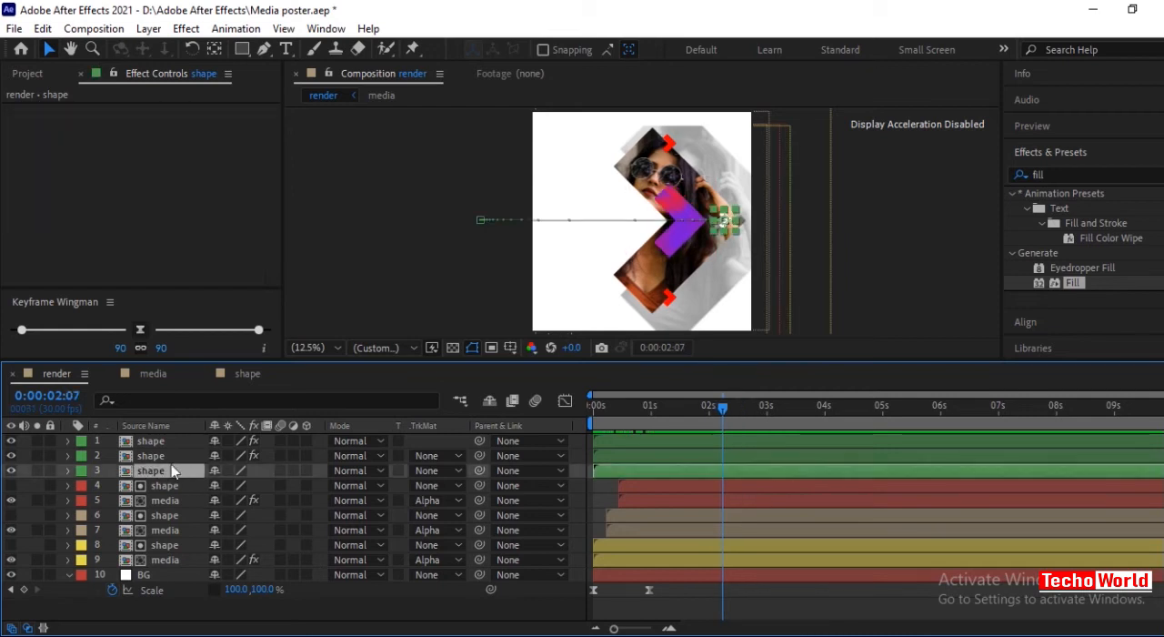
left_click(159, 456)
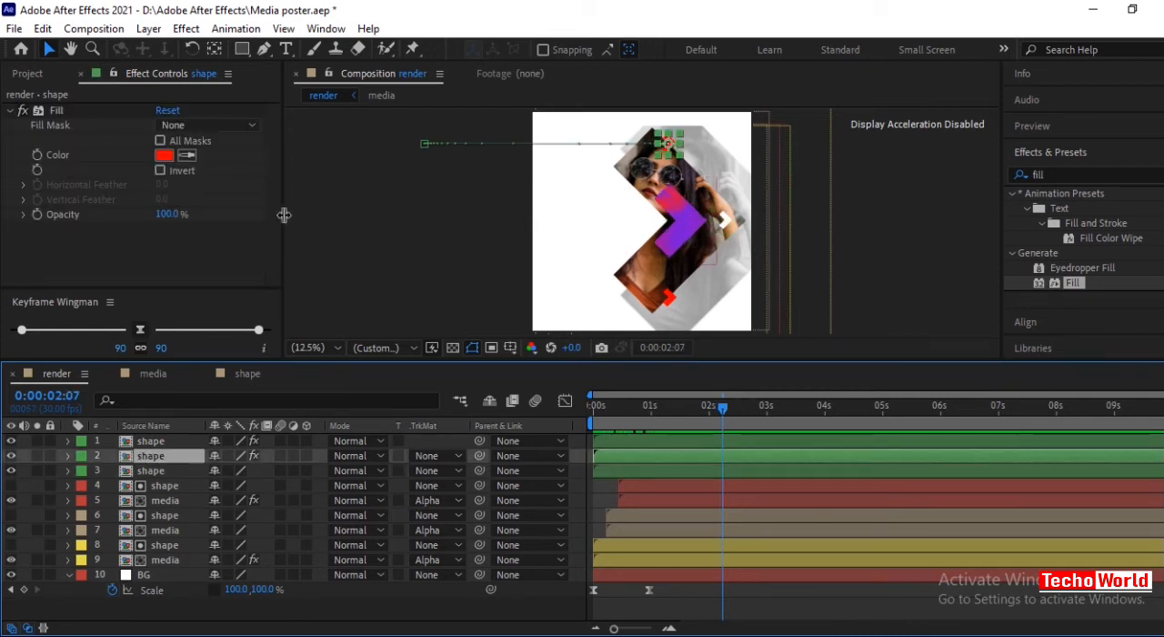
left_click(186, 156)
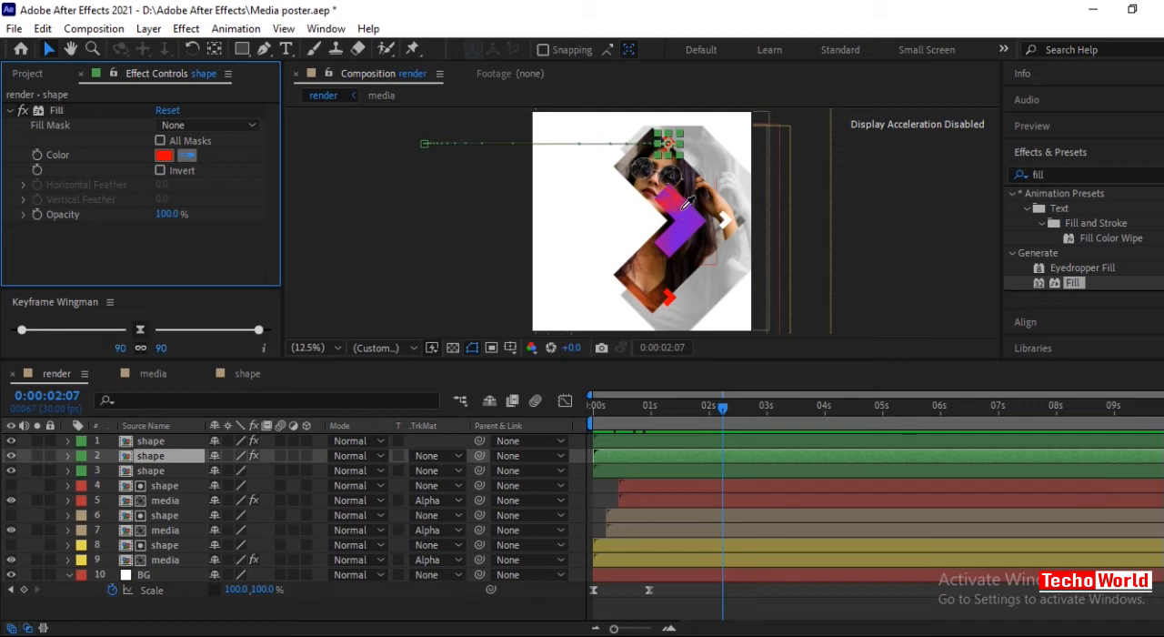
left_click(682, 203)
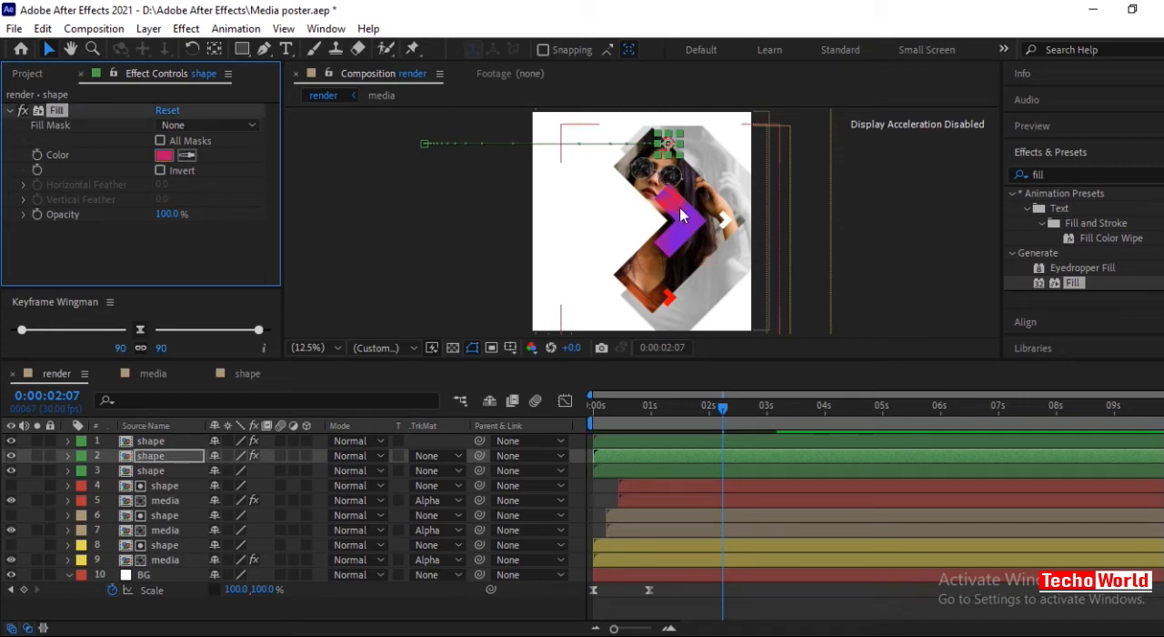
Recolour the lower small red arrow (shape layer 1) by sampling the large arrow's purple for its Fill.
left_click(165, 438)
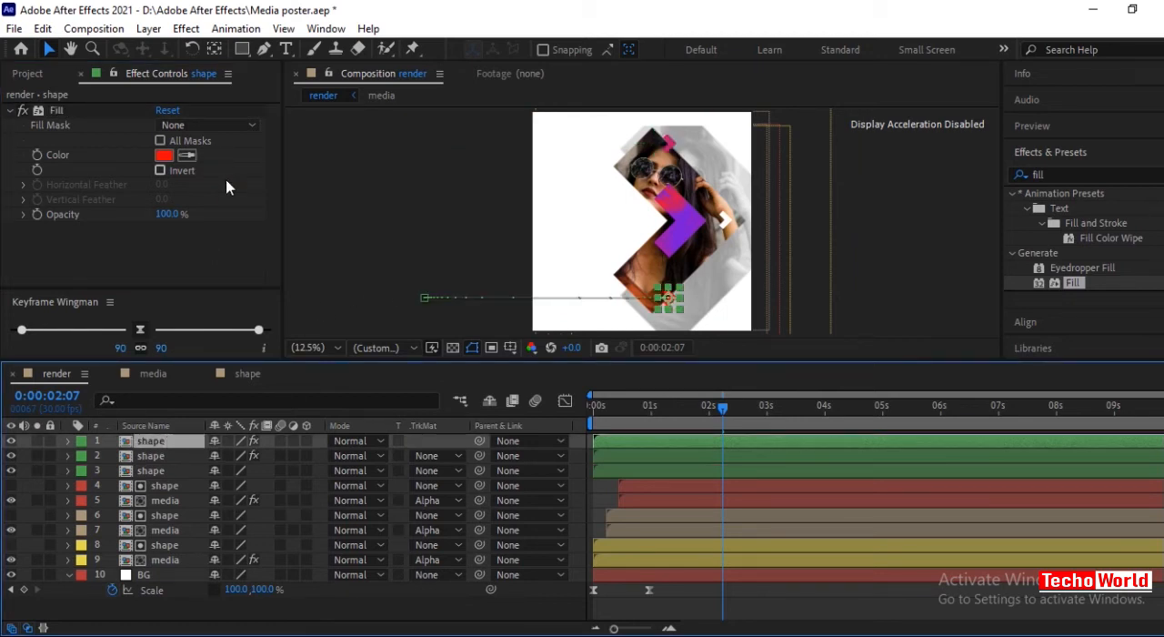
left_click(190, 158)
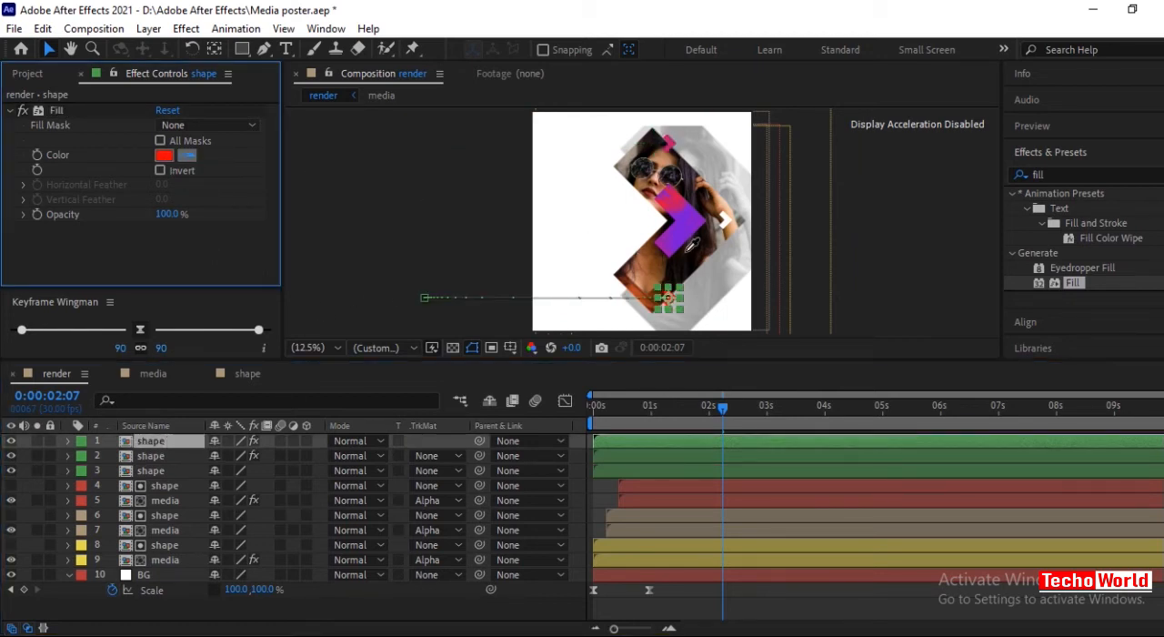
left_click(682, 234)
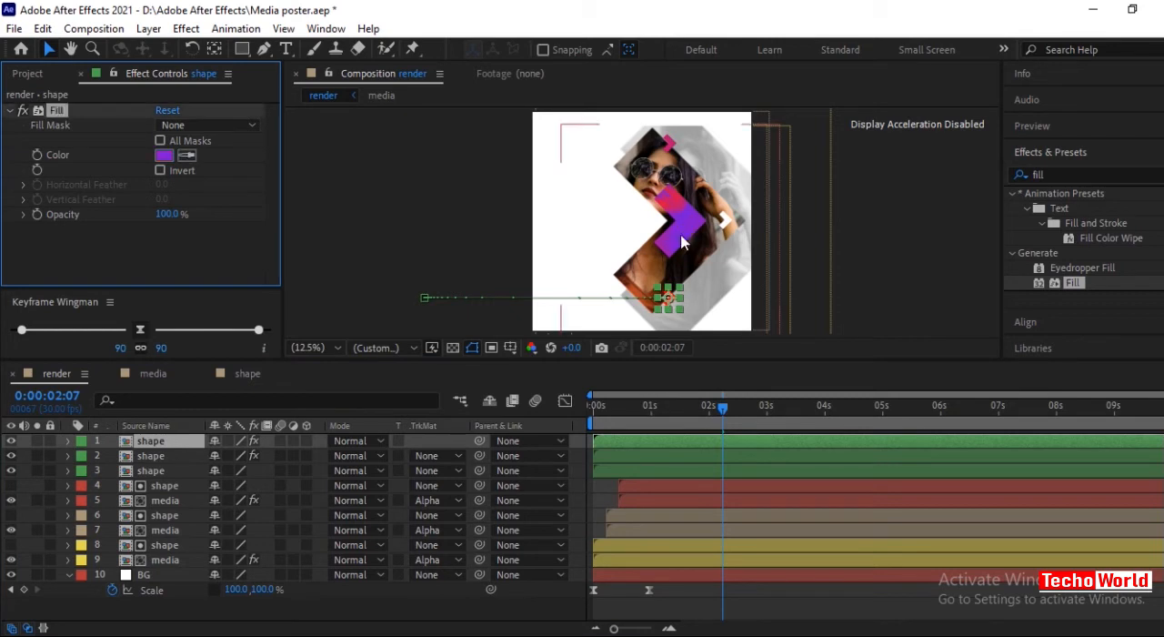
left_click(883, 299)
mouse_move(728, 404)
left_mouse_down()
mouse_move(598, 405)
mouse_move(726, 415)
left_mouse_up()
Add a text layer in the composition reading "A single thread of hope is still a very powerful thing.".
left_click(287, 53)
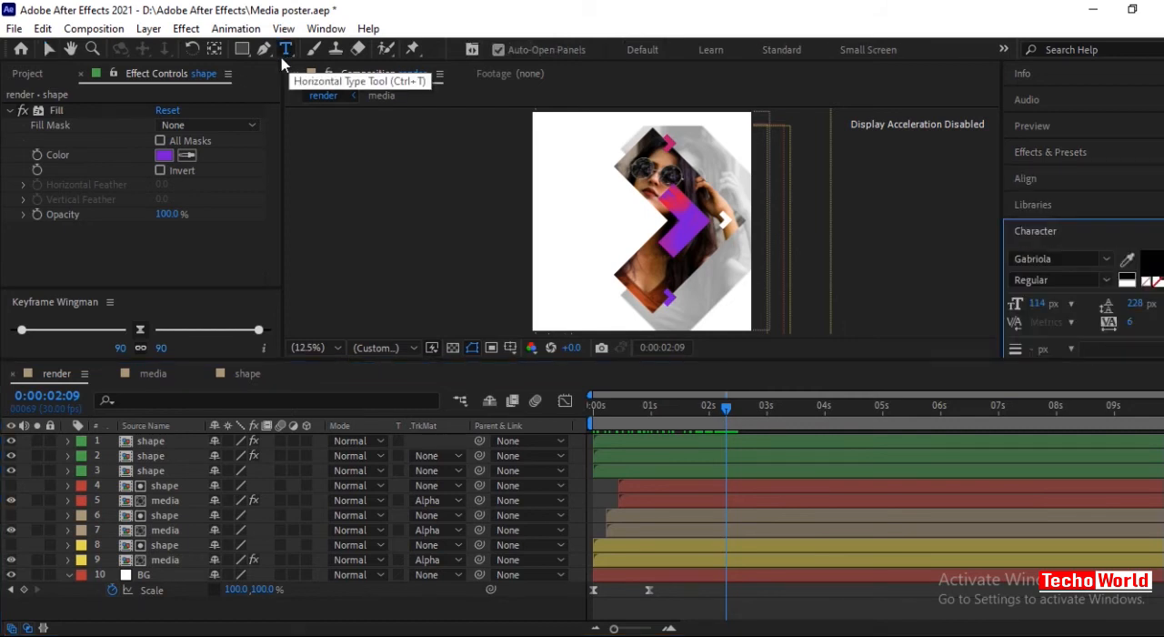
left_click(626, 223)
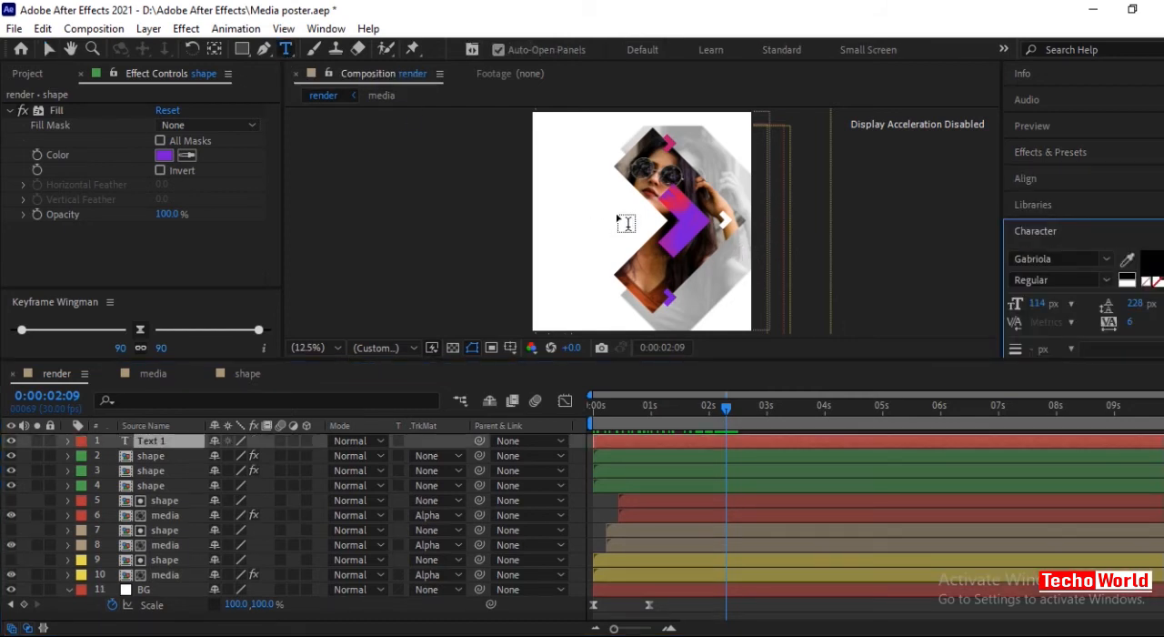
type("A single thread of hope is still a very powerful thing.")
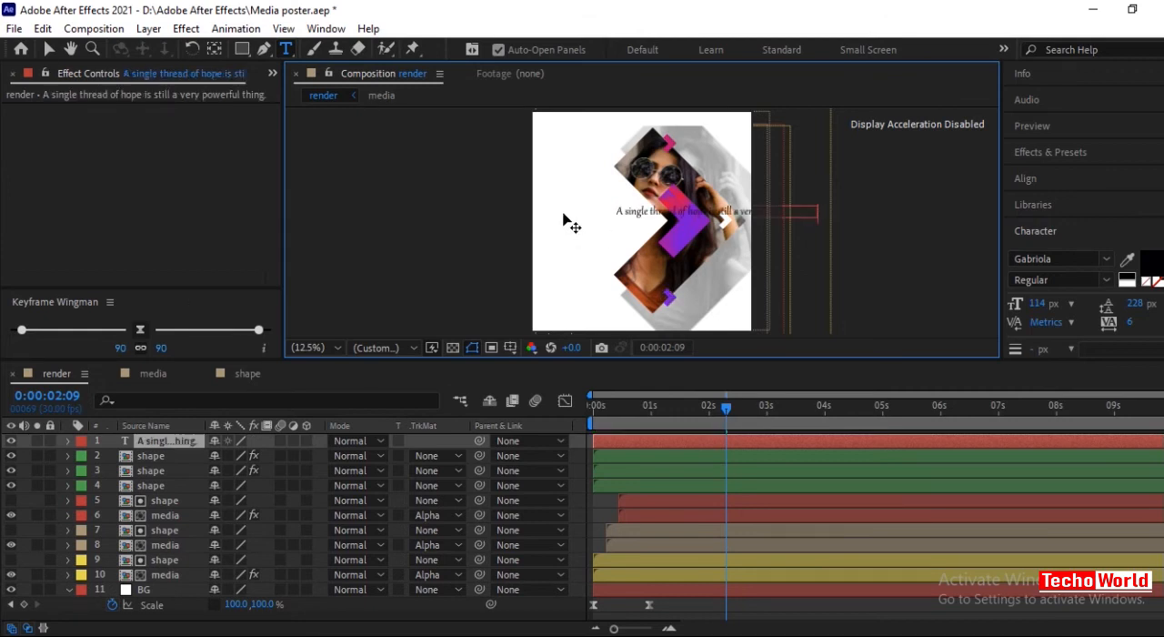
Format the quote text in Georgia Bold Italic at 90 px, broken into three lines beside the arrow, and select its layer.
left_click(1109, 260)
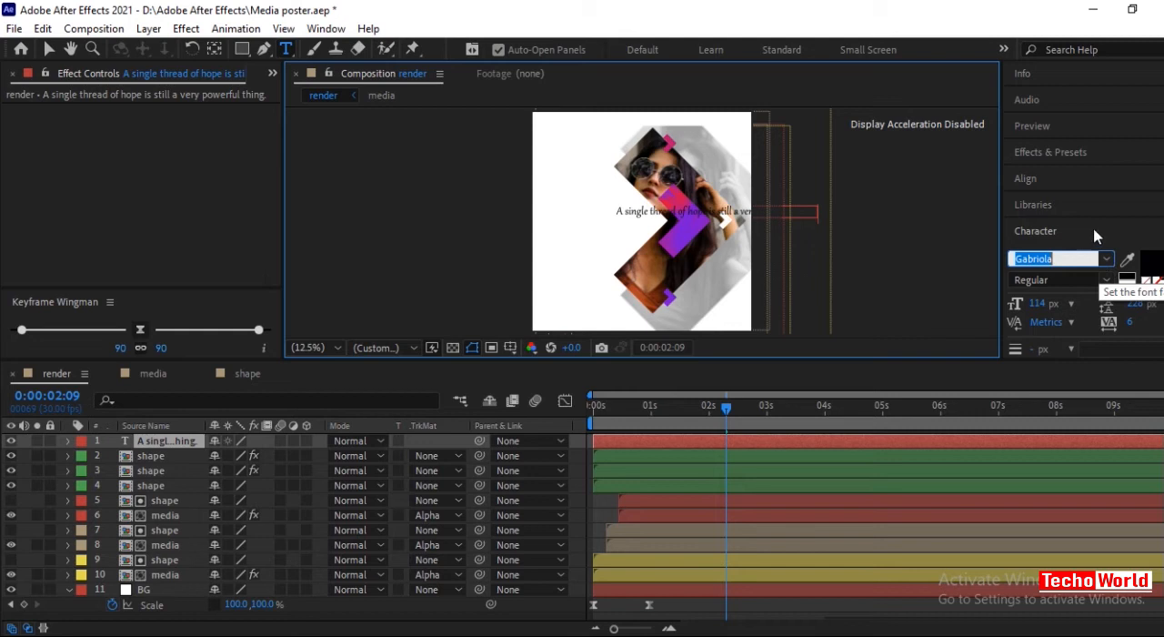
left_click(1107, 259)
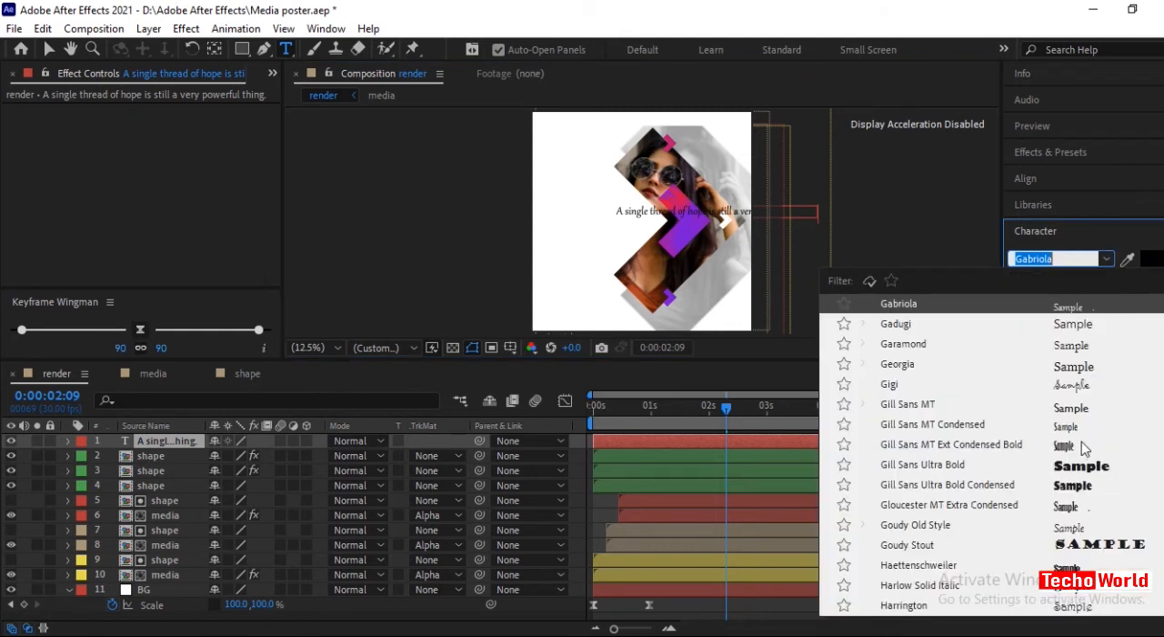
scroll(1082, 448, "down", 5)
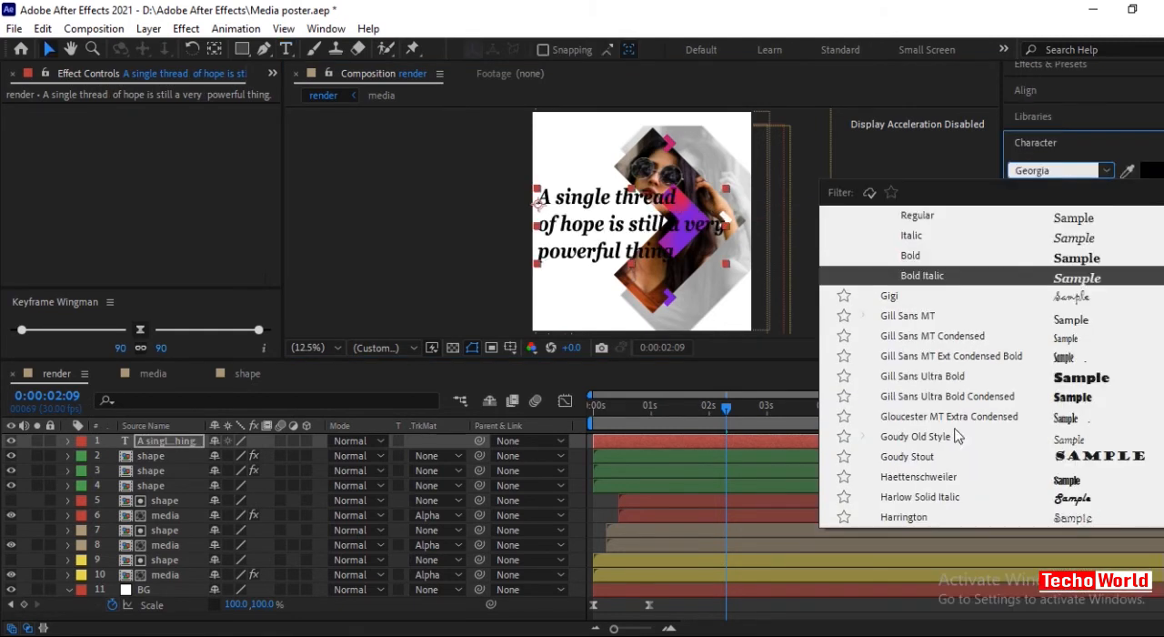
left_click(610, 291)
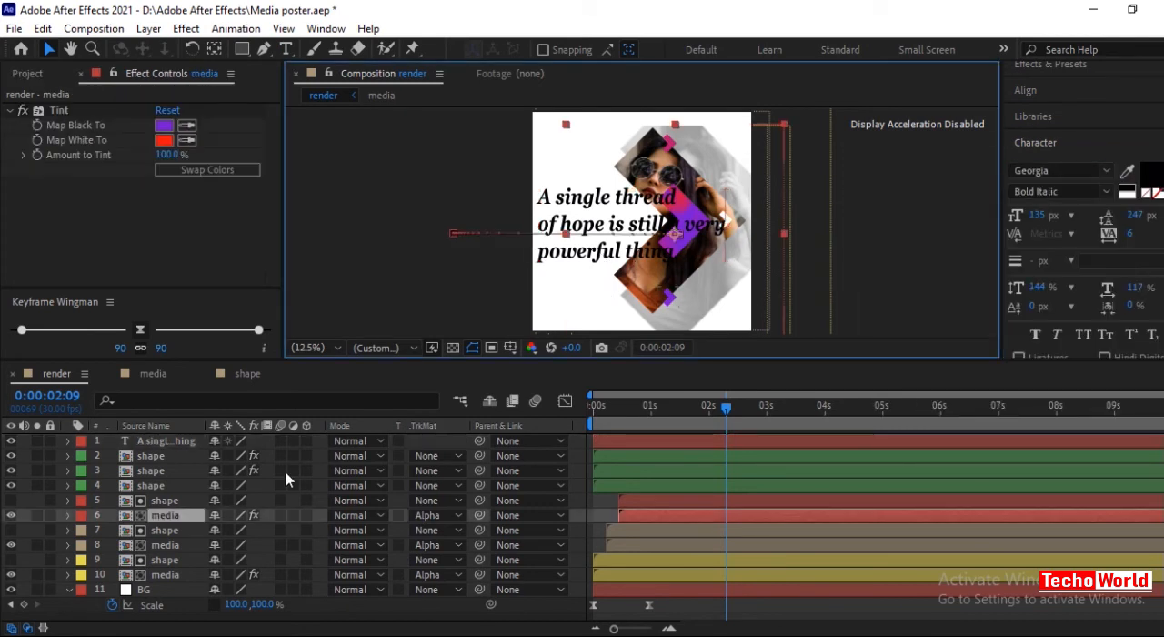
left_click(177, 441)
left_click(146, 425)
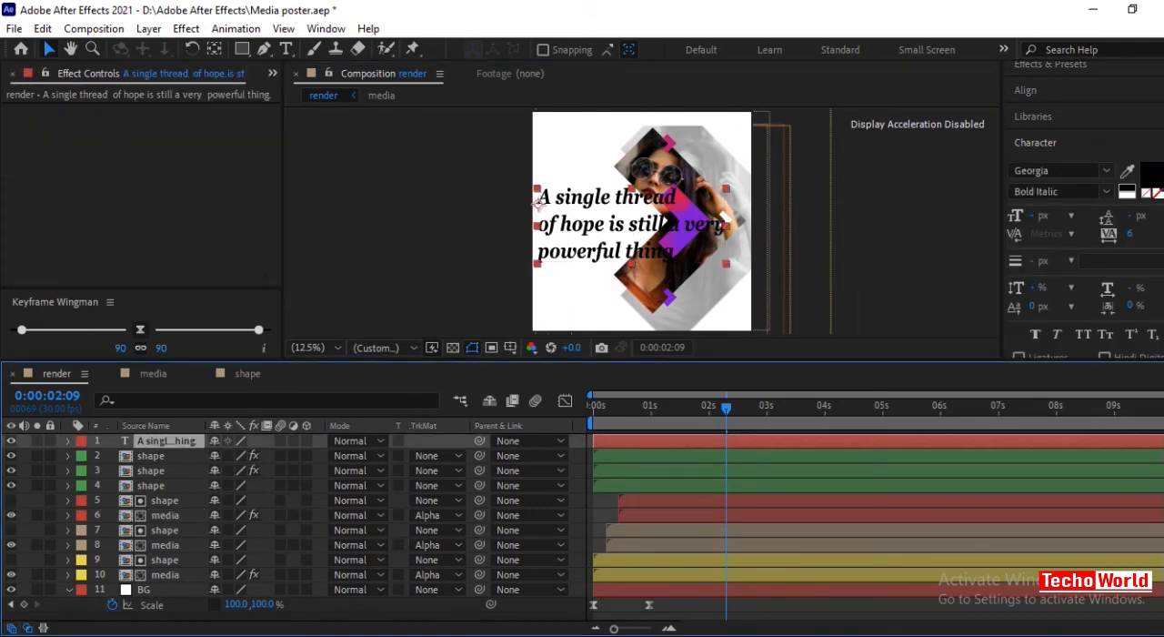
Add a text animator with Position and Opacity properties to the quote layer.
left_click(69, 441)
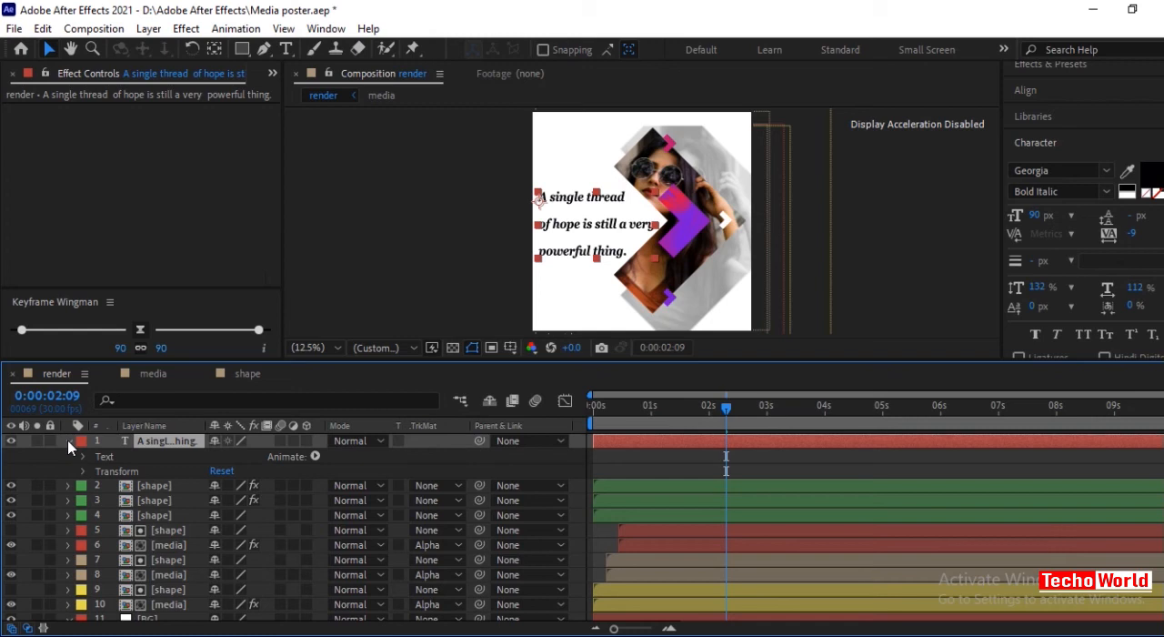
left_click(314, 457)
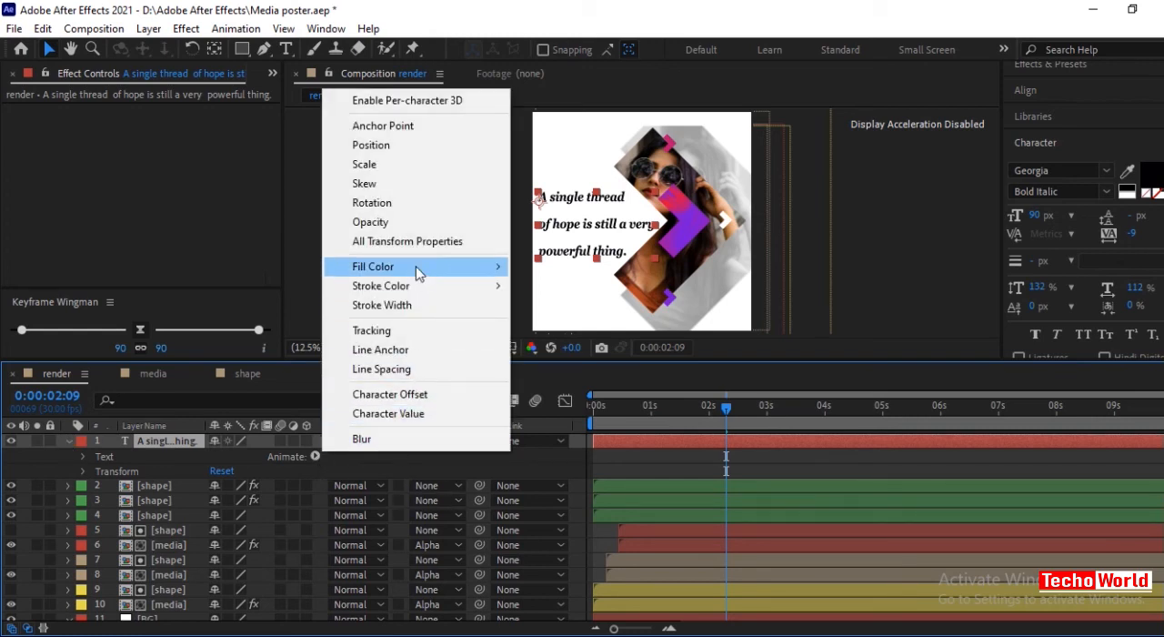
left_click(368, 147)
left_click(314, 516)
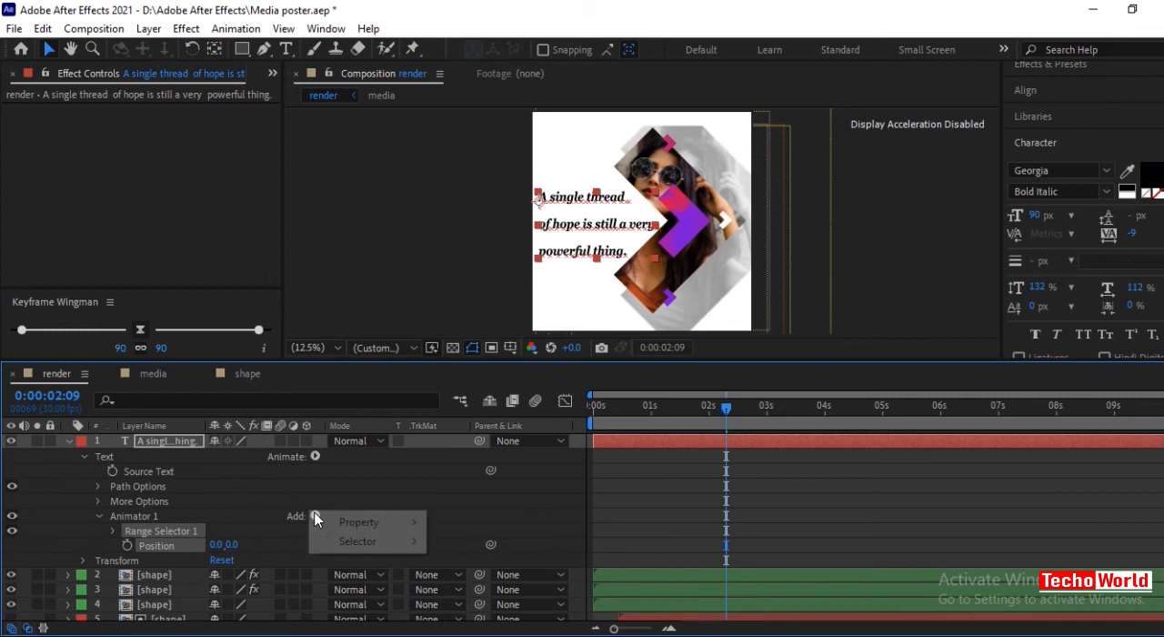
mouse_move(391, 522)
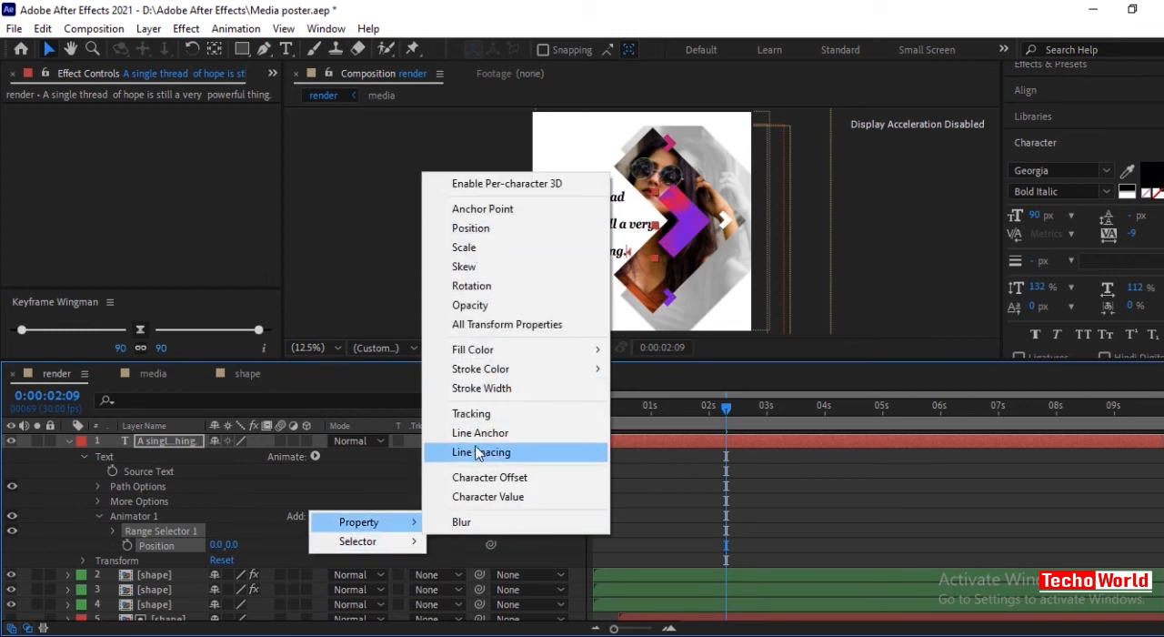
left_click(468, 304)
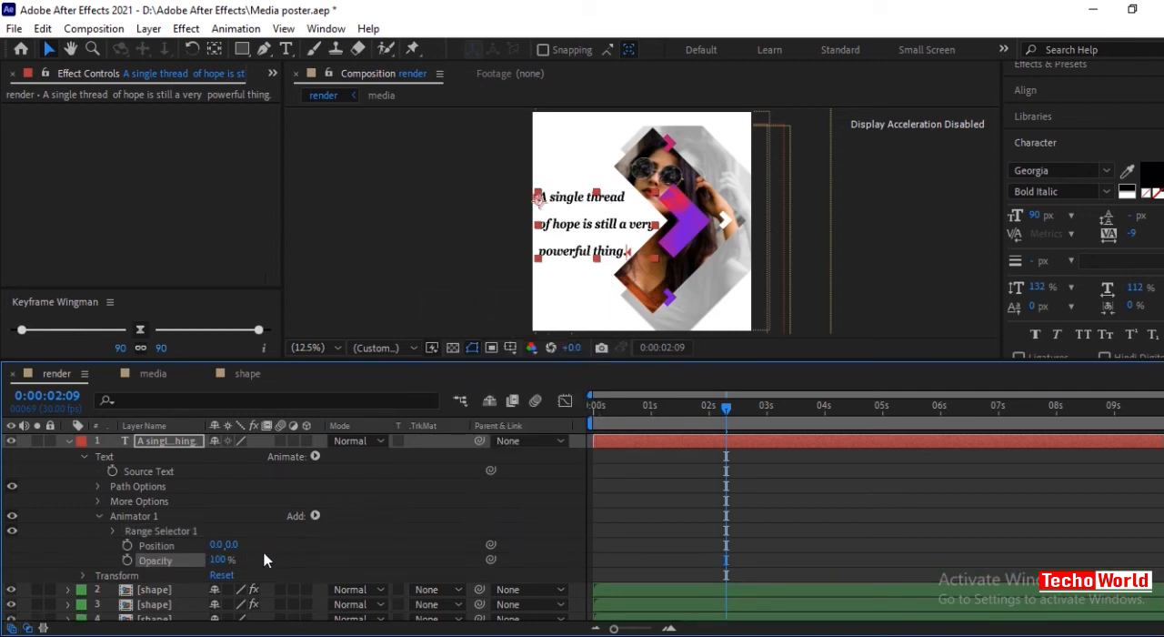
Set the text animator's Position to 0, 100 and its Opacity to 0%.
left_click_drag(230, 544, 321, 550)
left_click_drag(223, 561, 111, 569)
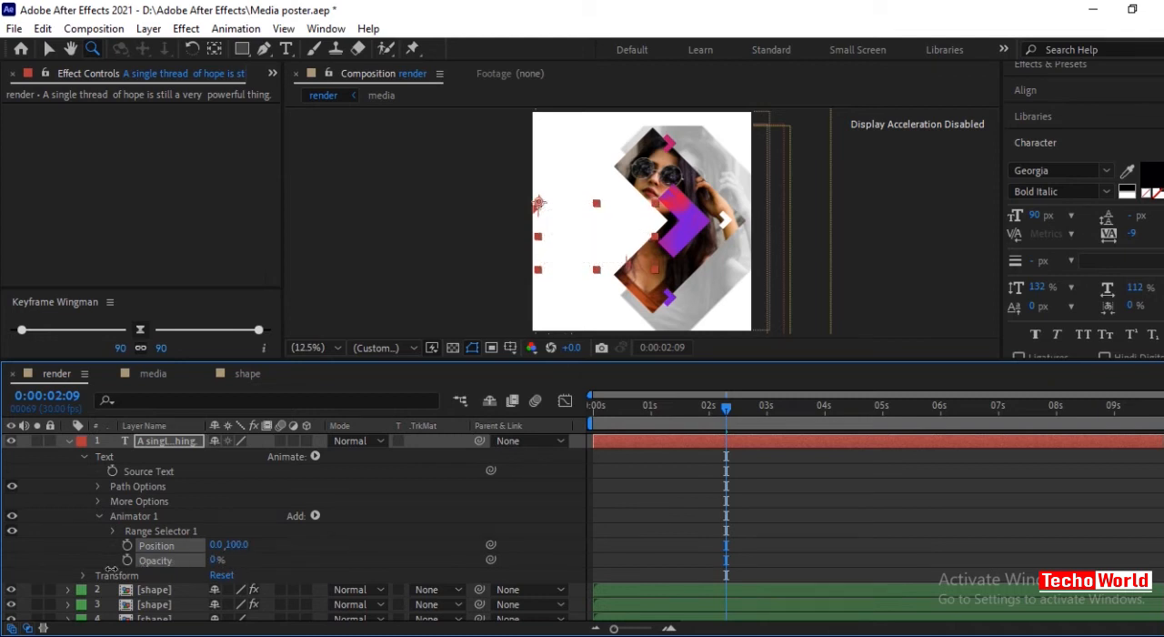
left_click(358, 551)
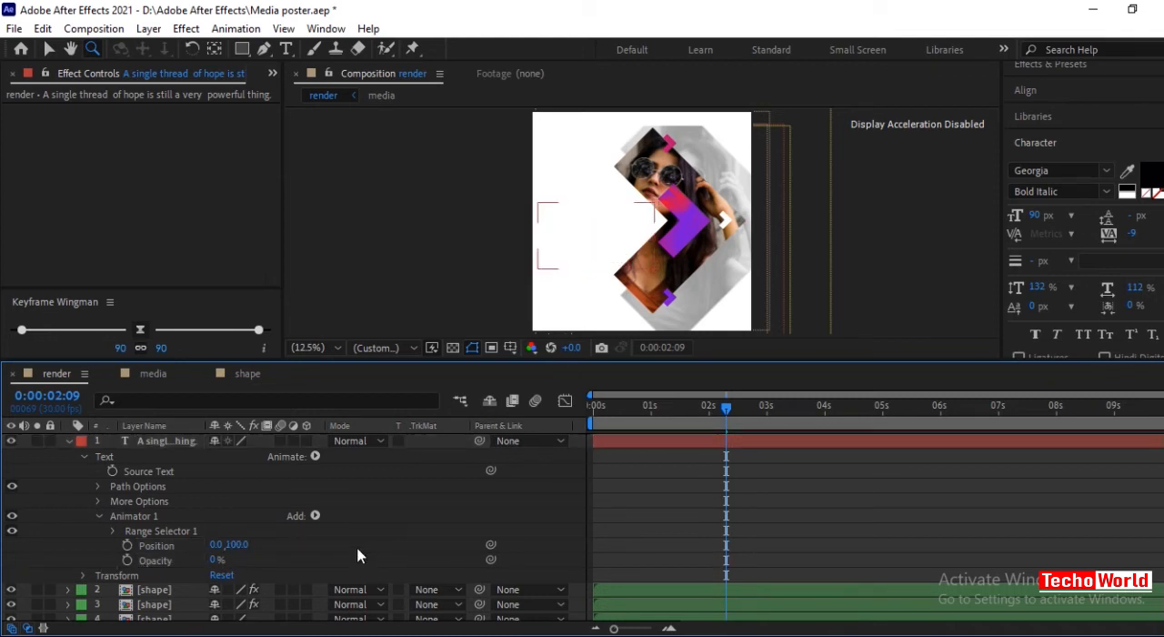
Keyframe the range selector's Offset from 0% at 0:00:01:29 to 100% at 0:00:02:28.
left_click(113, 531)
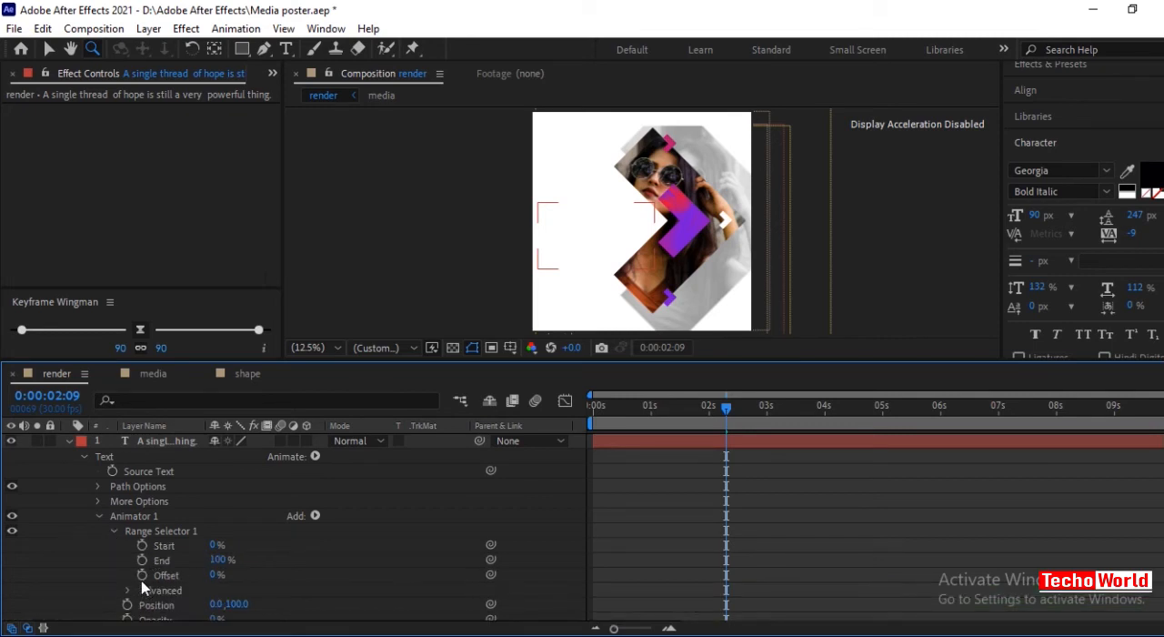
left_click(615, 527)
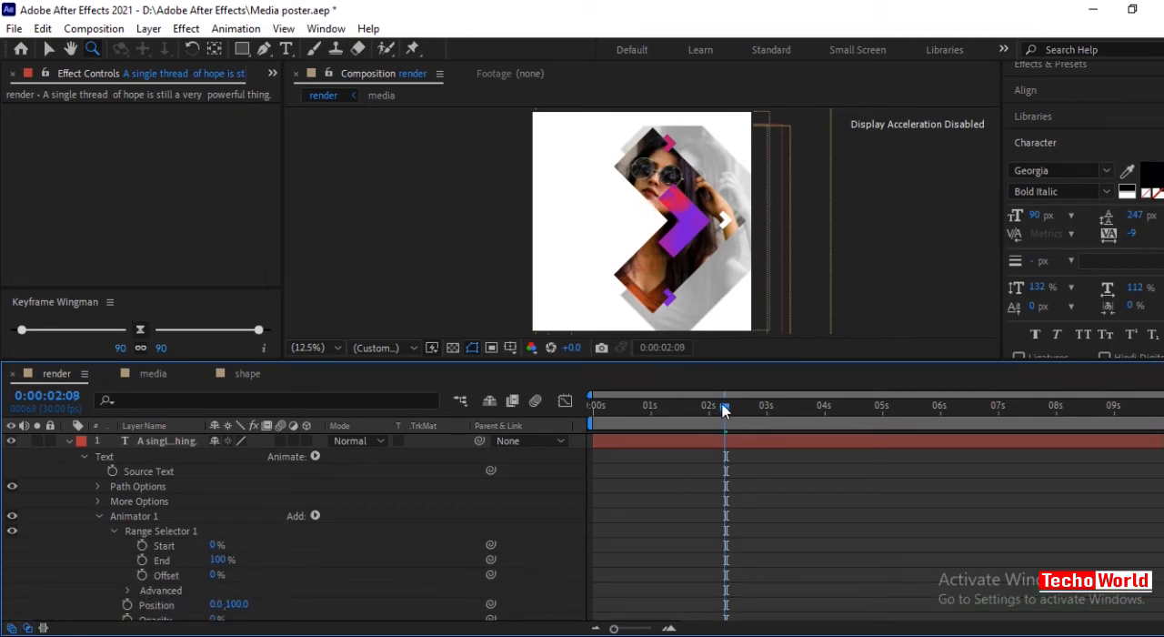
left_click_drag(724, 406, 706, 405)
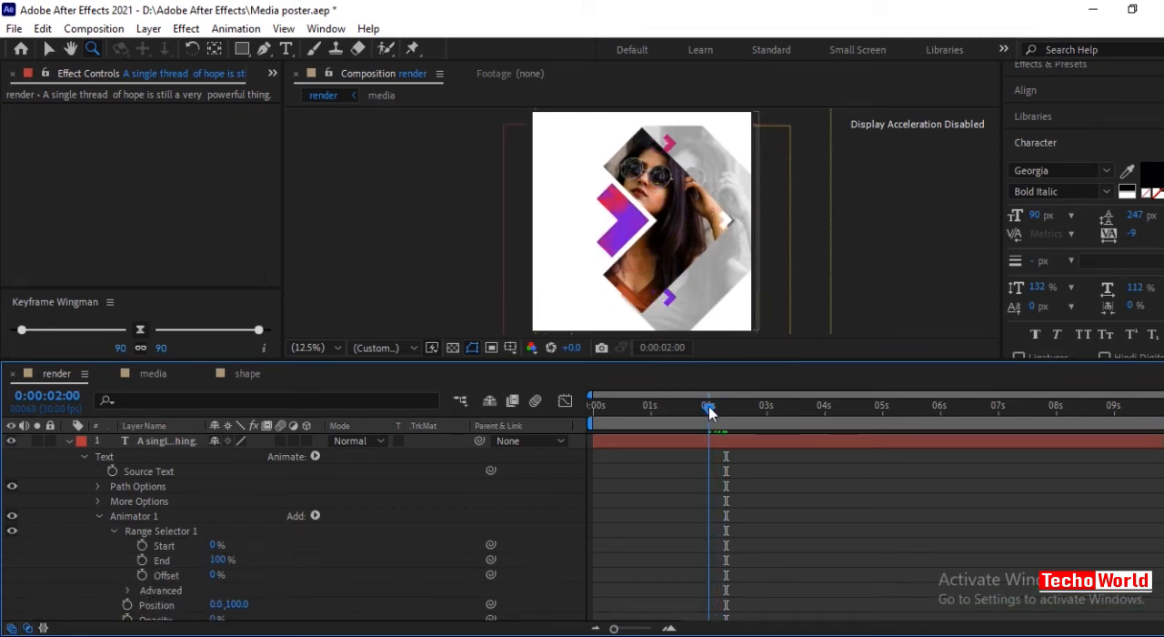
left_click(141, 574)
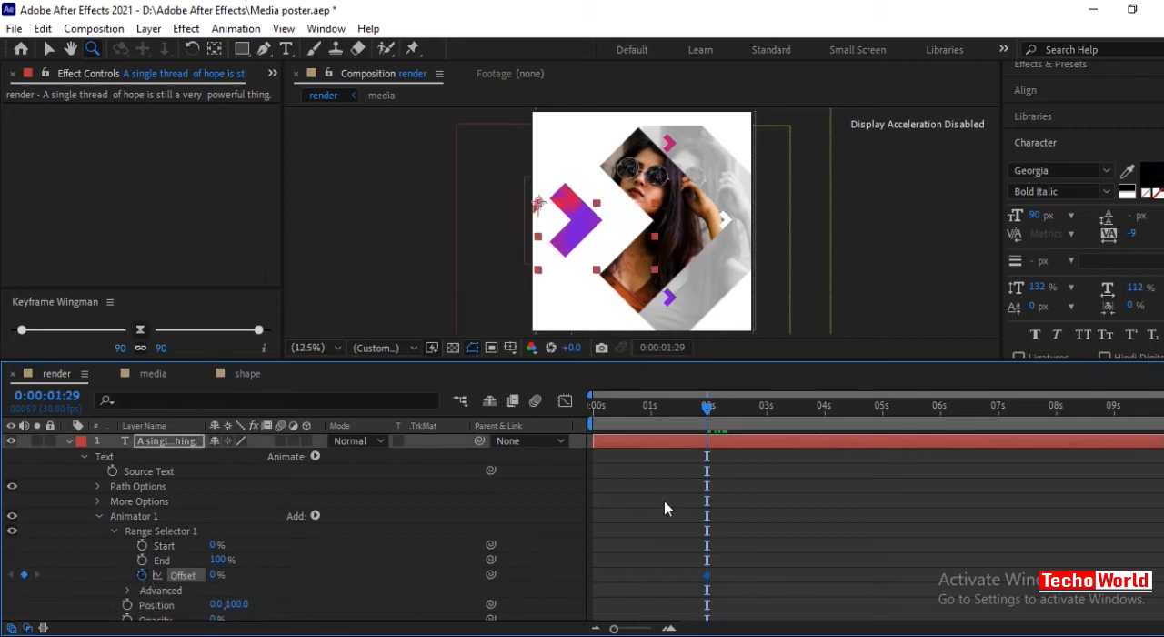
left_click_drag(706, 406, 766, 417)
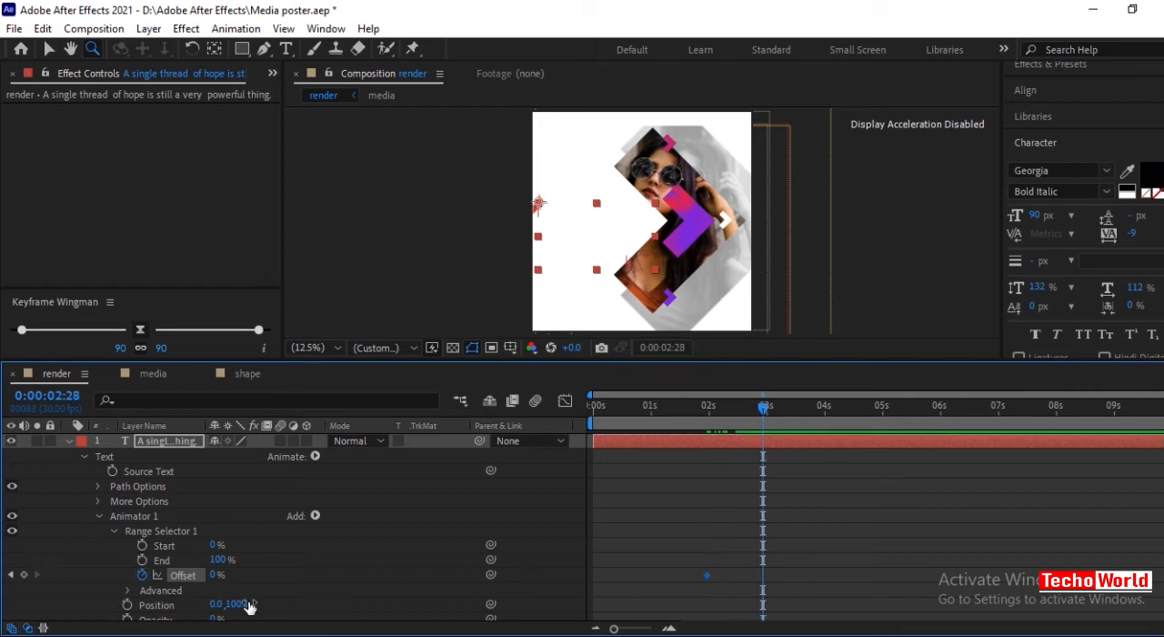
left_click_drag(218, 582, 395, 588)
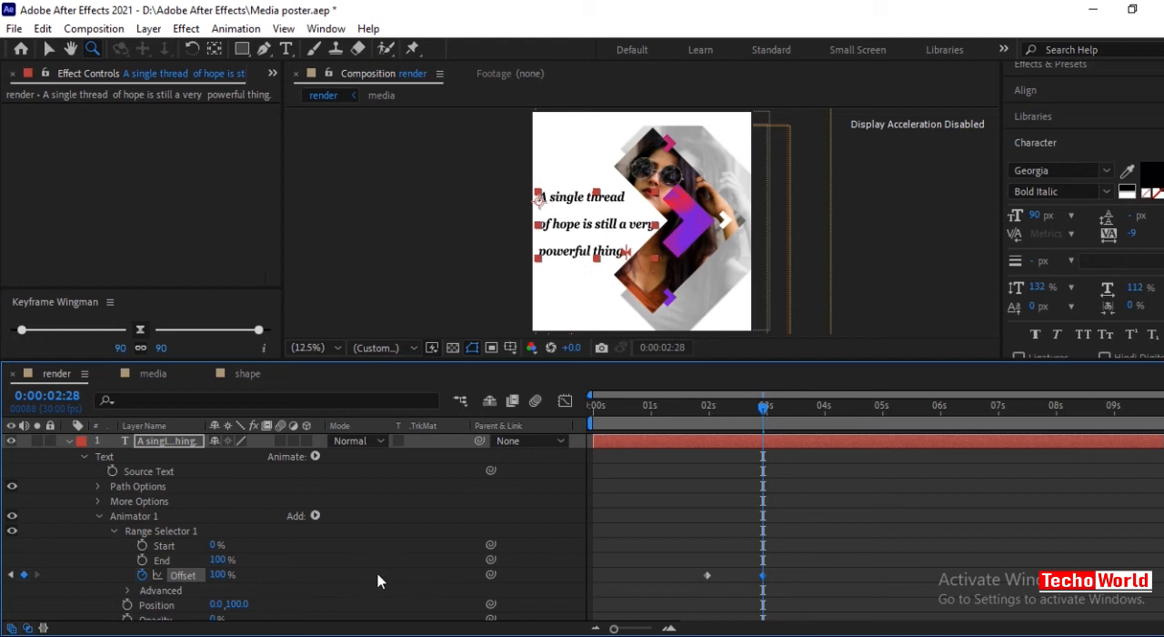
left_click(283, 572)
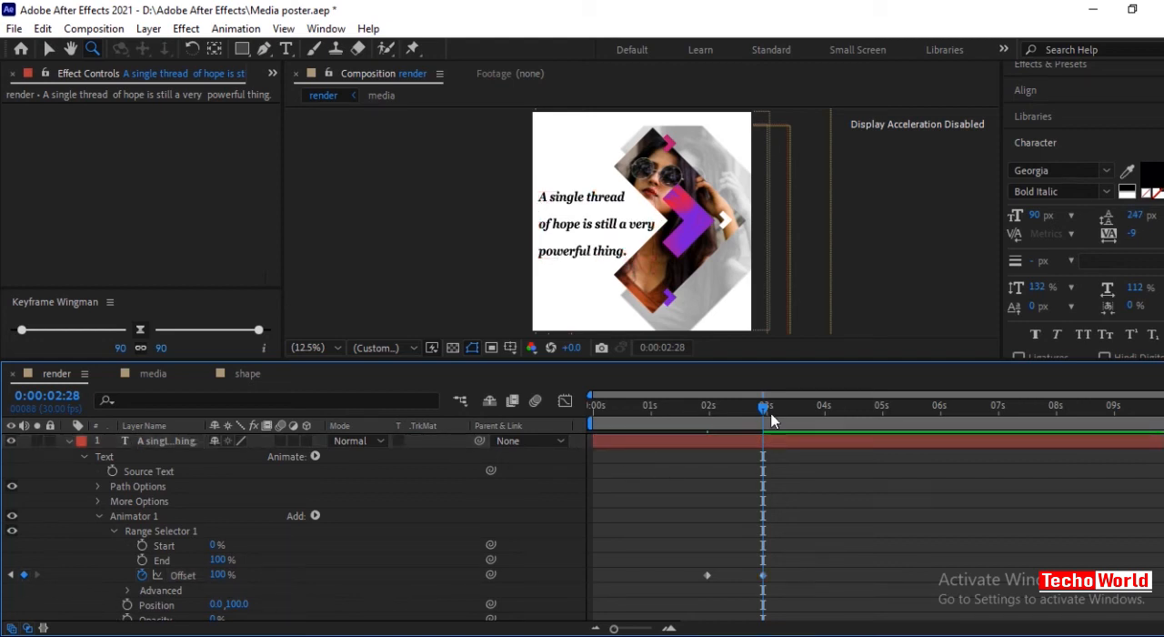
Set the first Offset keyframe at 0:00:01:29 to -100%.
left_click(10, 574)
left_click(215, 574)
type("-100")
key("Return")
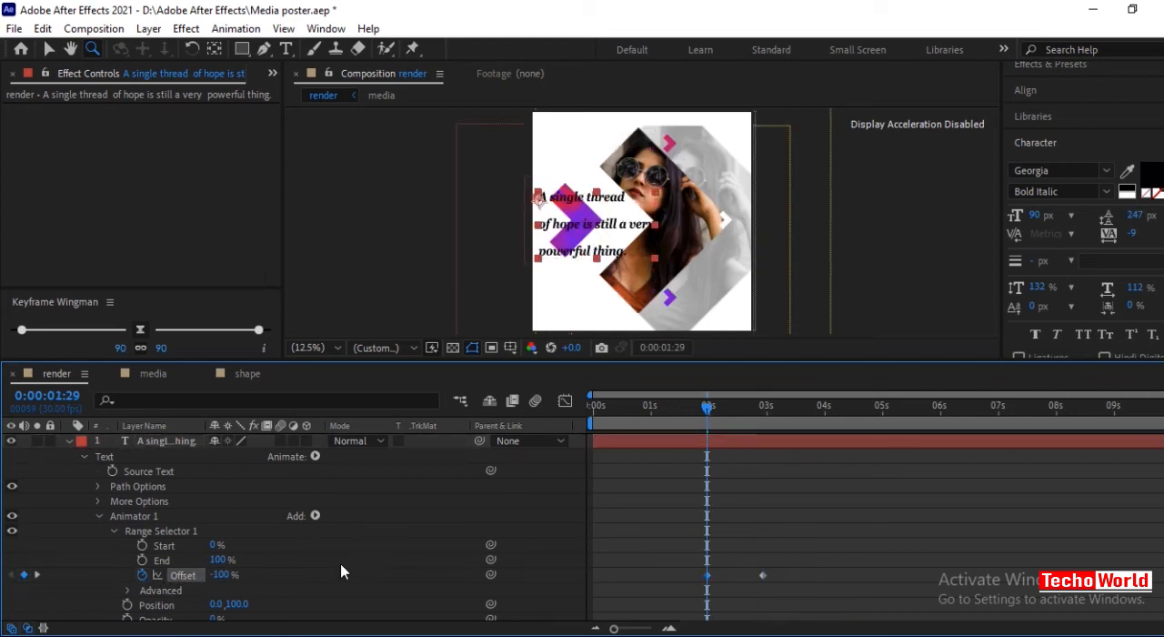
Set the range selector's advanced Shape to Ramp Up and its Ease High to 100%.
scroll(360, 555, "down", 3)
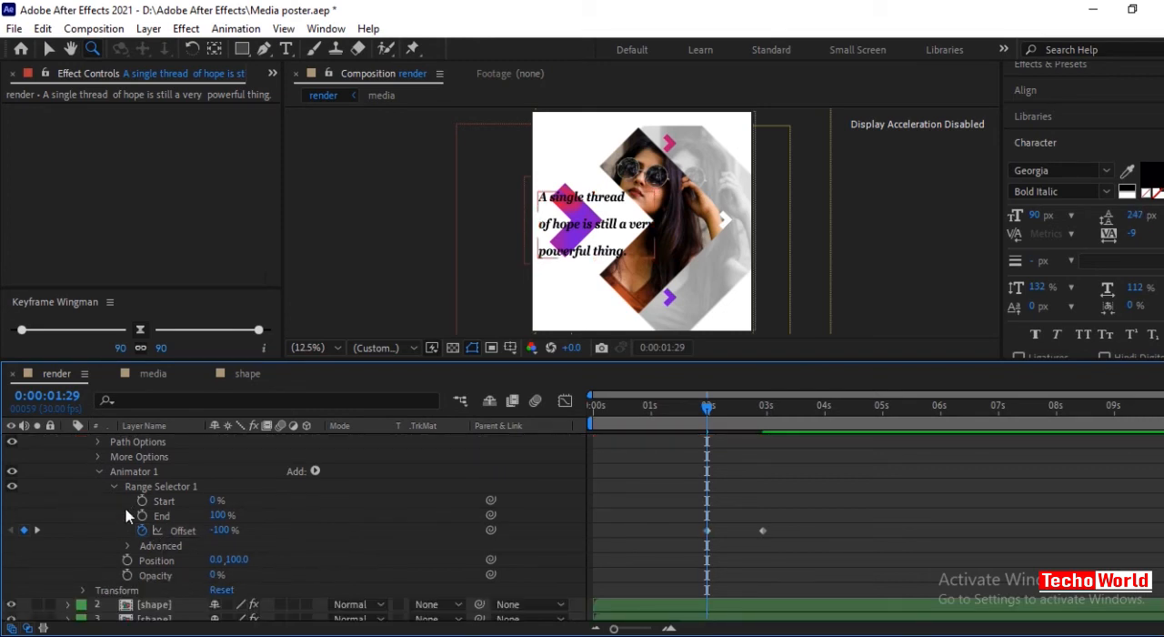
left_click(127, 546)
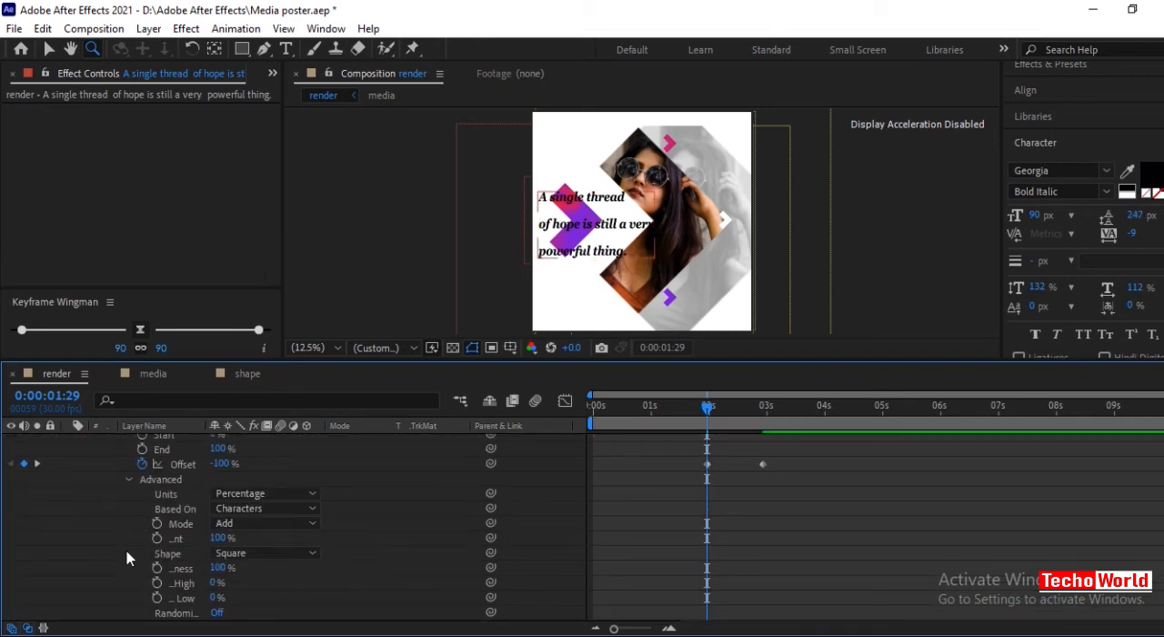
left_click(263, 555)
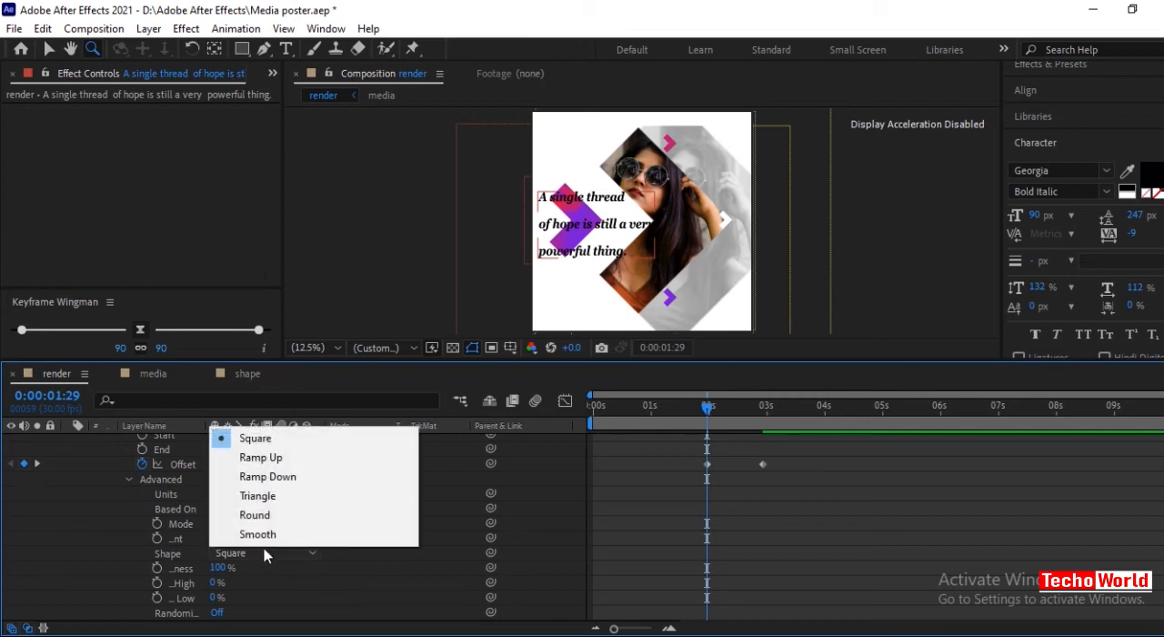
left_click(268, 461)
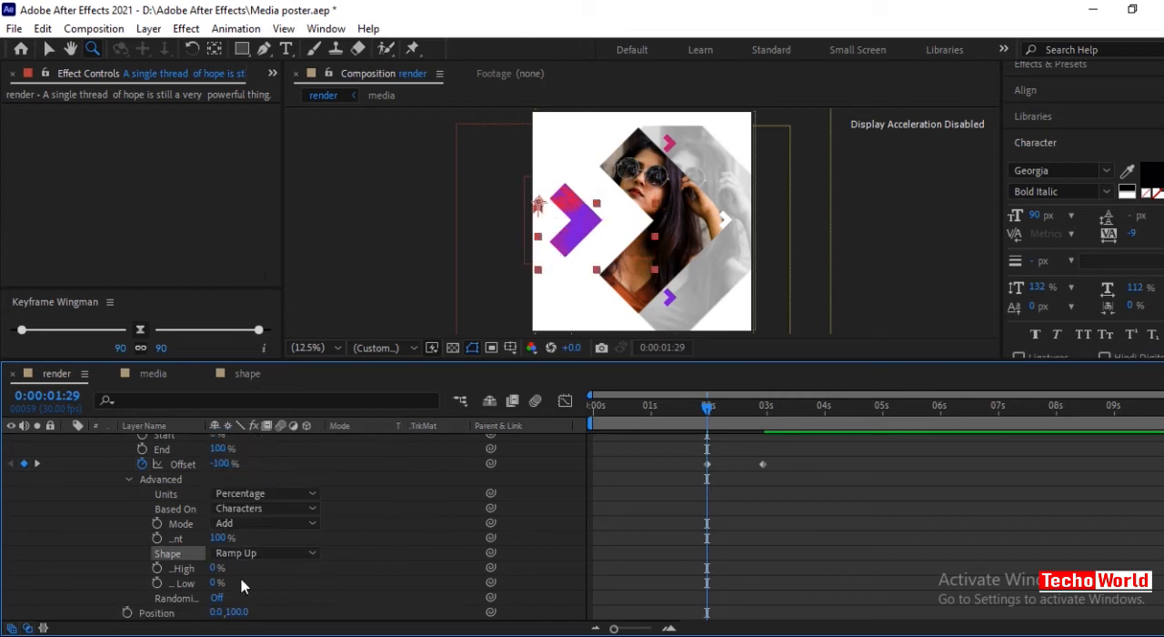
left_click_drag(213, 569, 338, 577)
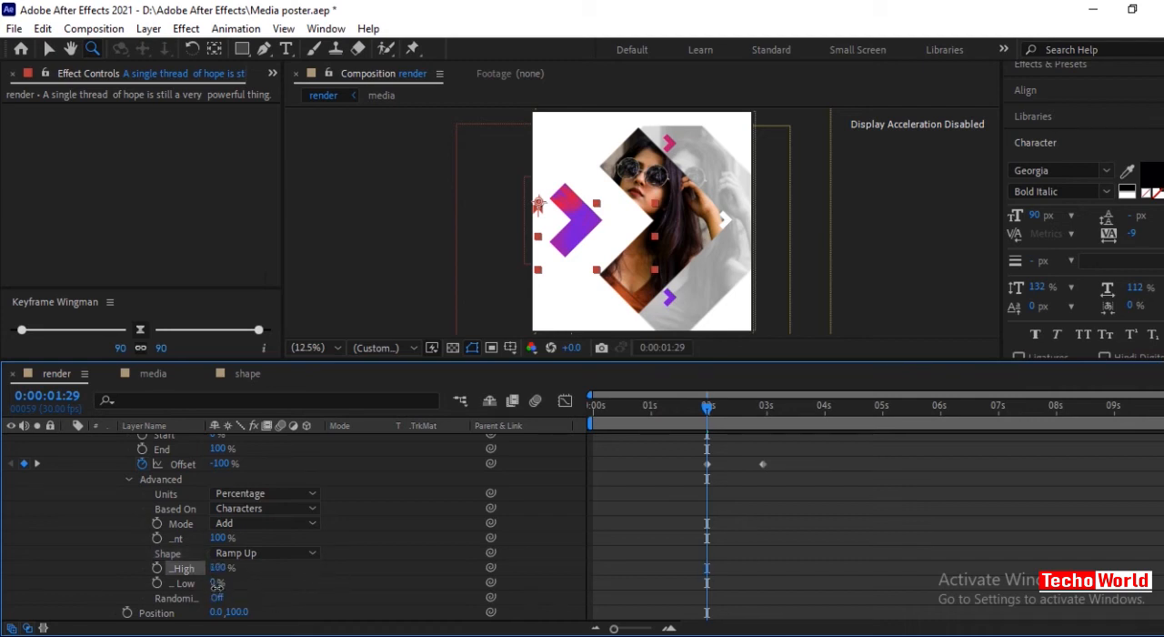
Set the range selector's Ease Low to 100% and base the selection on Words.
left_click_drag(216, 589, 322, 592)
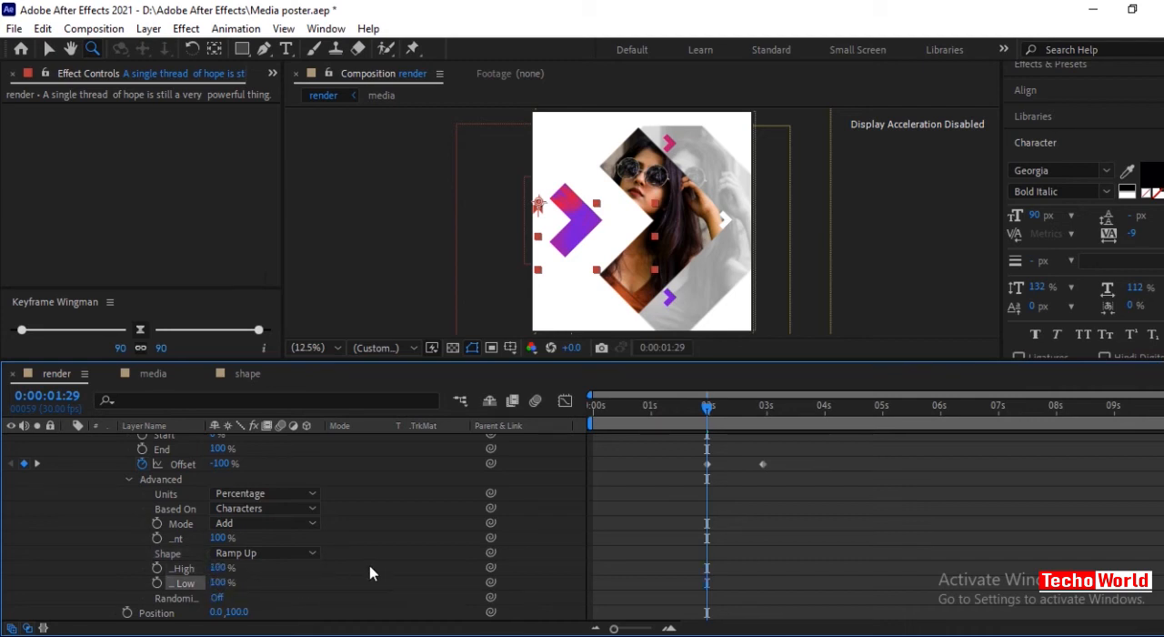
left_click(264, 508)
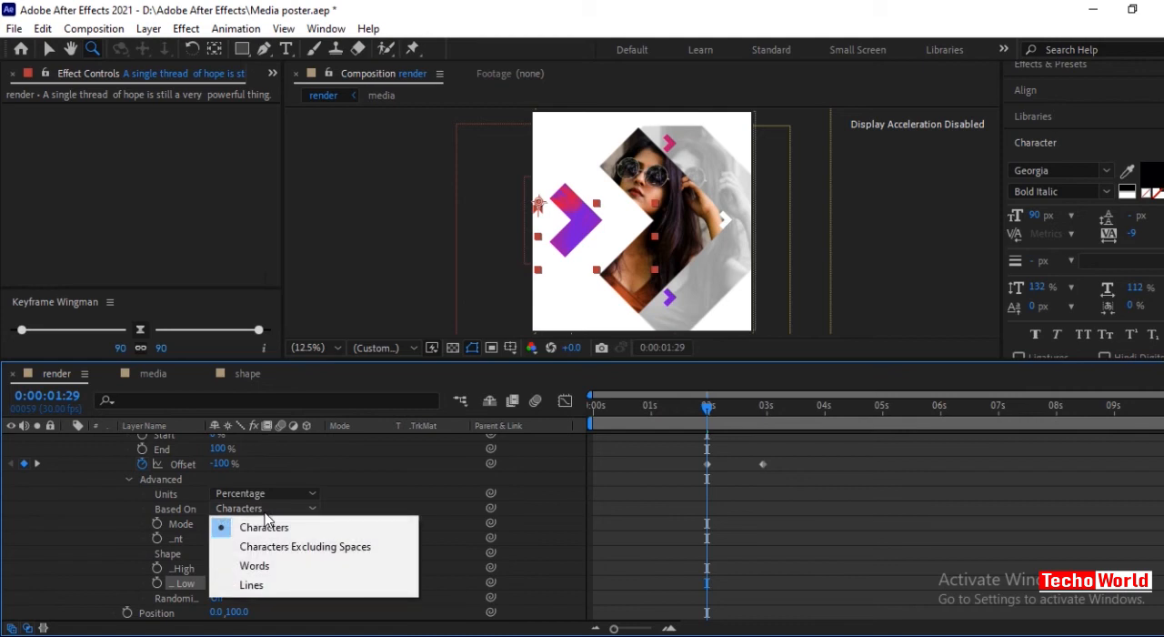
left_click(270, 566)
left_click_drag(707, 407, 765, 450)
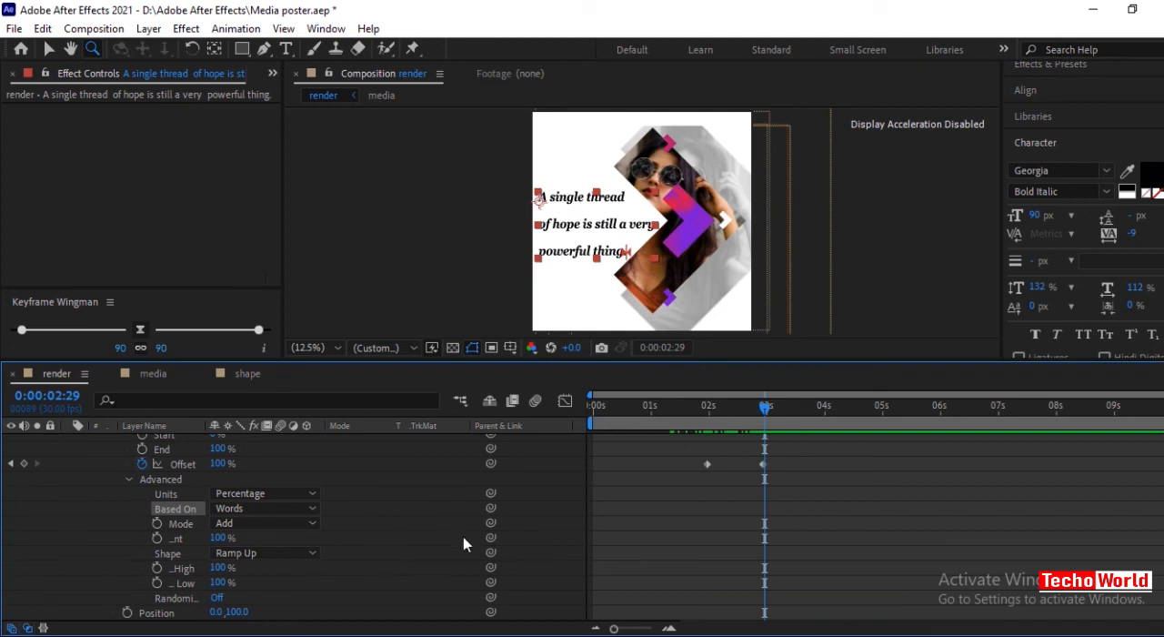
Duplicate the quote text layer and replace the copy's text with "Techo world".
scroll(404, 536, "up", 1)
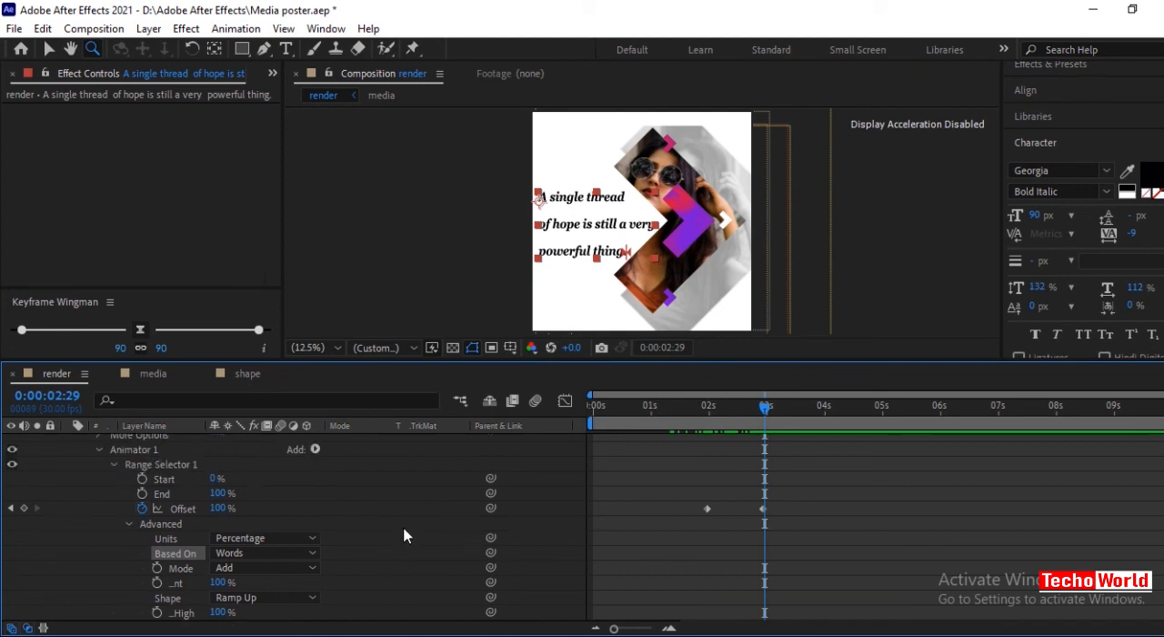
scroll(405, 535, "up", 2)
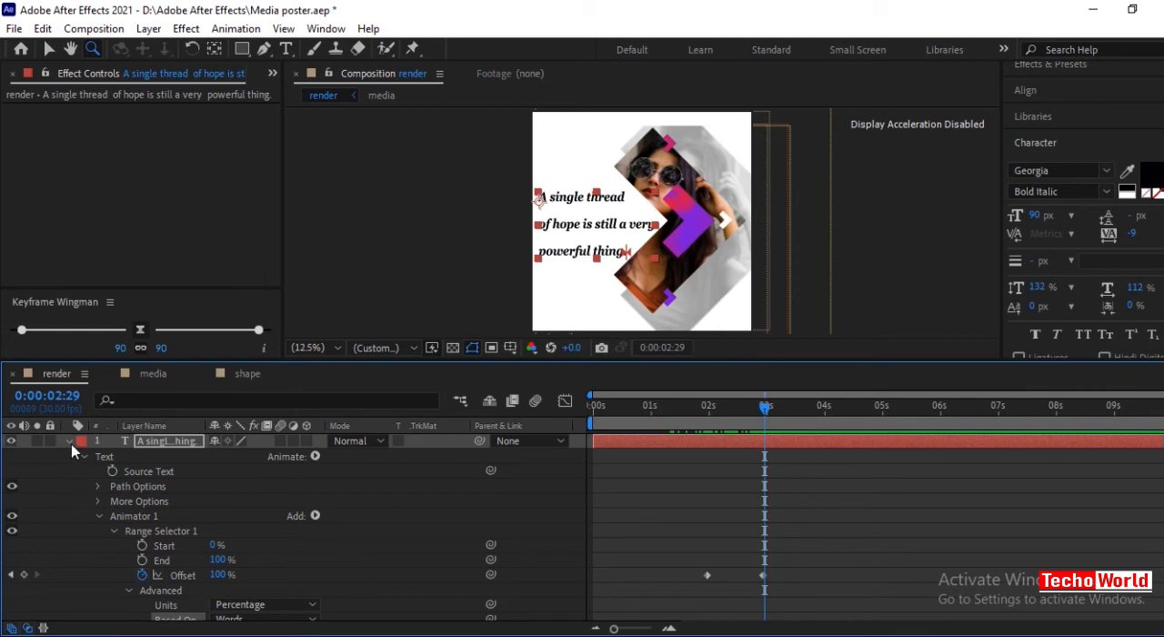
left_click(70, 442)
key("ctrl+d")
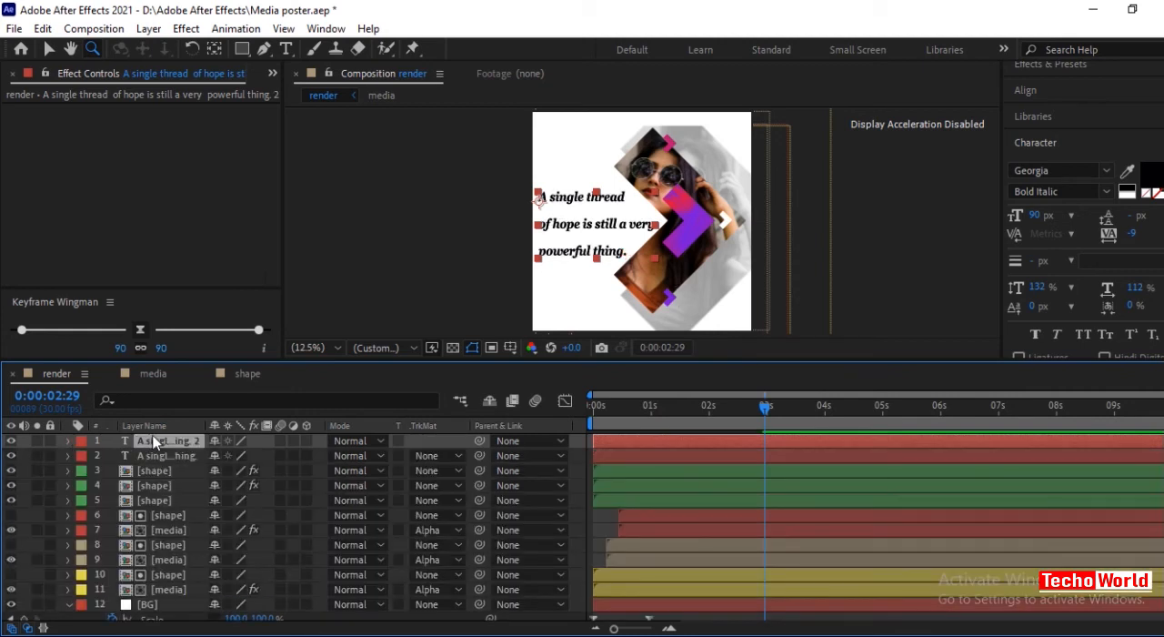
left_click(588, 236)
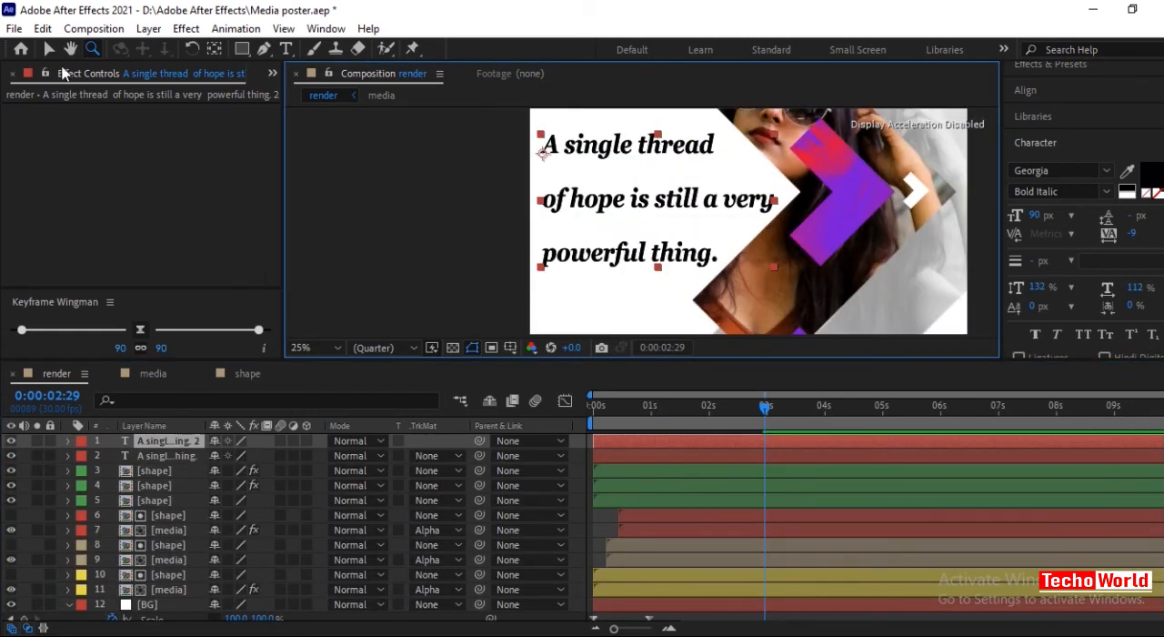
left_click(49, 49)
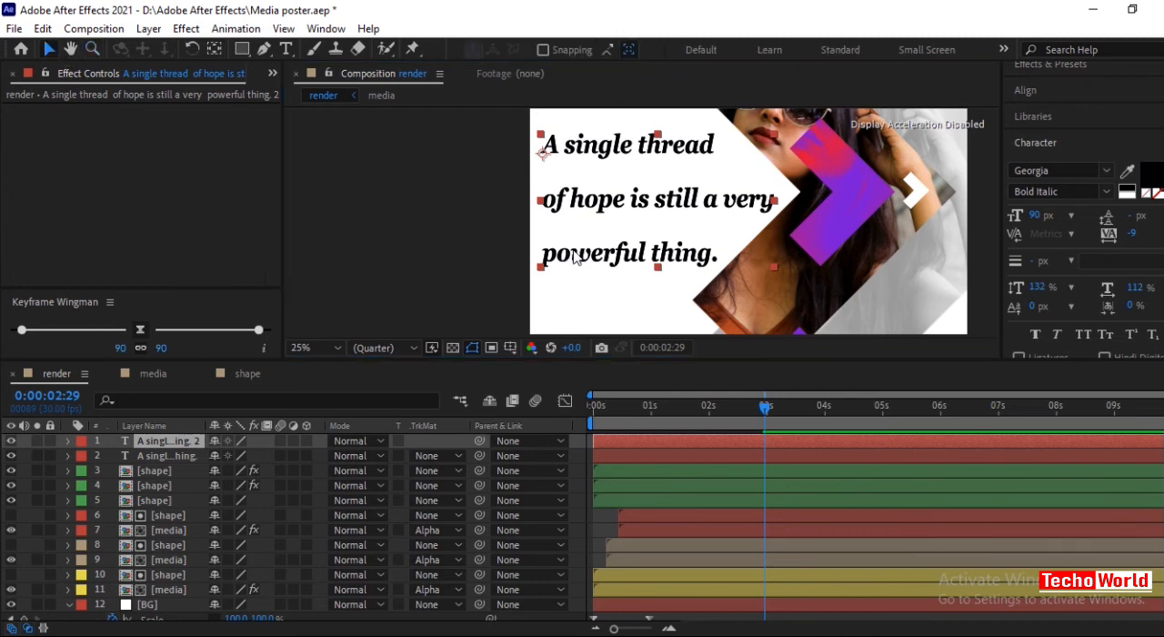
key("comma")
double_click(639, 238)
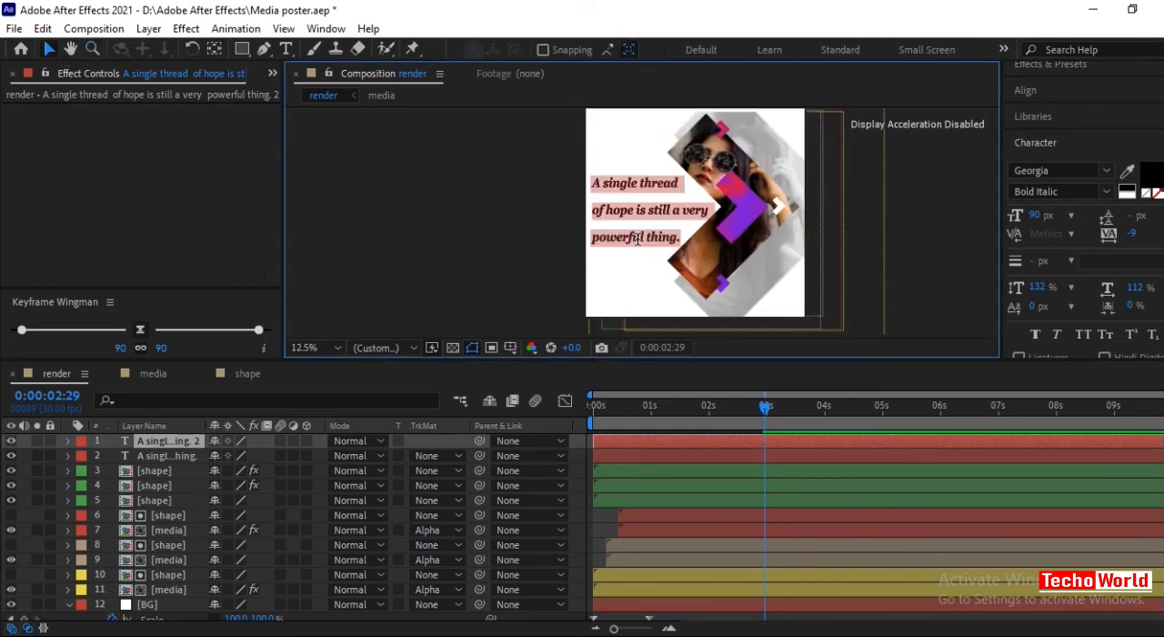
type("Techo world")
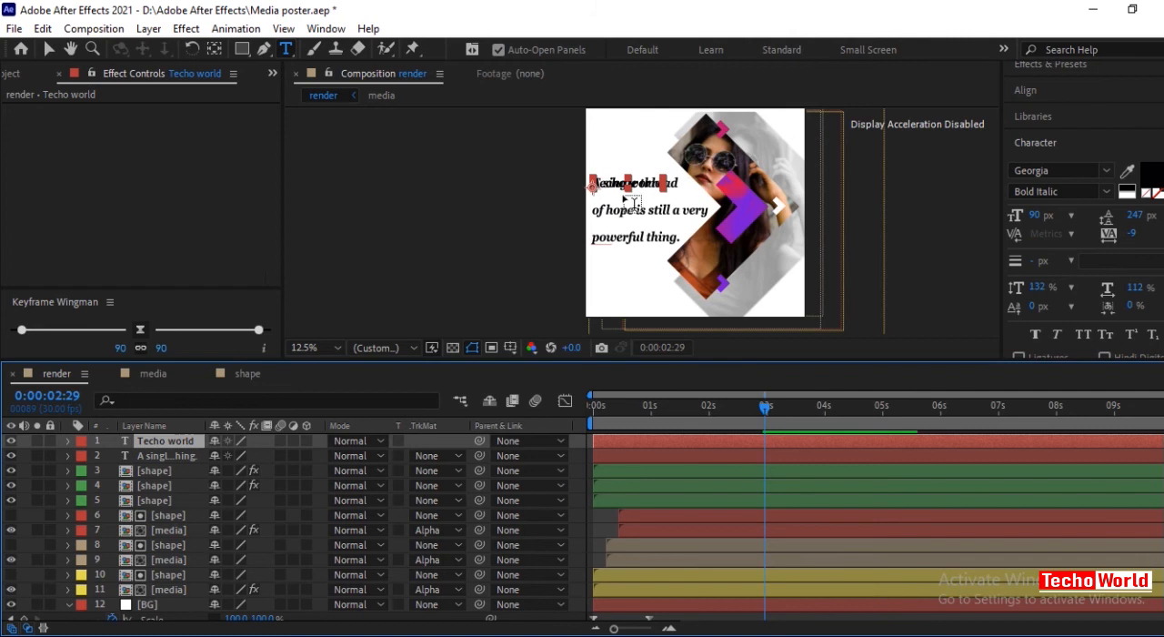
Move the "Techo world" text straight up above the quote, near the poster's upper edge.
left_click(48, 49)
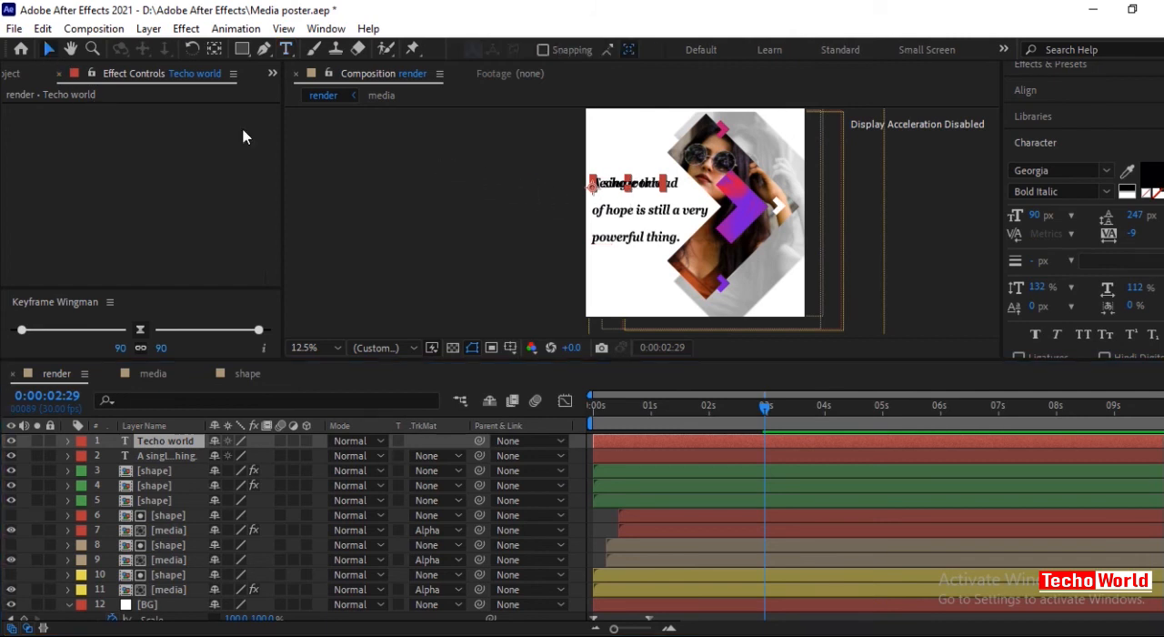
left_click_drag(653, 189, 649, 130)
scroll(676, 193, "up", 1)
scroll(671, 188, "down", 1)
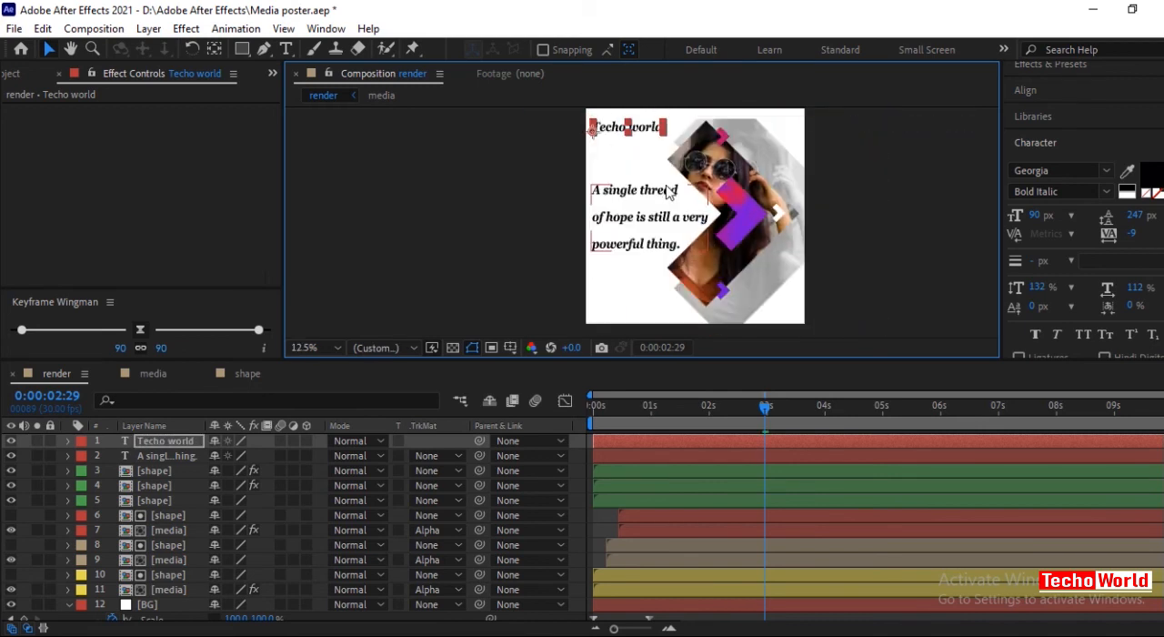
left_click(327, 347)
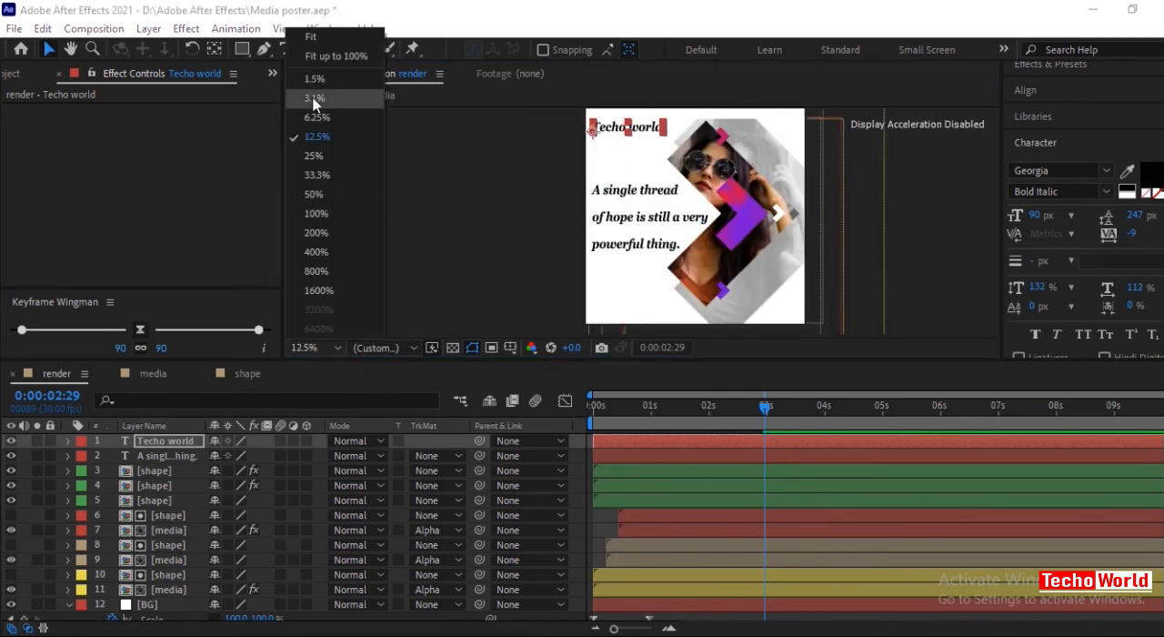
left_click(309, 56)
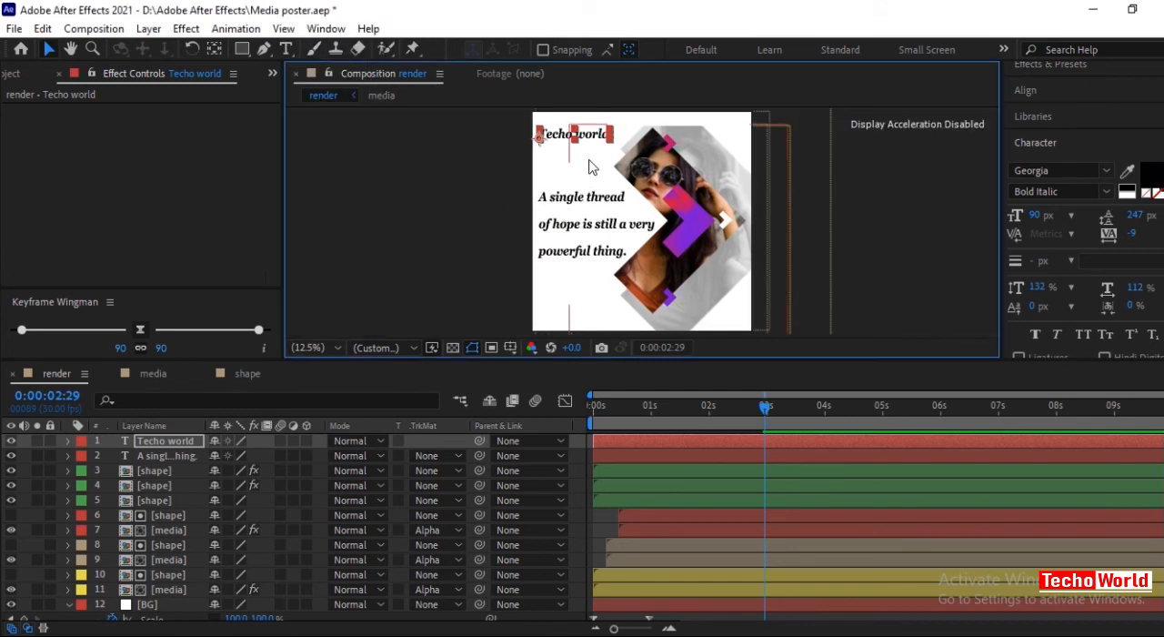
left_click_drag(591, 135, 591, 131)
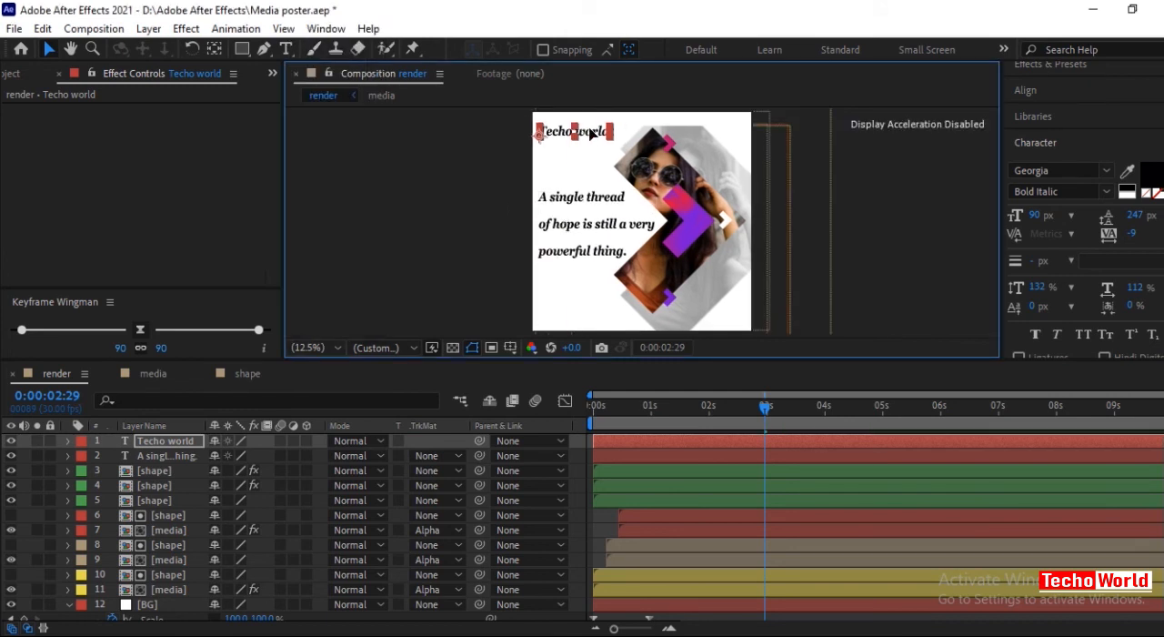
Duplicate the "Techo world" text, place the copy below the quote near the poster's lower edge, and change its wording to "Subscribe".
key("ctrl+d")
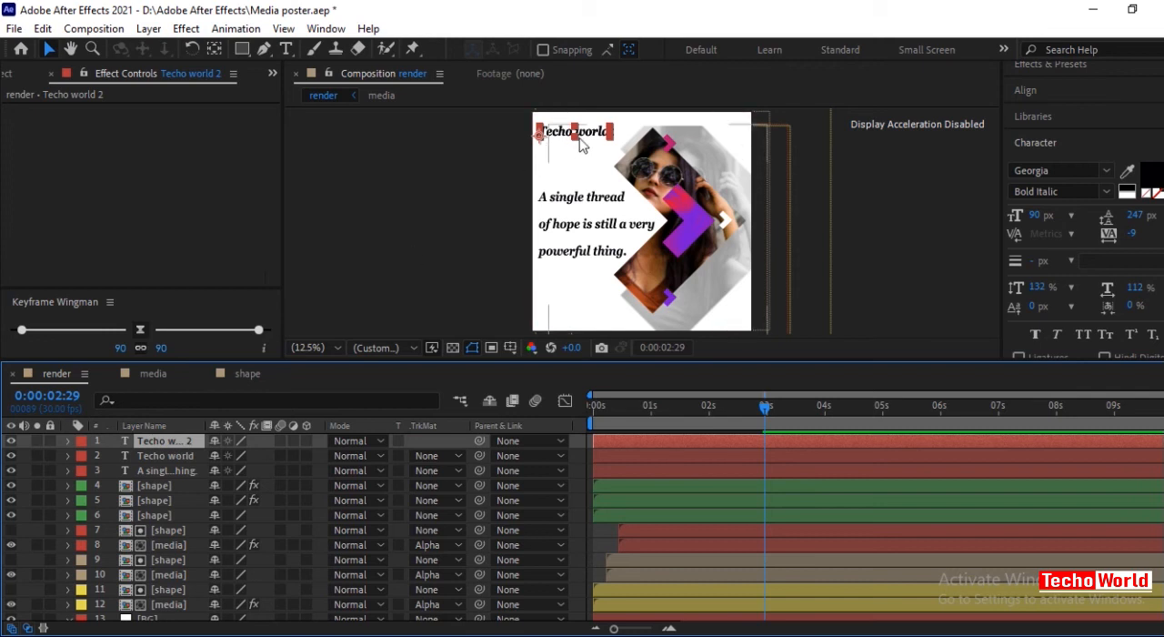
left_click_drag(581, 136, 584, 314)
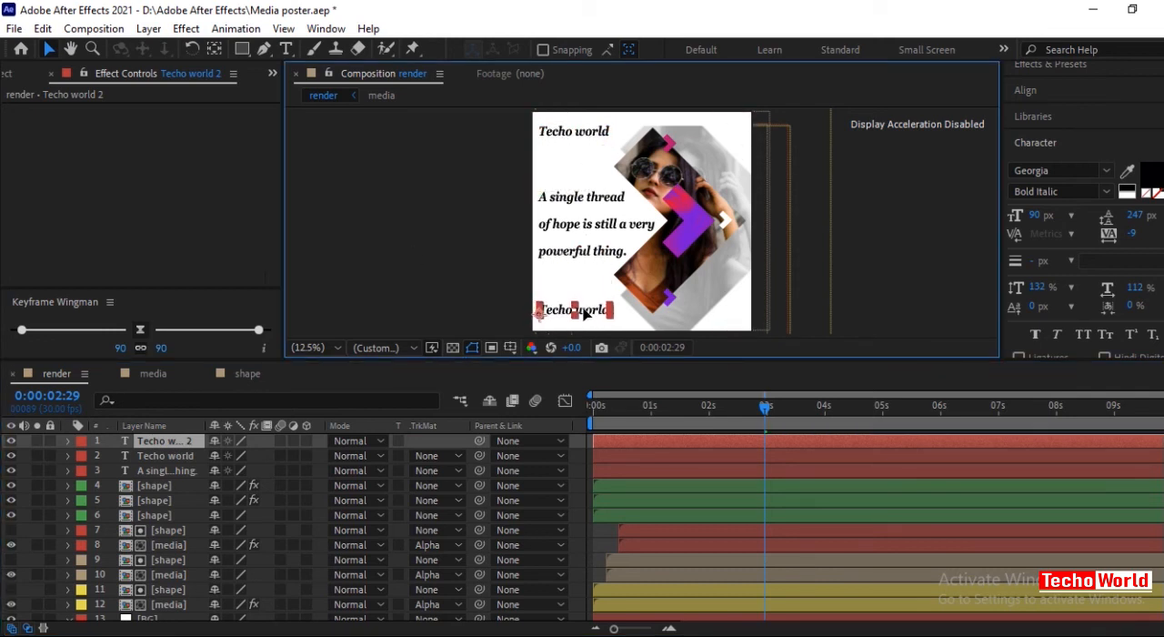
double_click(585, 313)
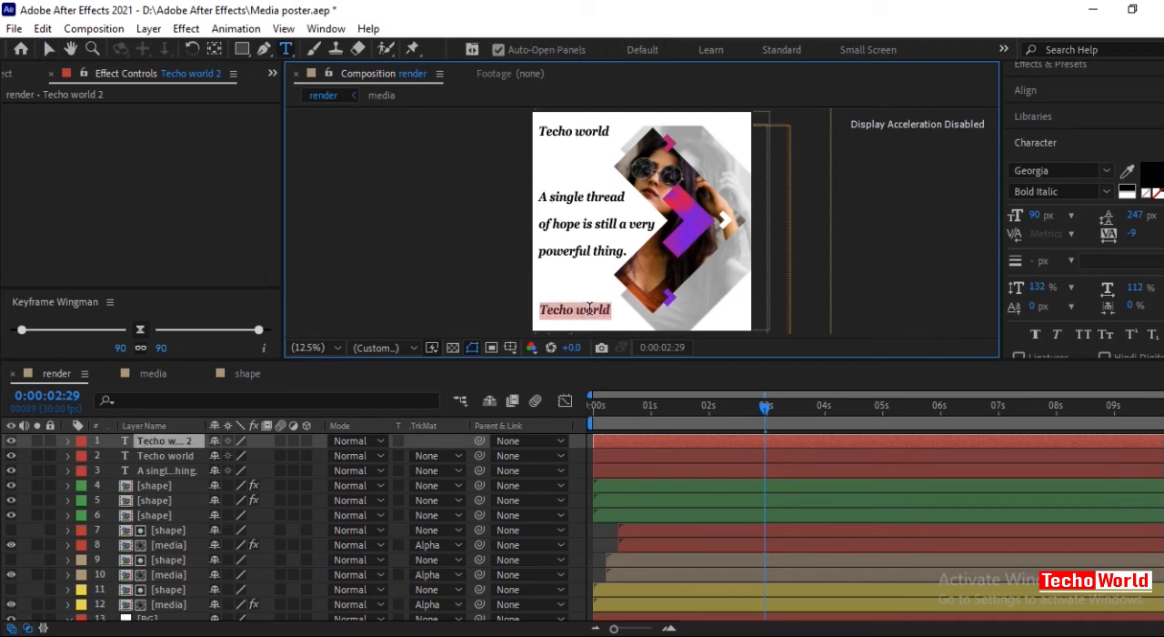
type("Subscribe")
left_click(150, 456)
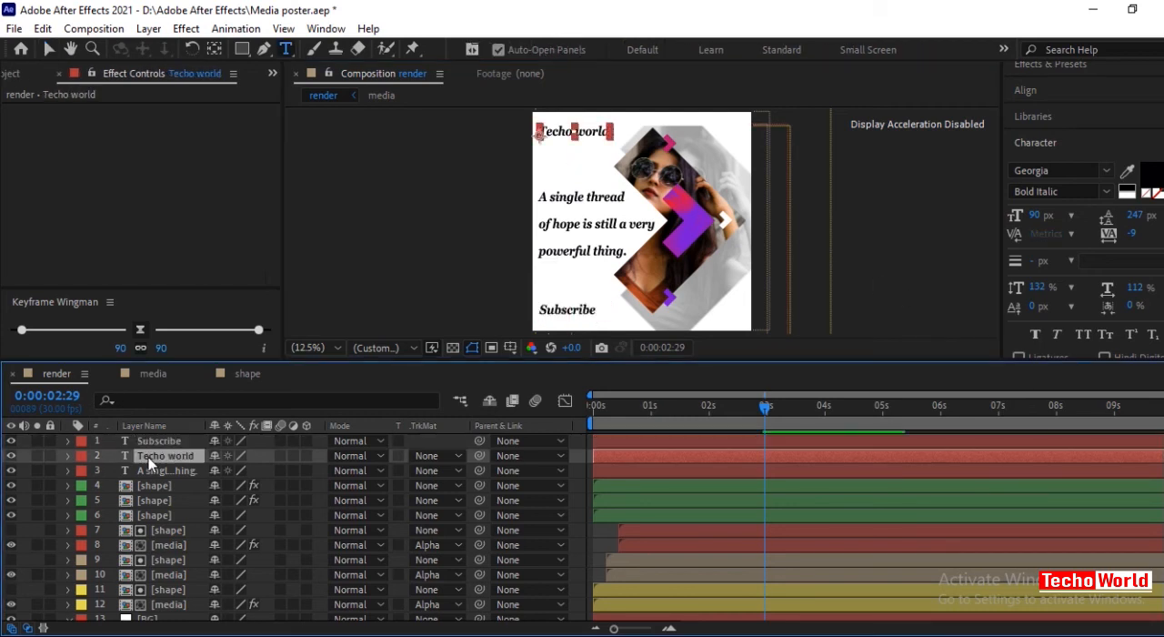
mouse_move(761, 411)
left_mouse_down()
mouse_move(663, 414)
mouse_move(767, 423)
mouse_move(755, 423)
left_mouse_up()
key("Home")
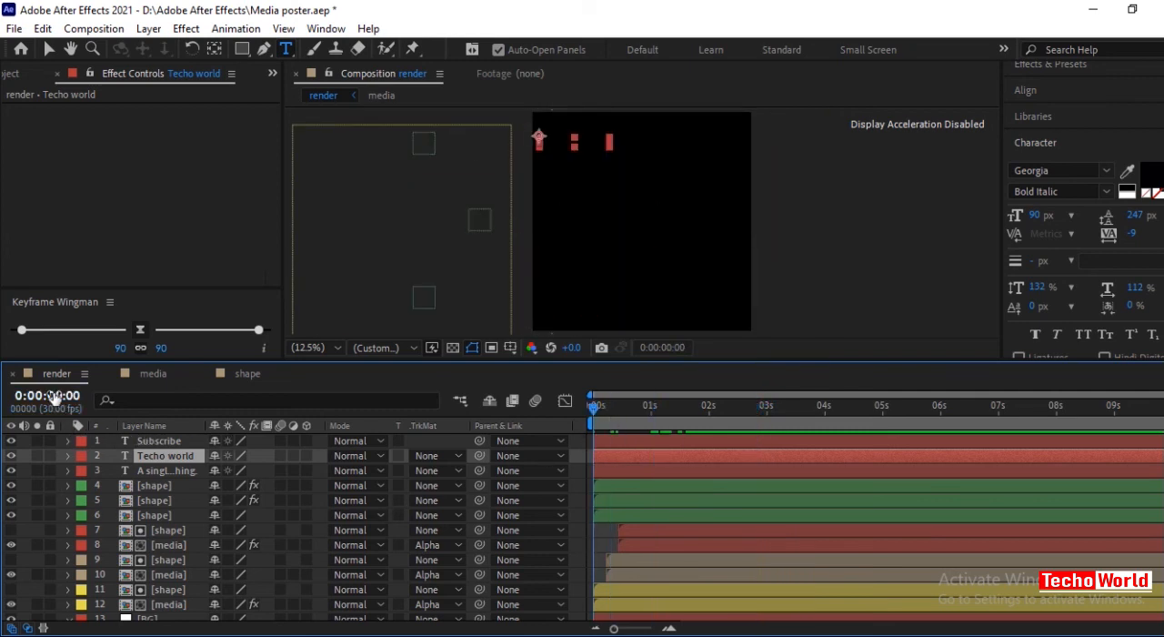
In the media composition, create a white 2000 x 2000 px solid named "mask".
left_click(153, 373)
right_click(128, 511)
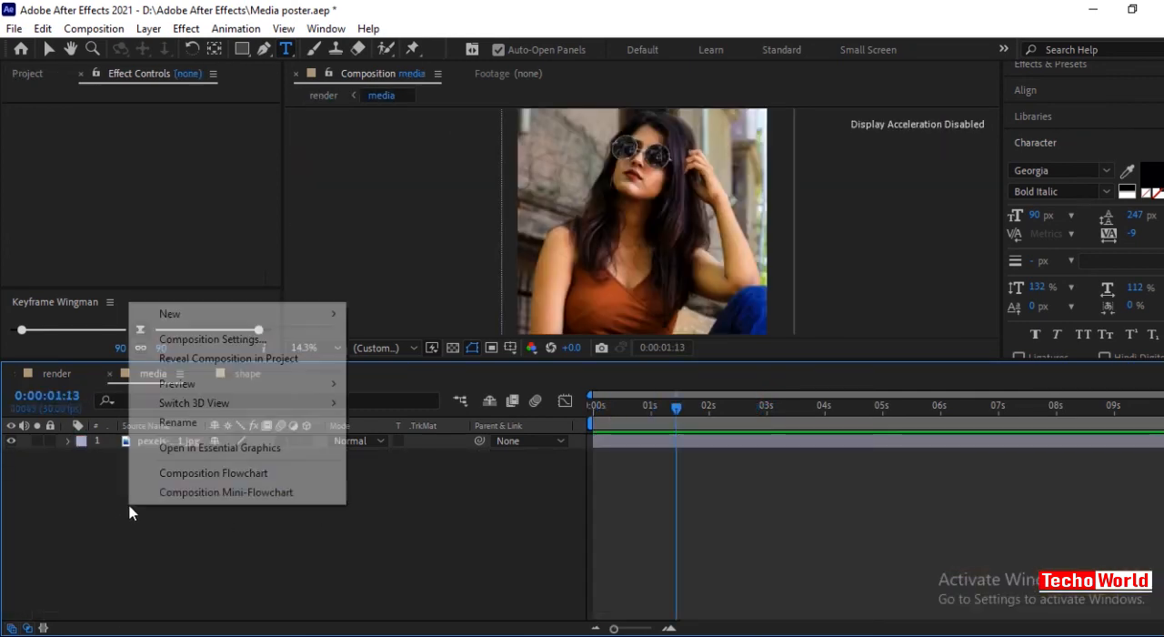
mouse_move(312, 322)
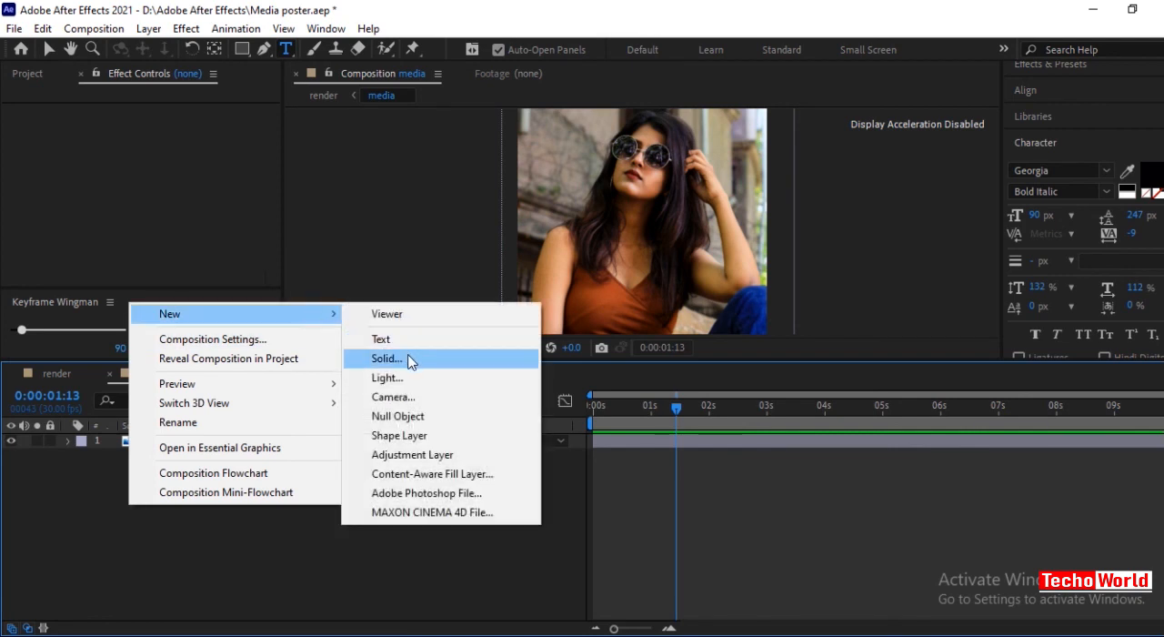
left_click(400, 358)
type("mask")
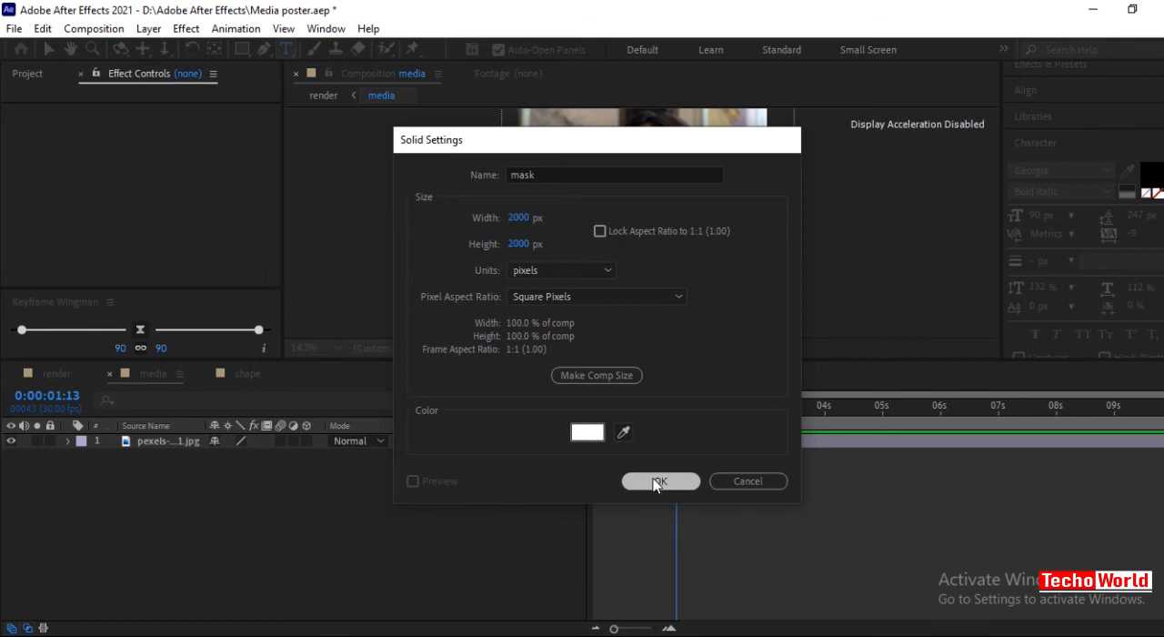
left_click(659, 482)
left_click(236, 552)
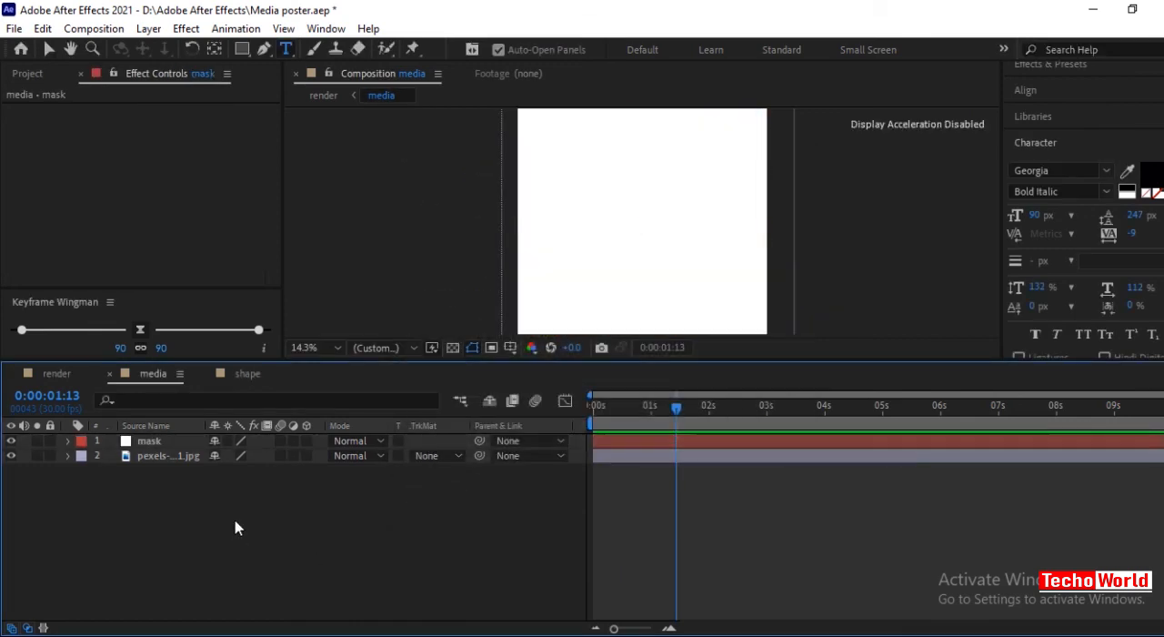
Set the photo layer's track matte to Alpha Matte "mask".
left_click(141, 457)
left_click(457, 462)
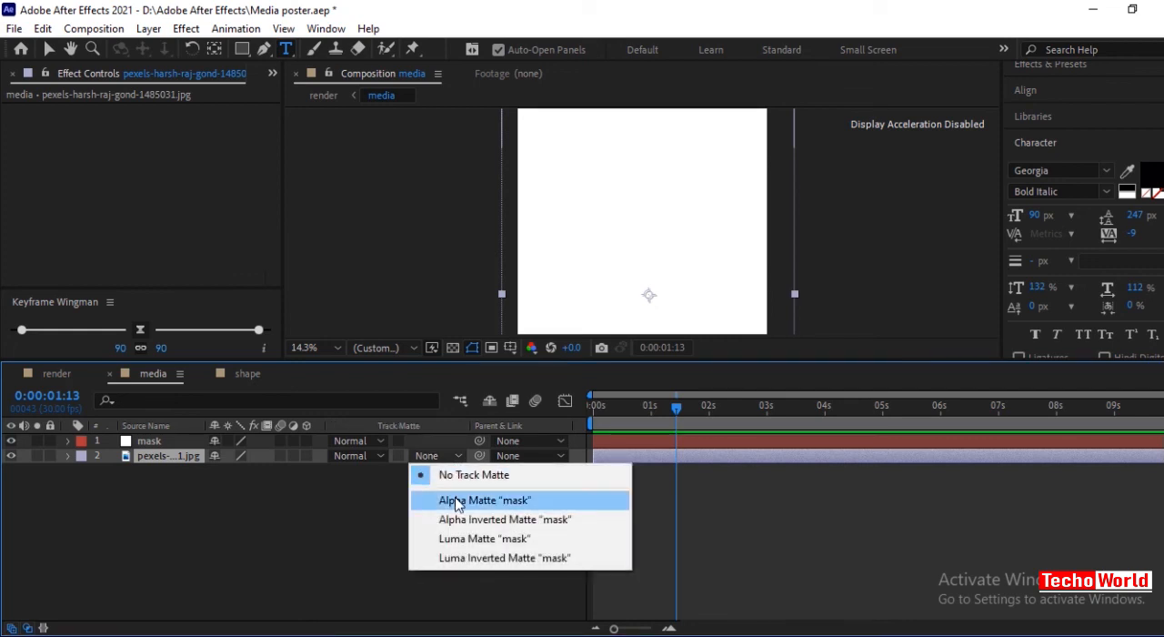
left_click(456, 500)
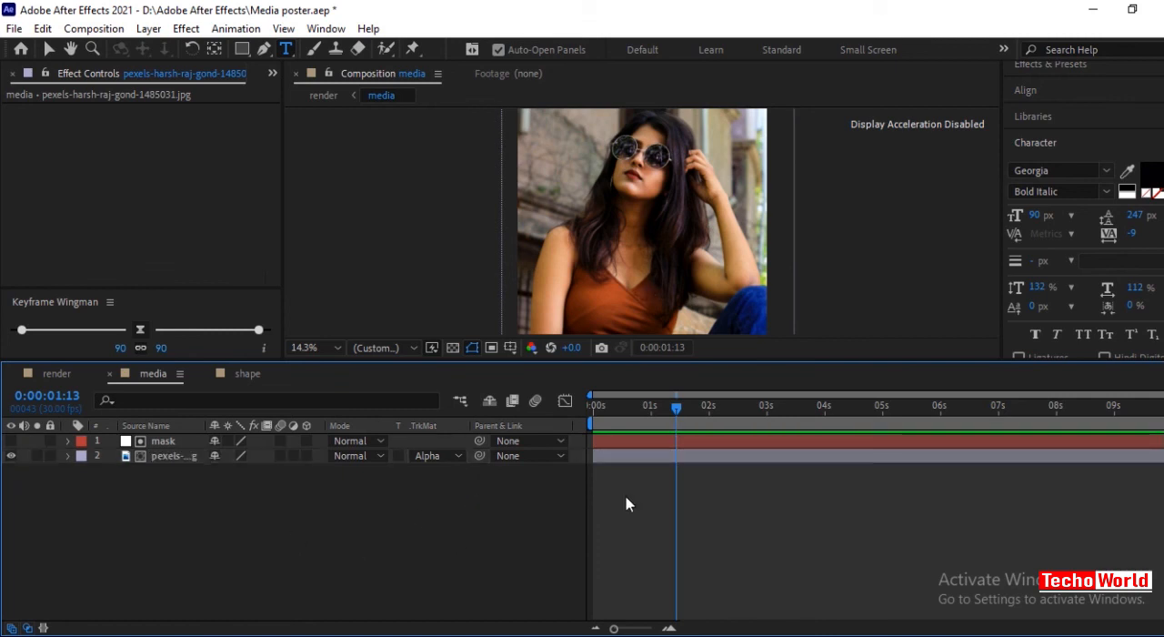
Add a Position keyframe to the photo layer at 0:00:02:00 with the photo at its existing place.
left_click_drag(678, 411, 711, 423)
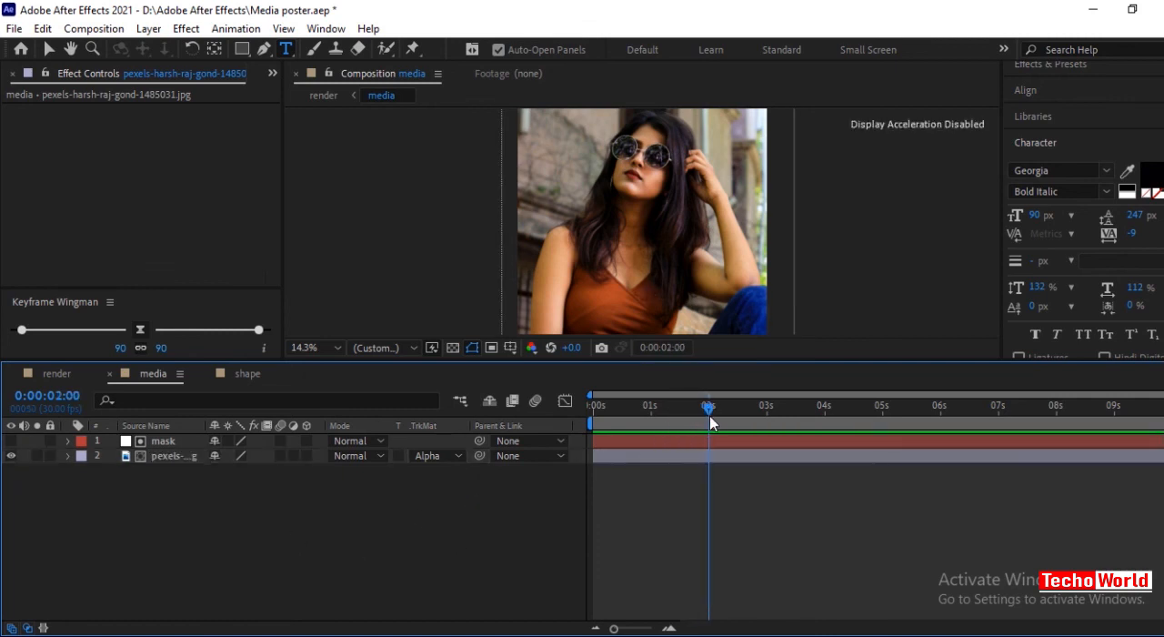
left_click(170, 443)
left_click(176, 457)
key("p")
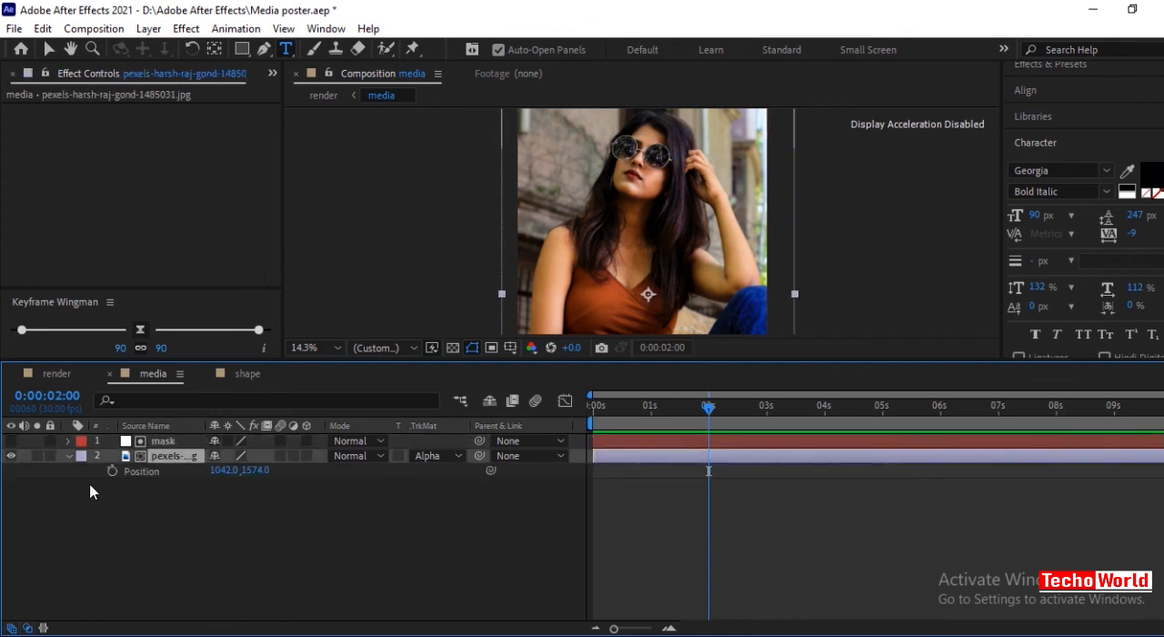
left_click(112, 471)
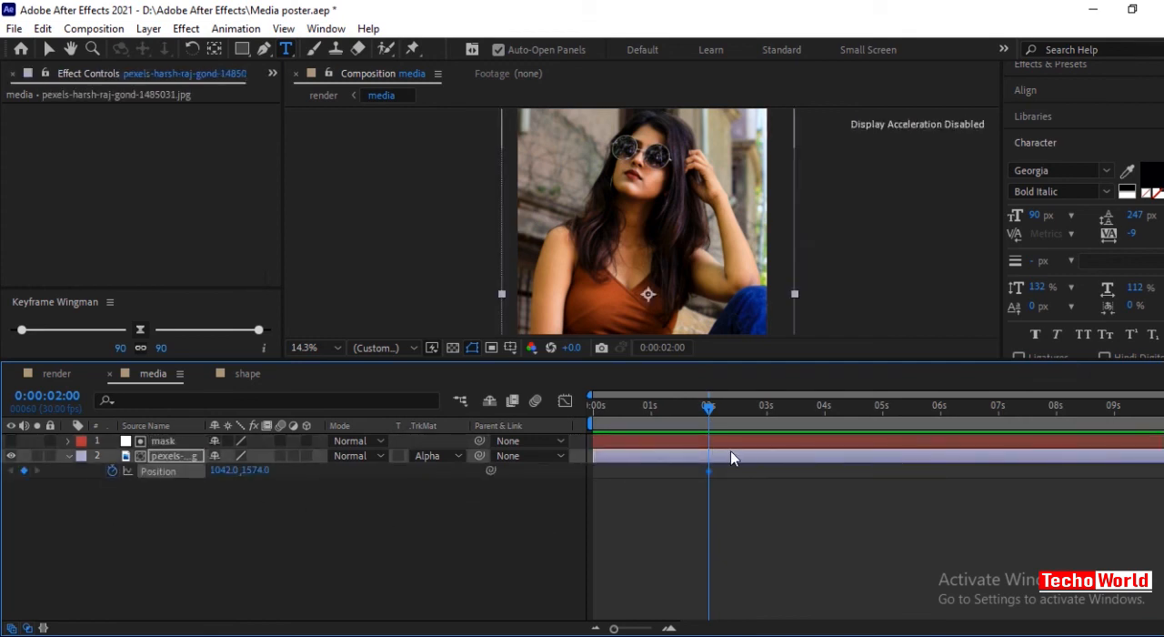
Keyframe the photo's Position at 0:00:03:00 to about 3205, 1567, fully outside the frame's right edge.
left_click_drag(709, 412, 764, 422)
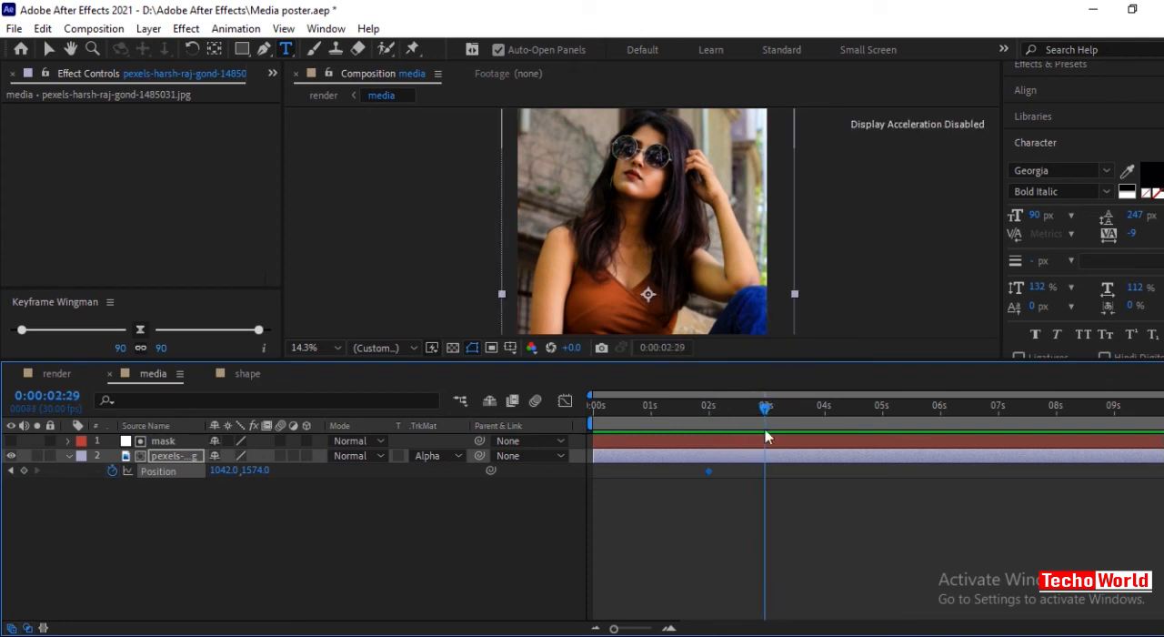
left_click(765, 409)
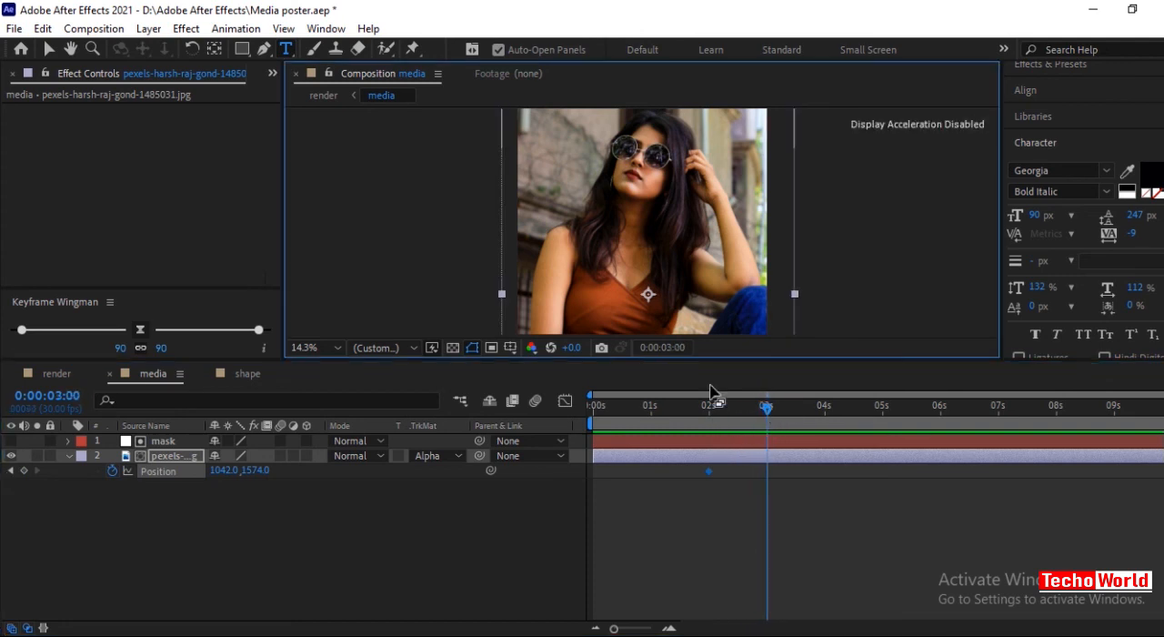
key("v")
left_click_drag(540, 263, 804, 264)
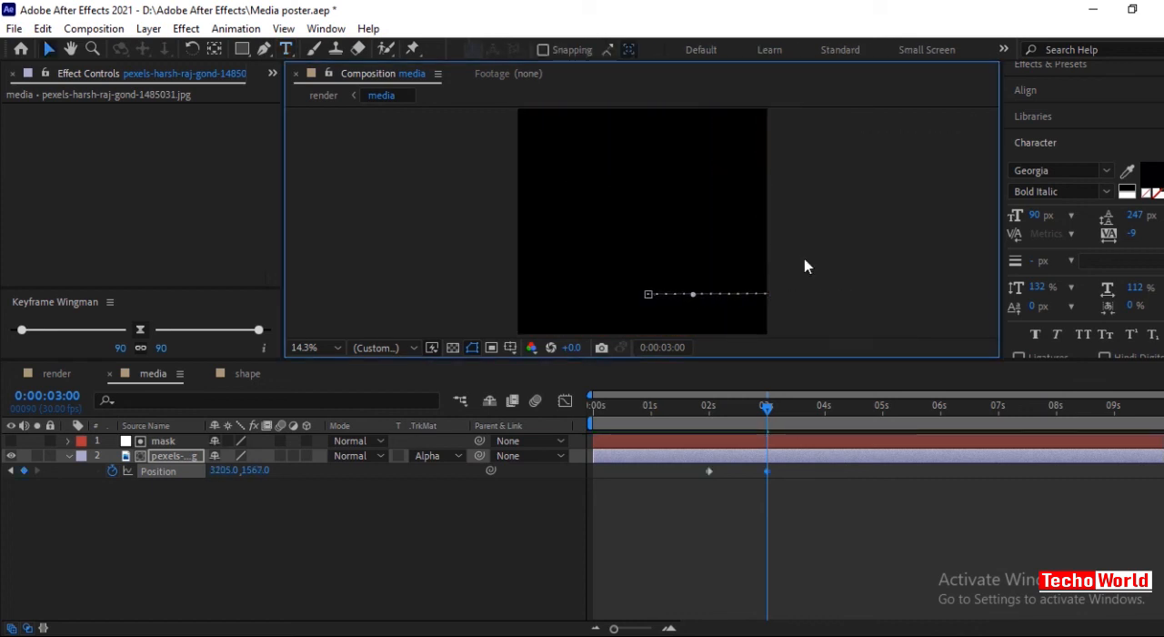
key("comma")
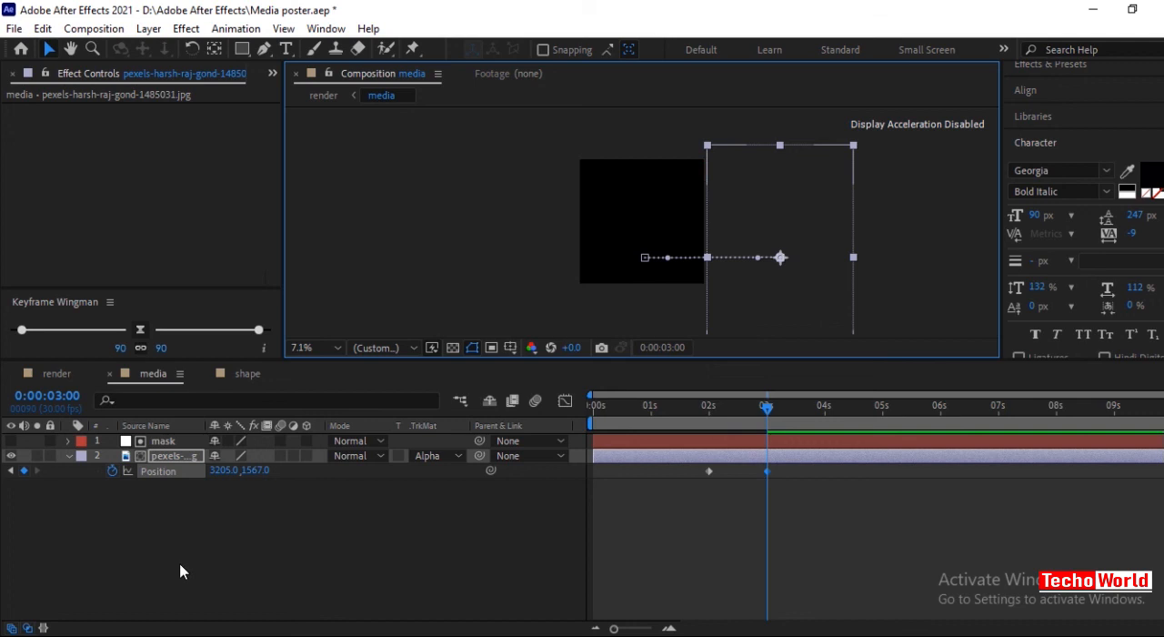
left_click(195, 558)
Add the photo pexels-uus-supendi-245388.jpg above the mask layer in the media composition, starting at about 2 seconds.
left_click_drag(768, 407, 710, 406)
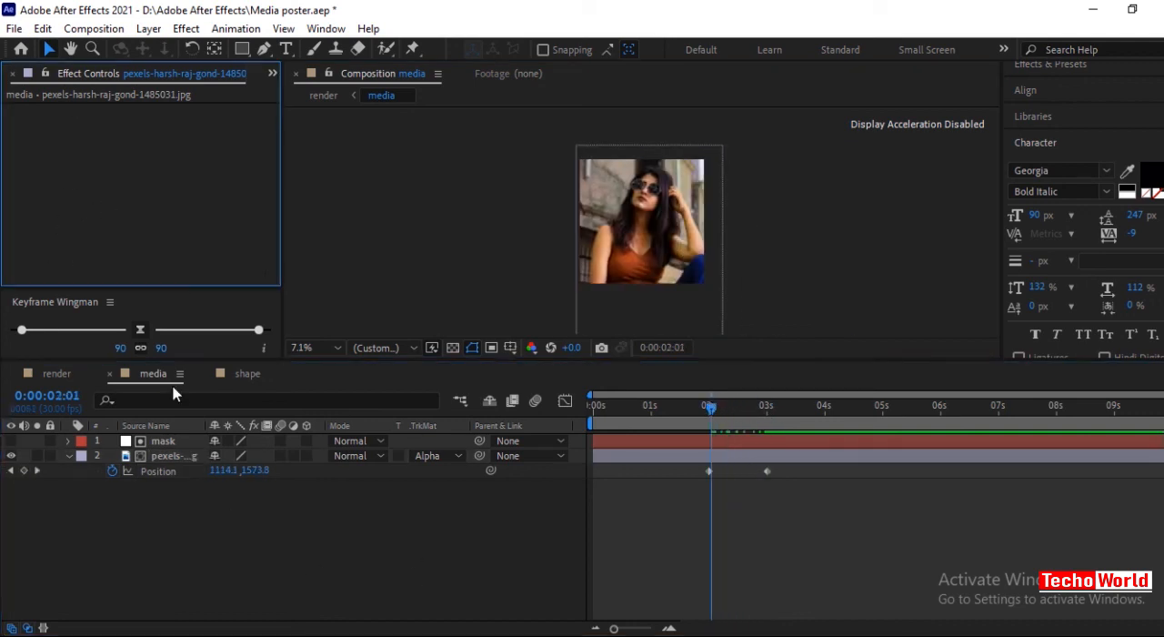
left_click(273, 78)
left_click(314, 95)
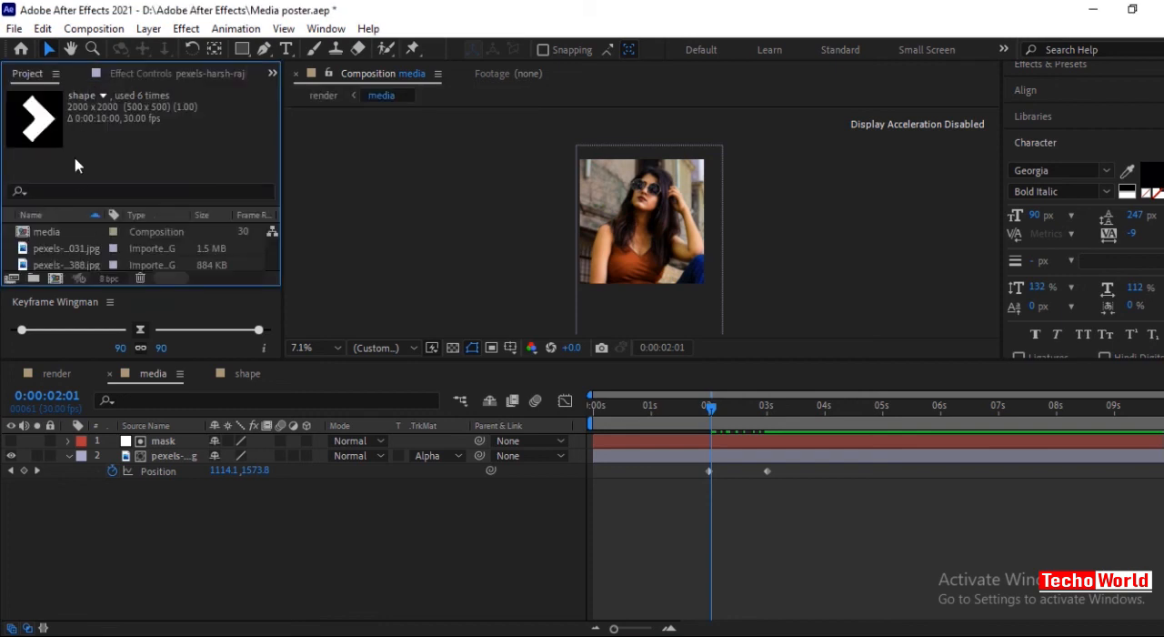
left_click(51, 264)
left_click_drag(54, 262, 181, 441)
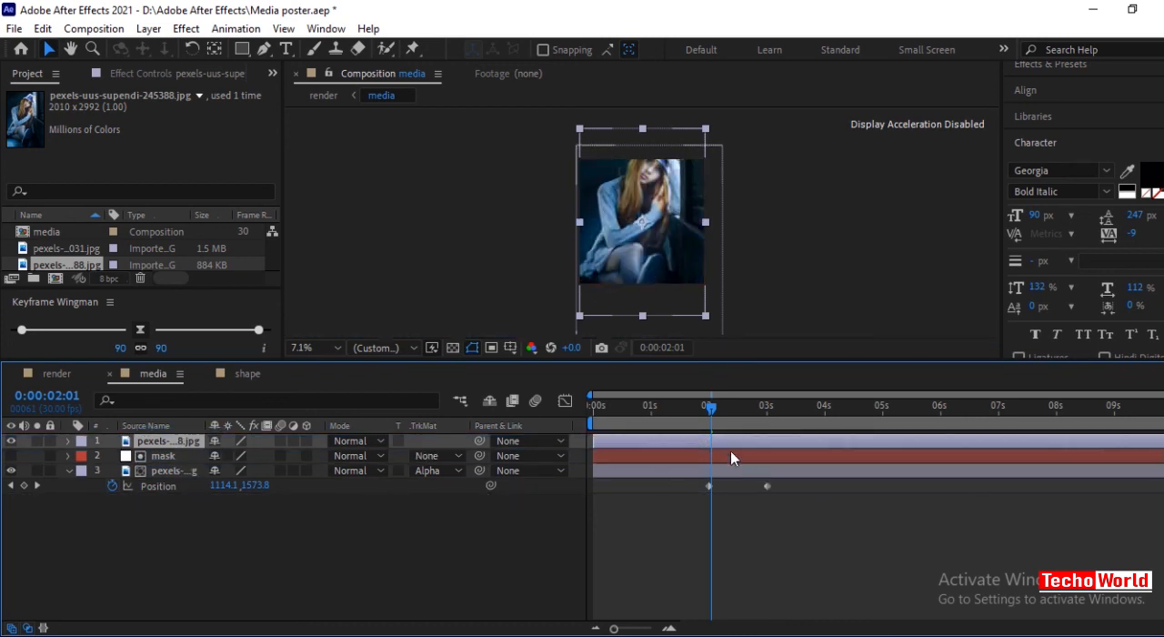
left_click_drag(666, 438, 782, 438)
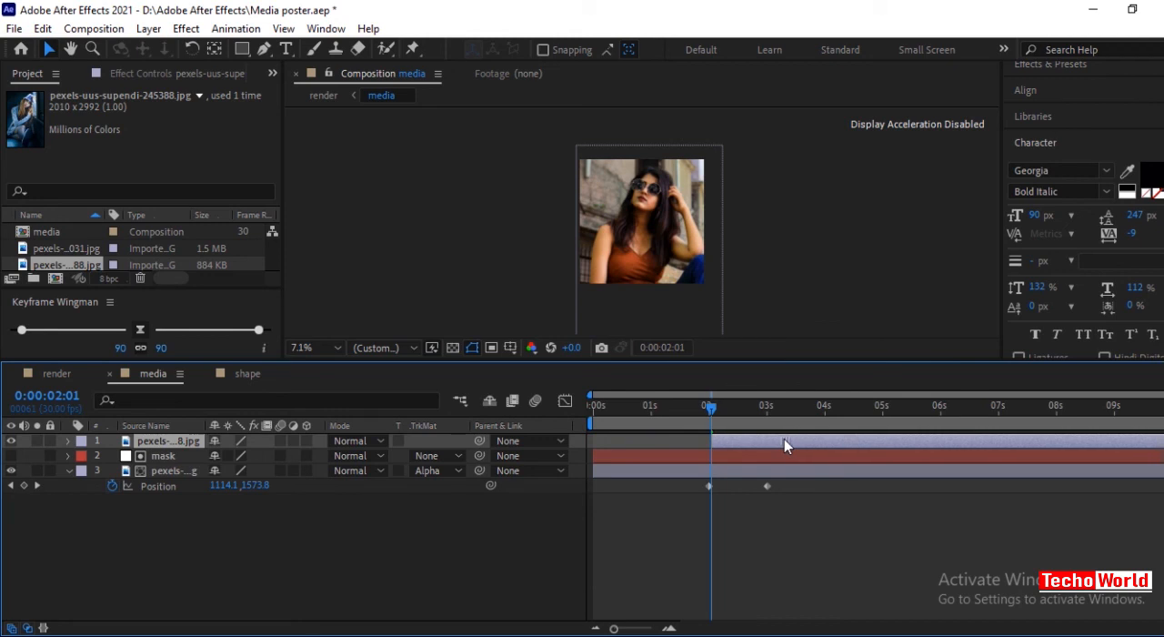
Reposition the second photo to 972, 1336 so it fills the frame, with its Position keyframe at 0:00:03:00.
left_click_drag(715, 412, 764, 409)
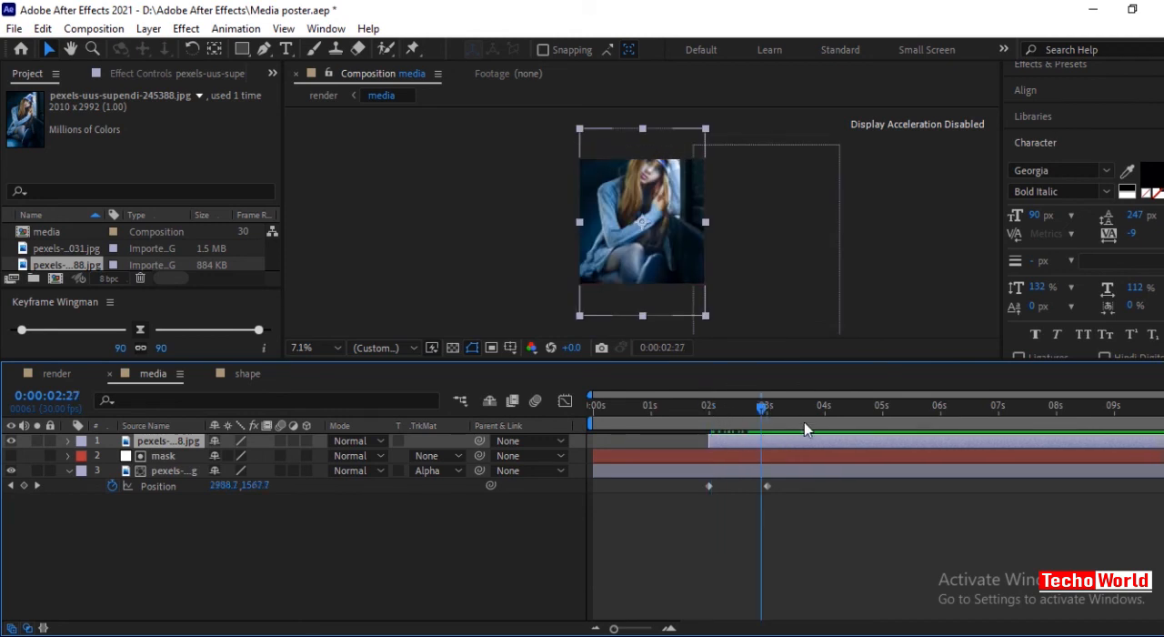
key("alt+shift+p")
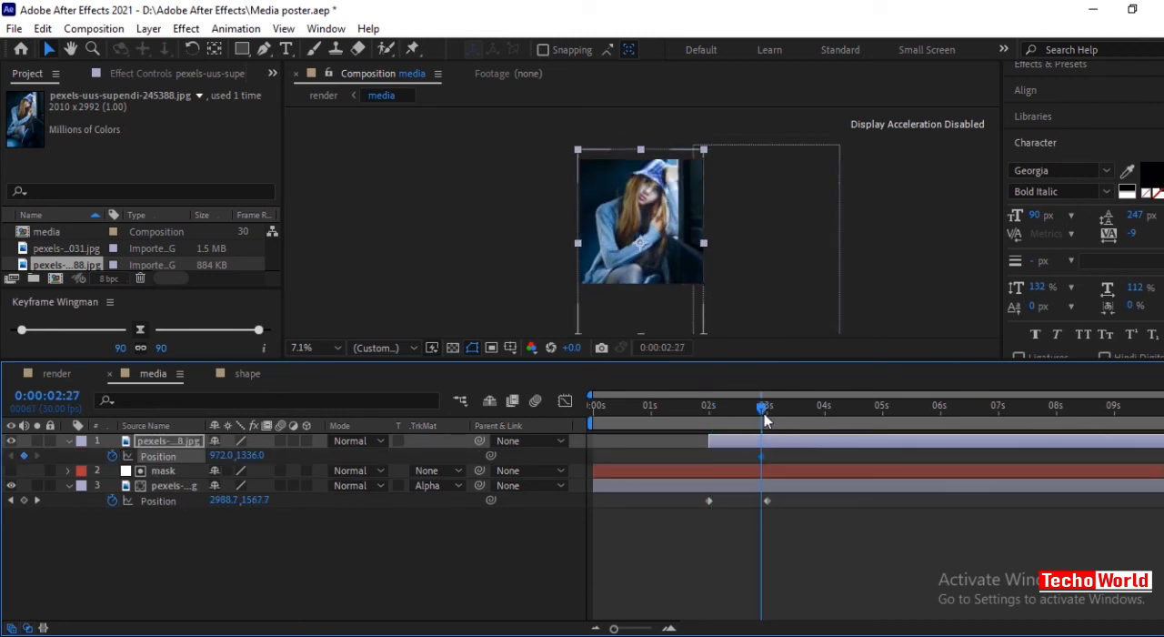
left_click(36, 500)
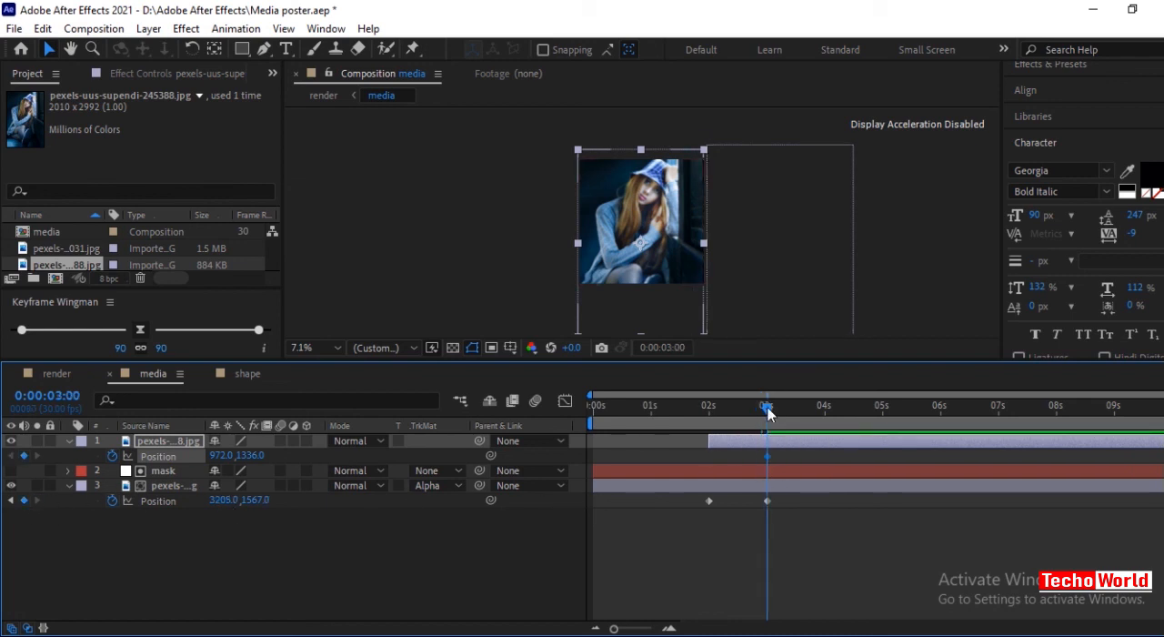
Keyframe the second photo's Position at 0:00:02:00 to about -1254, 1350, fully outside the frame's left edge.
left_click_drag(767, 409, 709, 417)
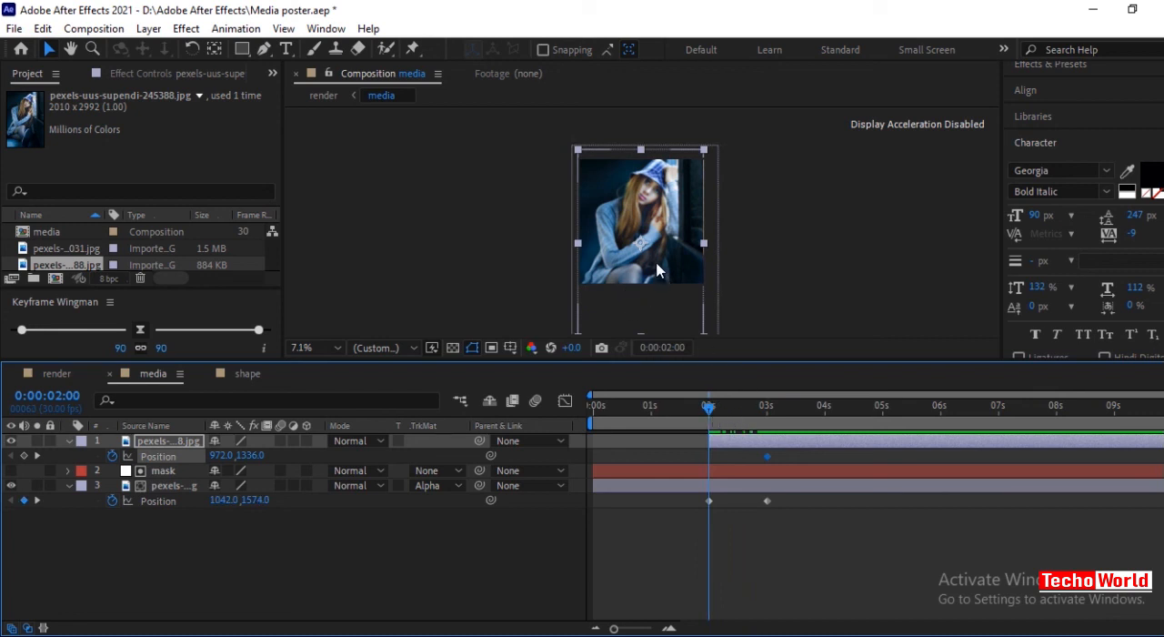
left_click_drag(653, 258, 512, 264)
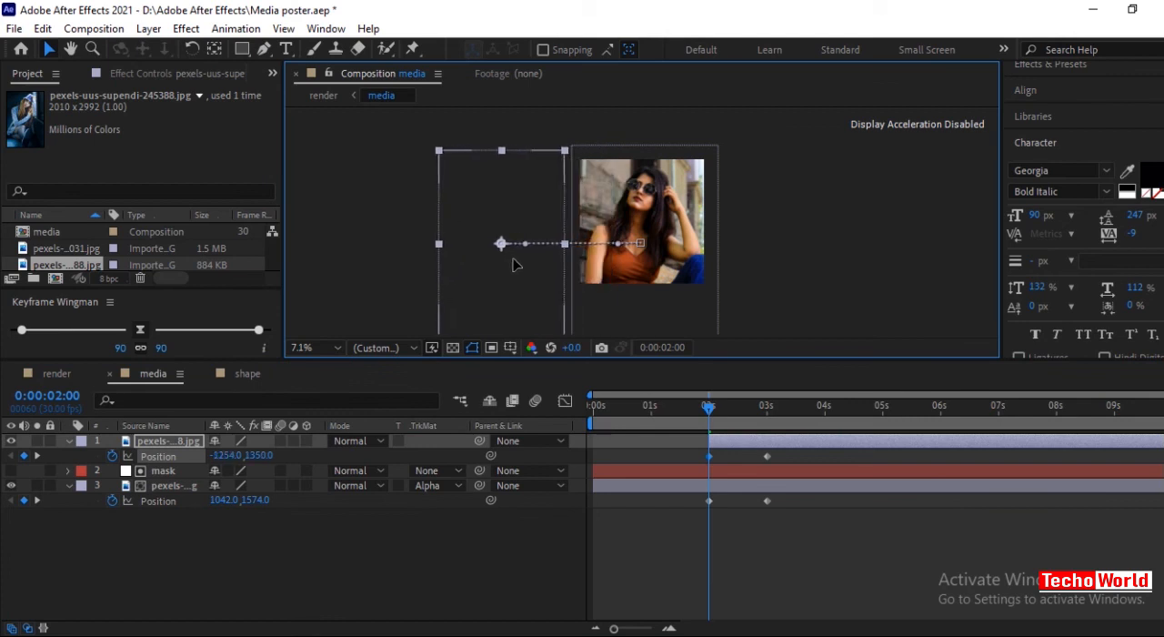
left_click_drag(709, 407, 774, 405)
In the render composition, delay shape layer 5 to start with layers 9 and 10, and shape layer 4 to start with layers 7 and 8.
left_click(60, 374)
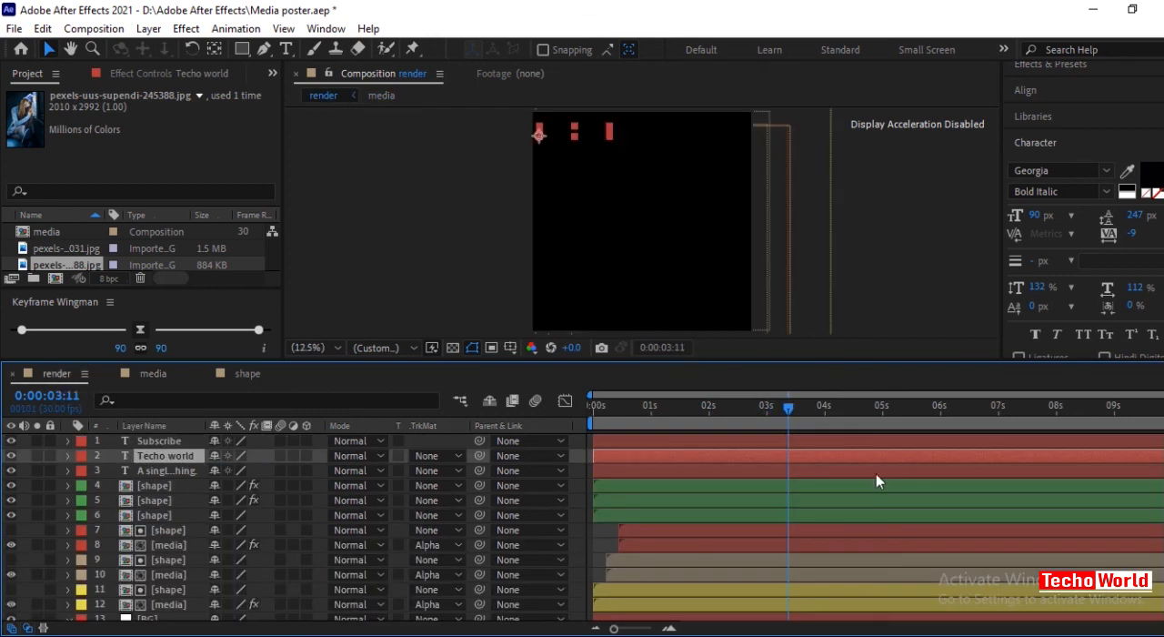
key("Home")
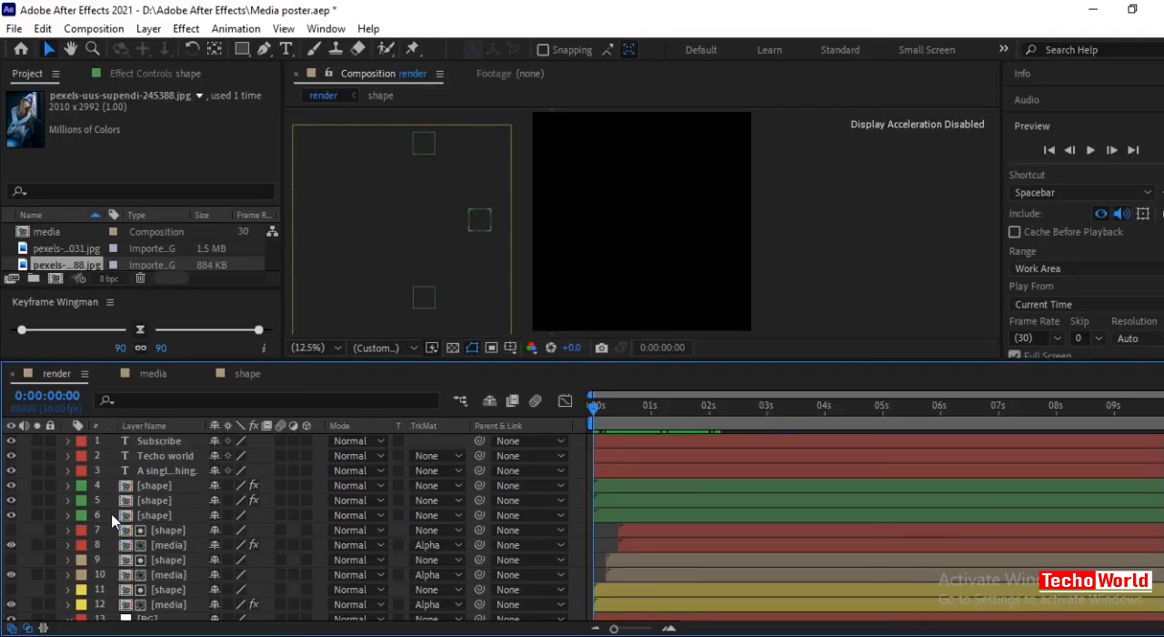
left_click(145, 515)
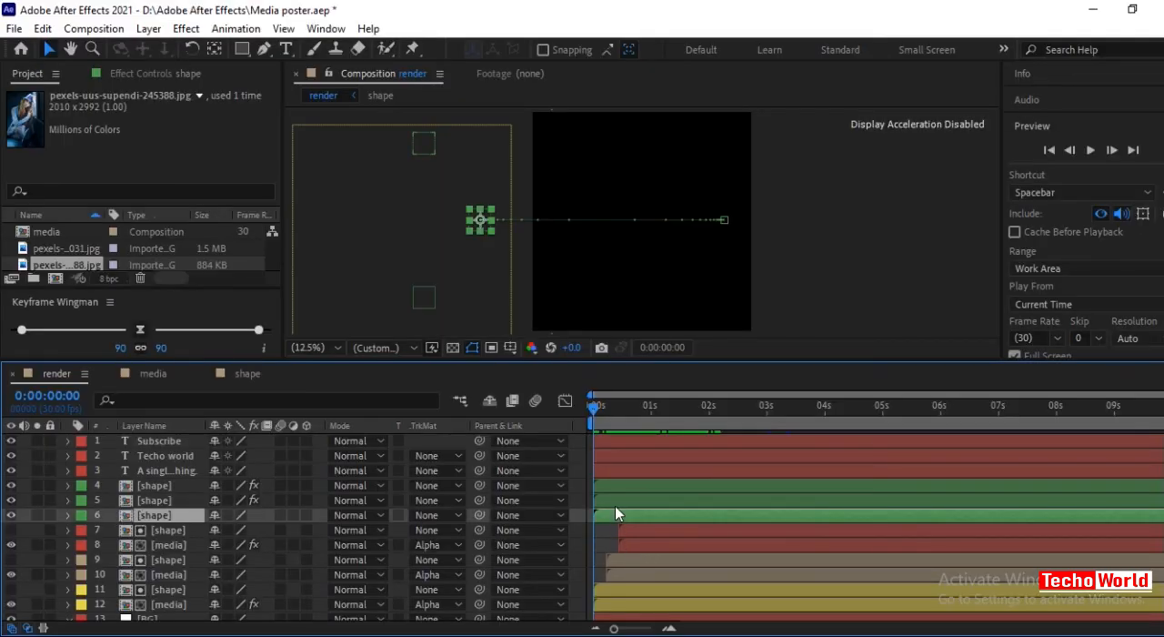
left_click(192, 501)
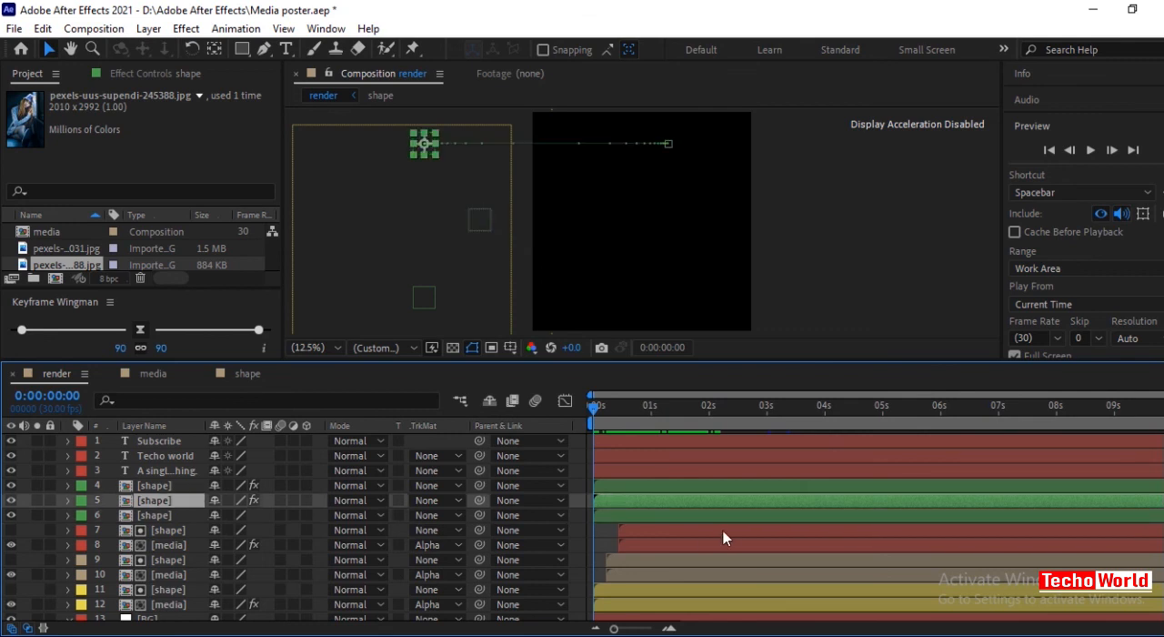
left_click_drag(618, 497, 626, 497)
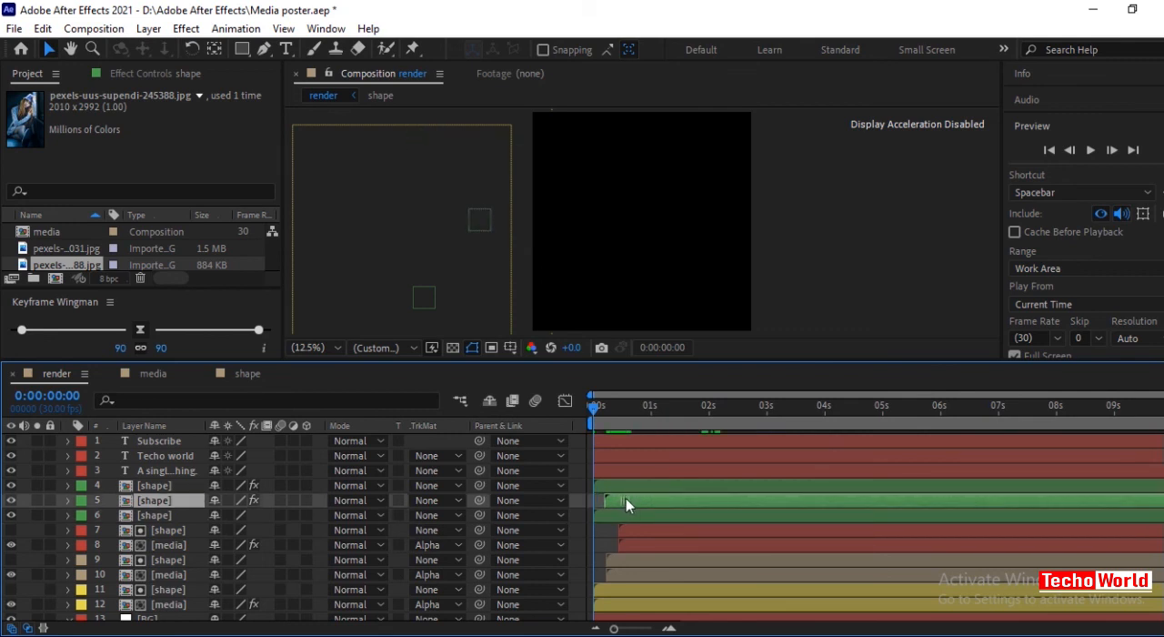
left_click(194, 487)
left_click_drag(619, 489, 635, 491)
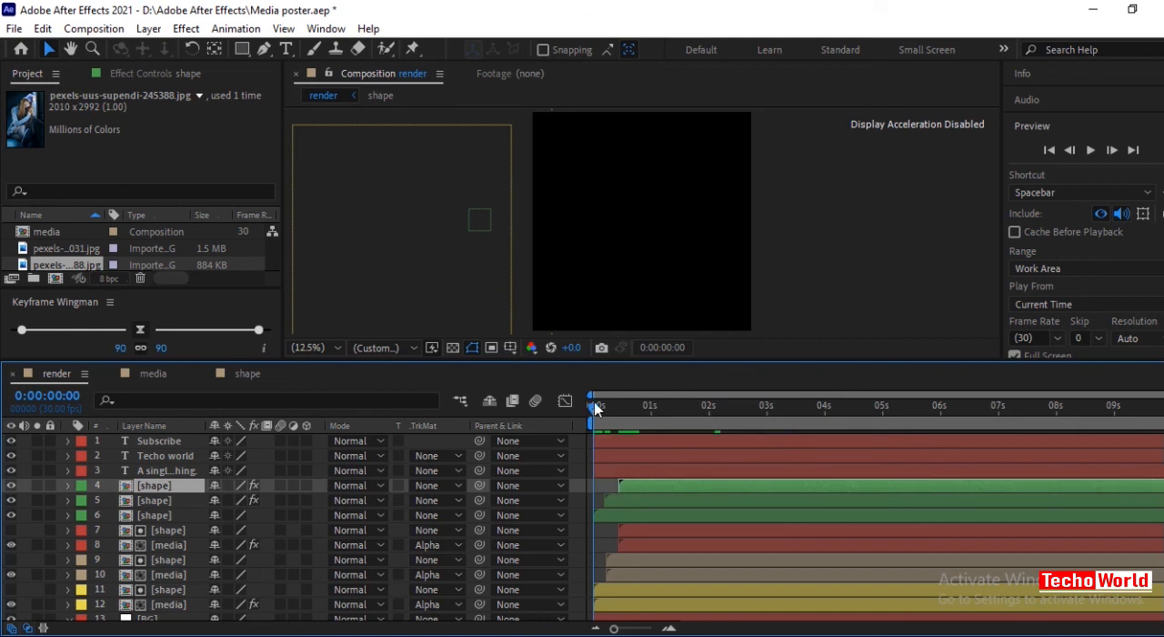
In the media composition, shift both photos' Position keyframes to about 3 and 4 seconds and apply 90/90 Keyframe Wingman easing.
left_click_drag(592, 404, 772, 446)
left_click(169, 376)
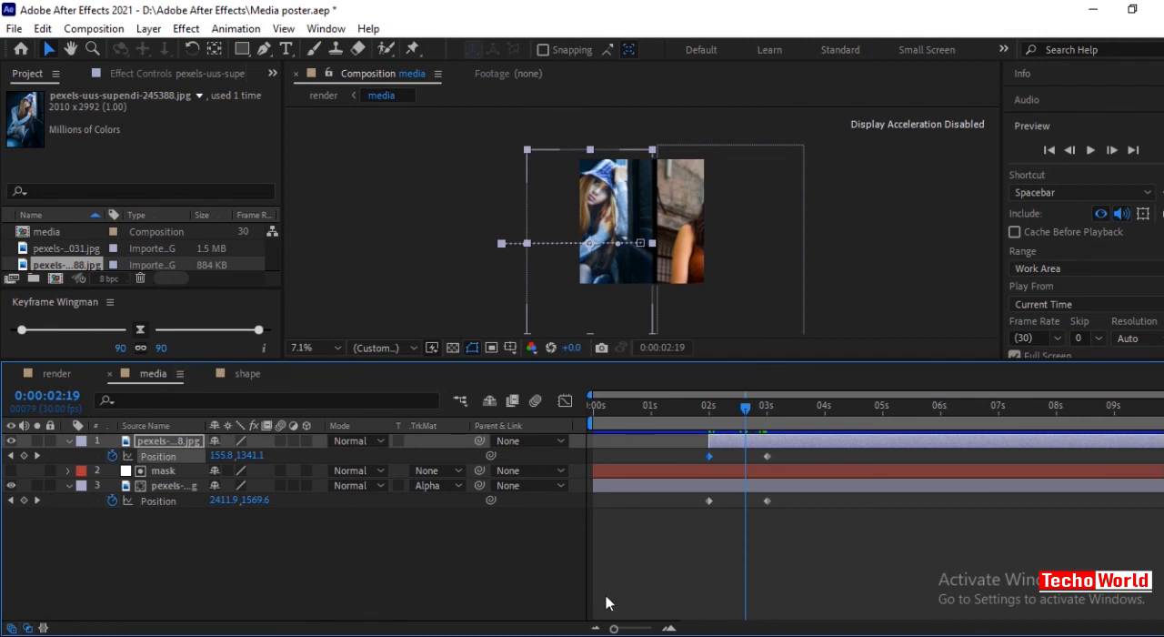
left_click_drag(680, 554, 799, 443)
left_click_drag(770, 510, 825, 505)
left_click_drag(718, 537, 880, 459)
left_click(140, 331)
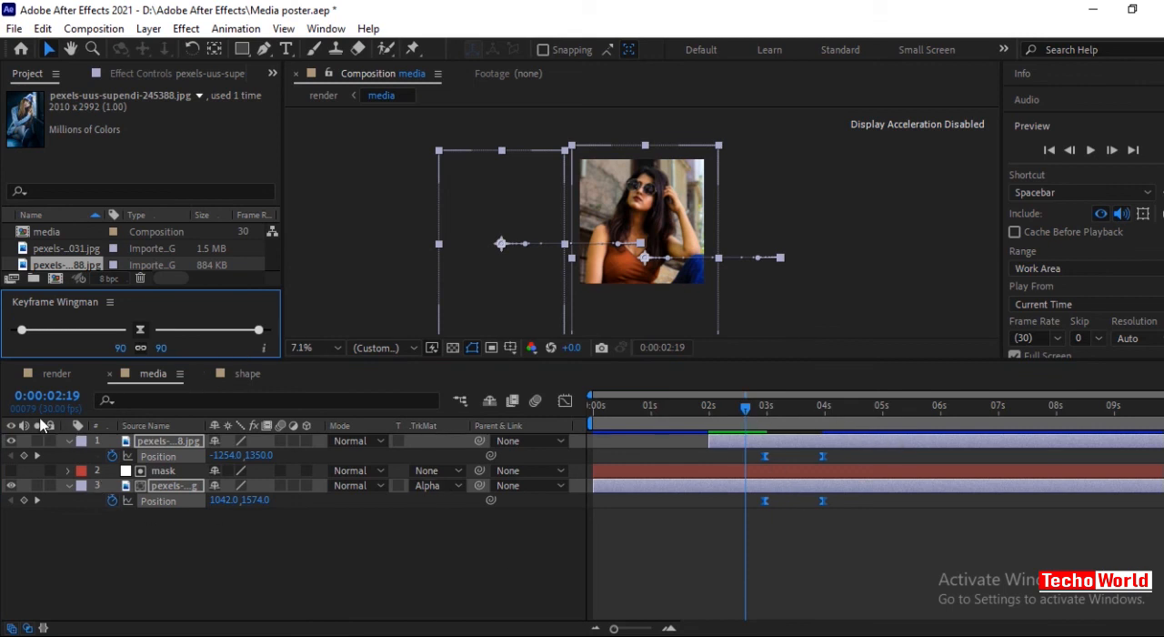
Preview the render composition from the first frame.
left_click(52, 379)
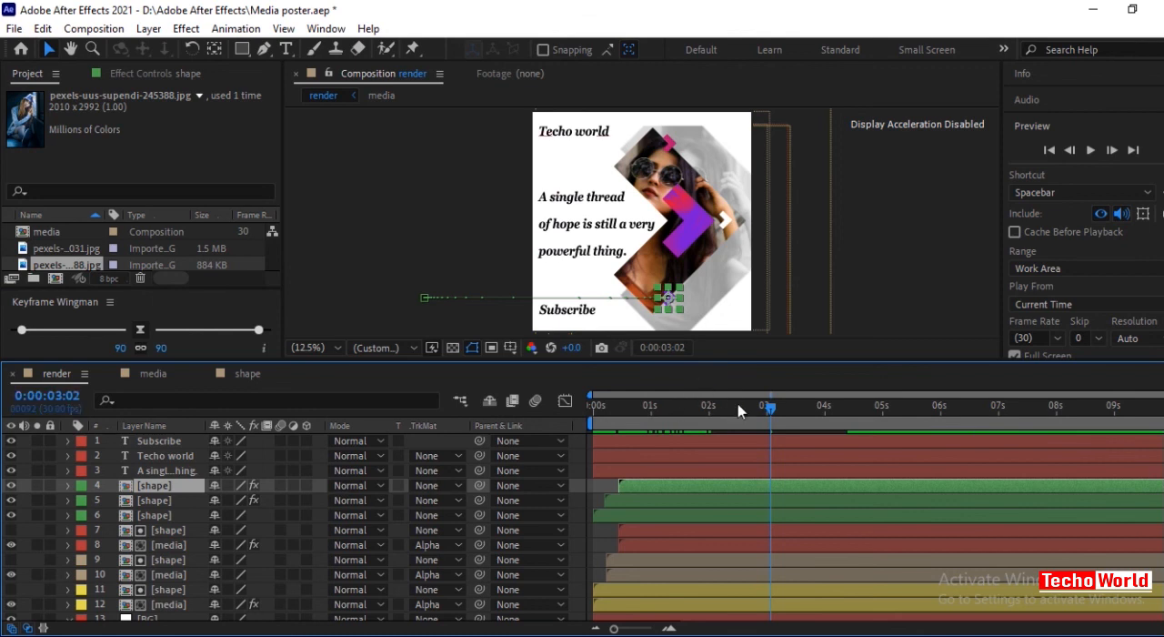
left_click_drag(768, 403, 588, 412)
key("space")
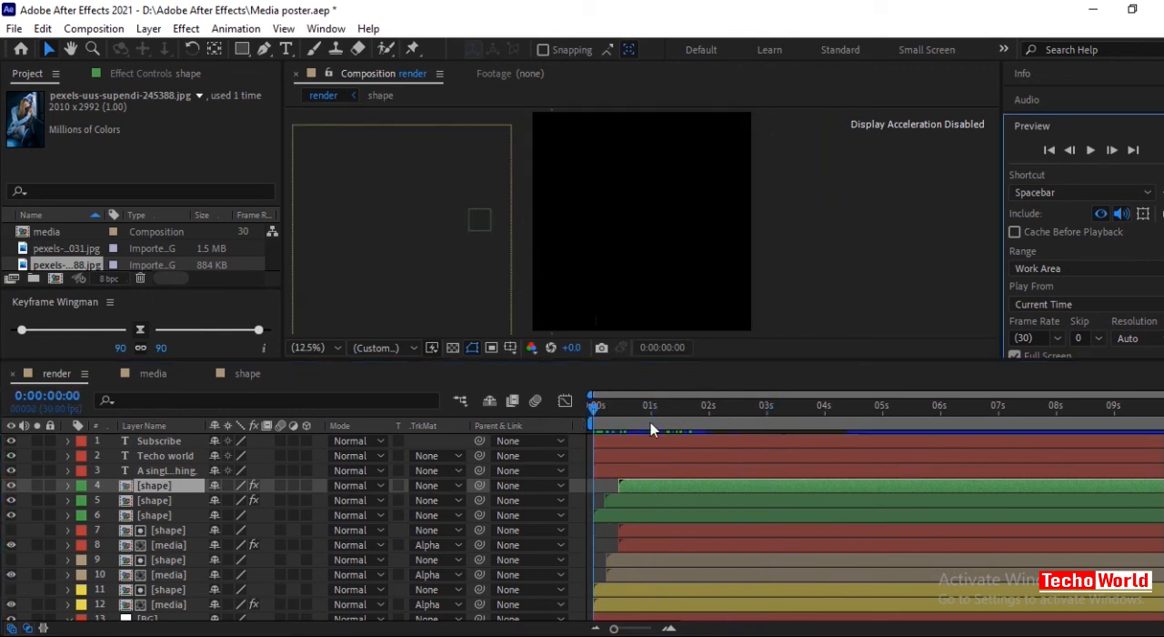